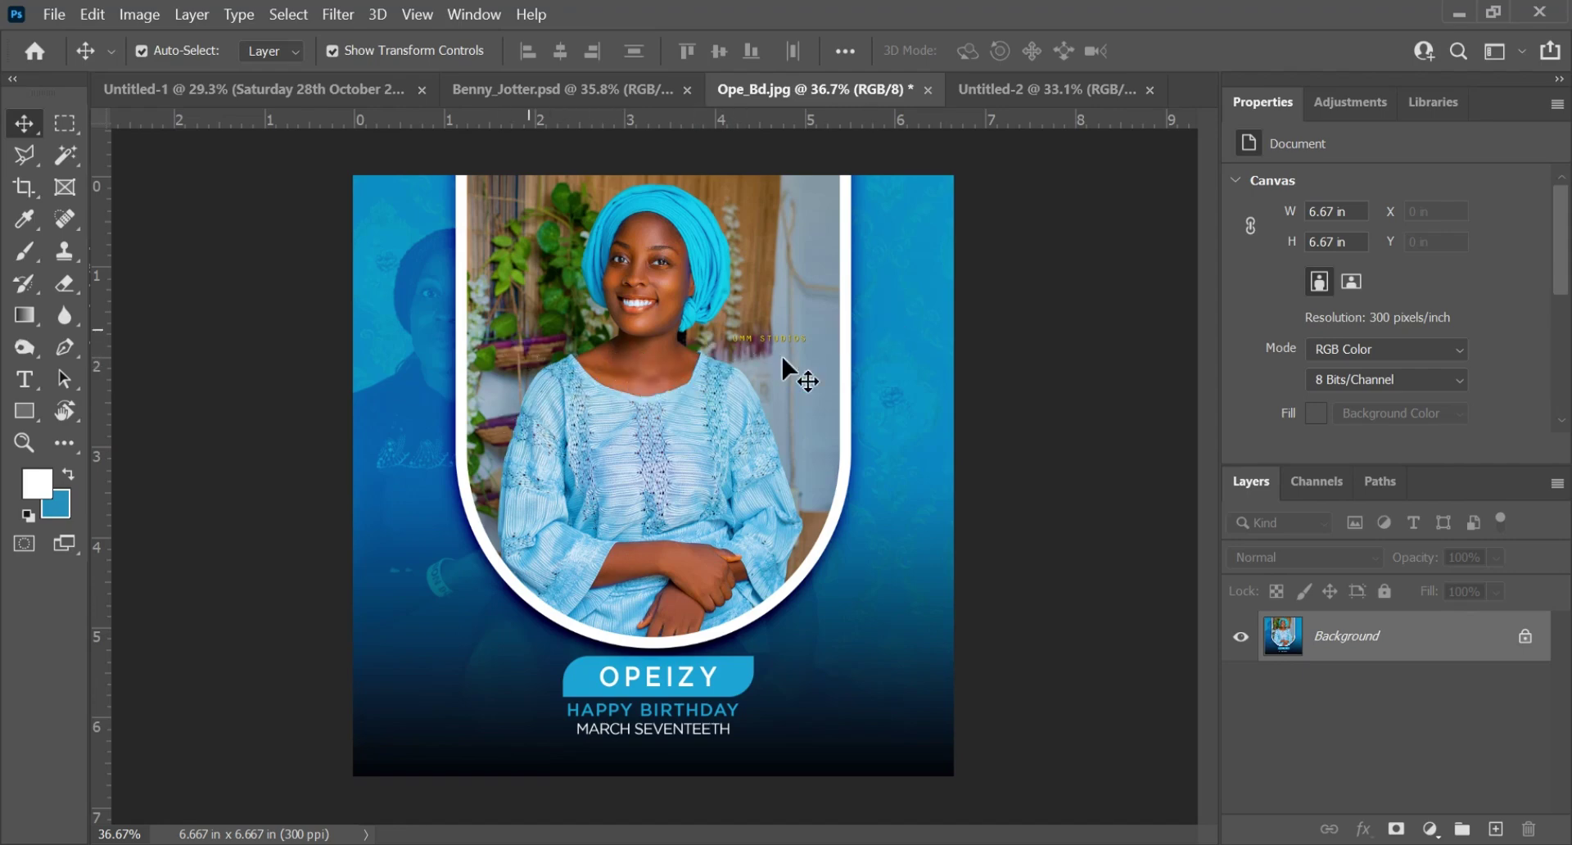
- Switch to the Untitled-2 document and fill its Background layer with the blue background color
left_click(1011, 98)
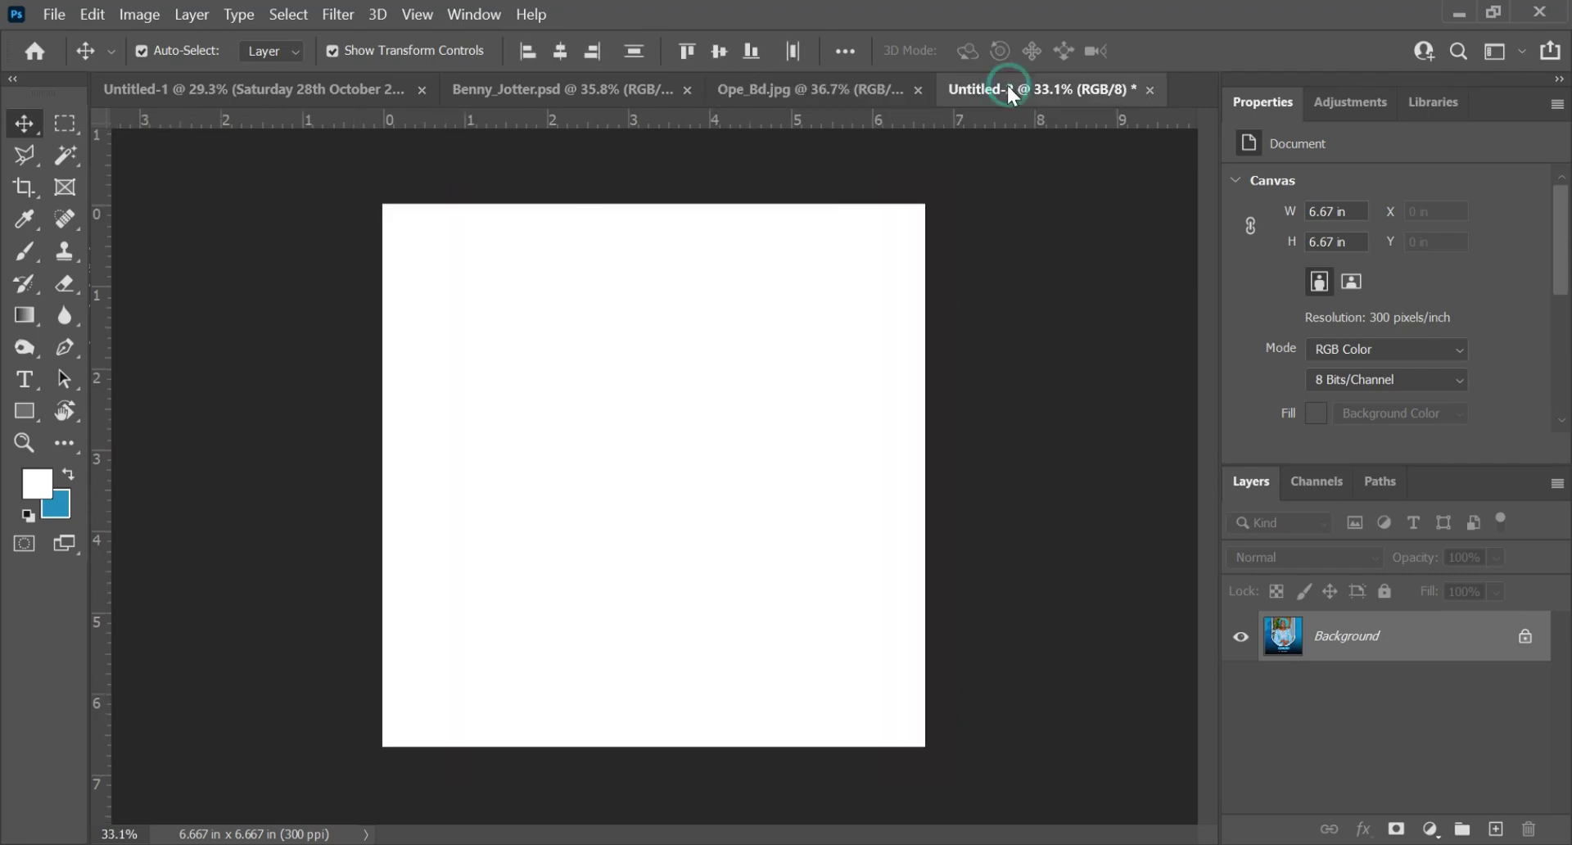
left_click_drag(571, 400, 572, 405)
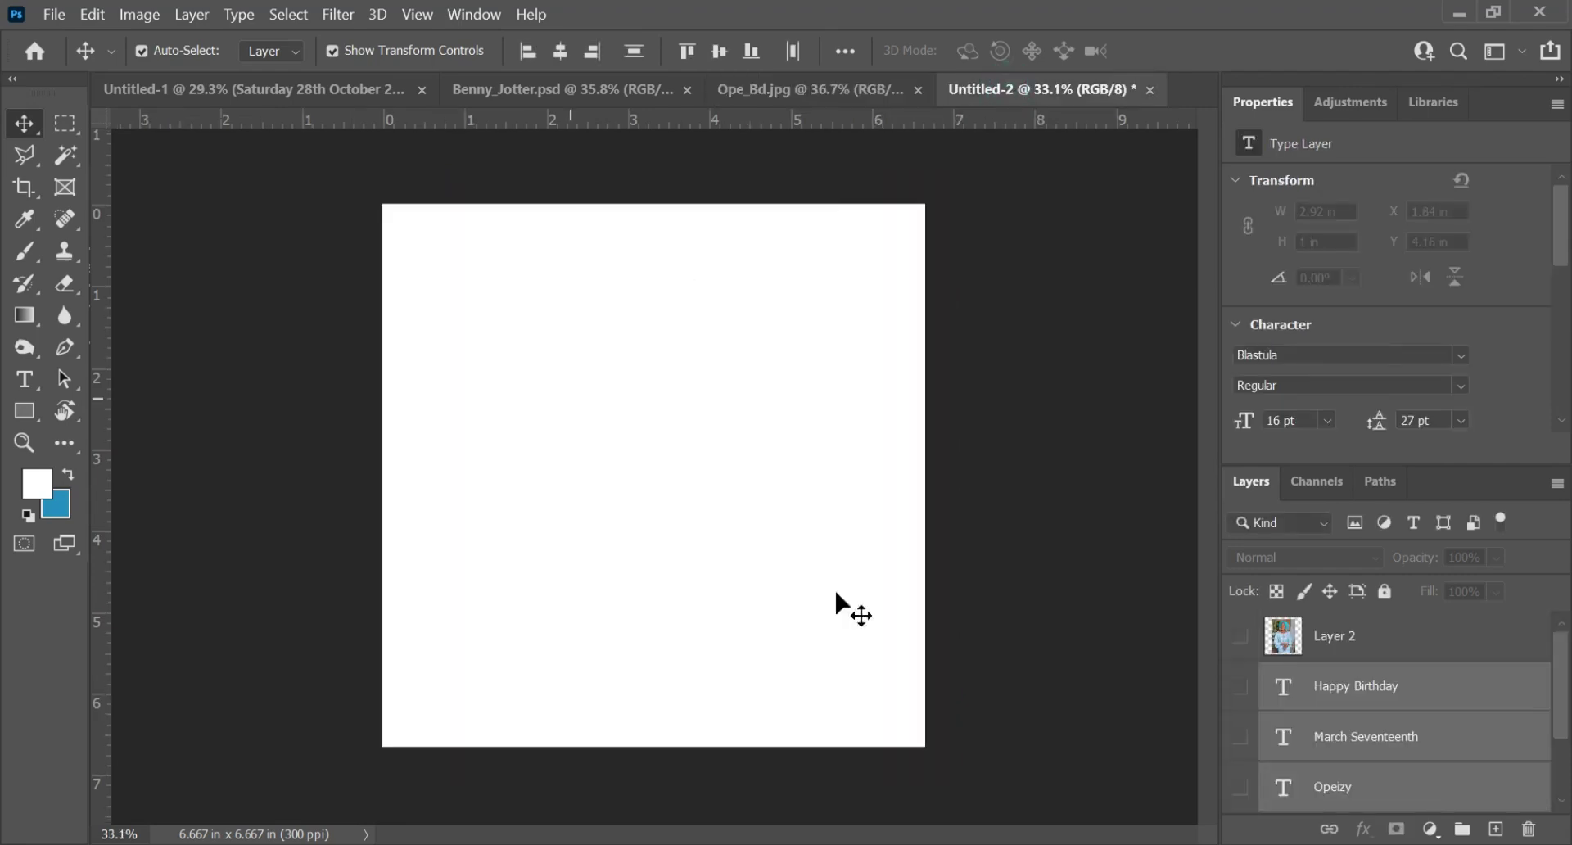
scroll(1457, 724, "down", 2)
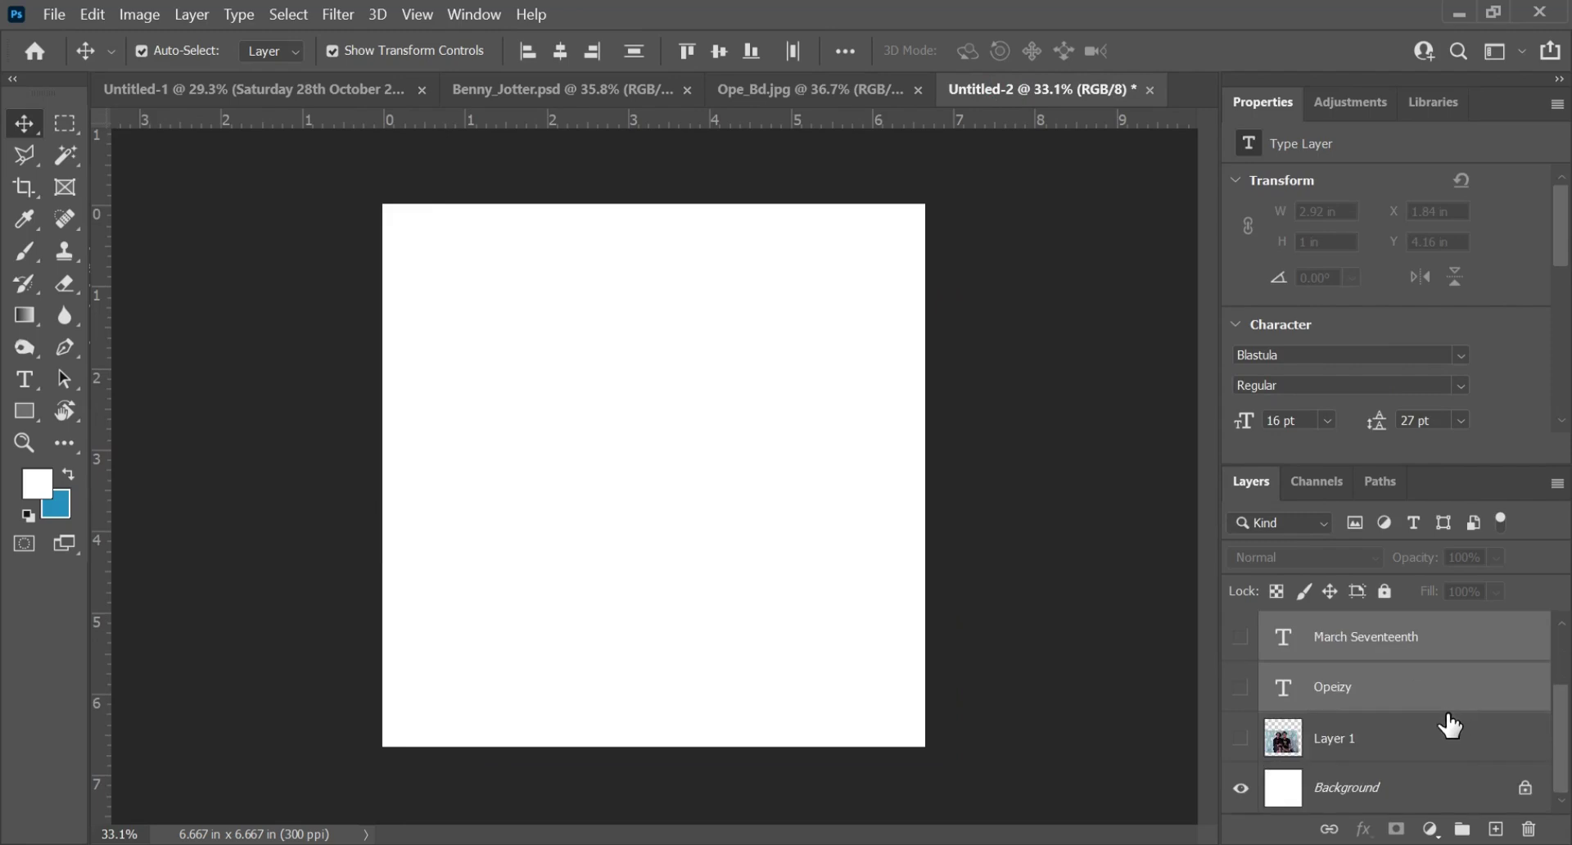
left_click(1385, 793)
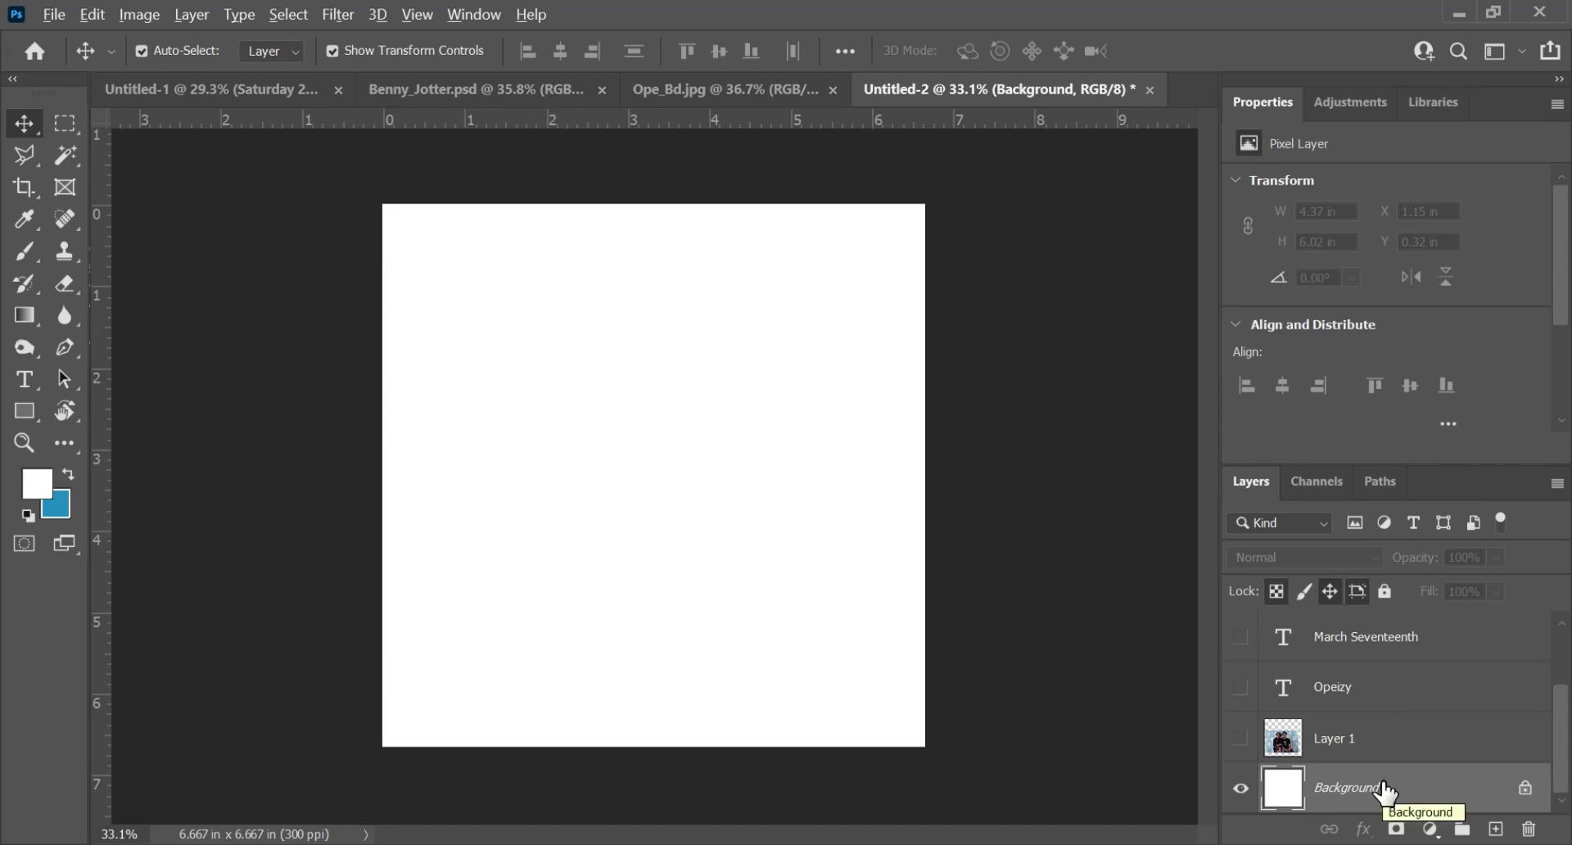
key("ctrl+BackSpace")
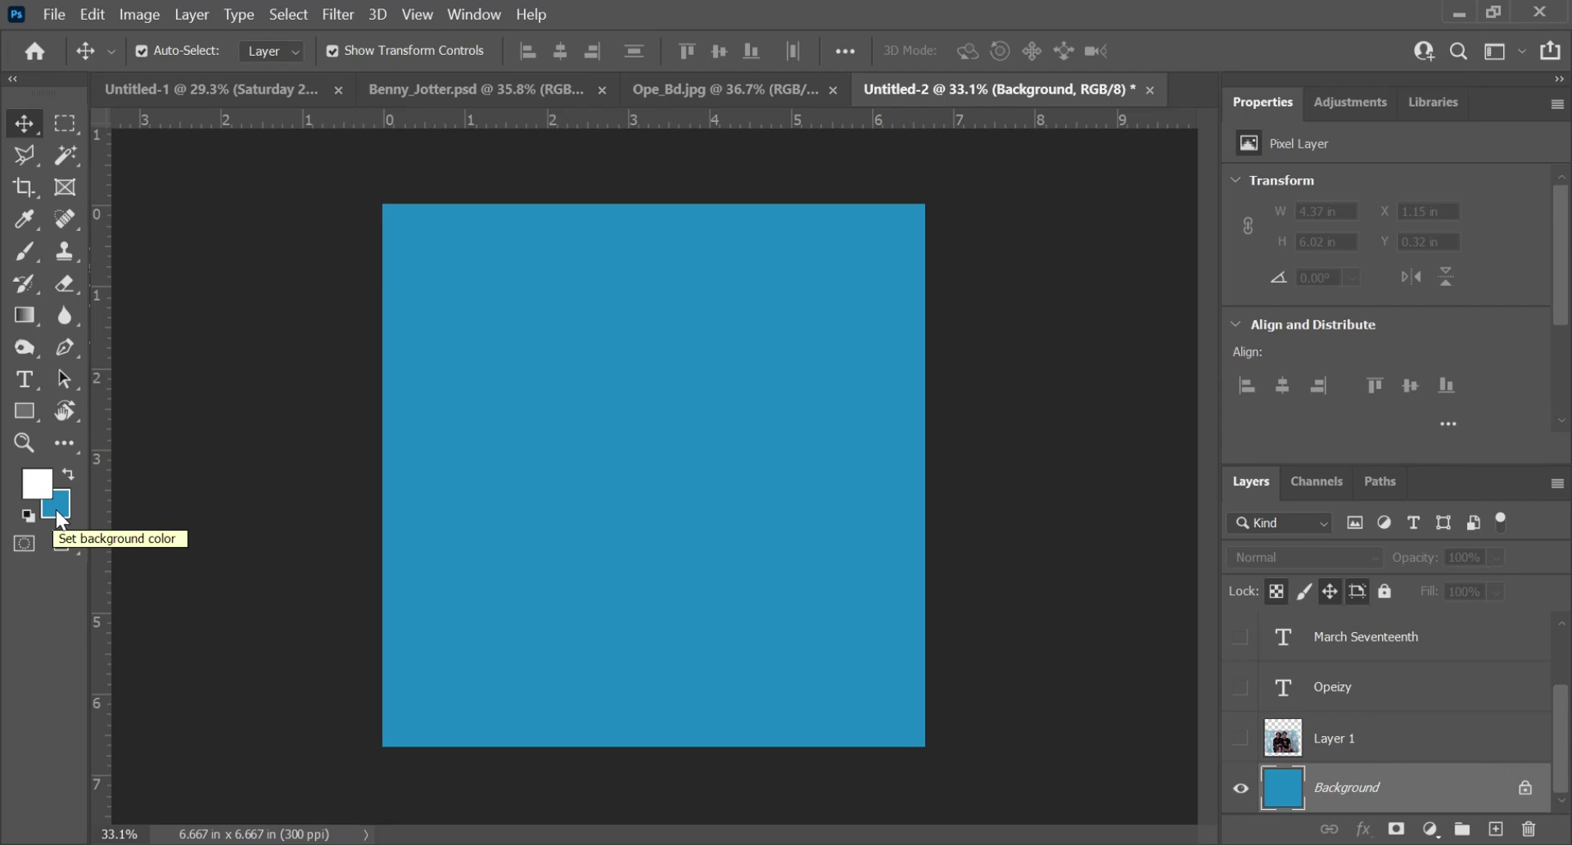
key("ctrl")
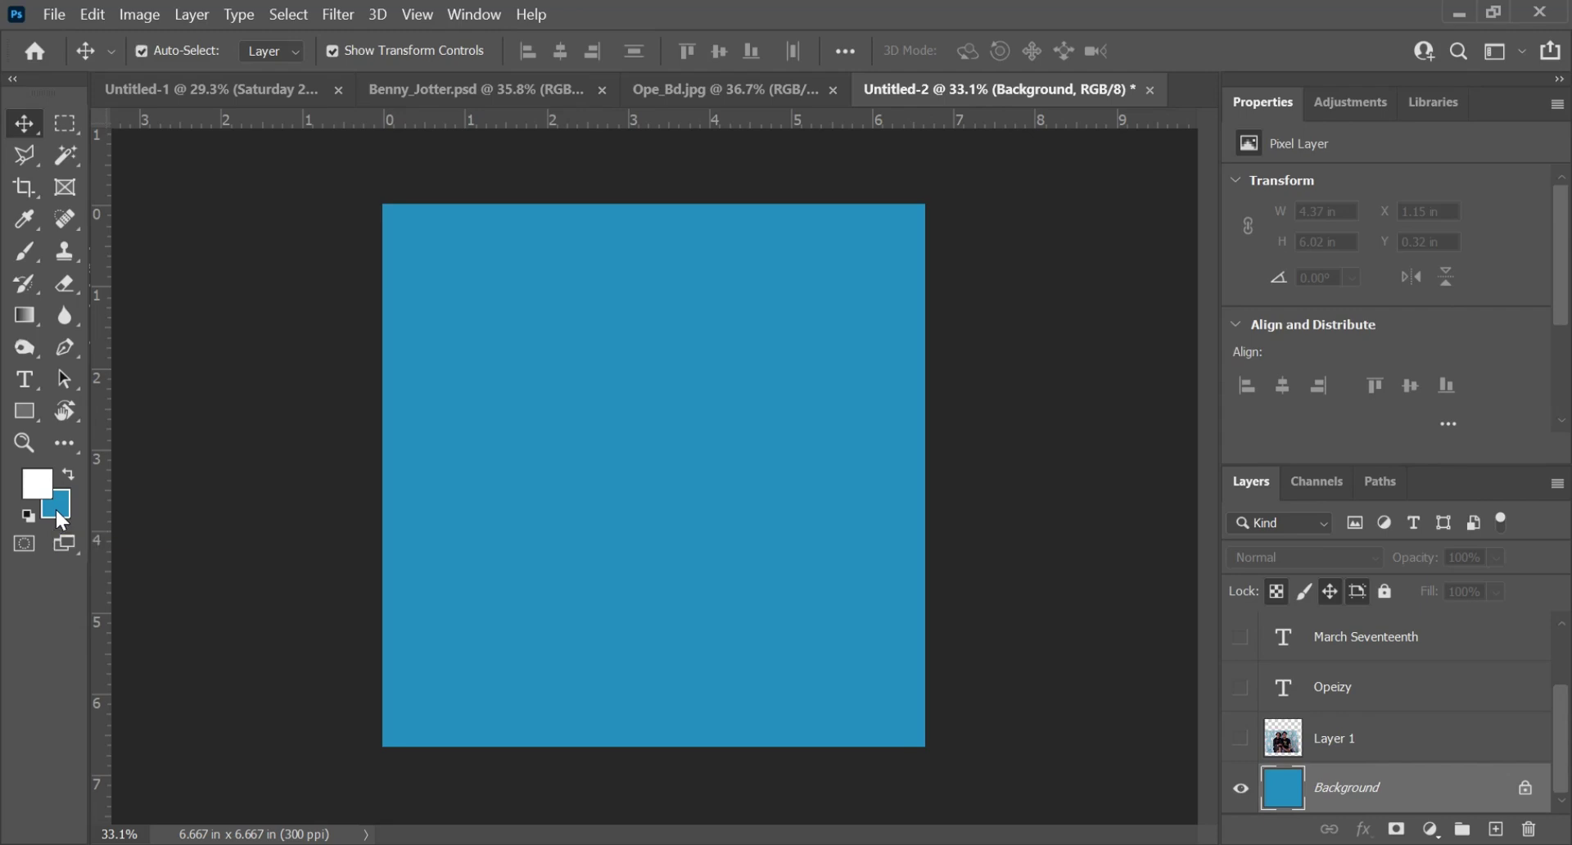
key("alt+BackSpace")
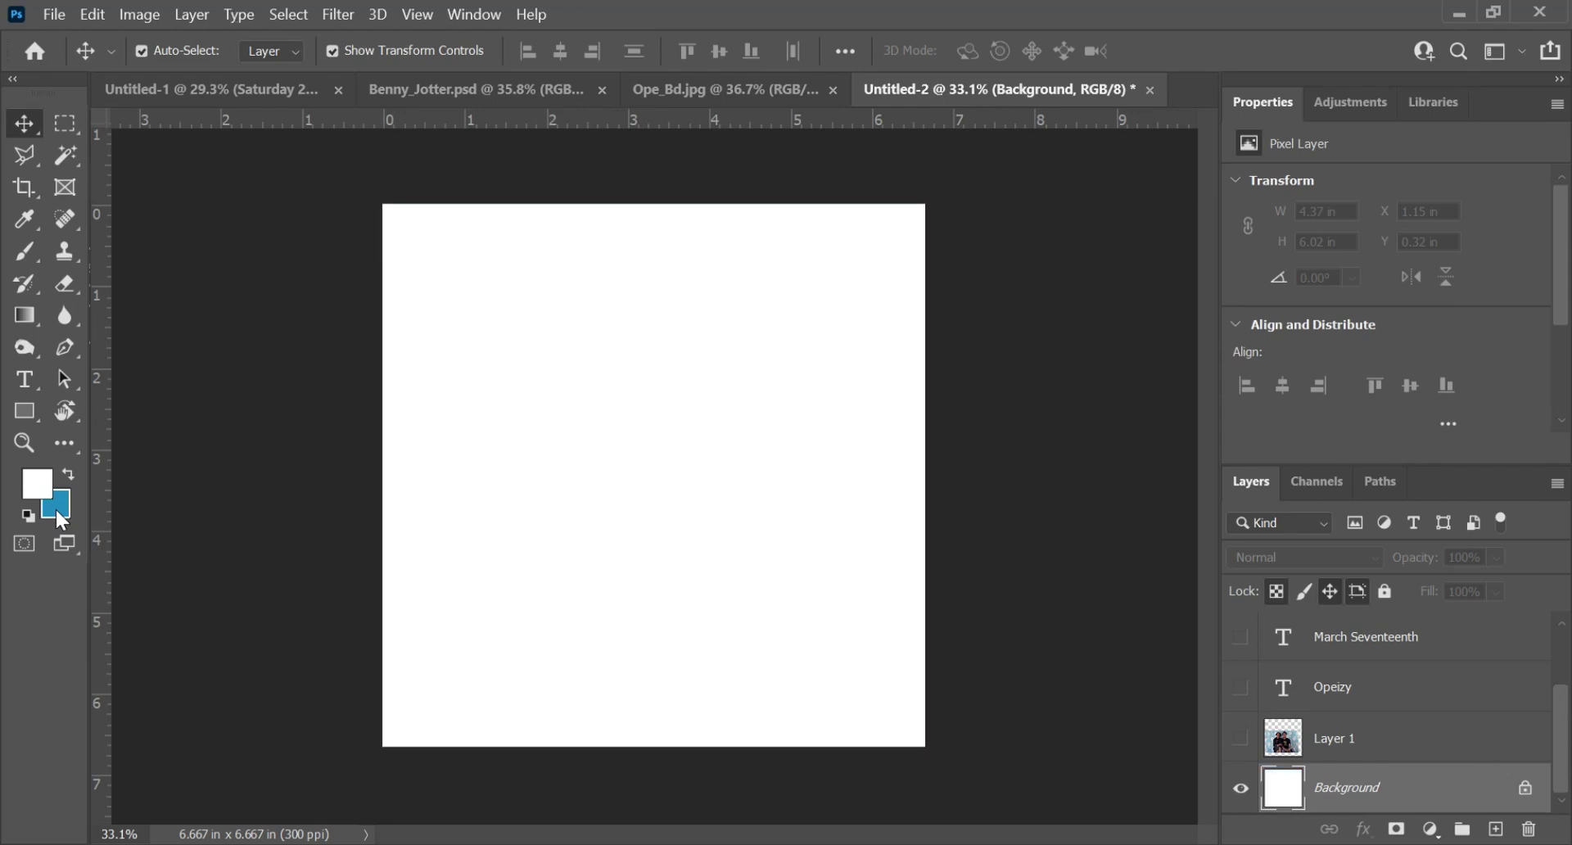
key("ctrl+BackSpace")
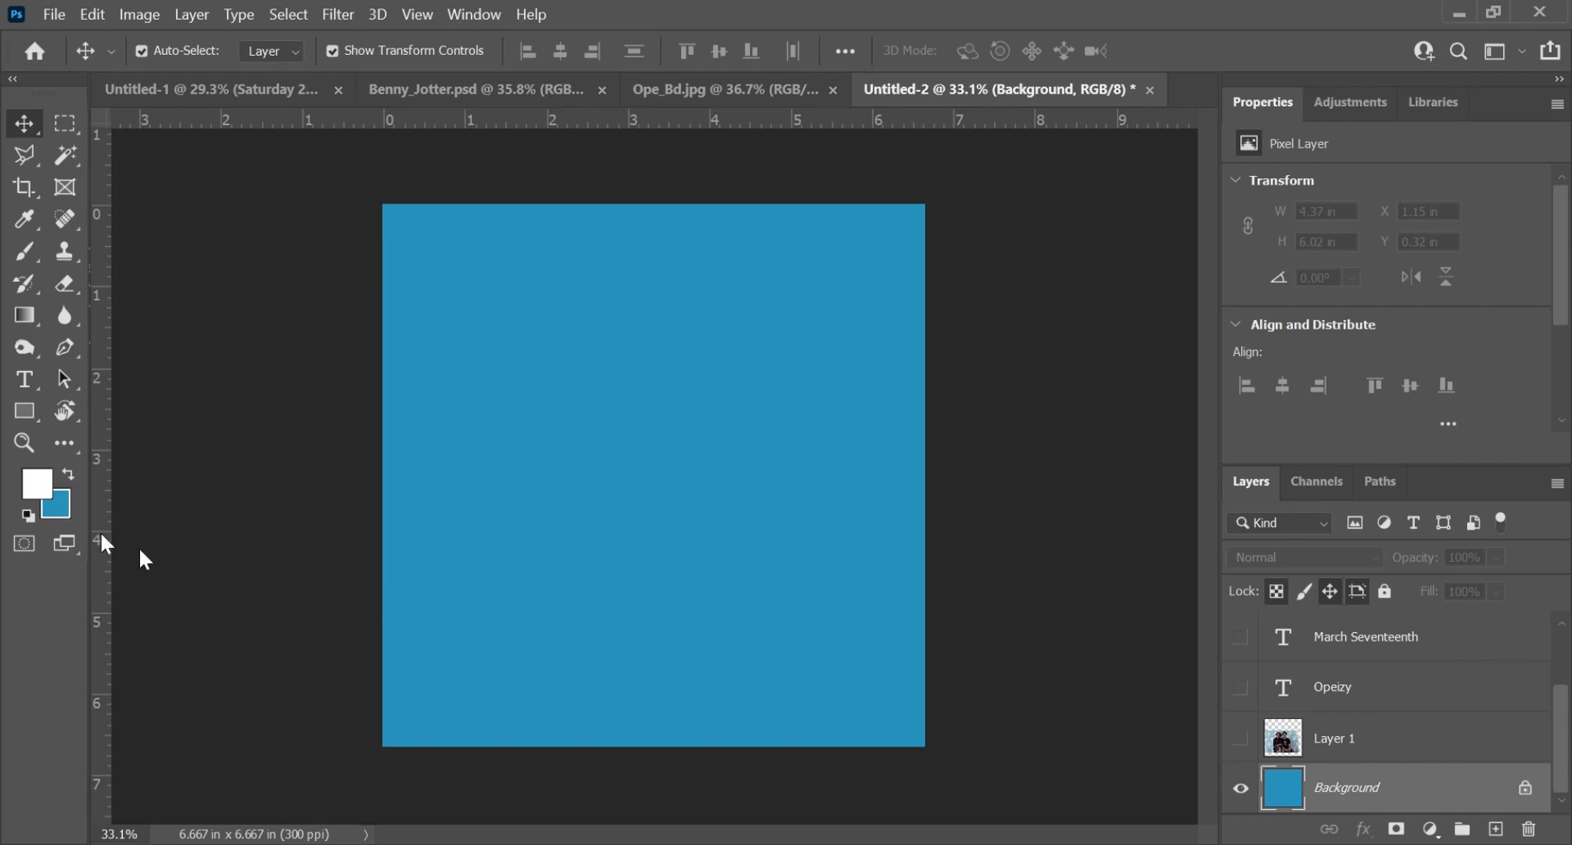
- Show the couple photo on Layer 1 and enlarge it to about 10.25 × 6.84 in, positioned to cover the whole canvas
left_click(1241, 738)
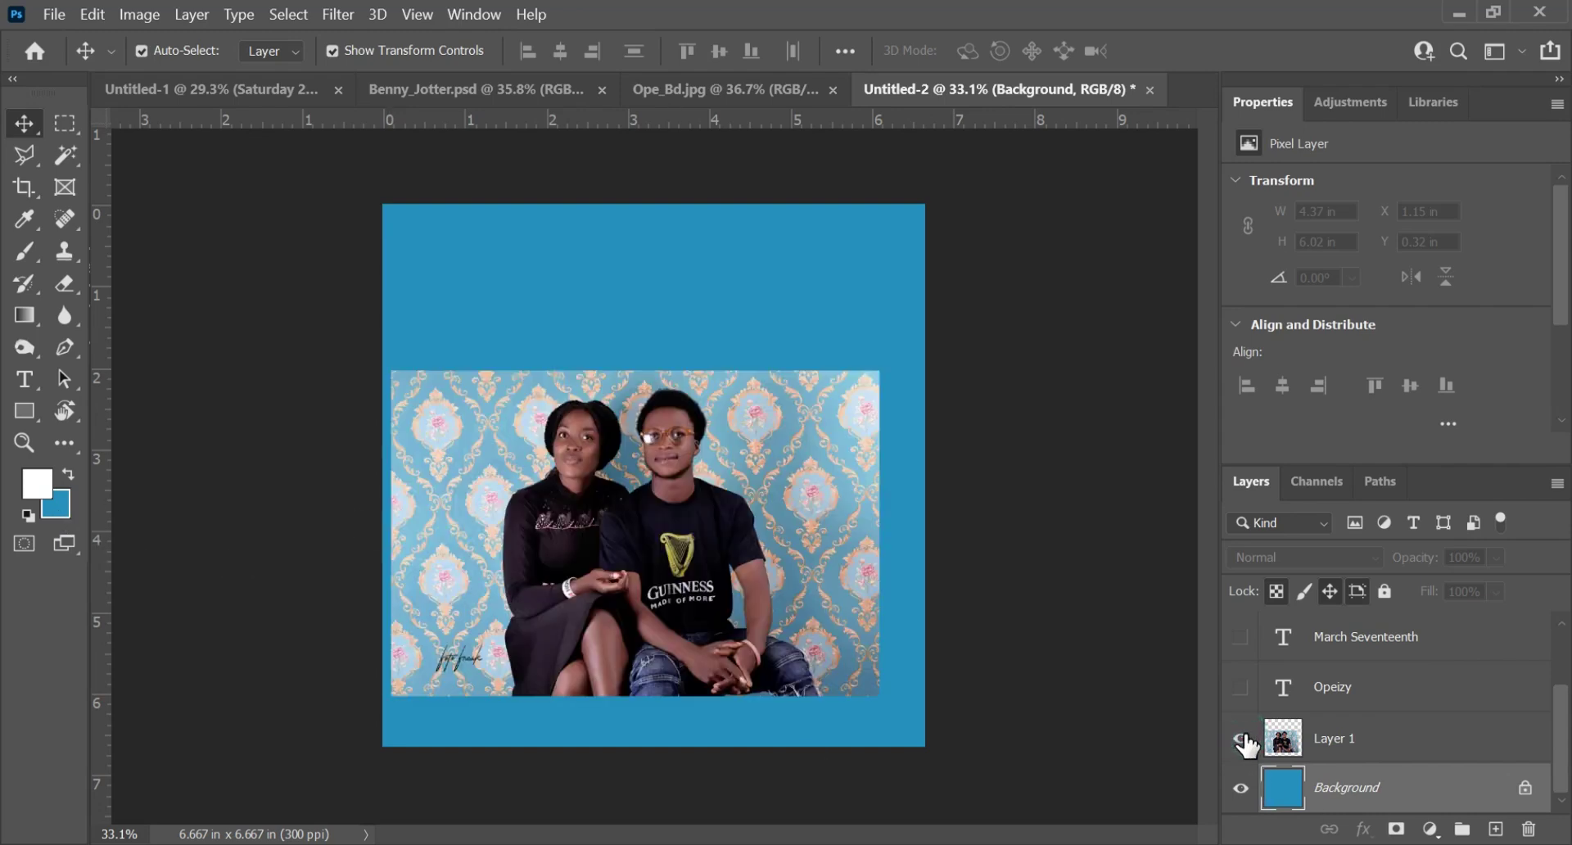
left_click(804, 551)
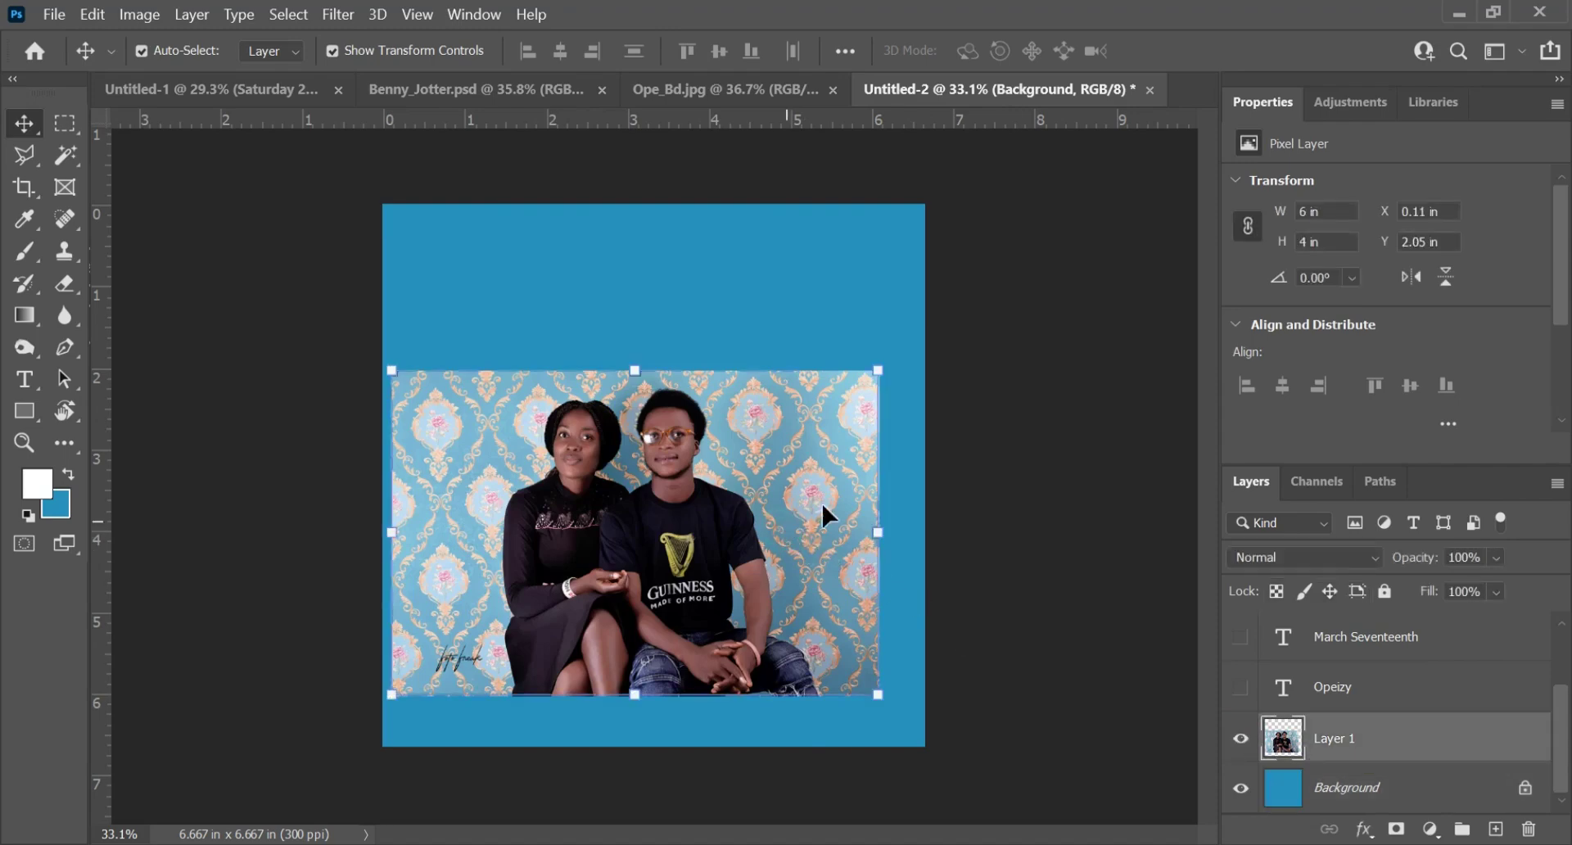
left_click_drag(881, 371, 1105, 264)
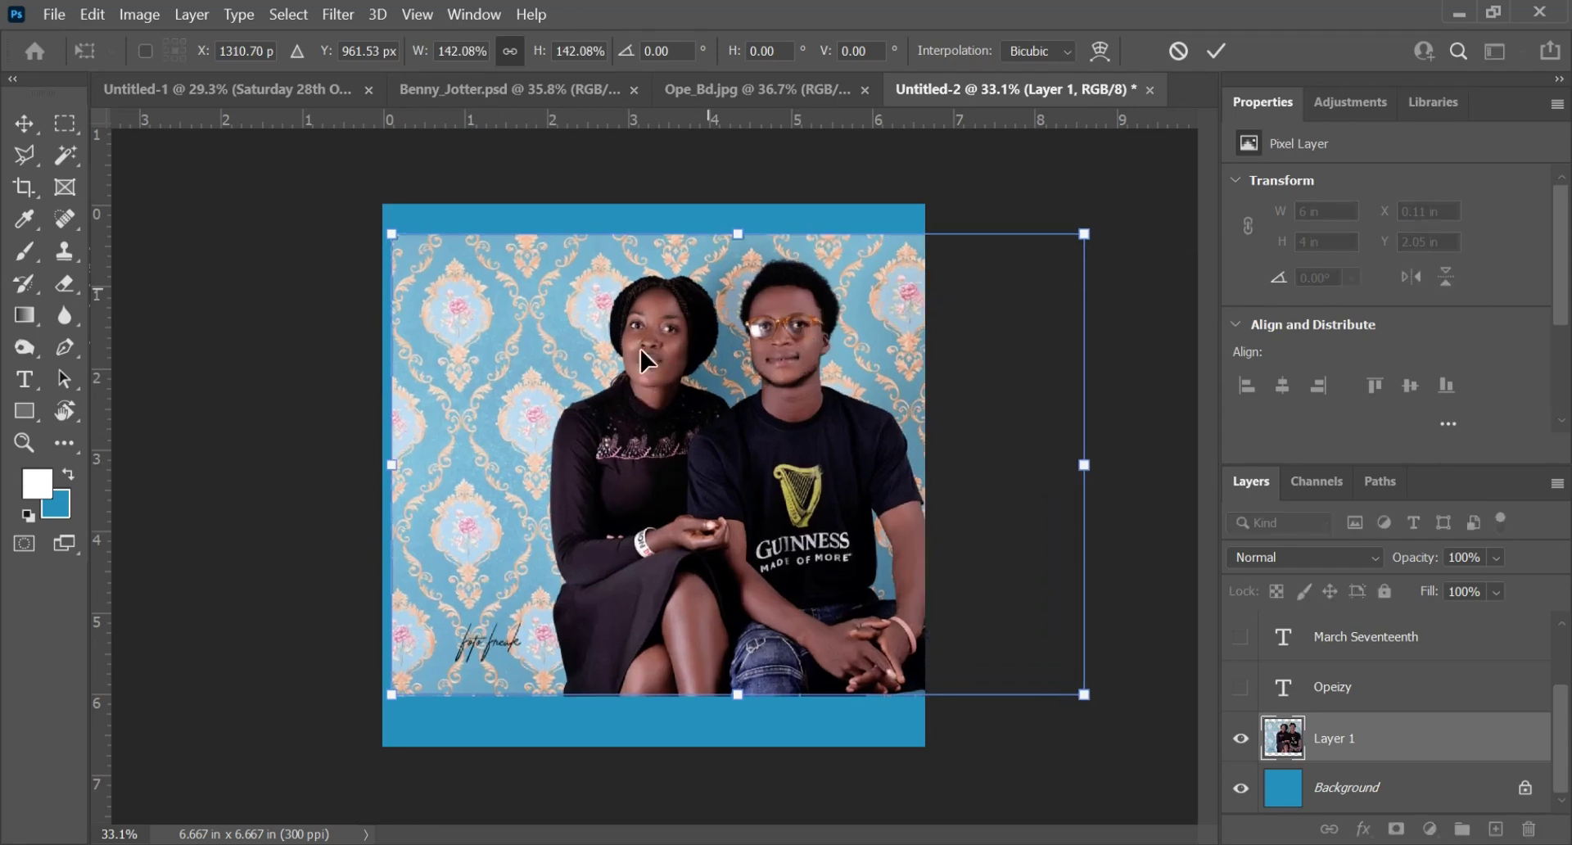
left_click_drag(393, 693, 329, 723)
left_click_drag(651, 591, 597, 548)
left_click_drag(276, 692, 230, 795)
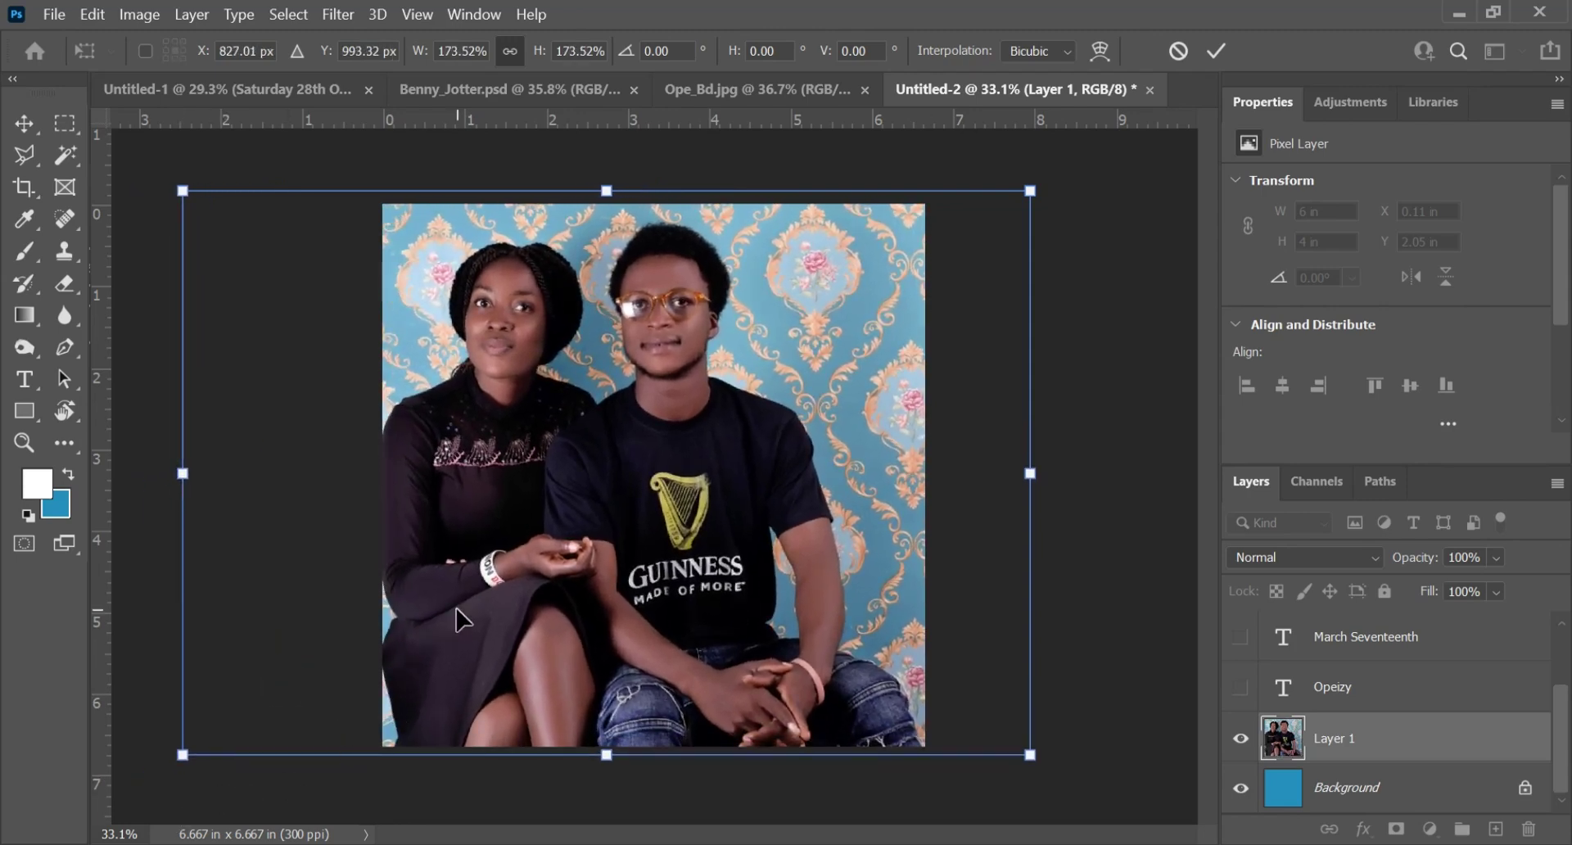
left_click_drag(462, 624, 469, 612)
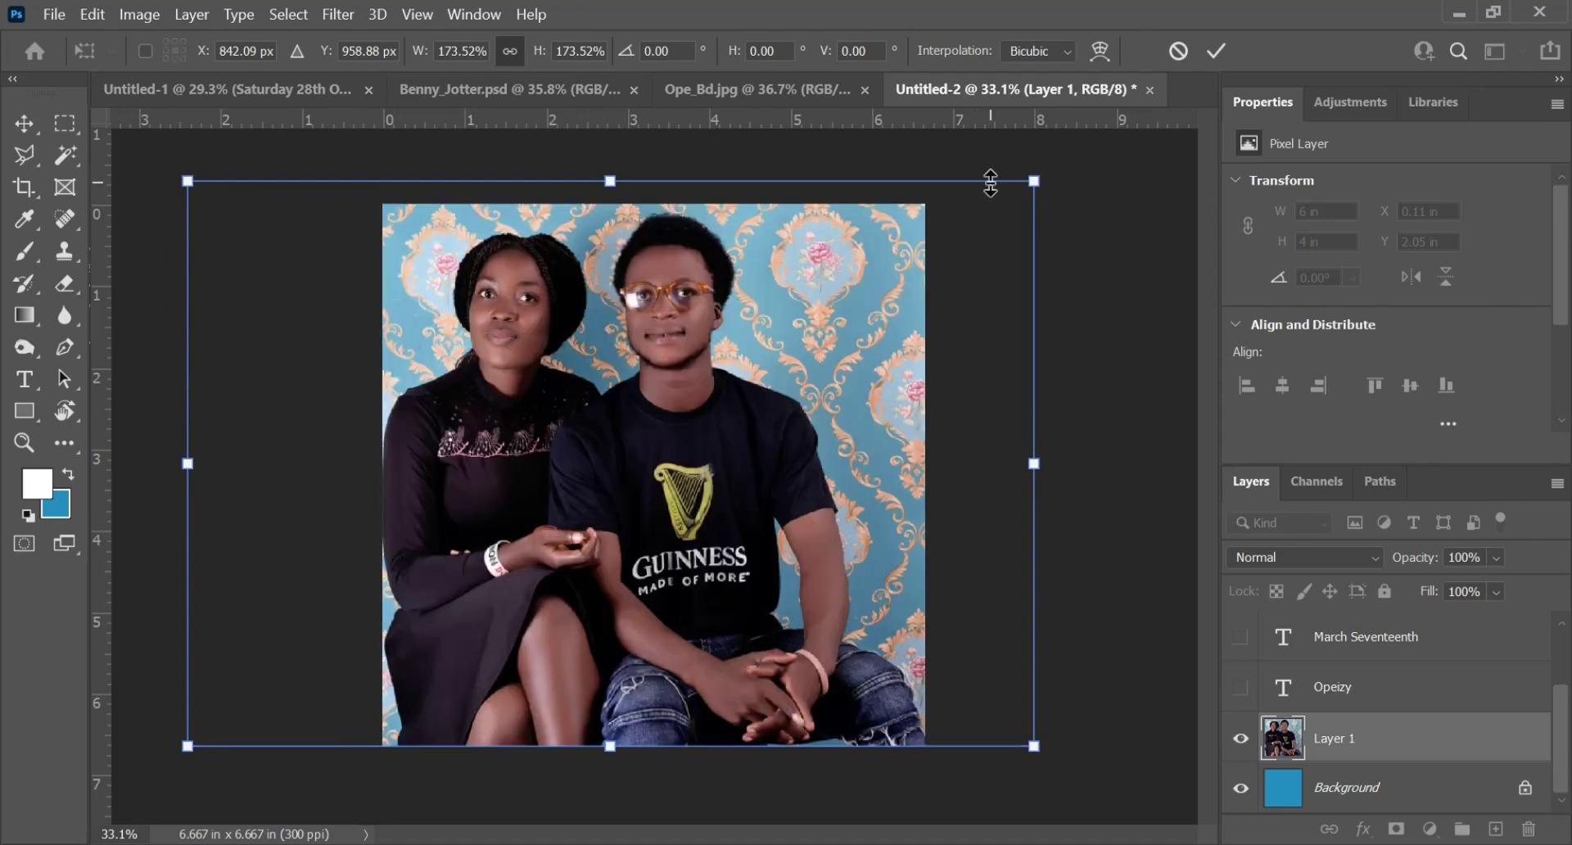
left_click_drag(1034, 181, 1020, 191)
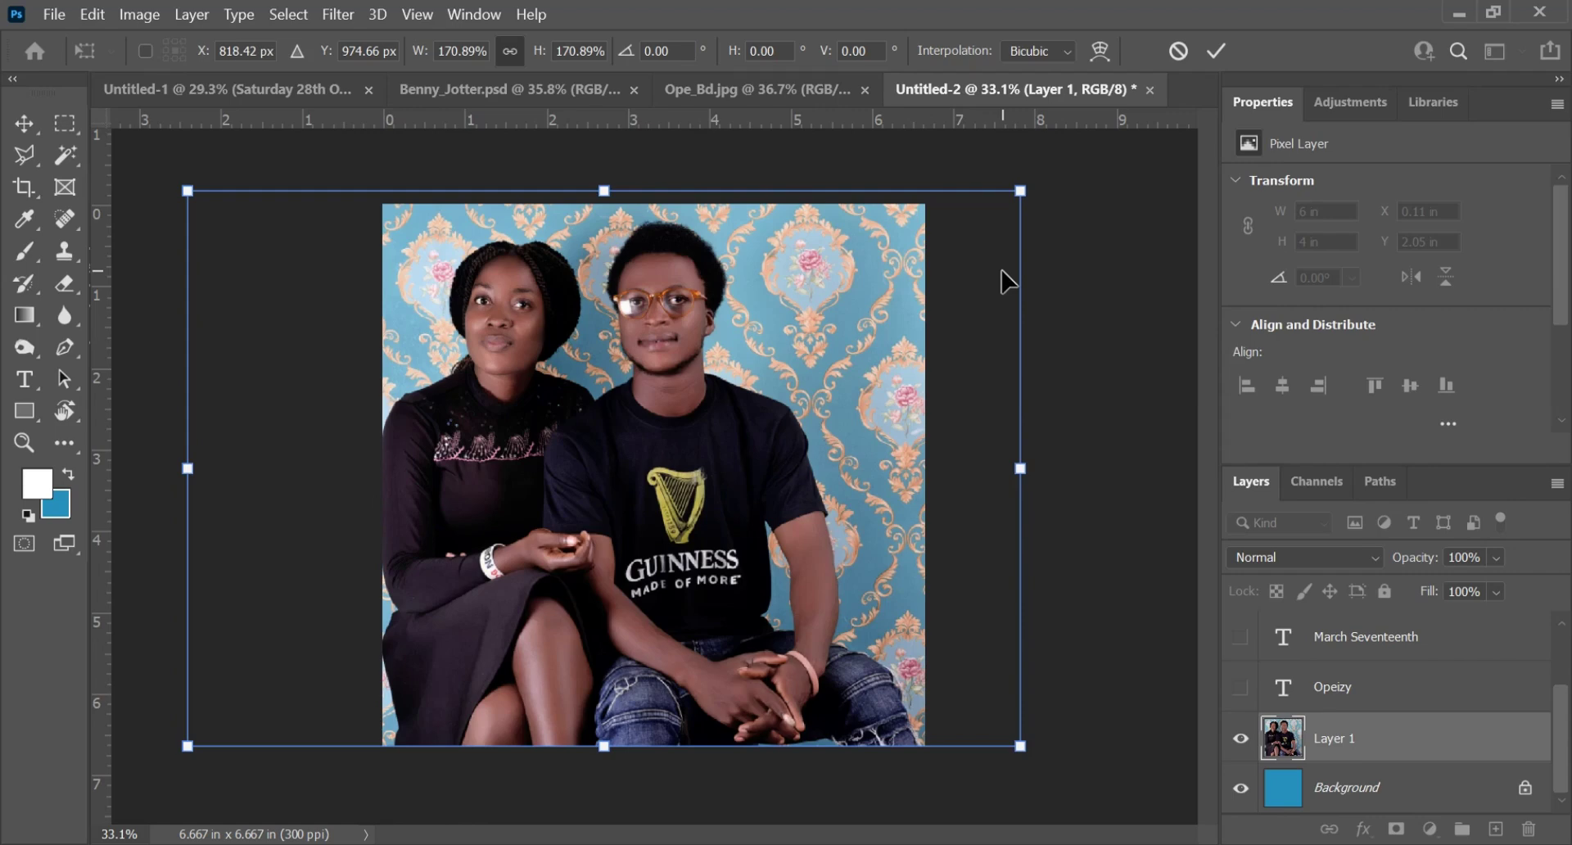
key("Return")
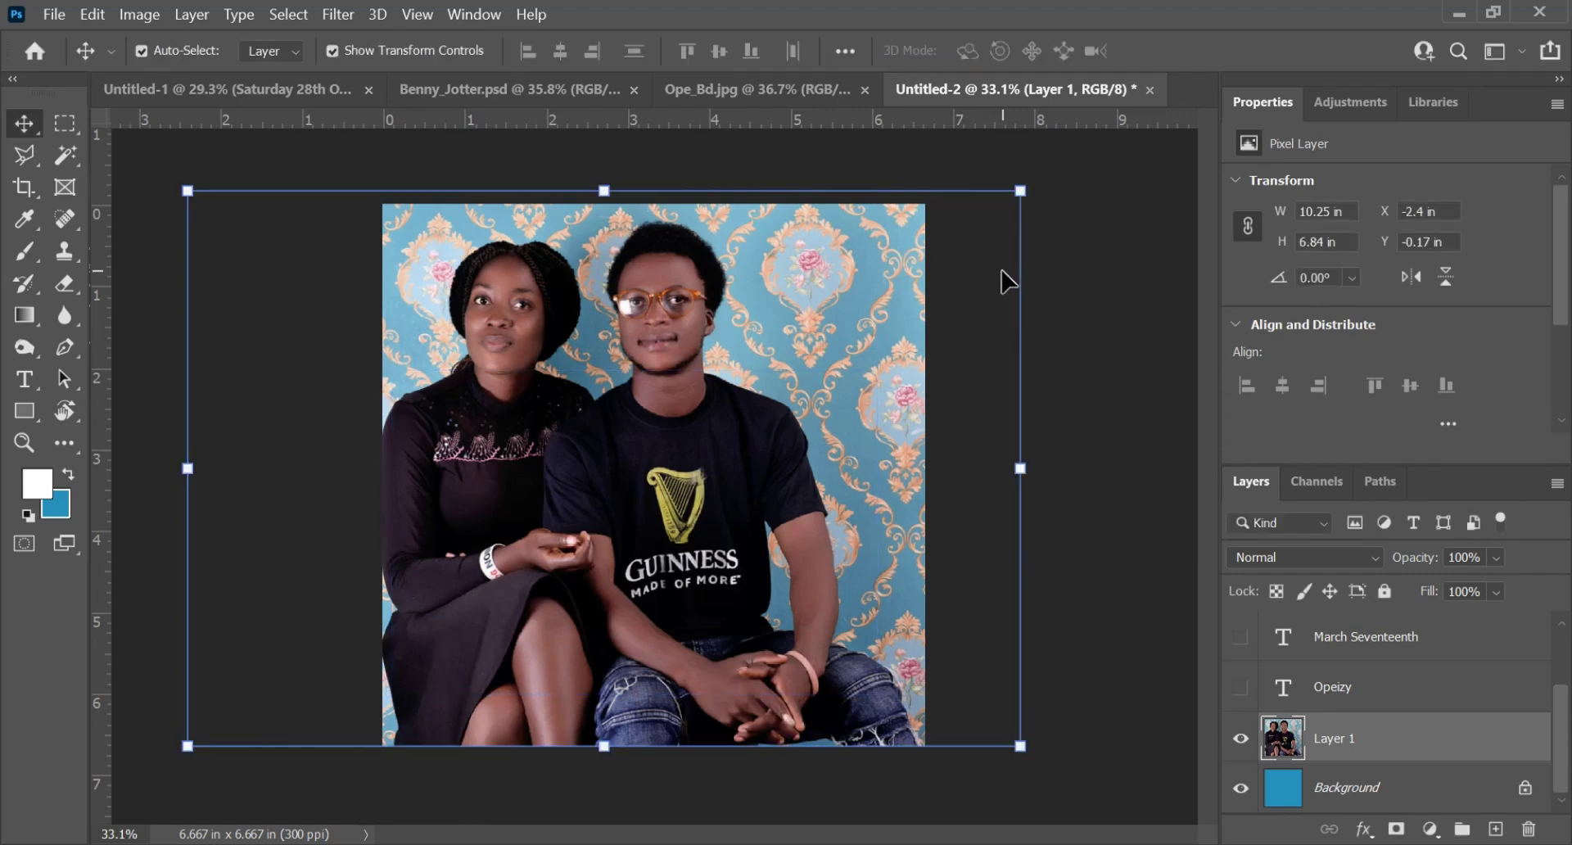
- Set the blend mode of the couple photo on Layer 1 to Soft Light
left_click(1084, 289)
left_click(676, 499)
left_click(1372, 560)
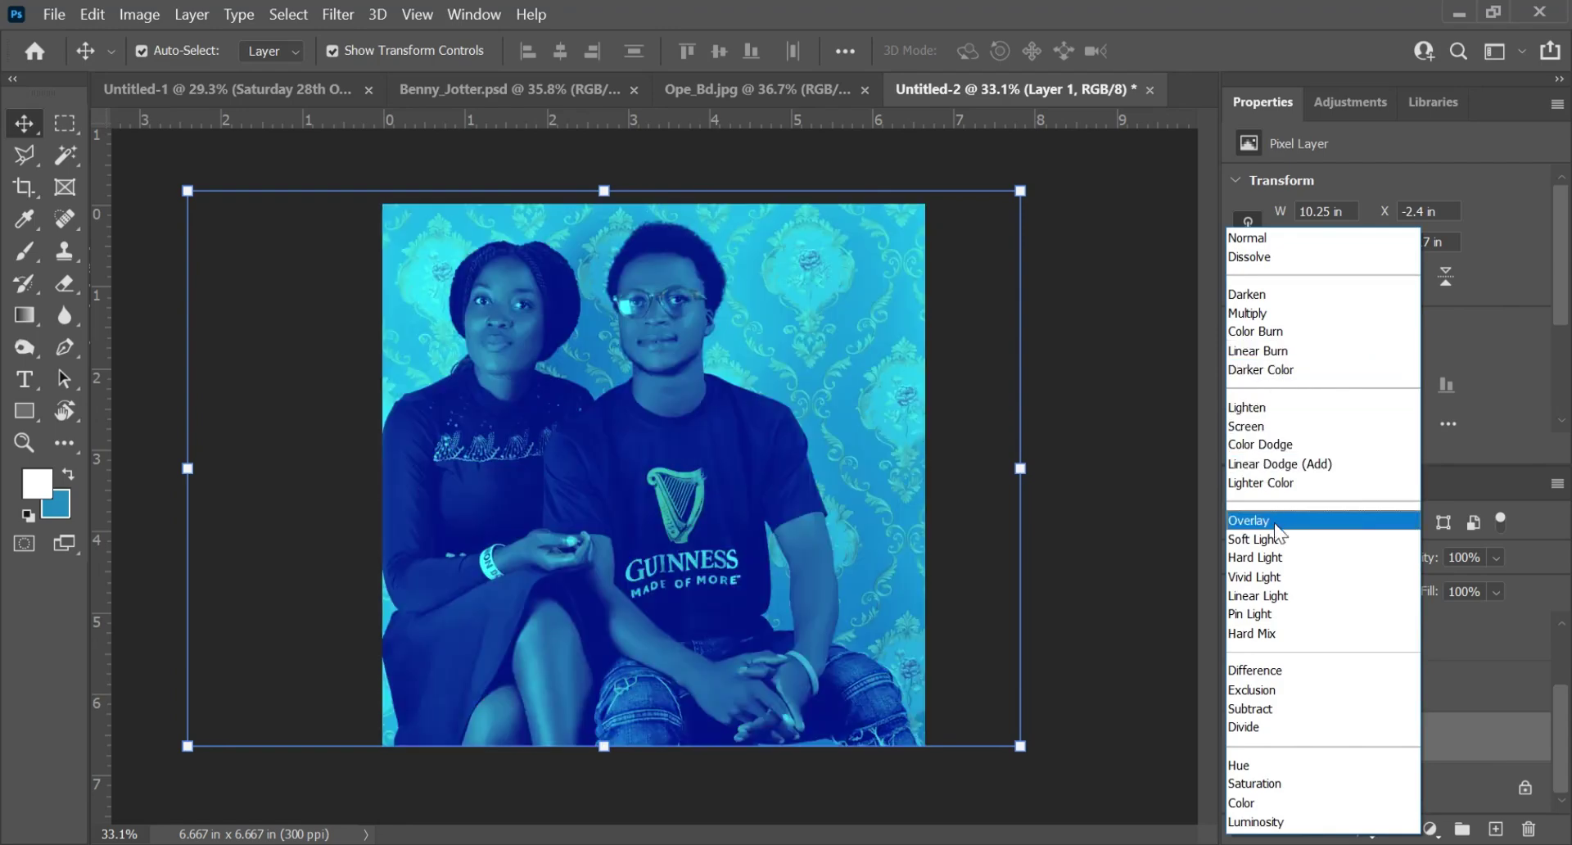
left_click(1275, 538)
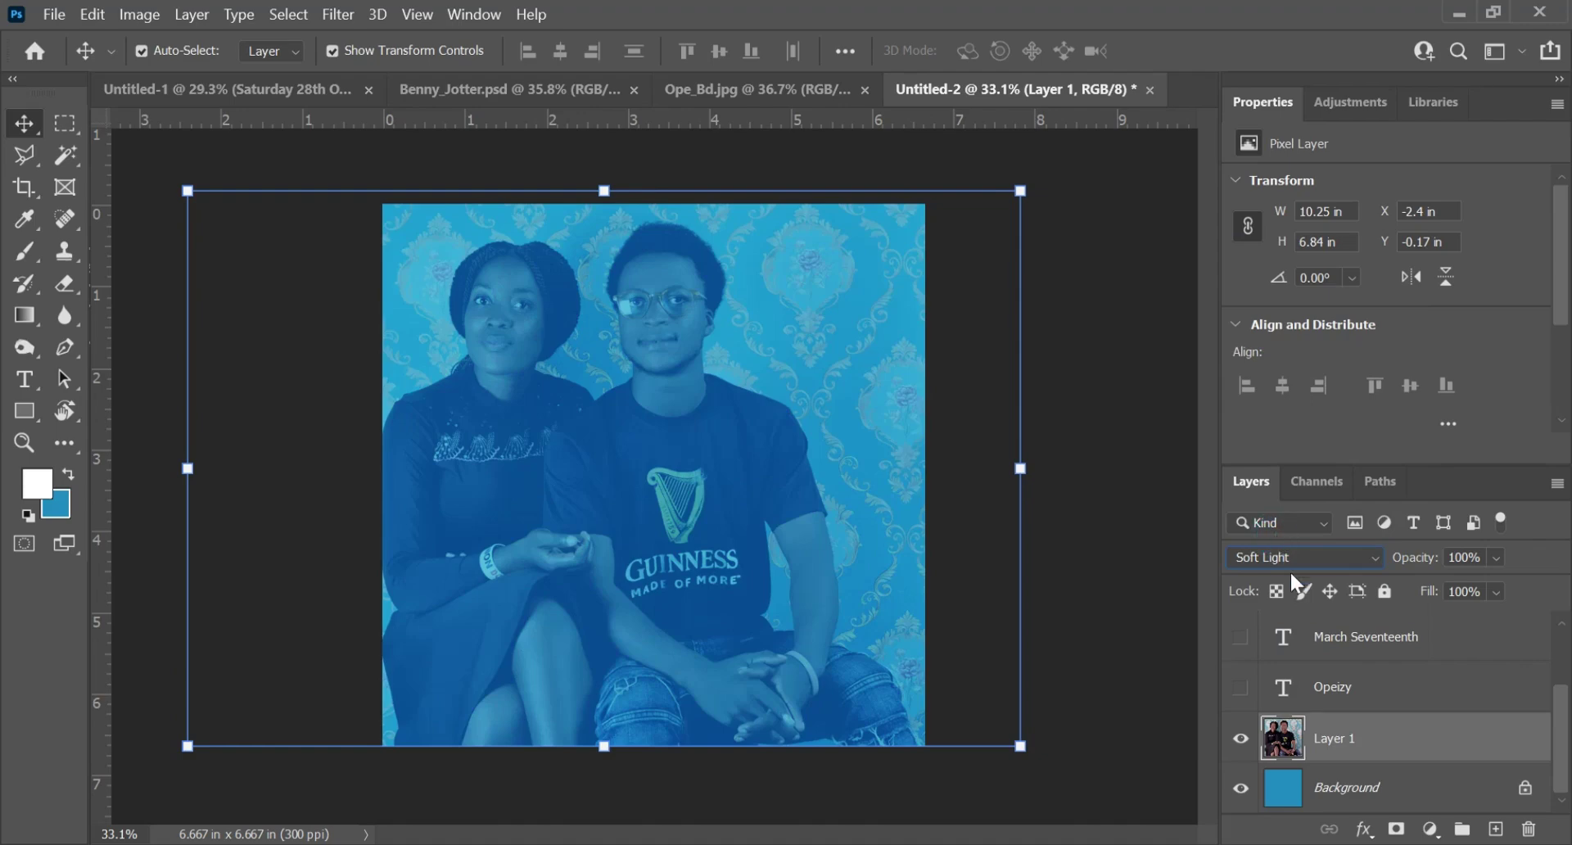
- Reduce Layer 1's fill to 40% and lock the layer completely
left_click(1496, 590)
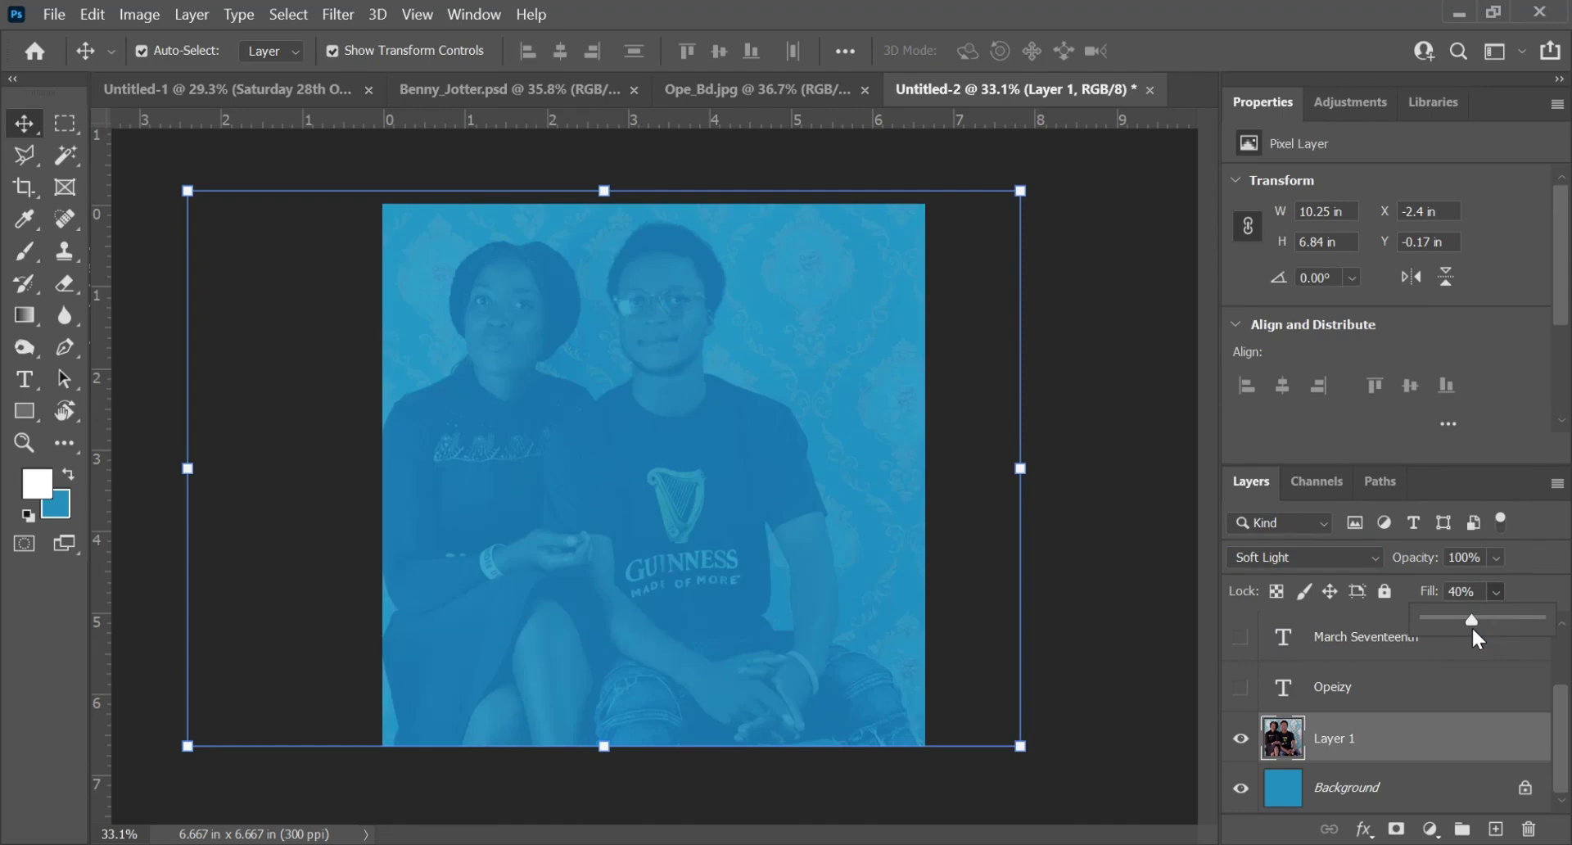
left_click(1146, 447)
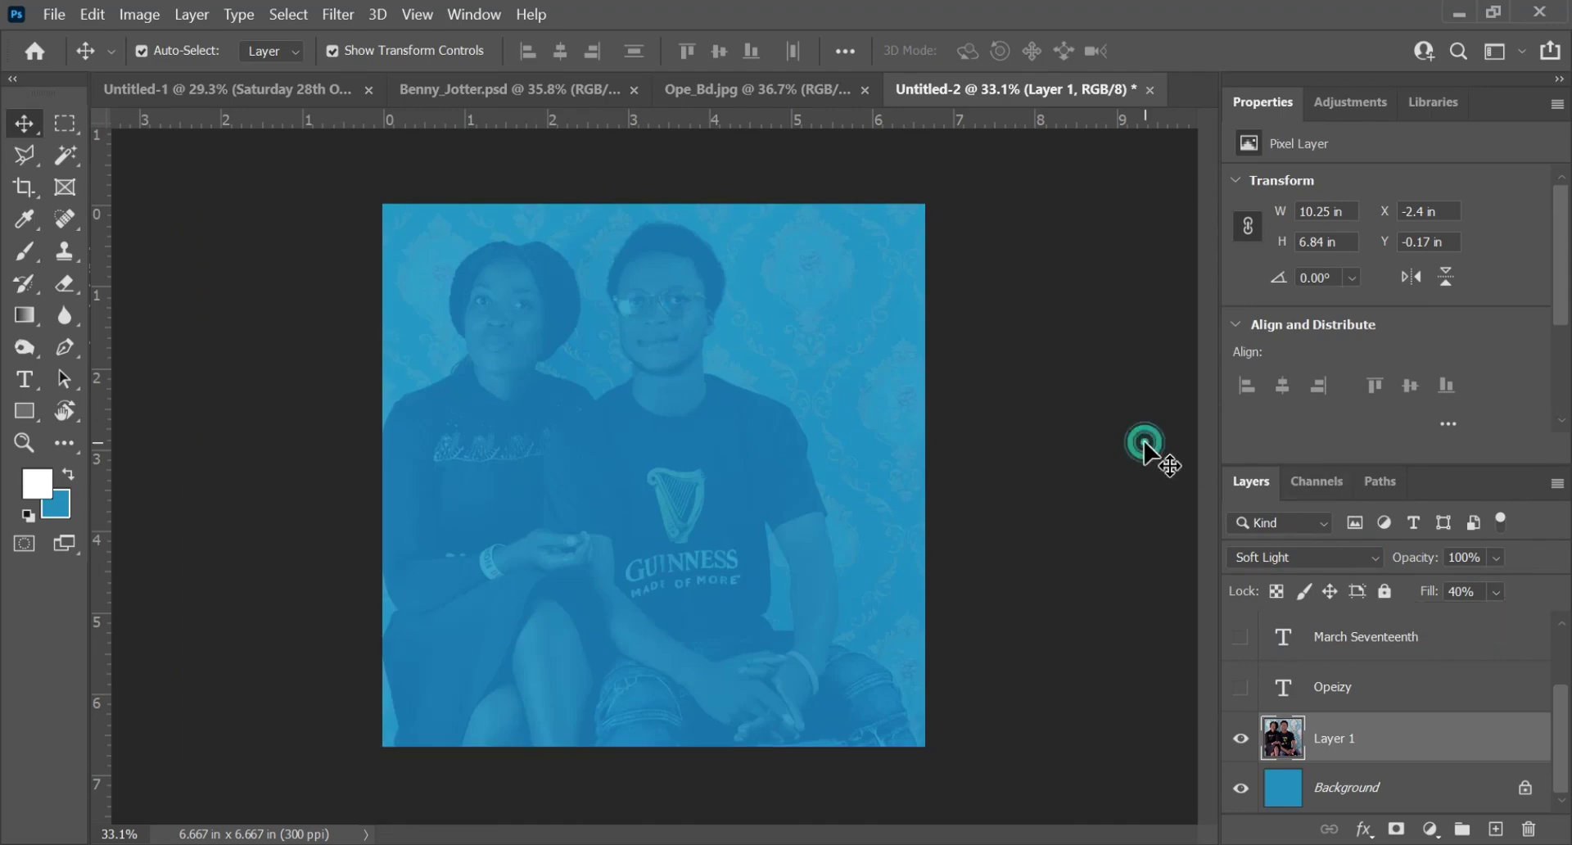
left_click(1448, 740)
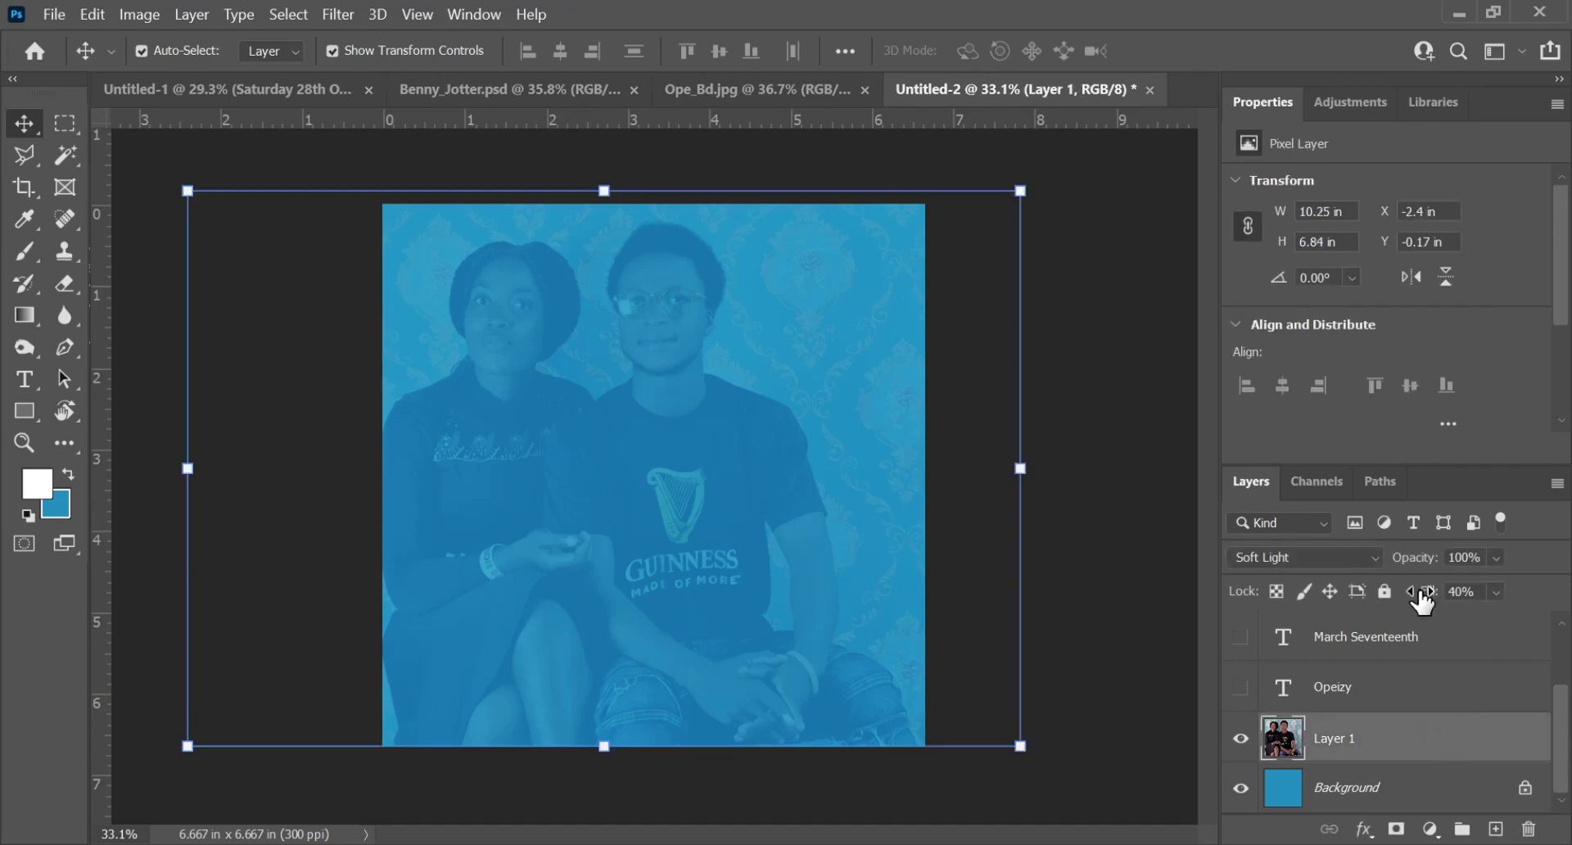
left_click(1384, 593)
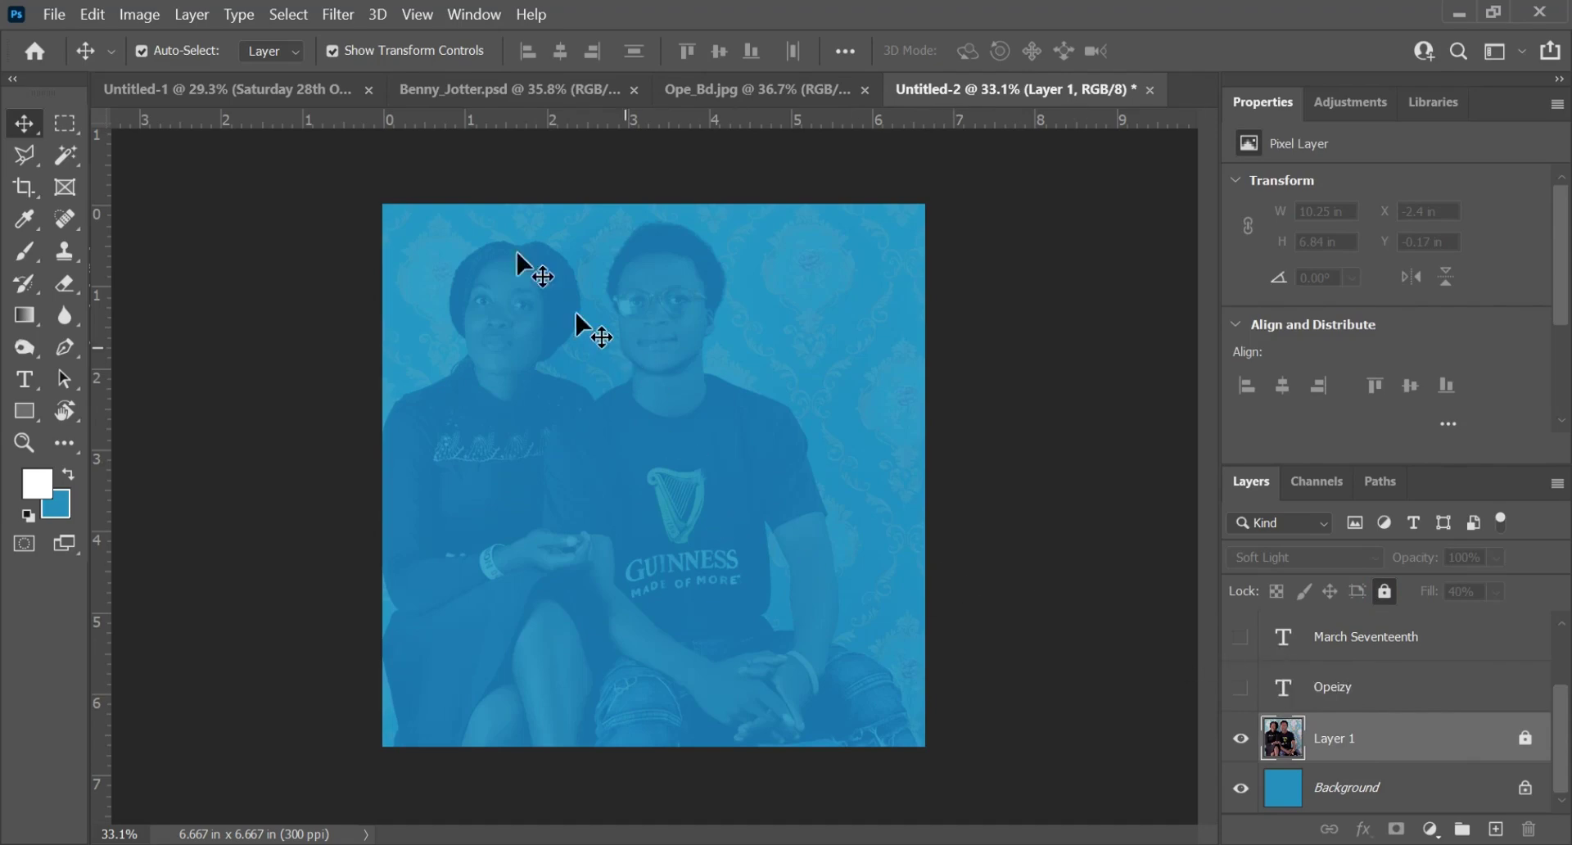
- Draw a white rectangle about 4.6 × 6.77 in with fully rounded corners, centered horizontally and extending past the canvas's top edge
left_click_drag(28, 405, 102, 407)
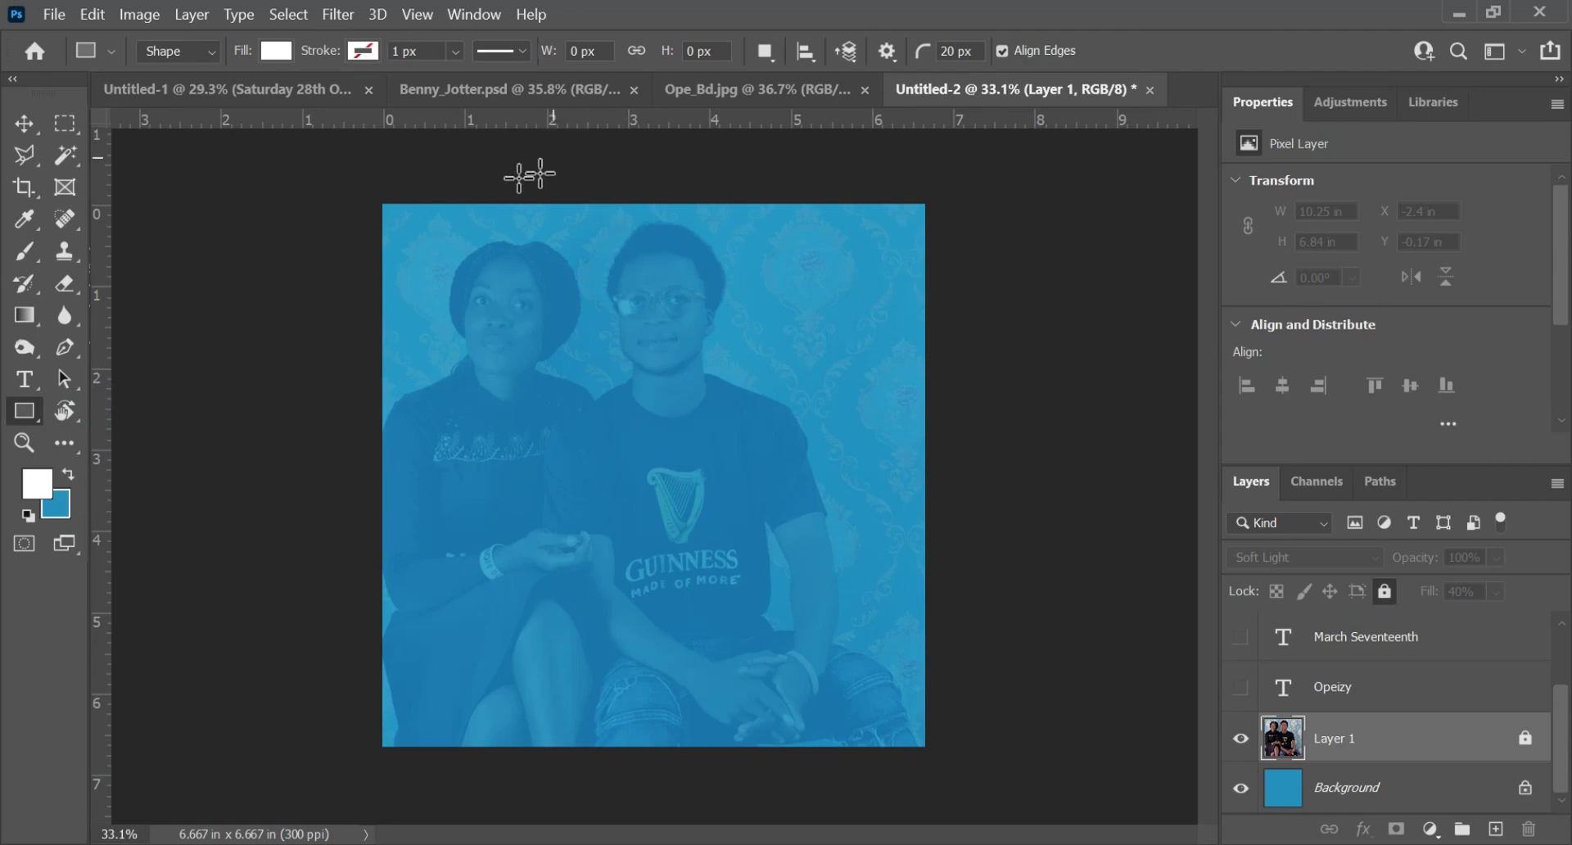
left_click_drag(514, 174, 804, 445)
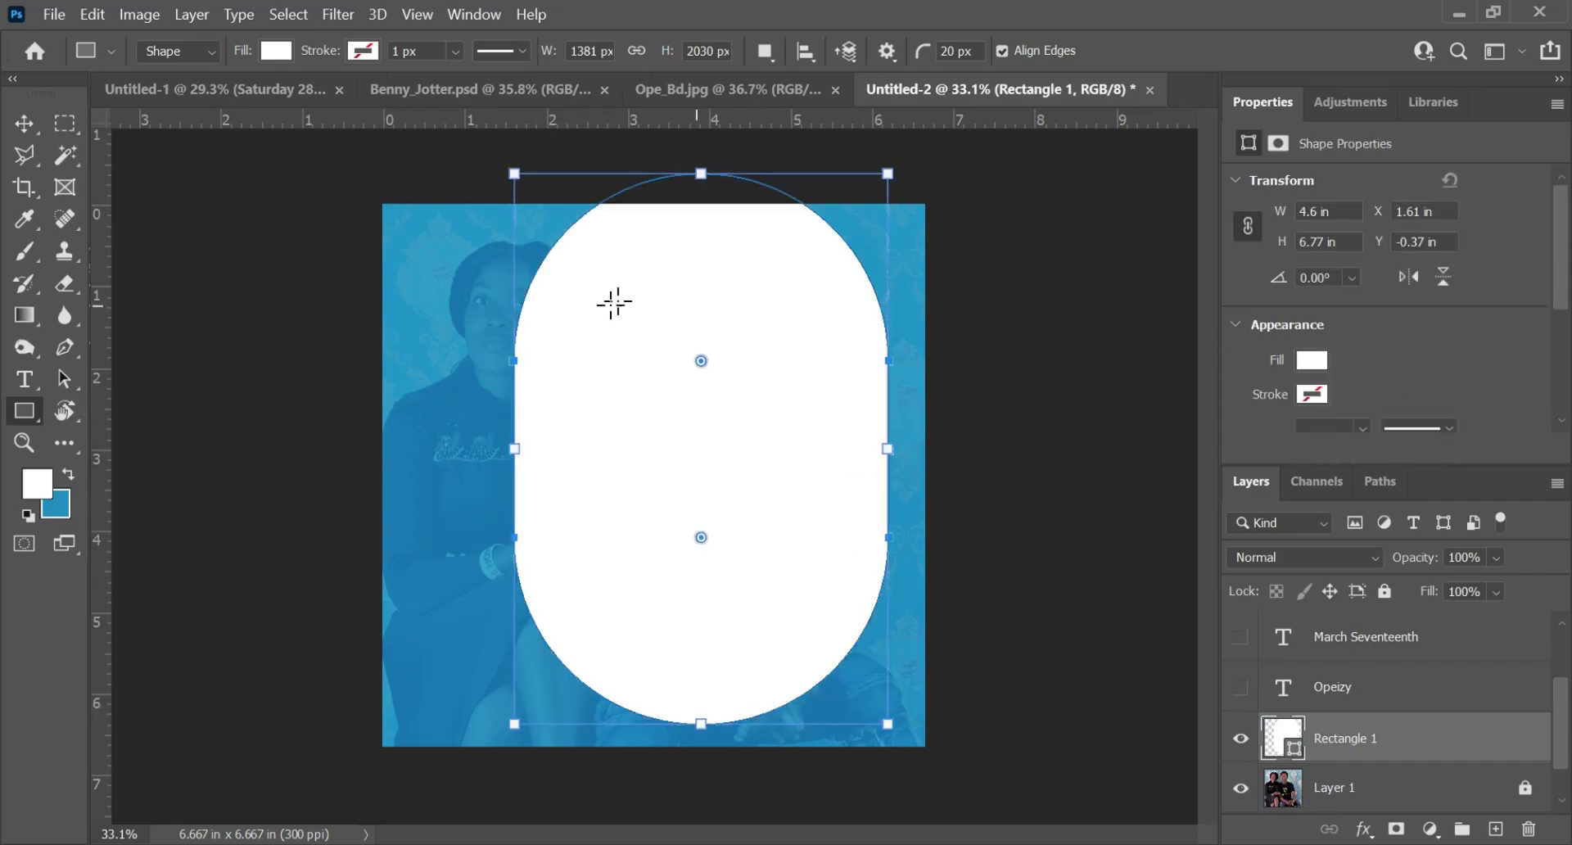
key("v")
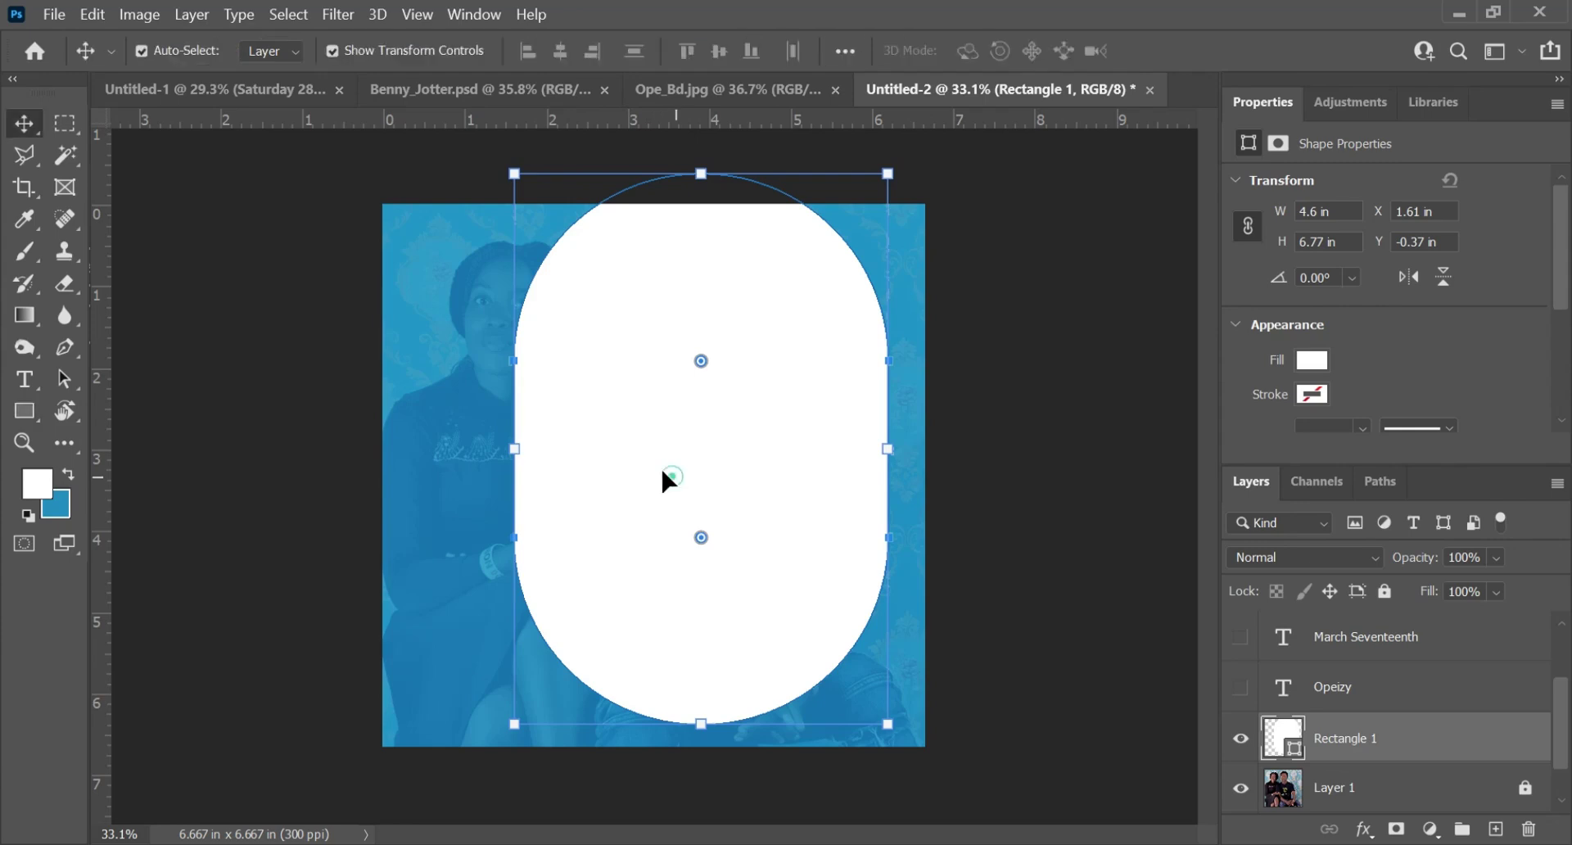
left_click_drag(660, 481, 638, 360)
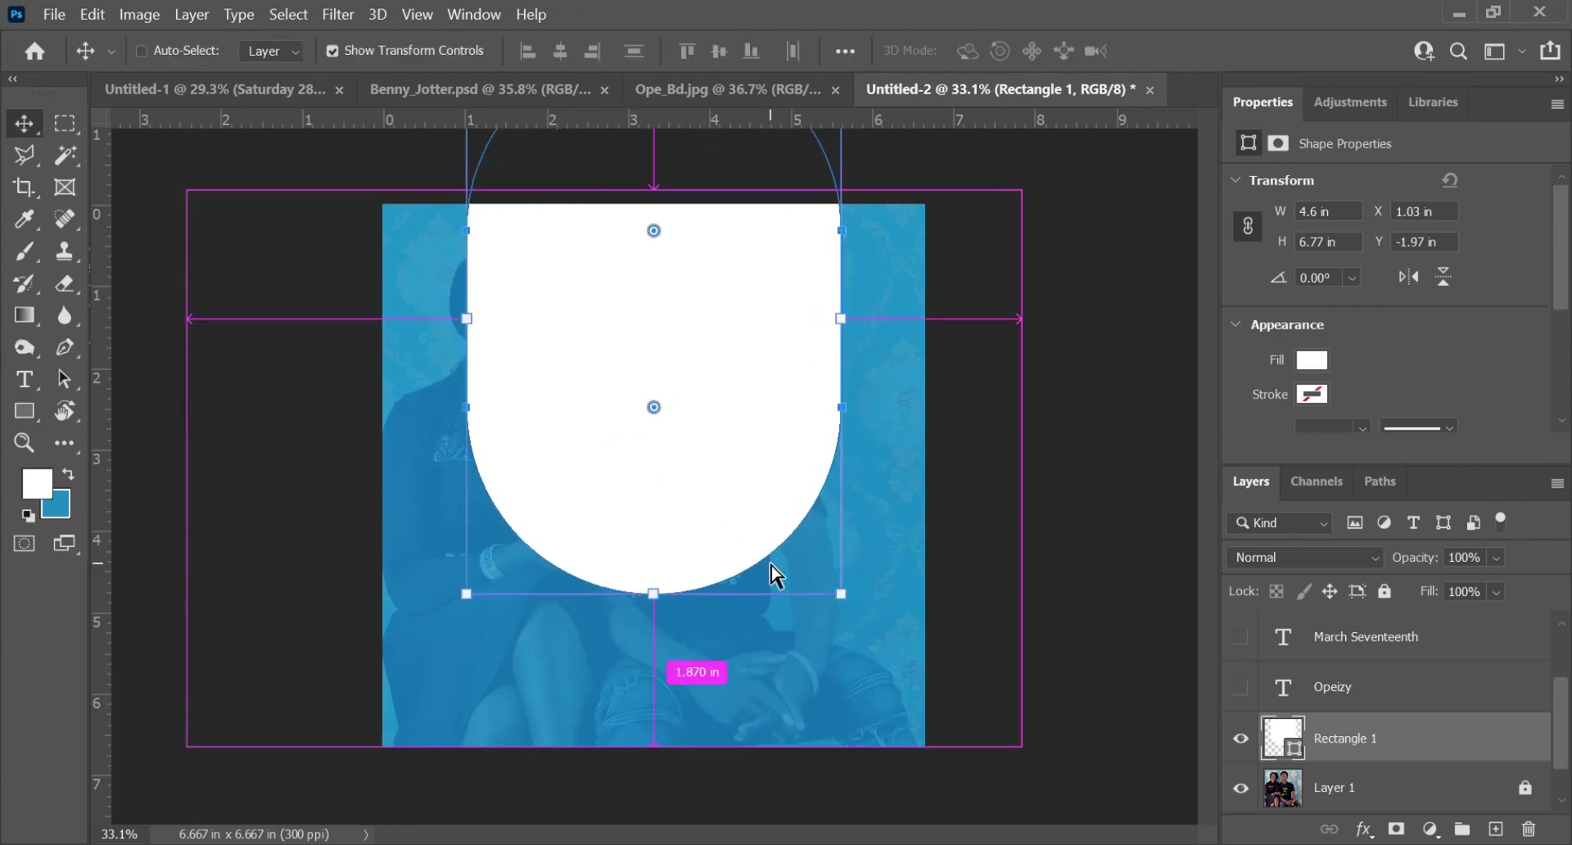
- Scale the white rounded shape proportionally to about 4.96 × 7.29 in, keeping it centered horizontally on the canvas
key("ctrl+t")
left_click_drag(846, 597, 870, 644)
left_click_drag(700, 465, 694, 460)
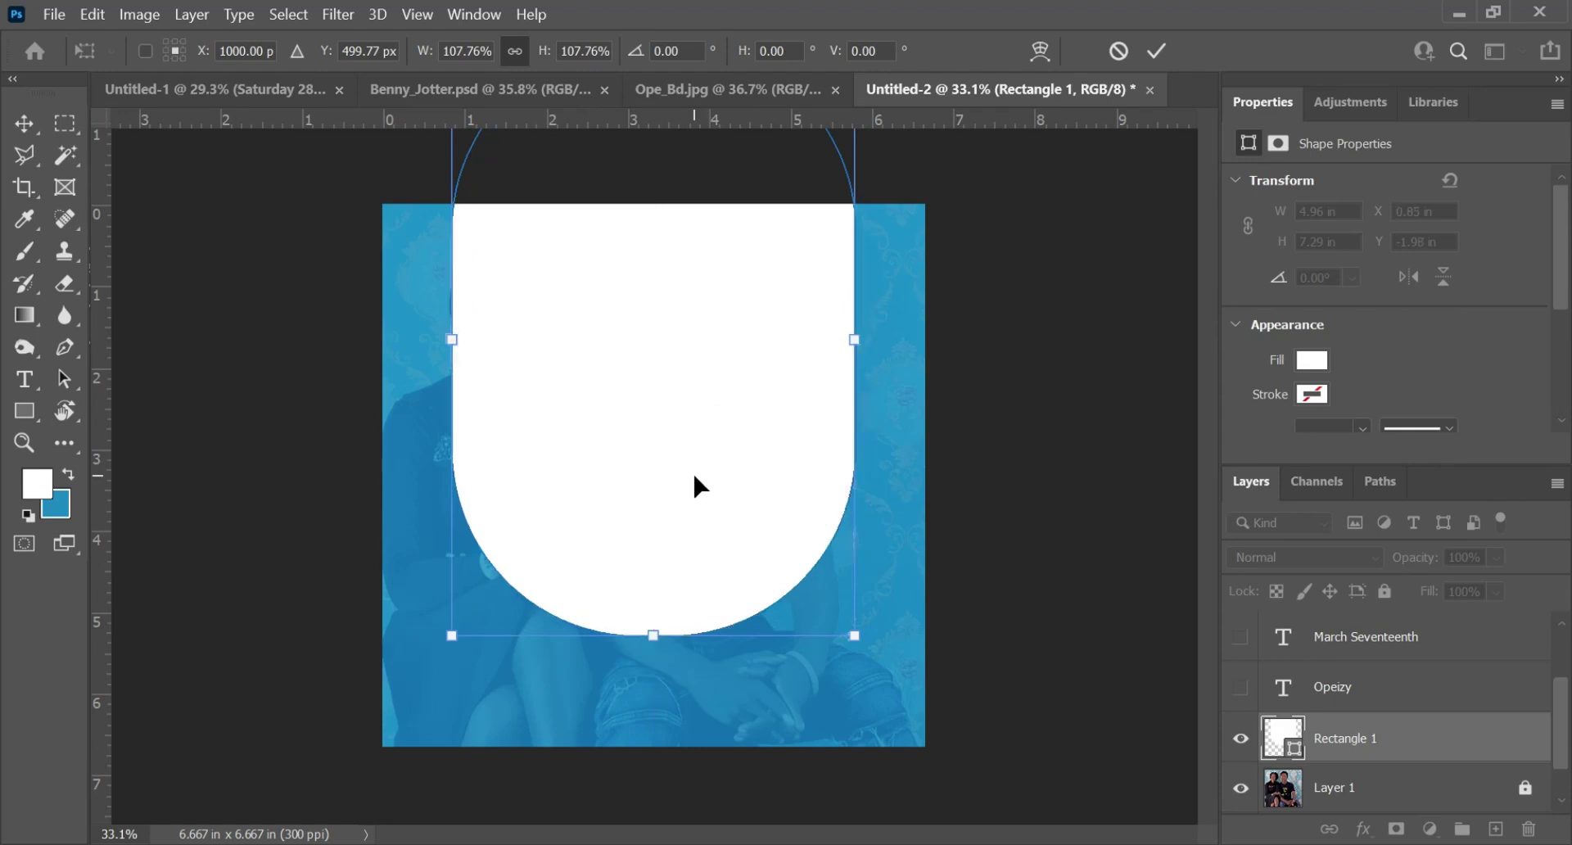
key("Return")
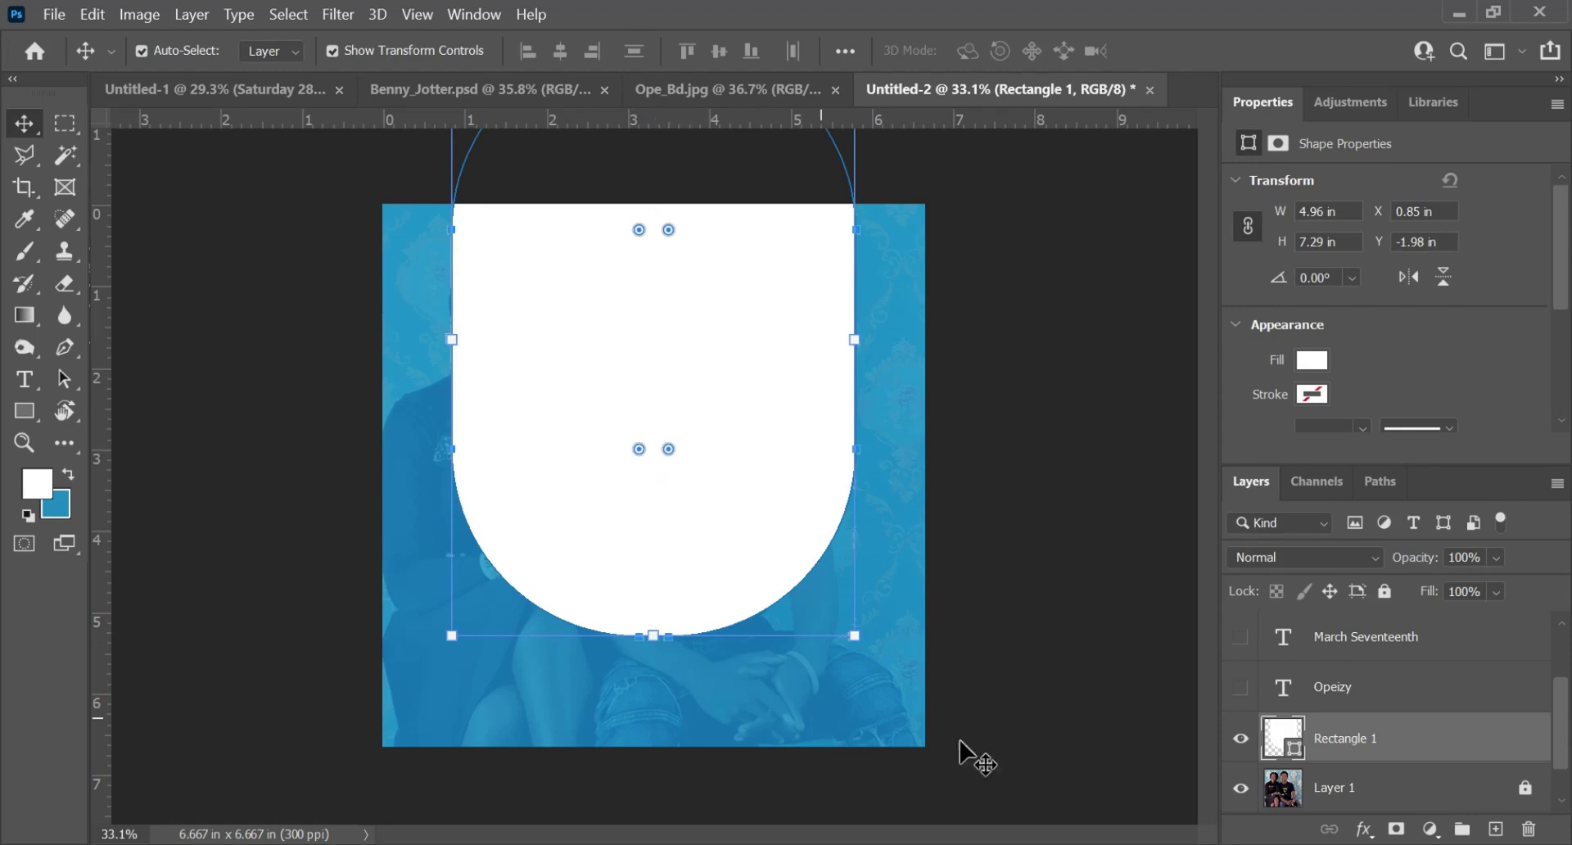
- Unlock Layer 1 and nudge the couple photo left to an X position of about -3.13 in
left_click(1392, 789)
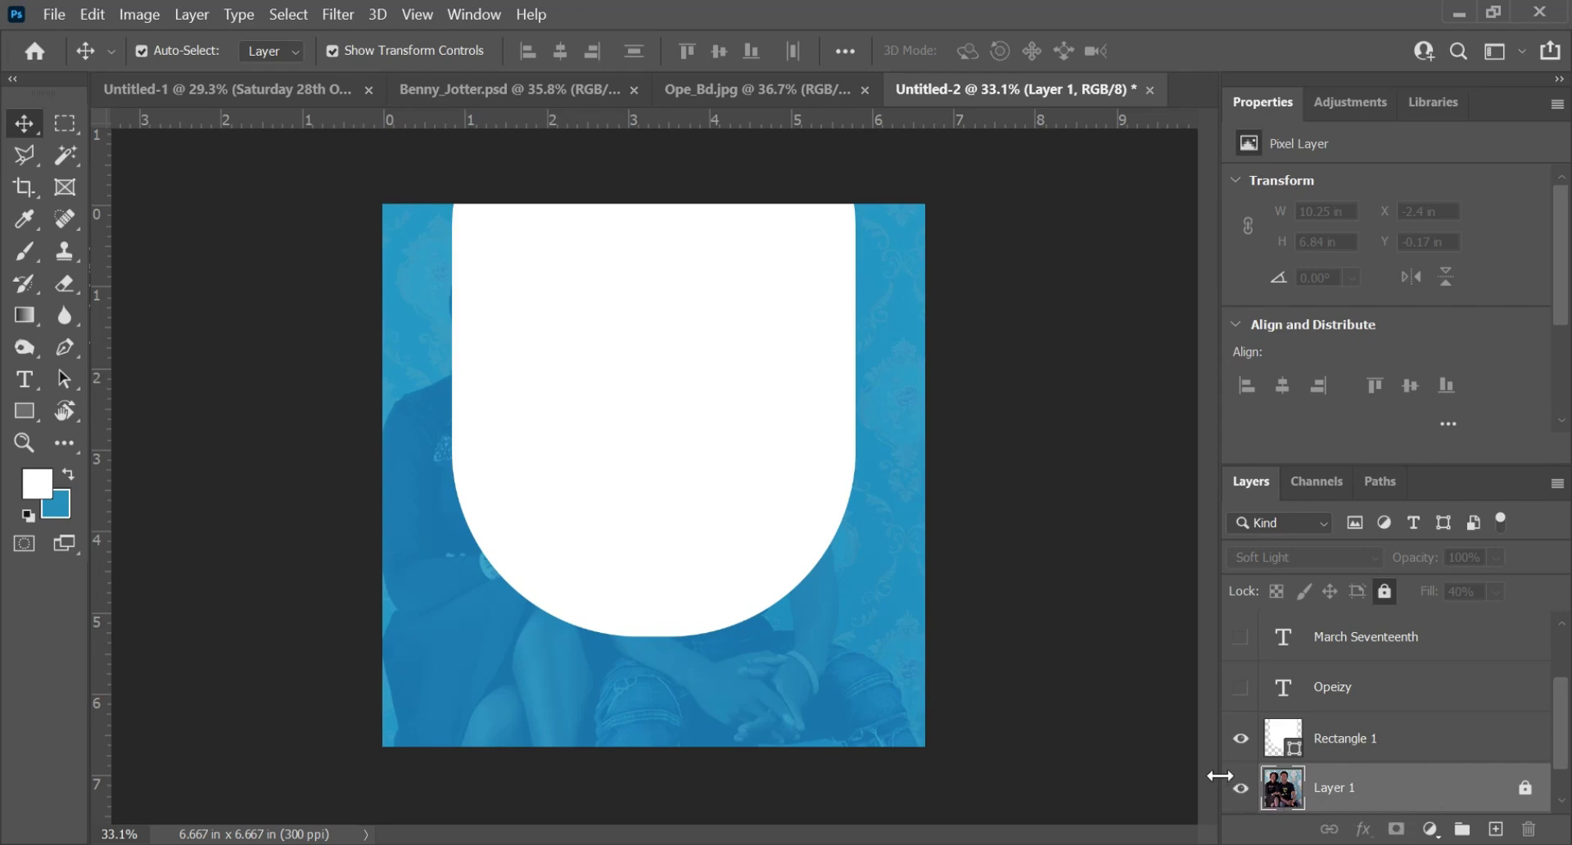
left_click(1525, 788)
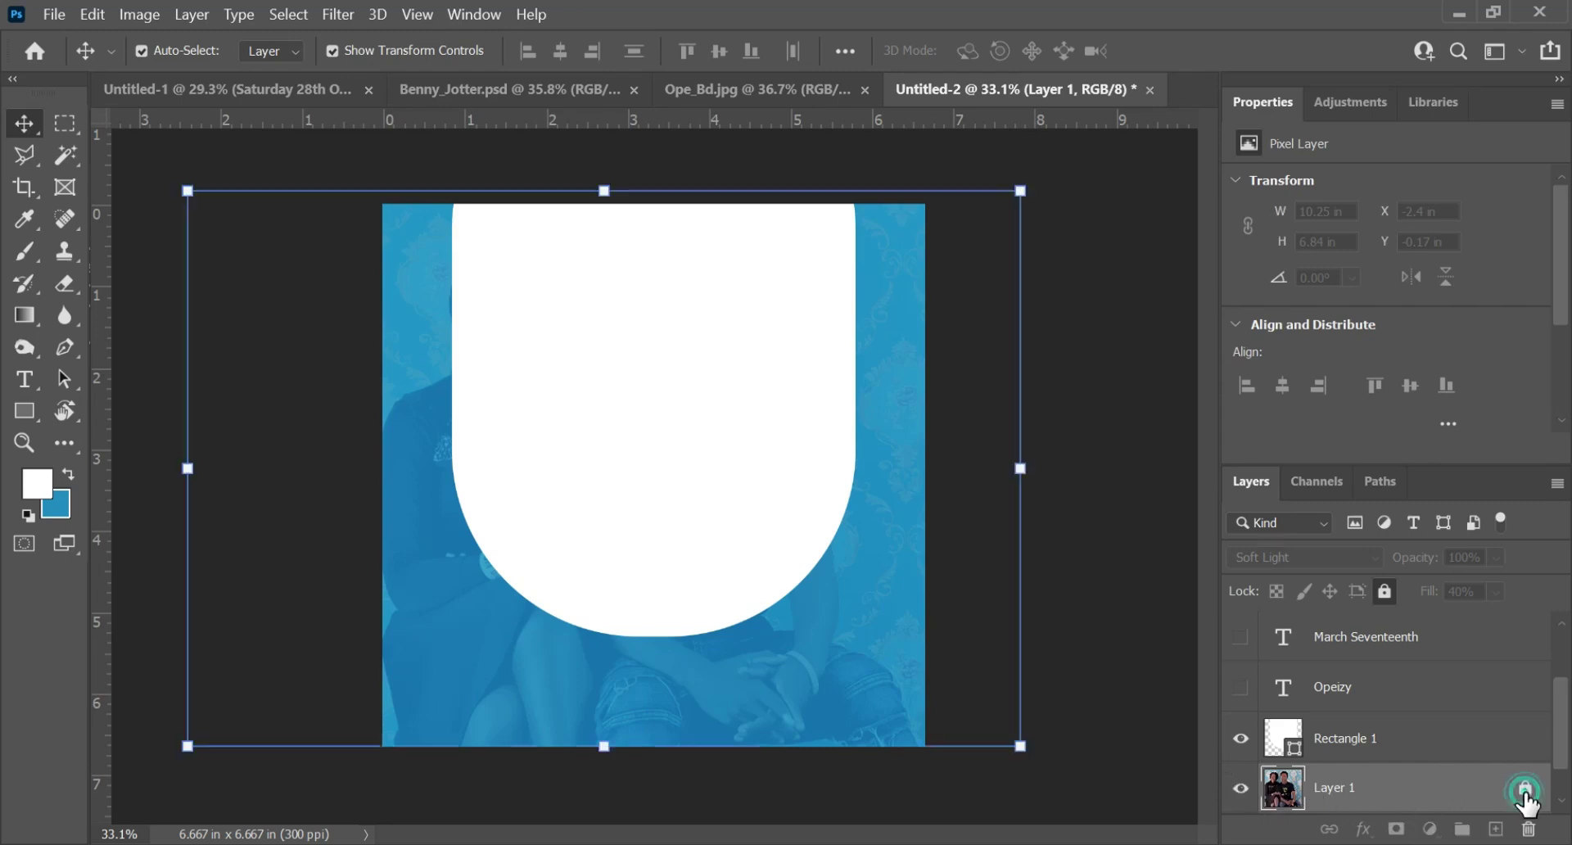
key("shift+Left")
key("shift+Left")
key("shift+Left")
key("shift+Left")
key("shift+Left")
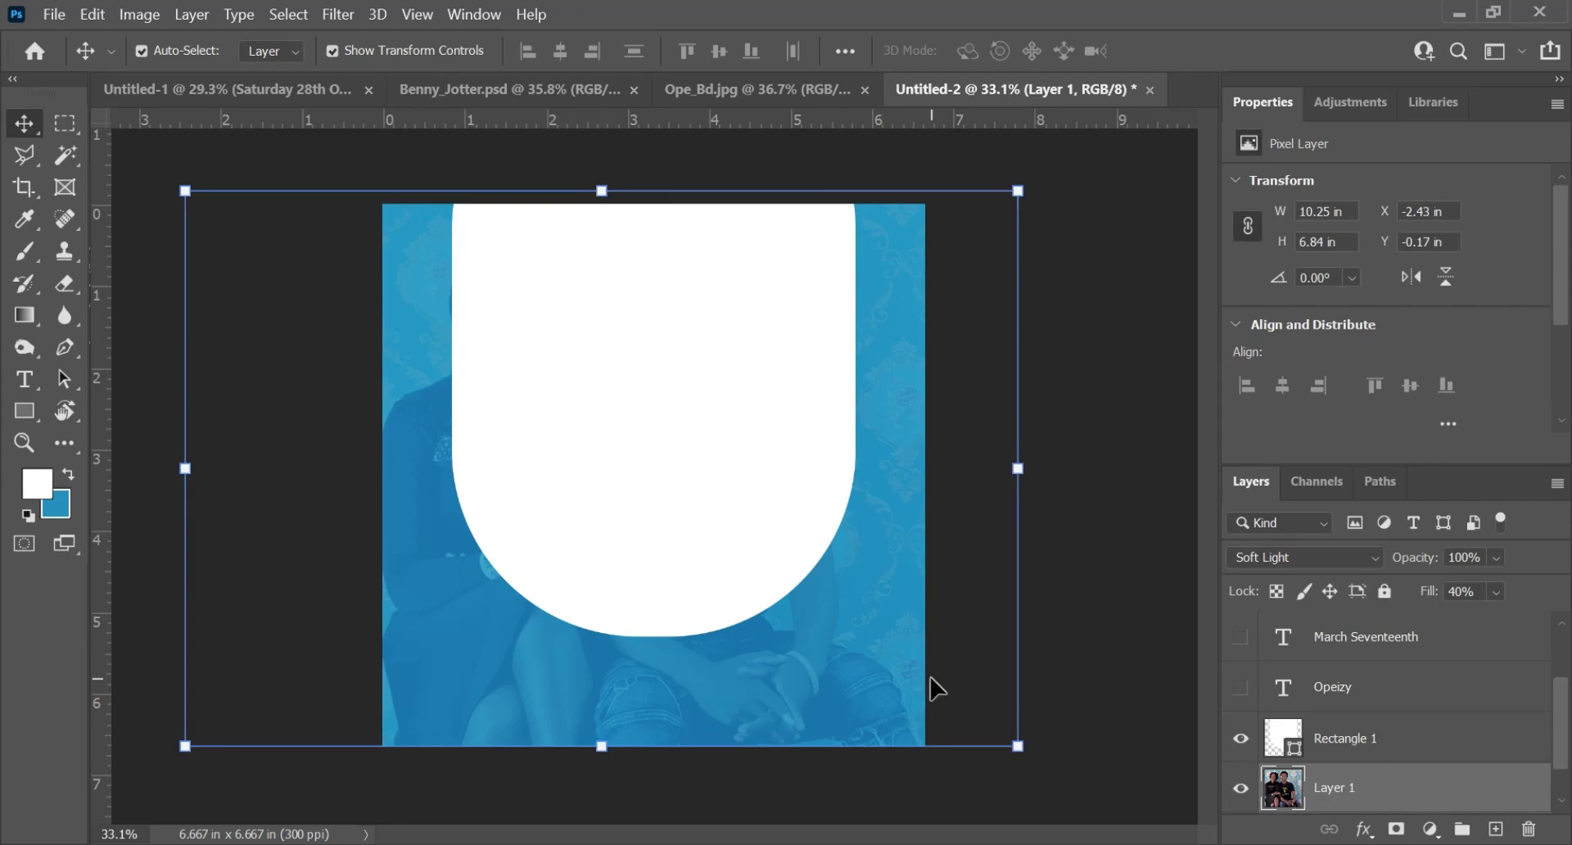
key("shift+Left")
key("shift+Left")
key("shift+Left")
key("shift+Left")
key("shift+Left")
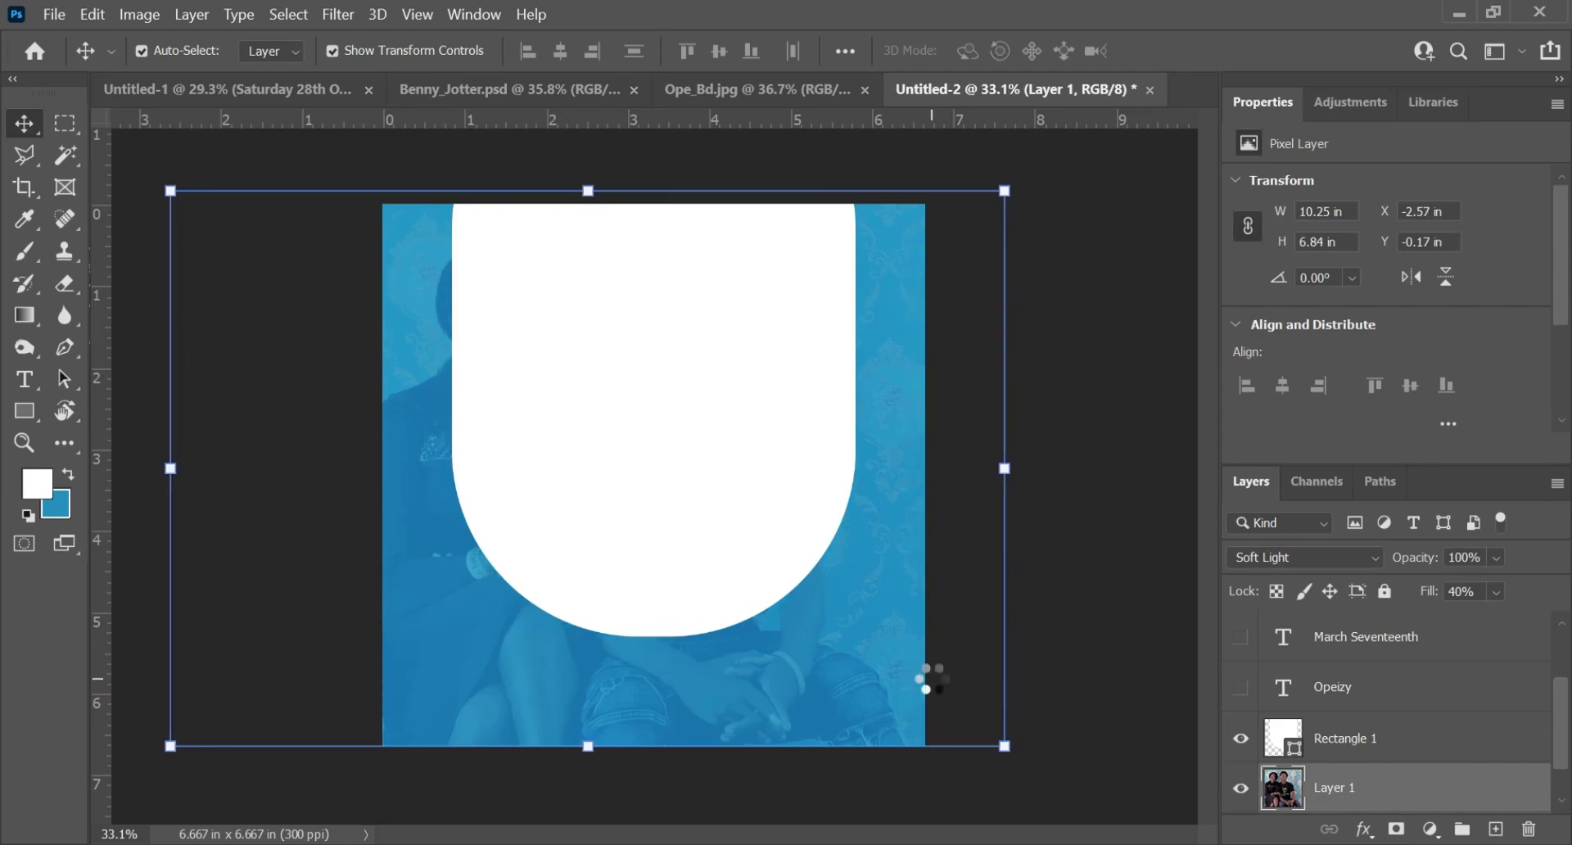
key("shift+Left")
key("shift+Left")
key("shift+Left")
key("shift+Left")
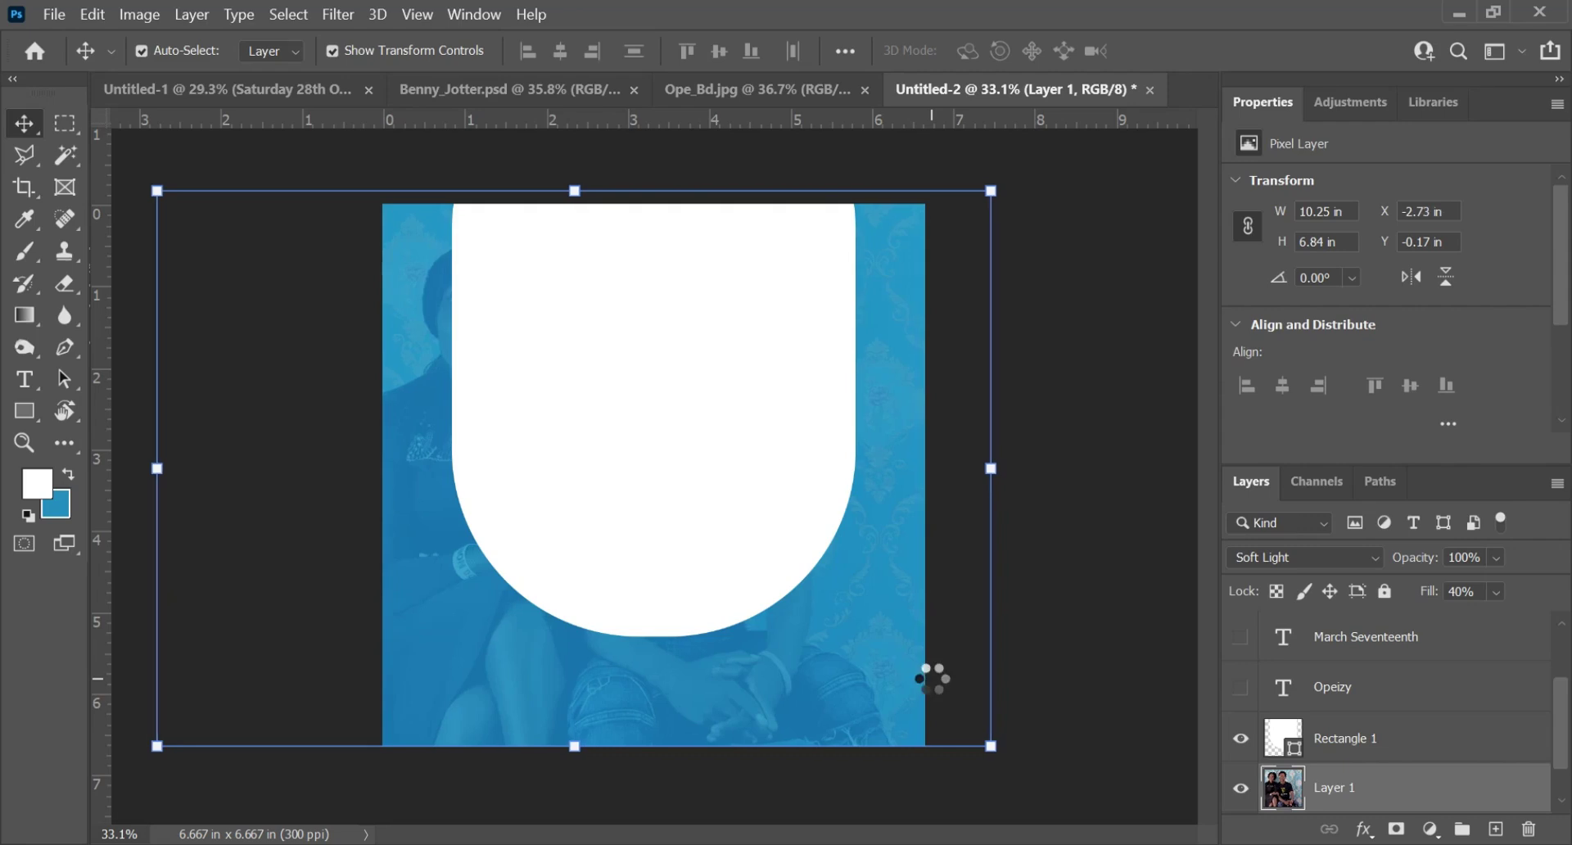
key("shift+Left")
key("shift+Left")
key("shift+Left")
key("shift+Left")
key("shift+Left")
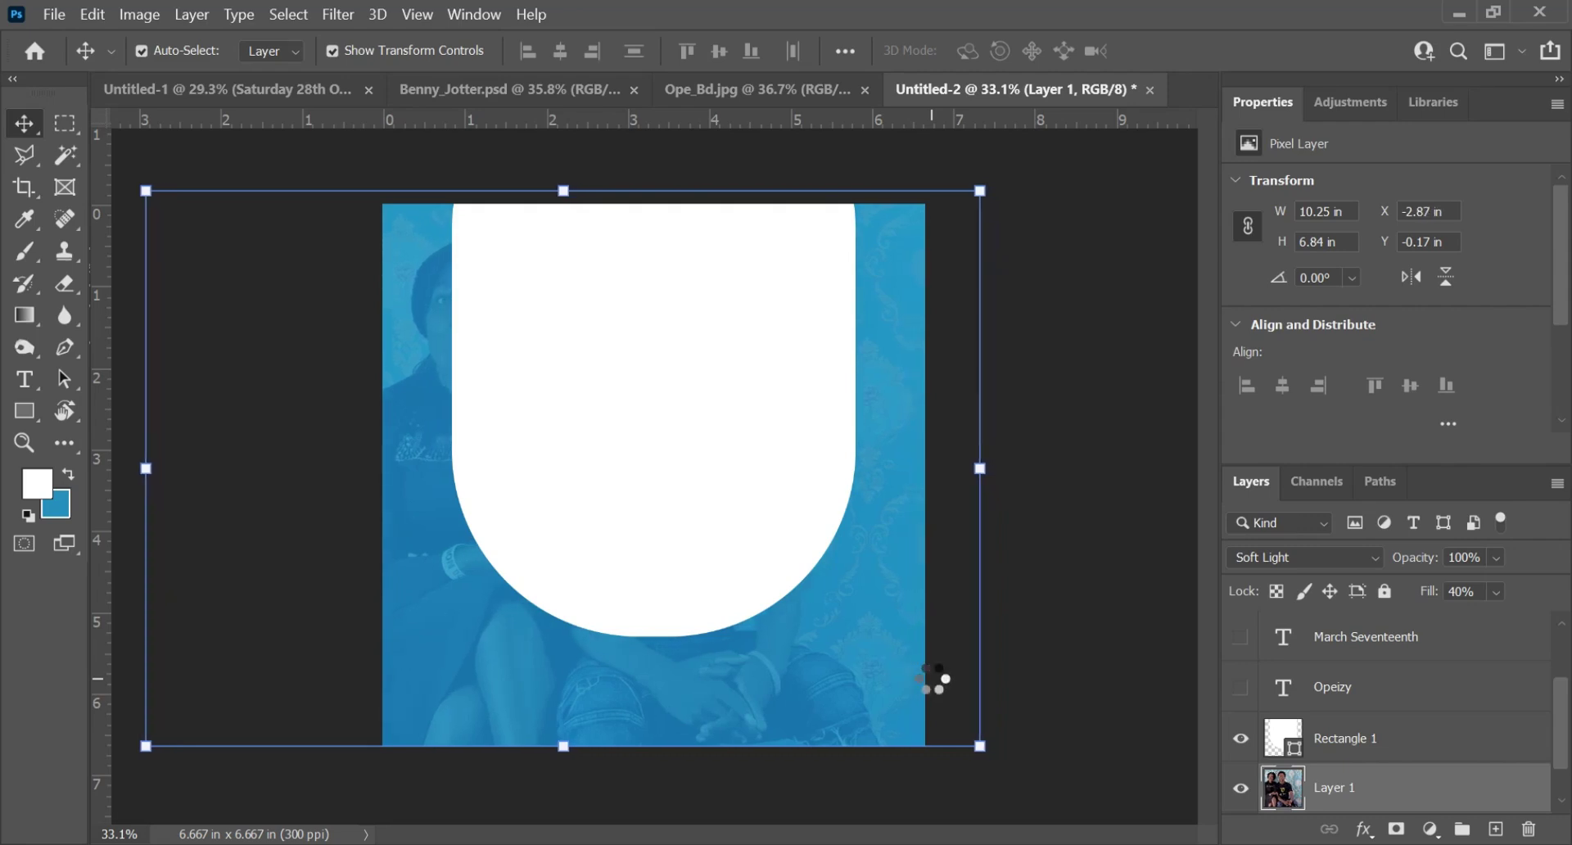
key("shift+Left")
key("shift+Left")
key("shift+Left")
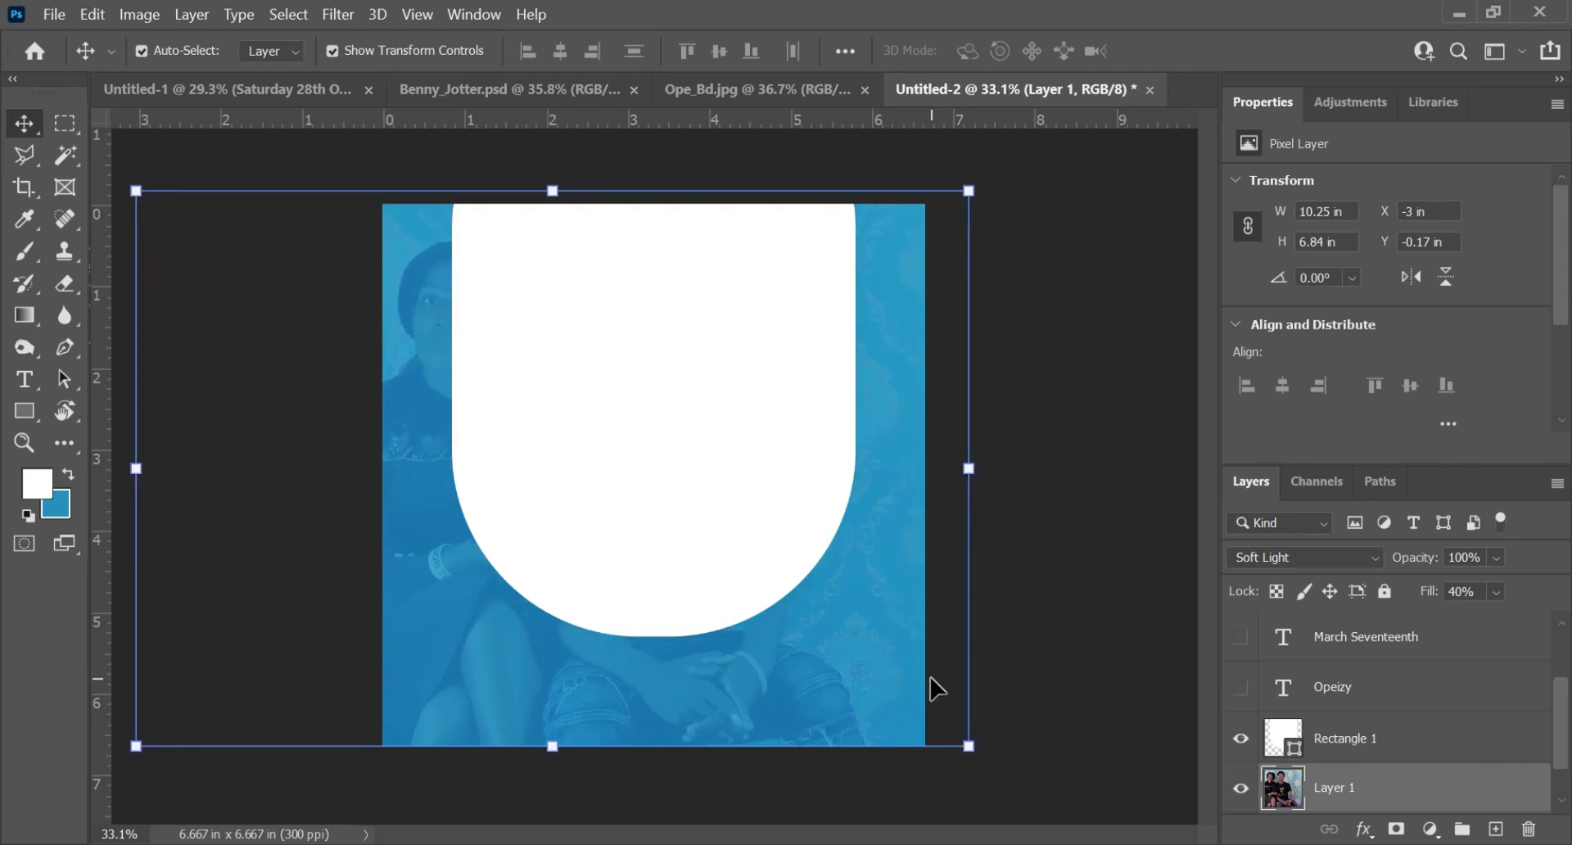
key("shift+Left")
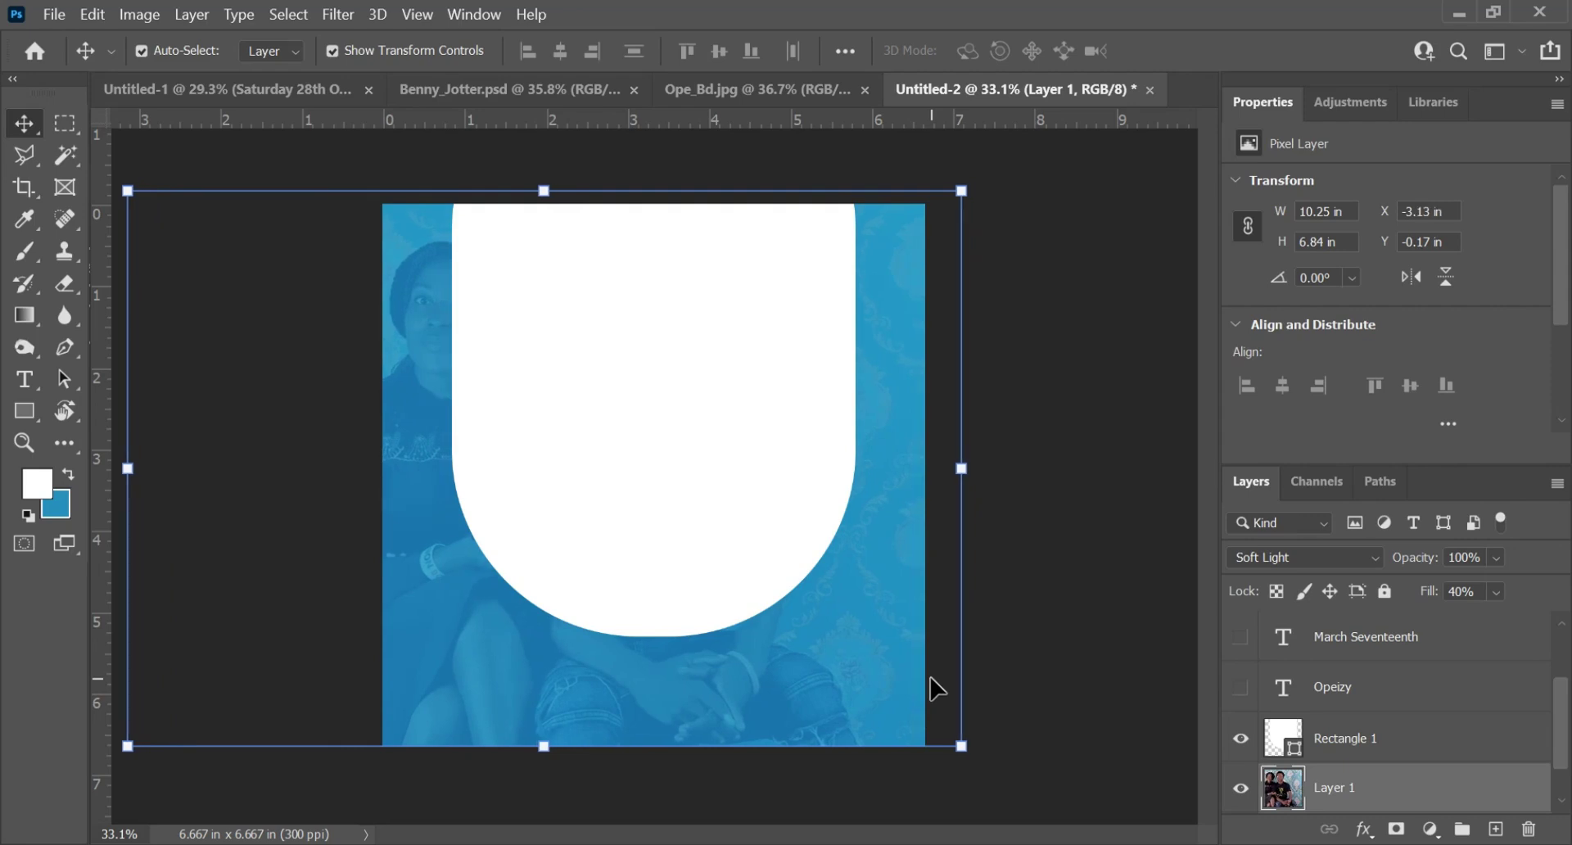
- Narrow the white rounded shape from its left side to a width of about 4.71 in
left_click(1097, 459)
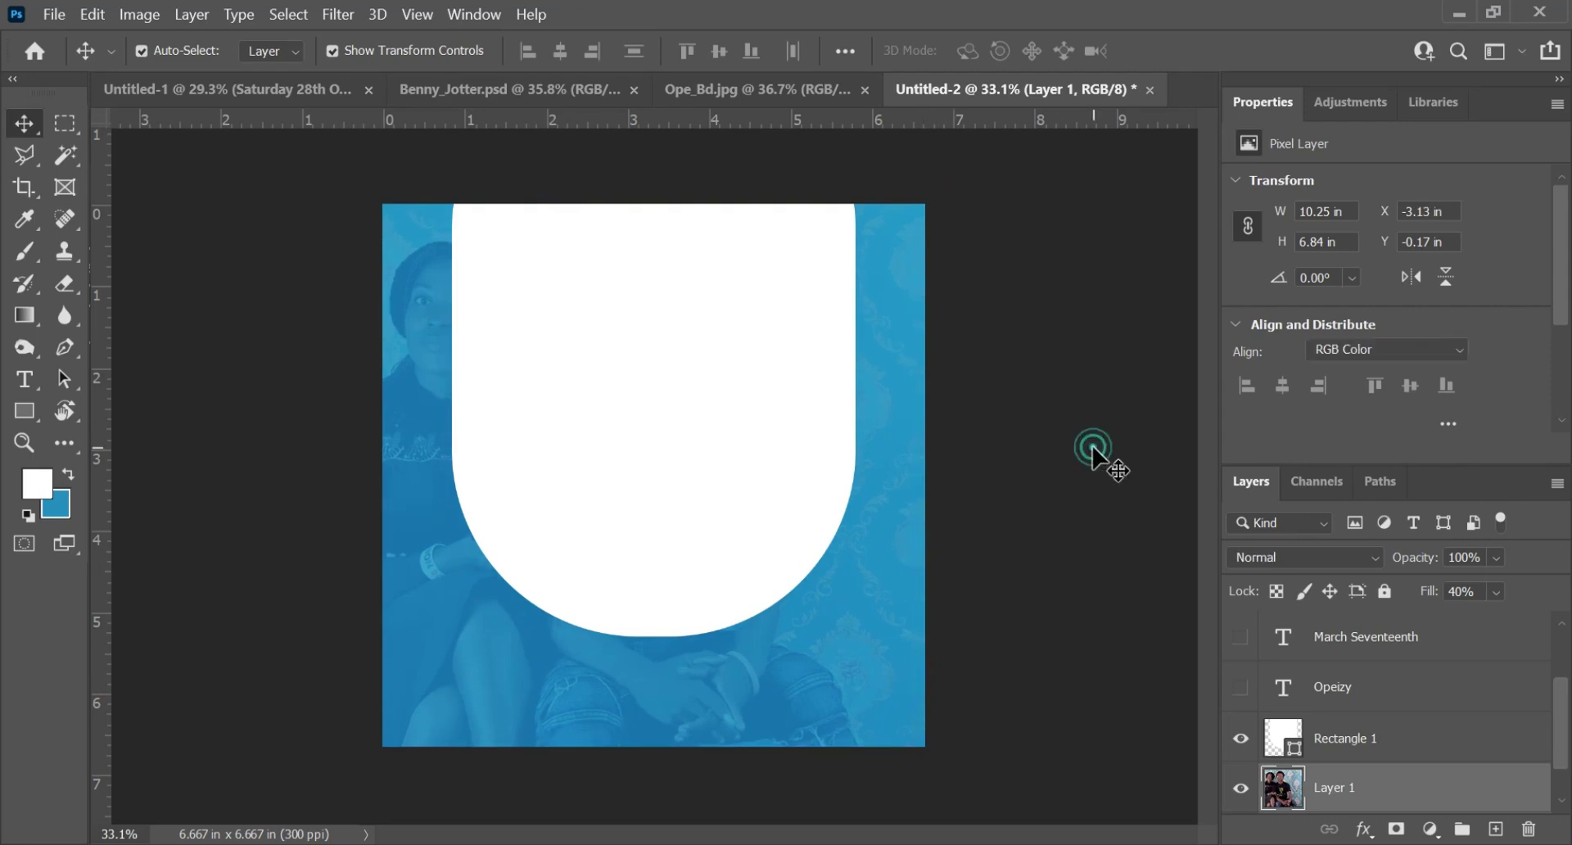
left_click(652, 401)
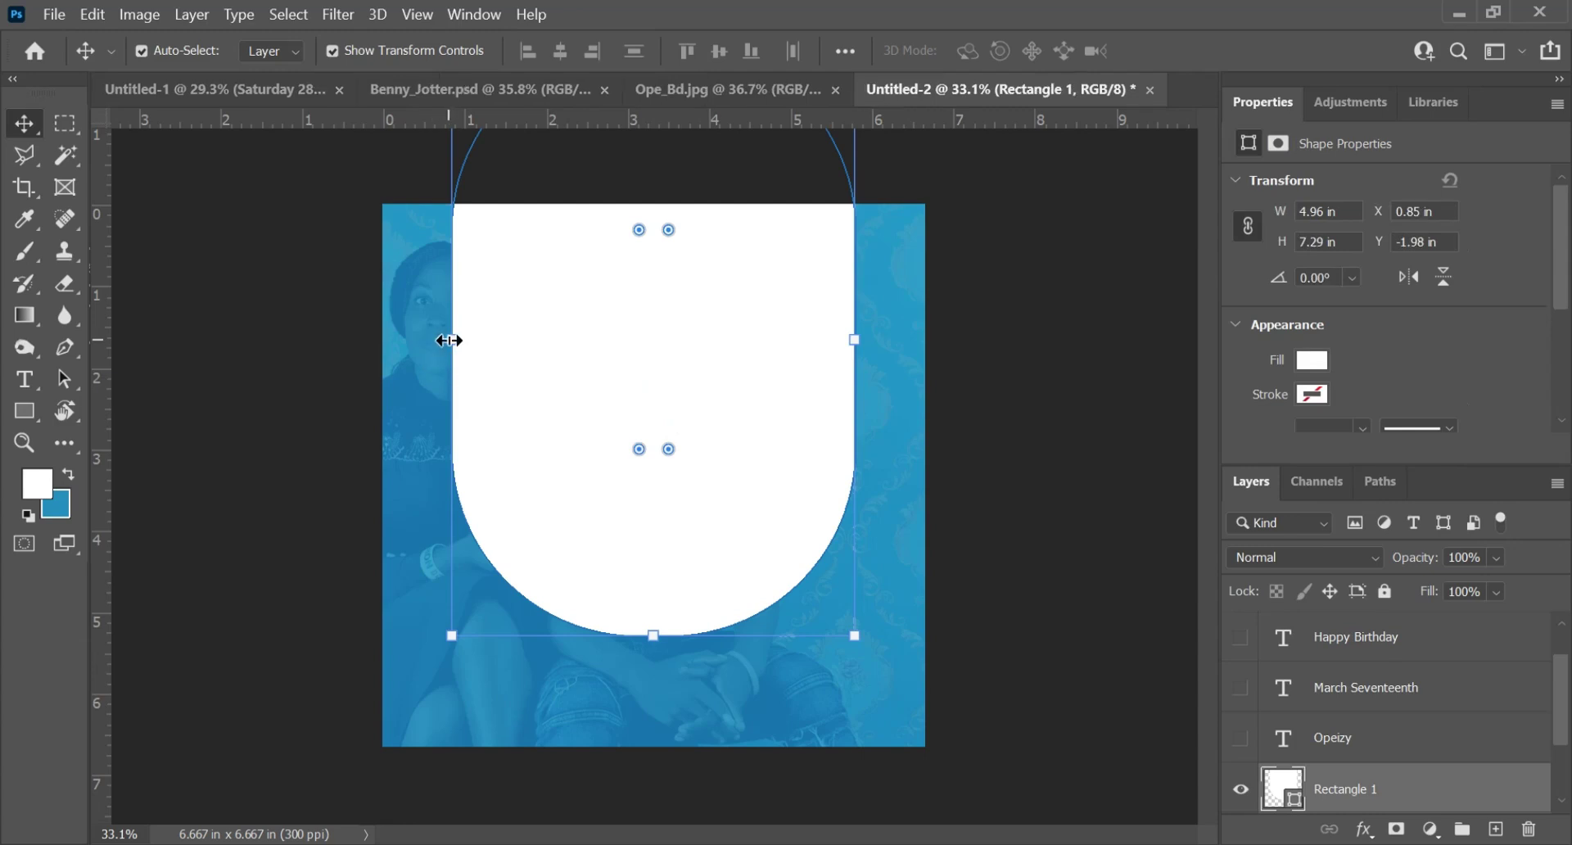
left_click_drag(450, 341, 473, 341)
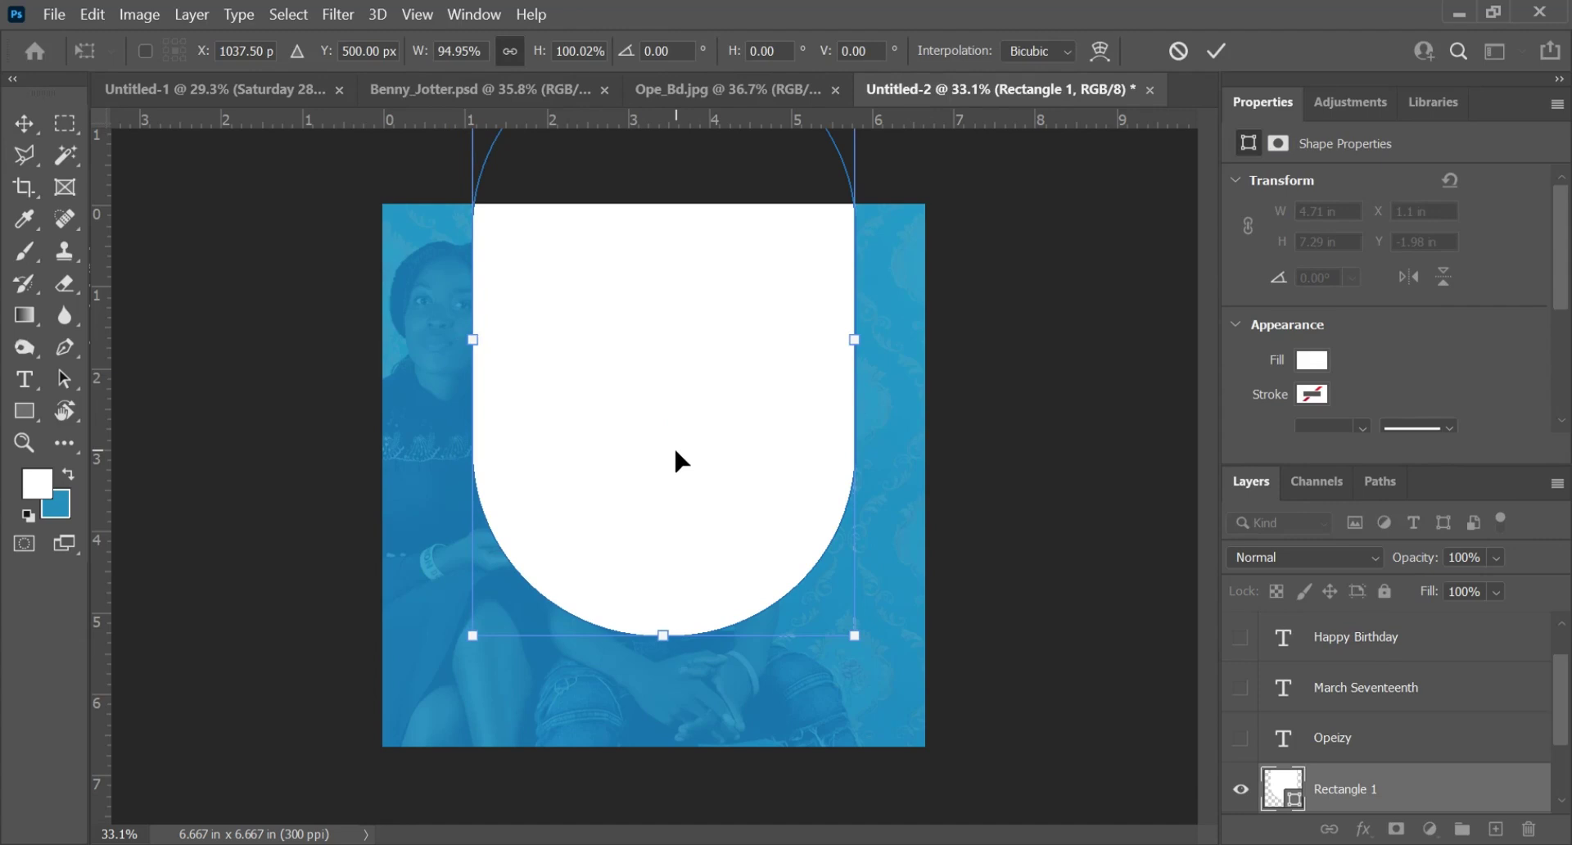
key("Return")
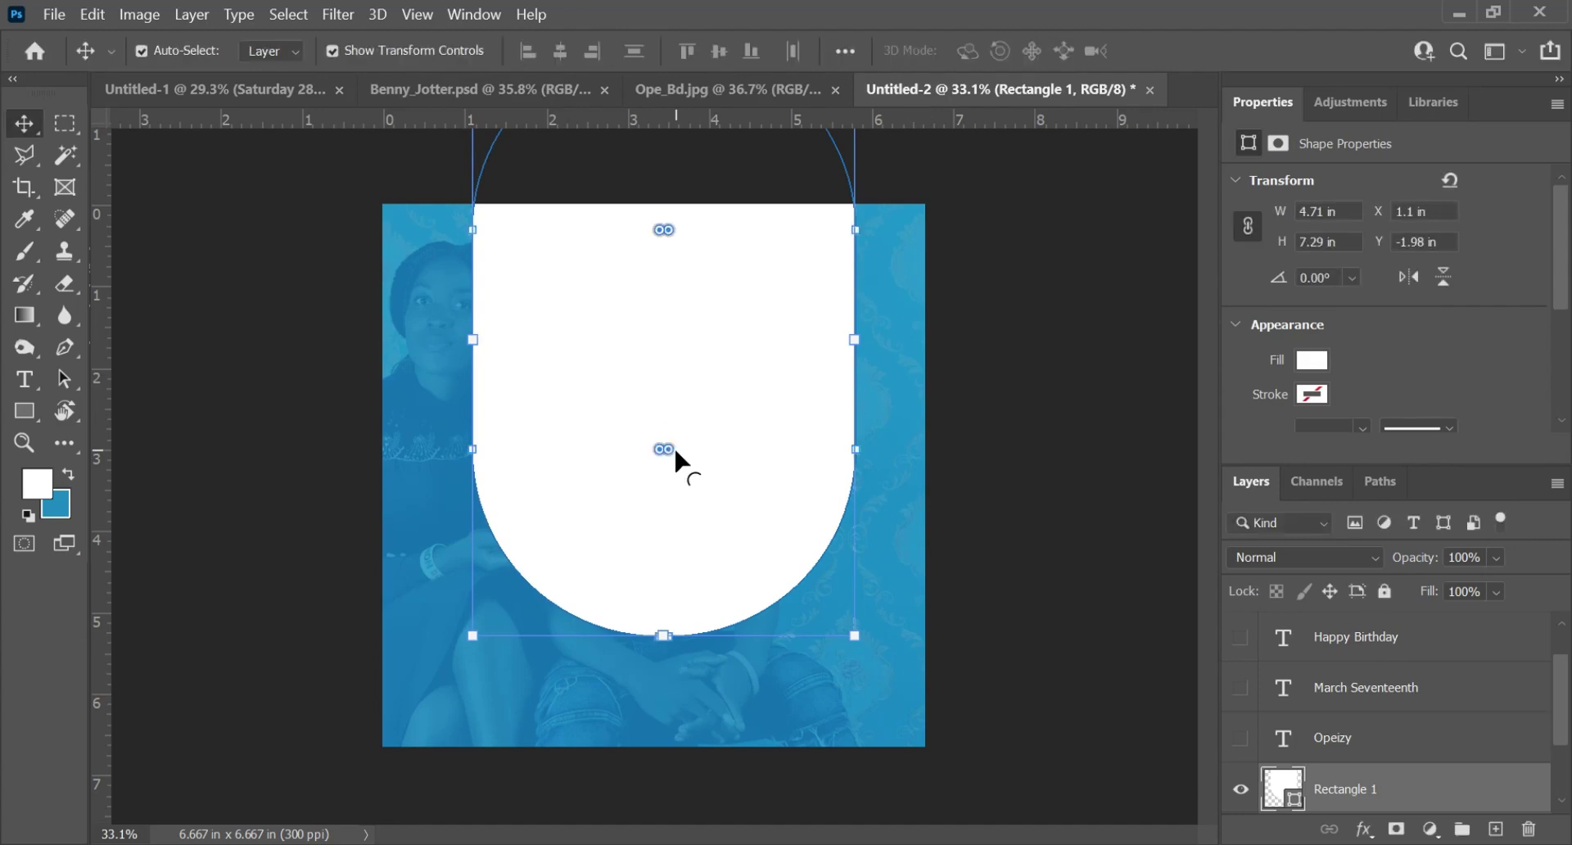
left_click(1037, 477)
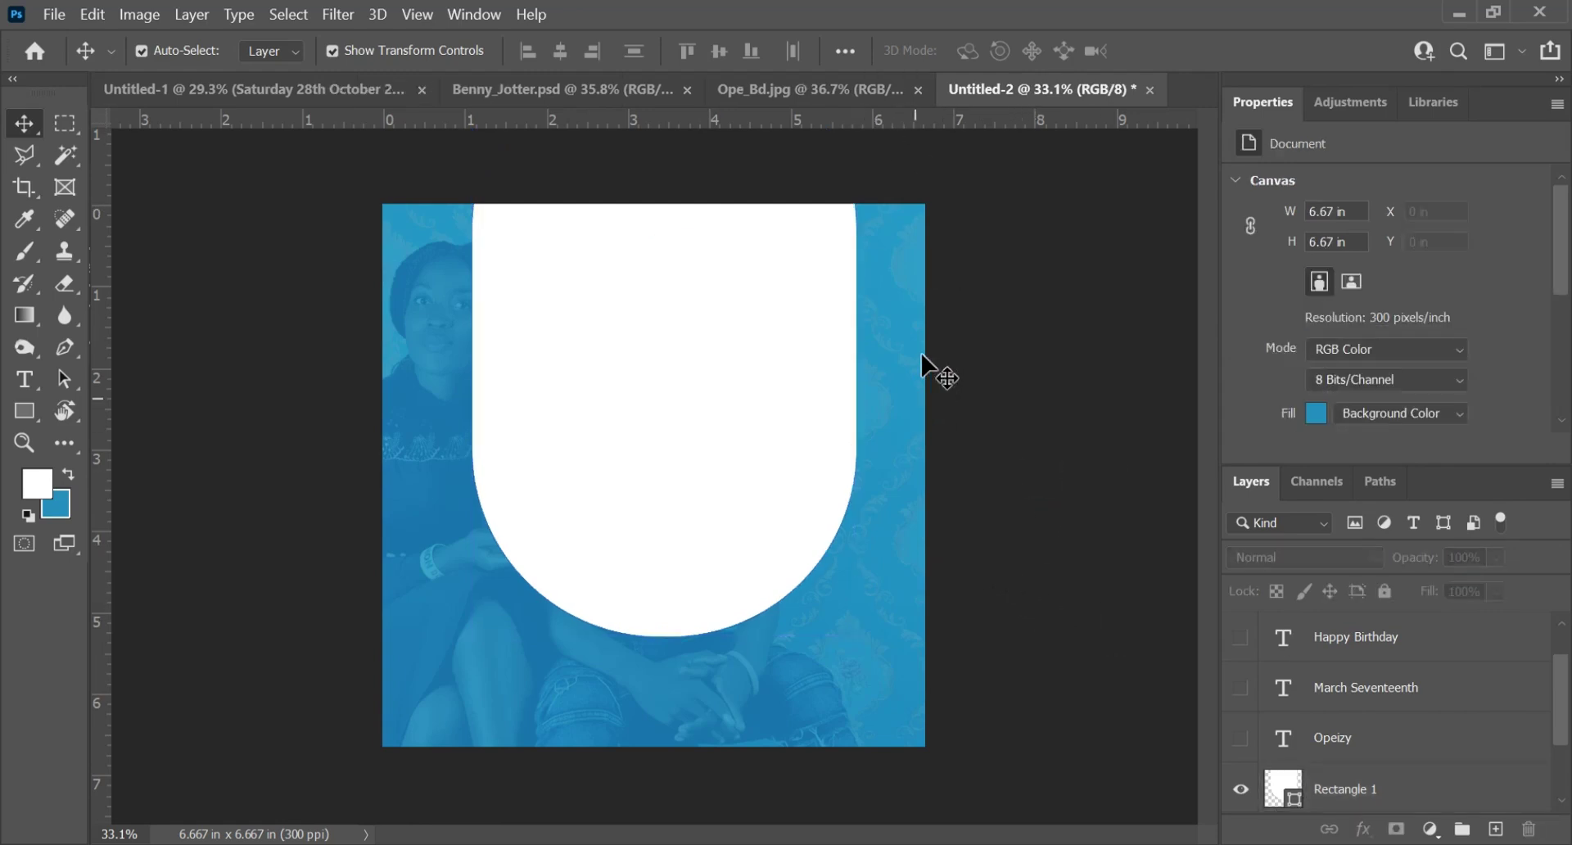
- Nudge the white rounded shape up to a Y position of about -2.05 in
left_click(673, 371)
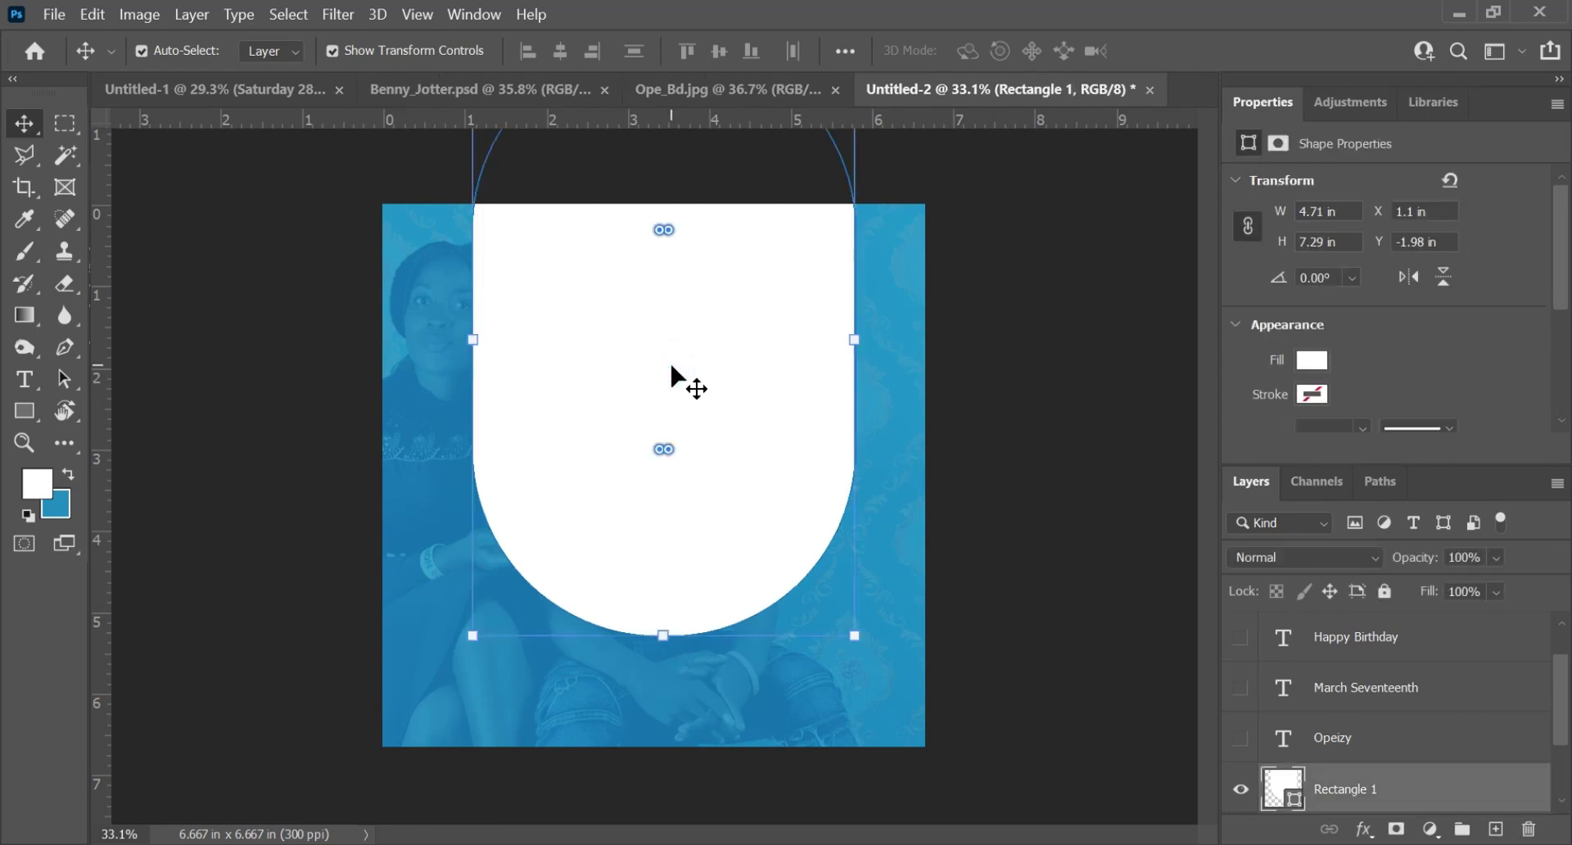
key("shift+Up")
key("shift+Up")
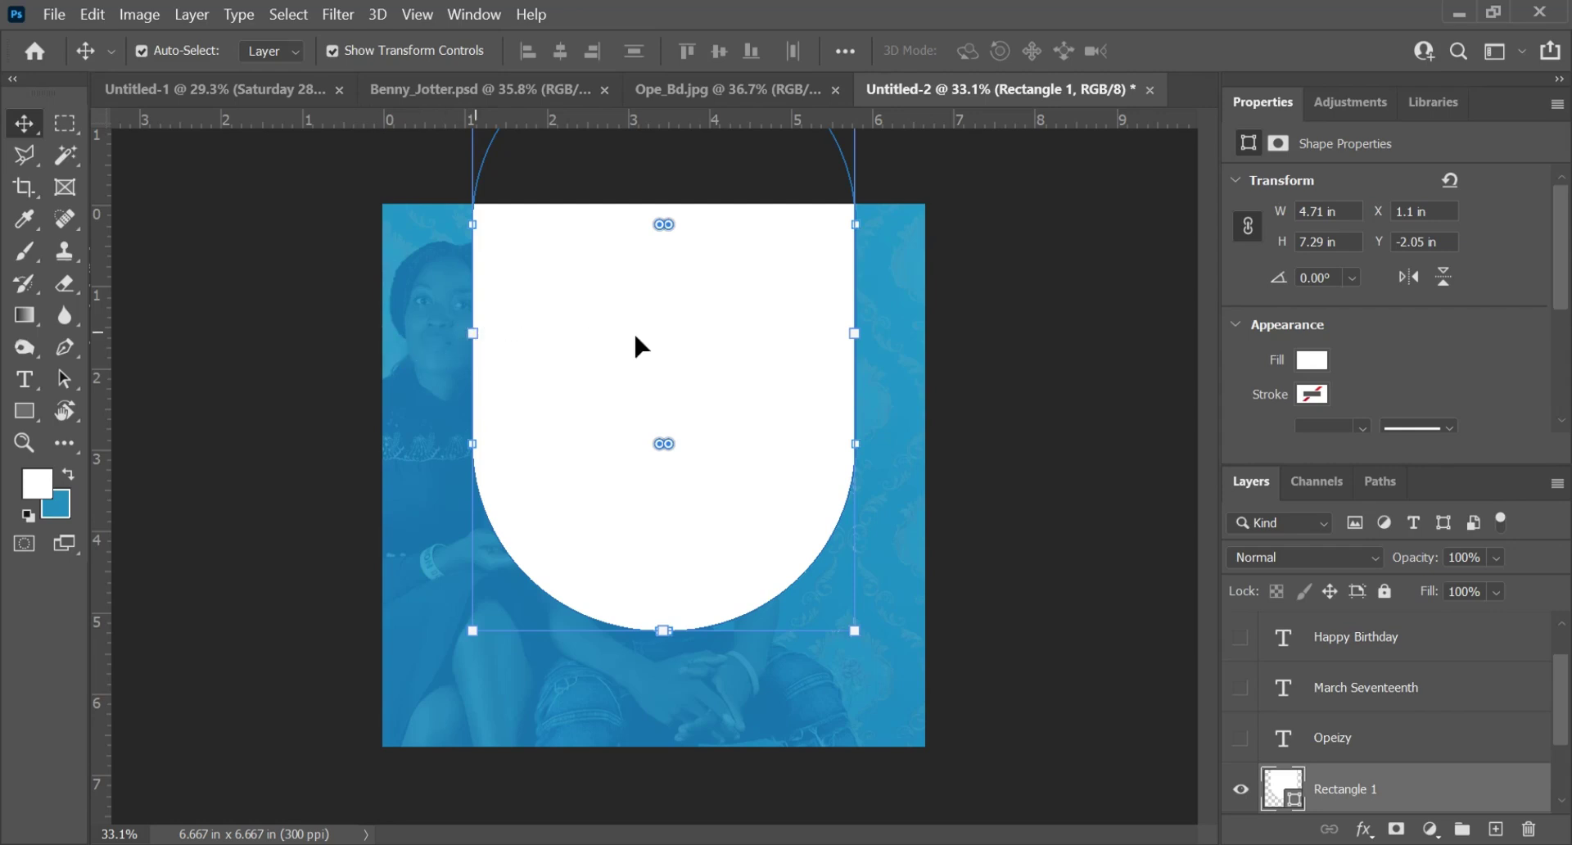
left_click(1063, 354)
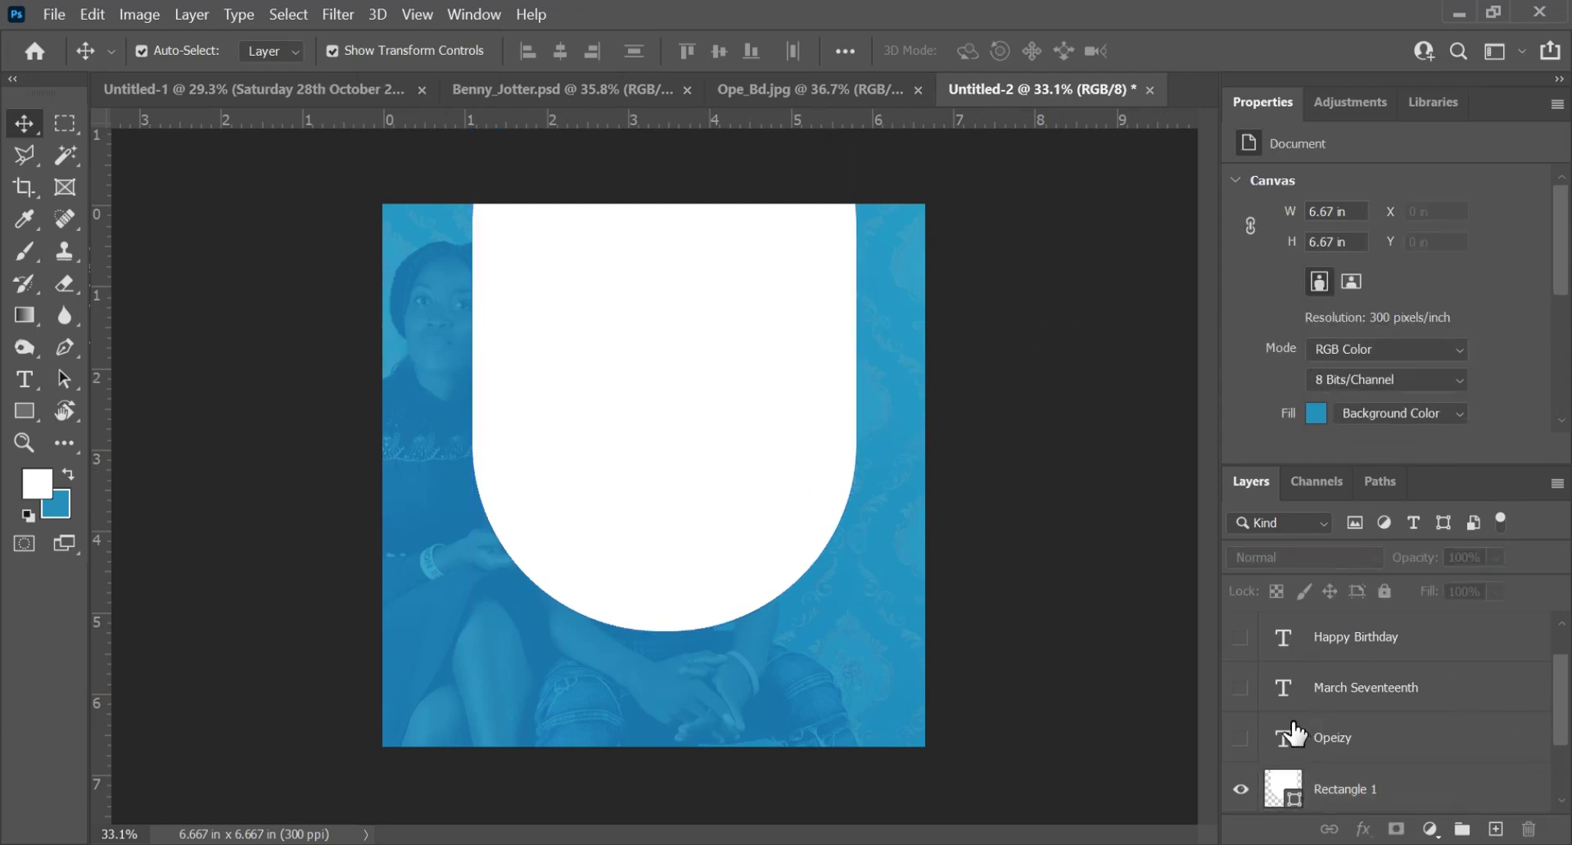
- Make the hidden portrait on Layer 2 visible and select it on the canvas
scroll(1291, 736, "up", 1)
left_click(1240, 636)
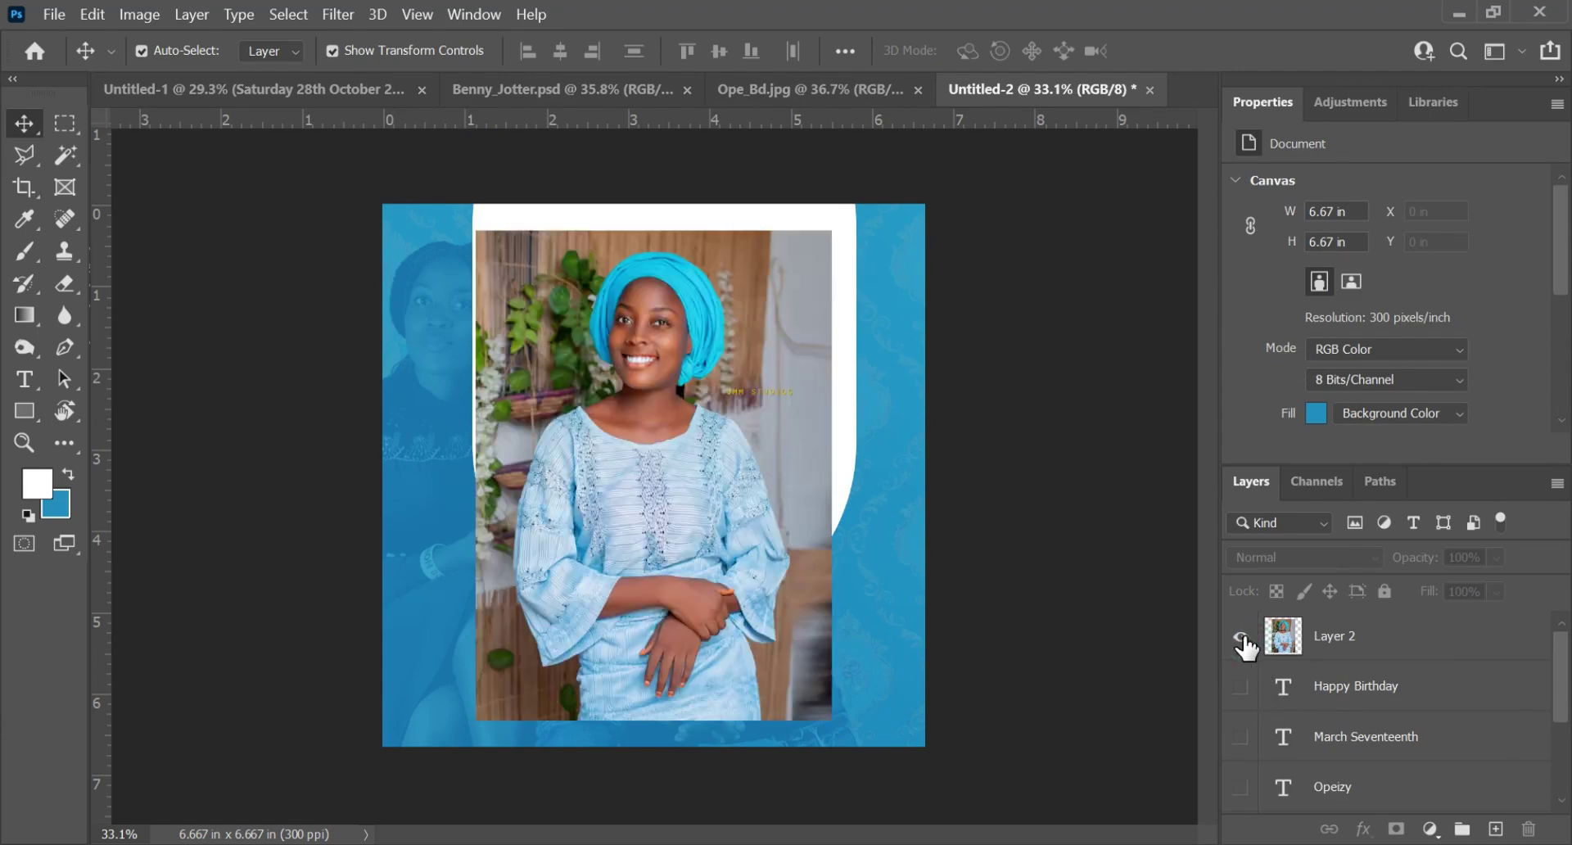
left_click(671, 513)
scroll(638, 325, "up", 3)
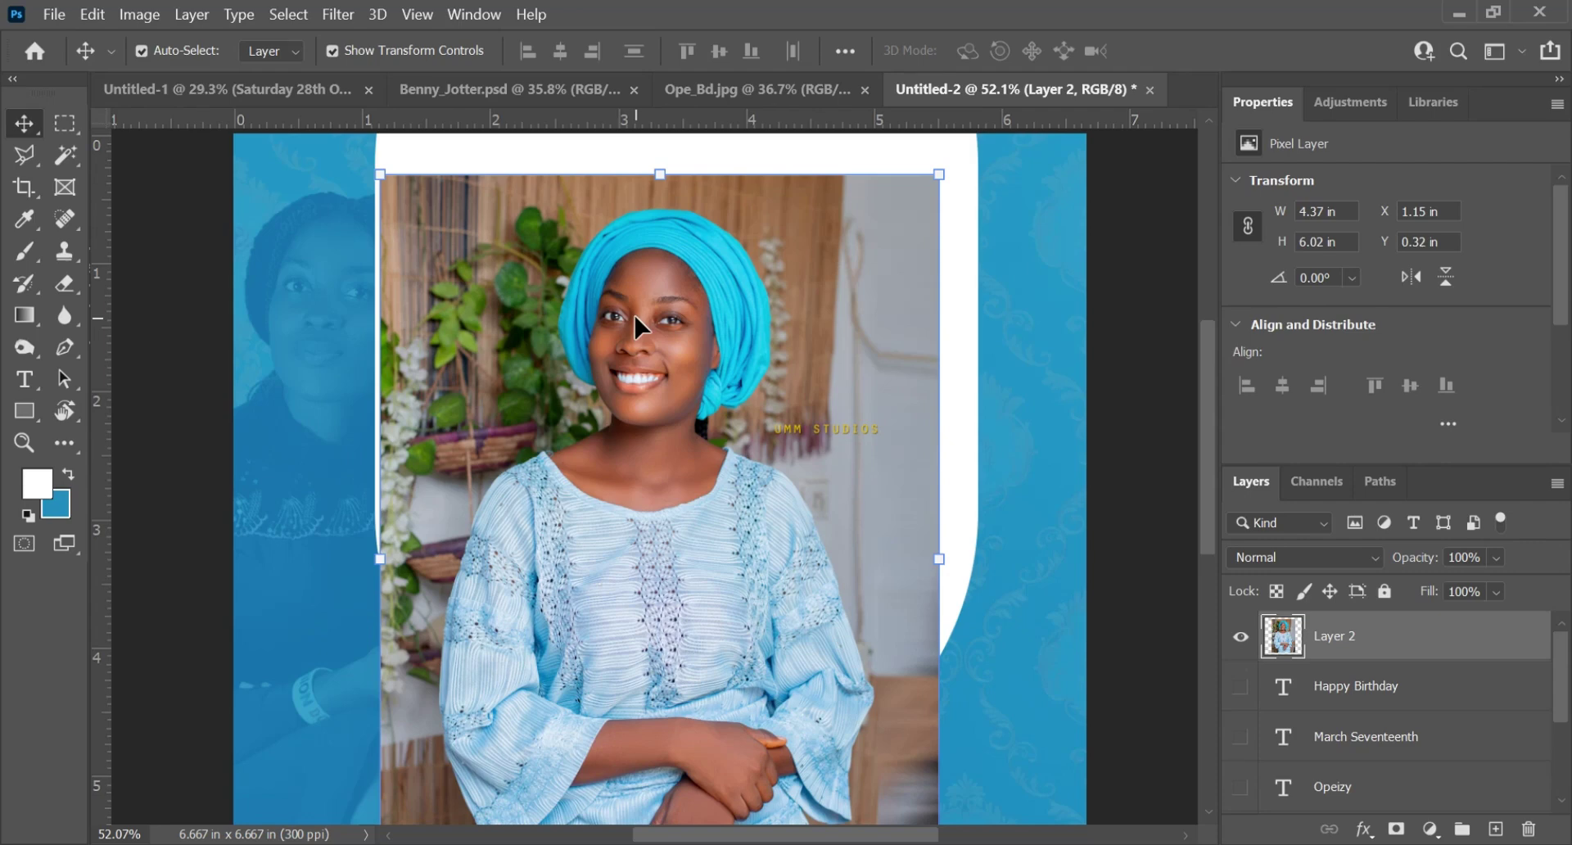
scroll(645, 302, "up", 1)
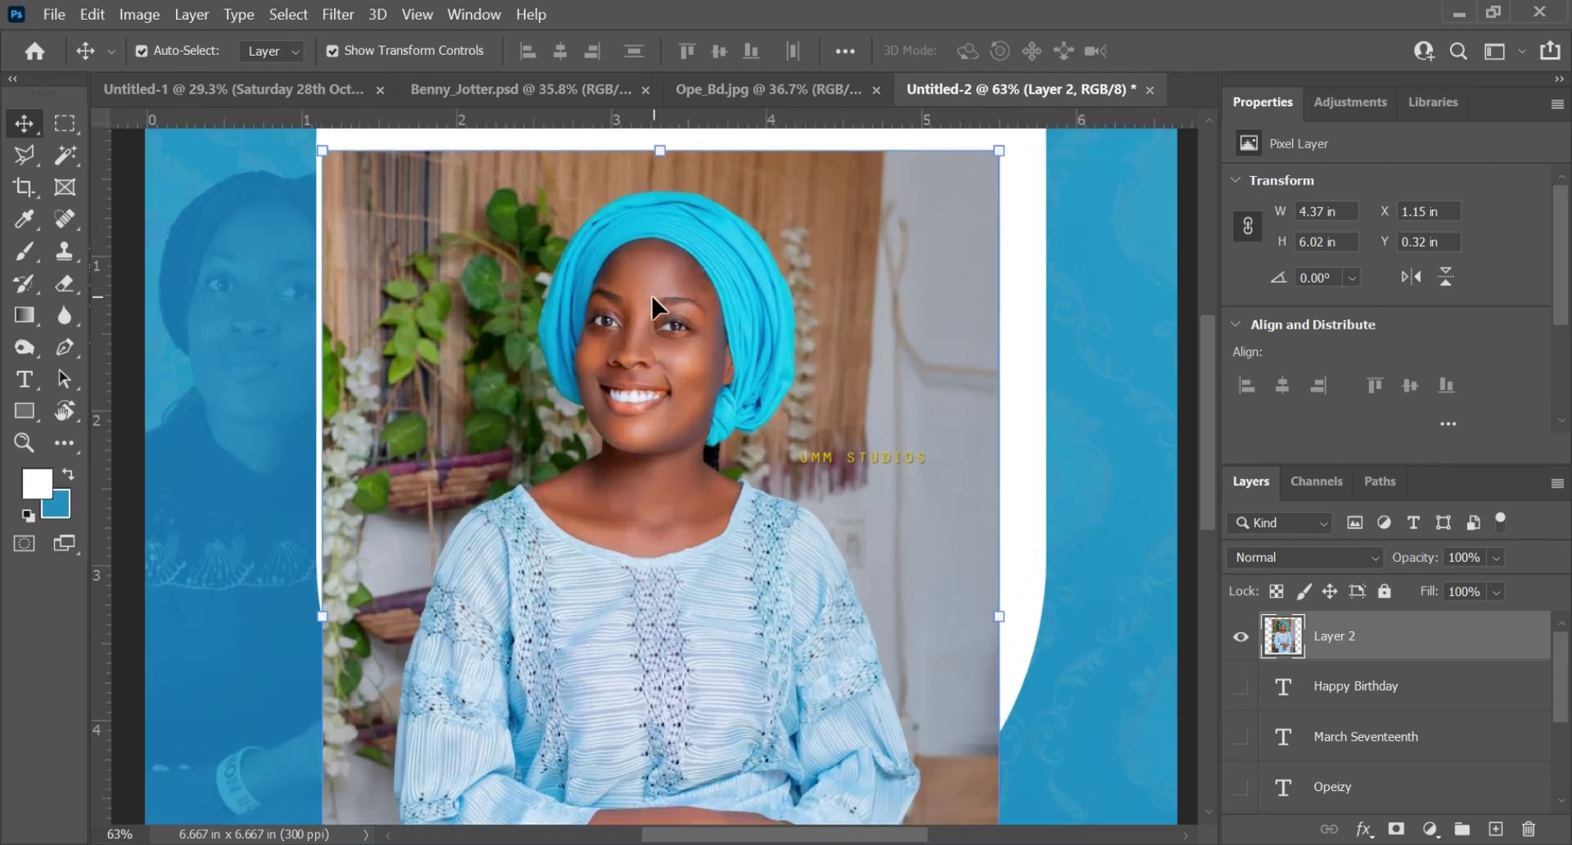
scroll(653, 297, "down", 4)
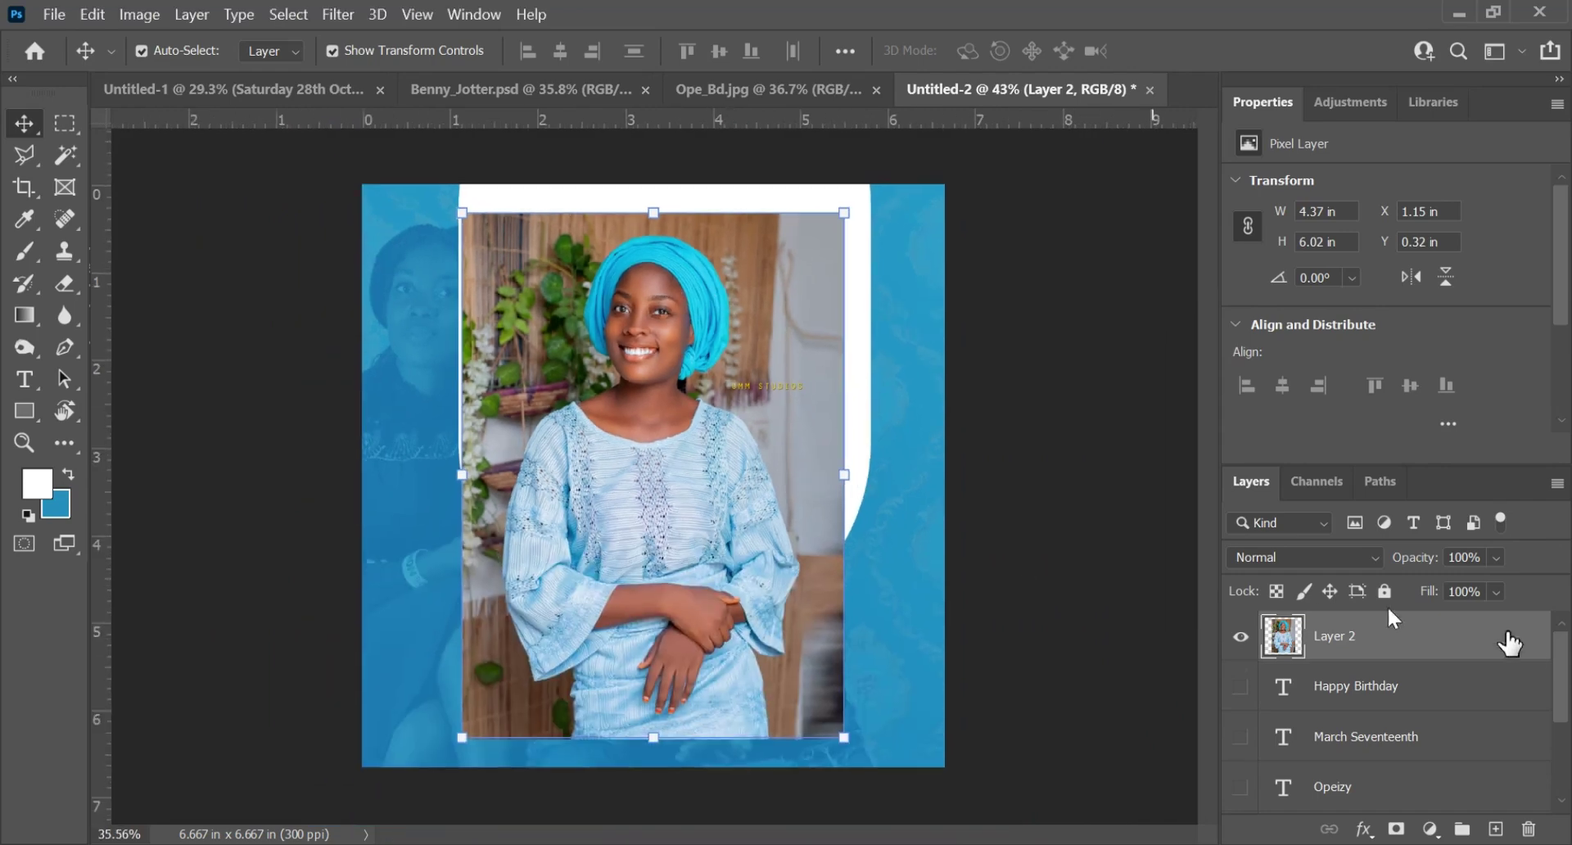
- Move Layer 2 down the layer stack so it sits directly above Rectangle 1
scroll(1484, 712, "down", 3)
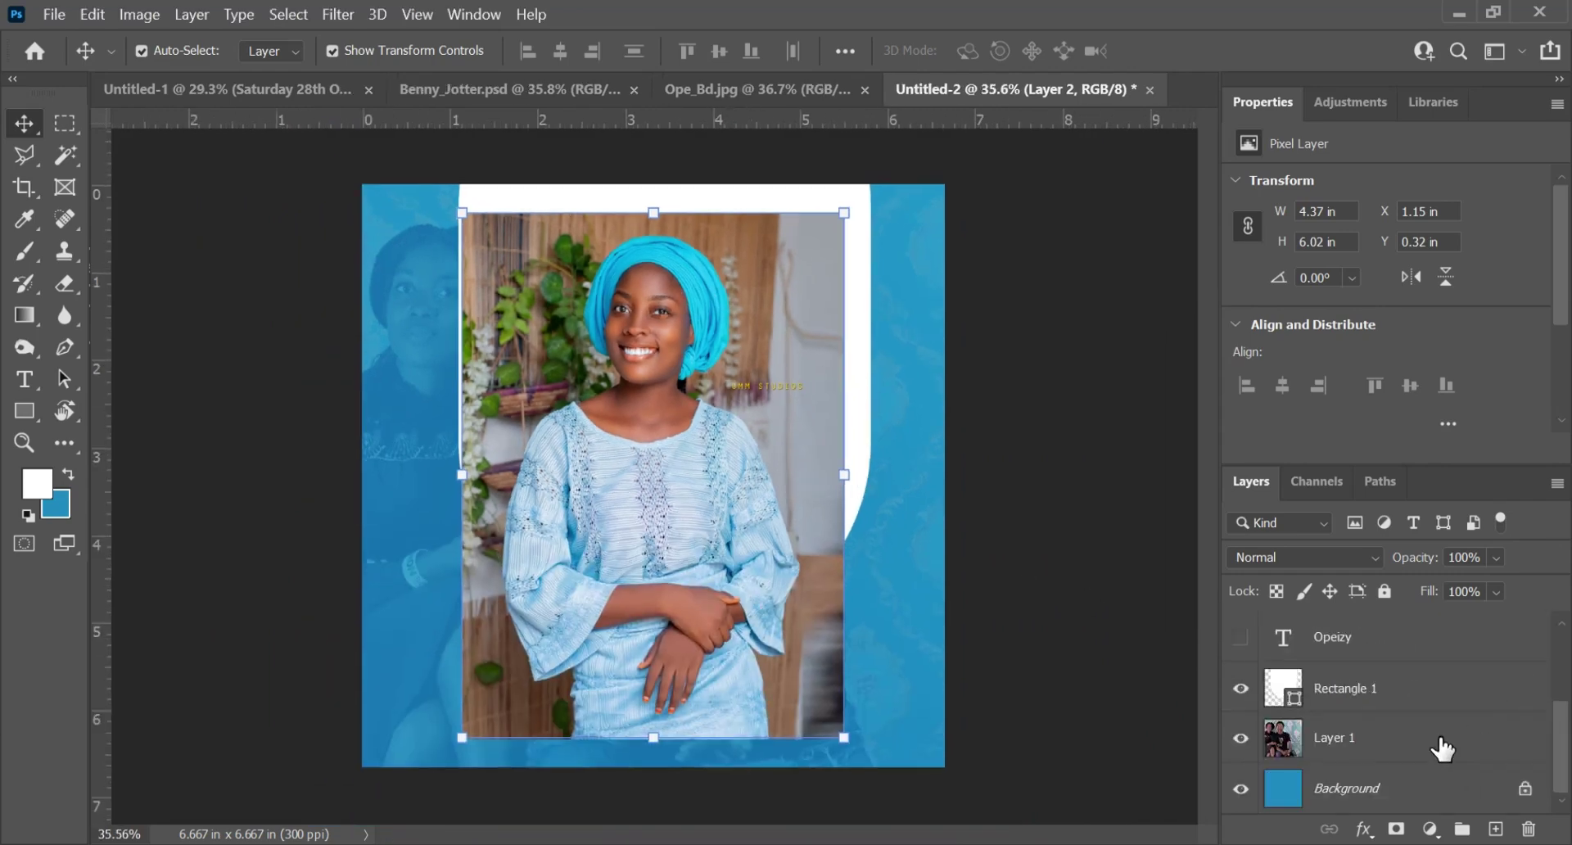
scroll(1439, 744, "up", 1)
left_click(1443, 744)
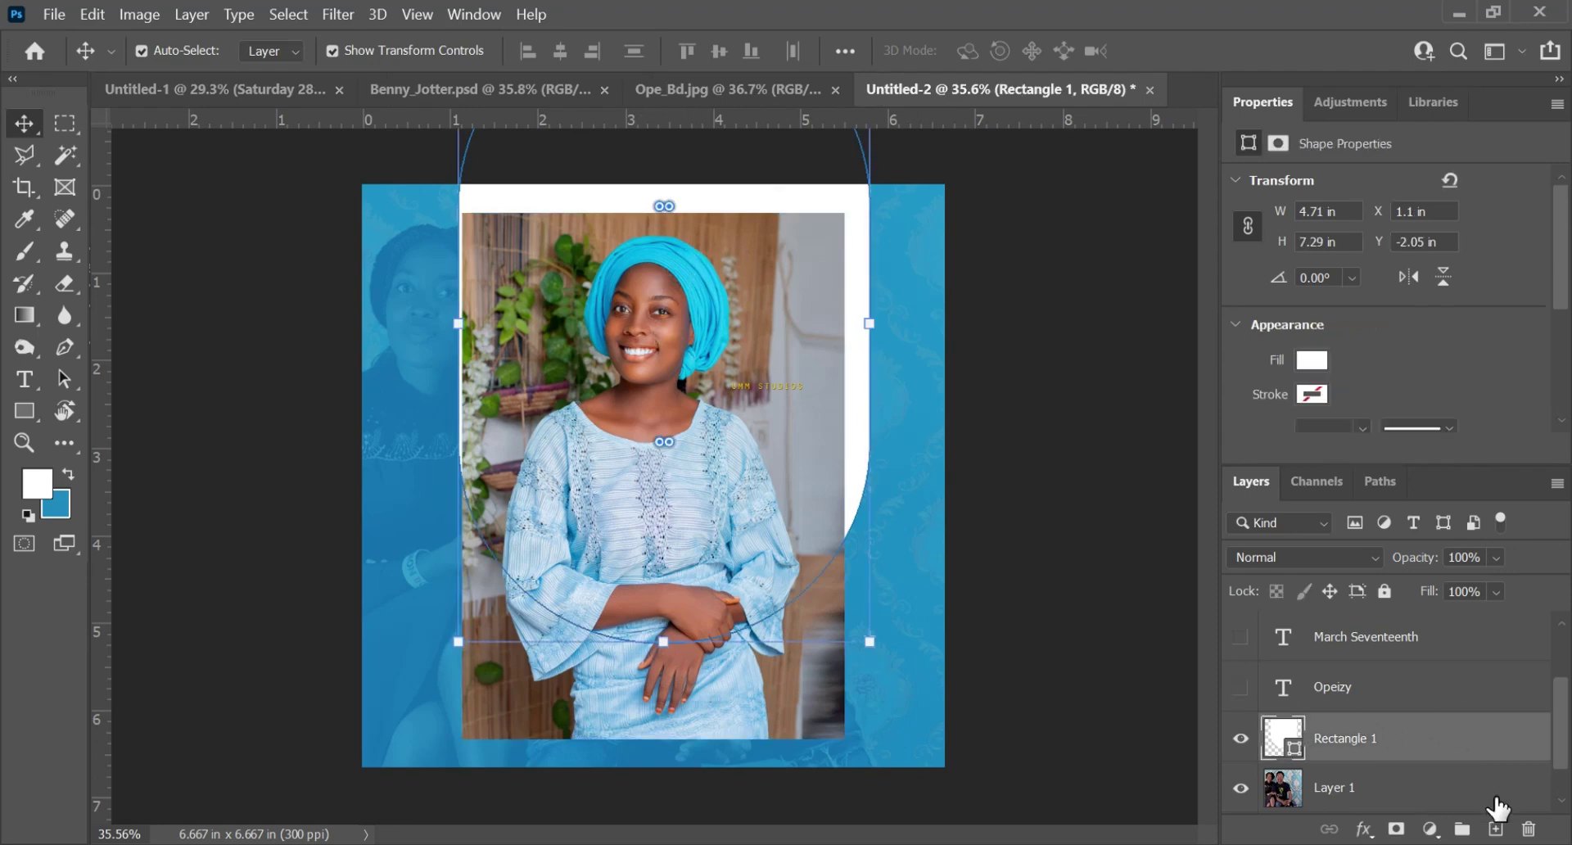
scroll(1466, 782, "up", 2)
scroll(1410, 778, "down", 2)
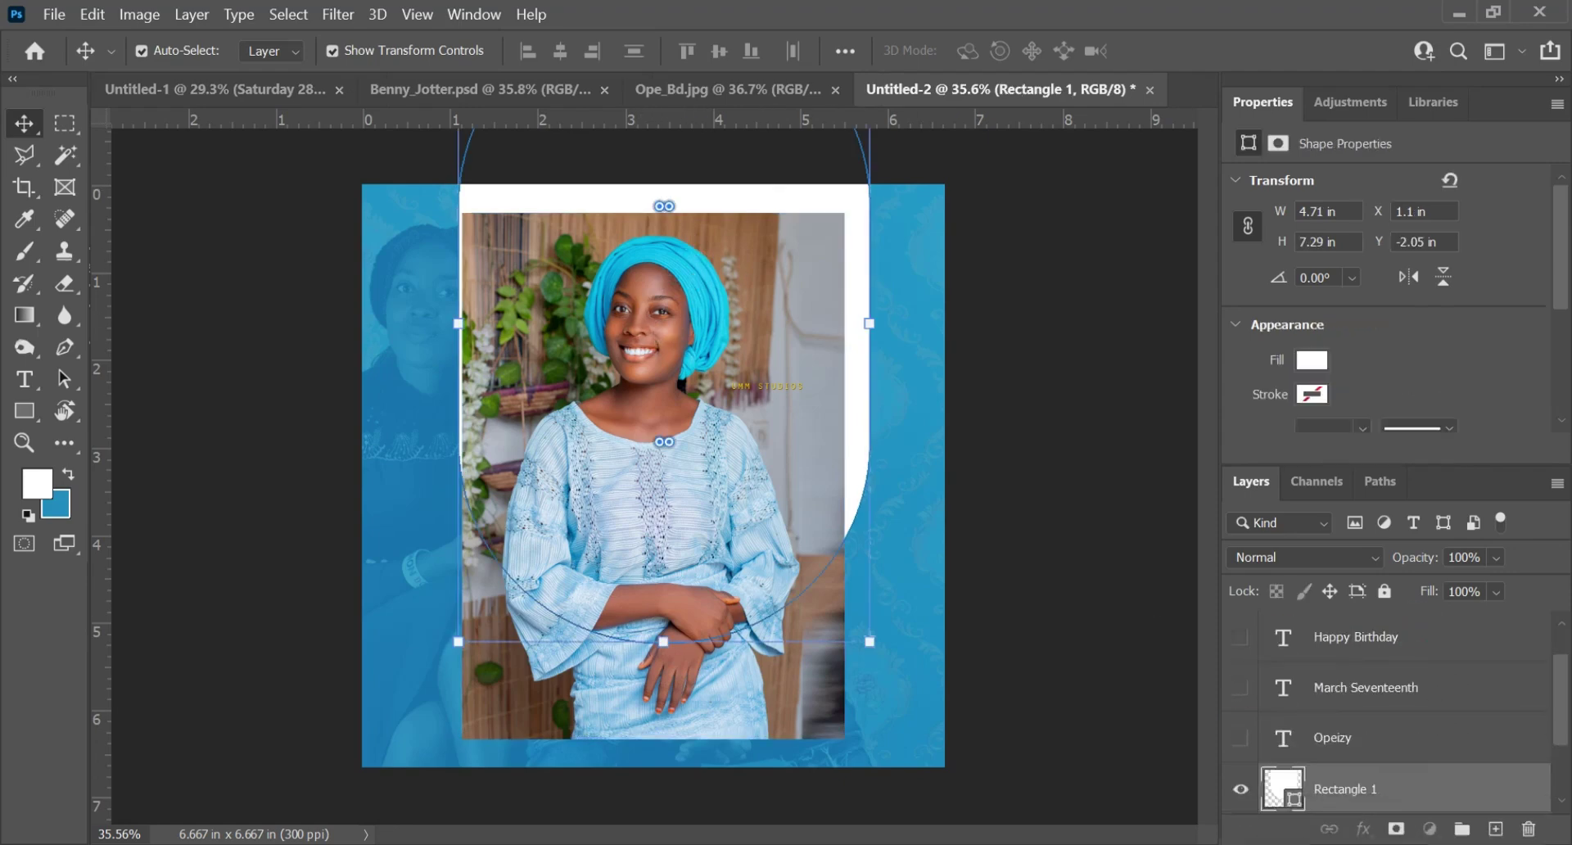
left_click_drag(1389, 702, 1389, 704)
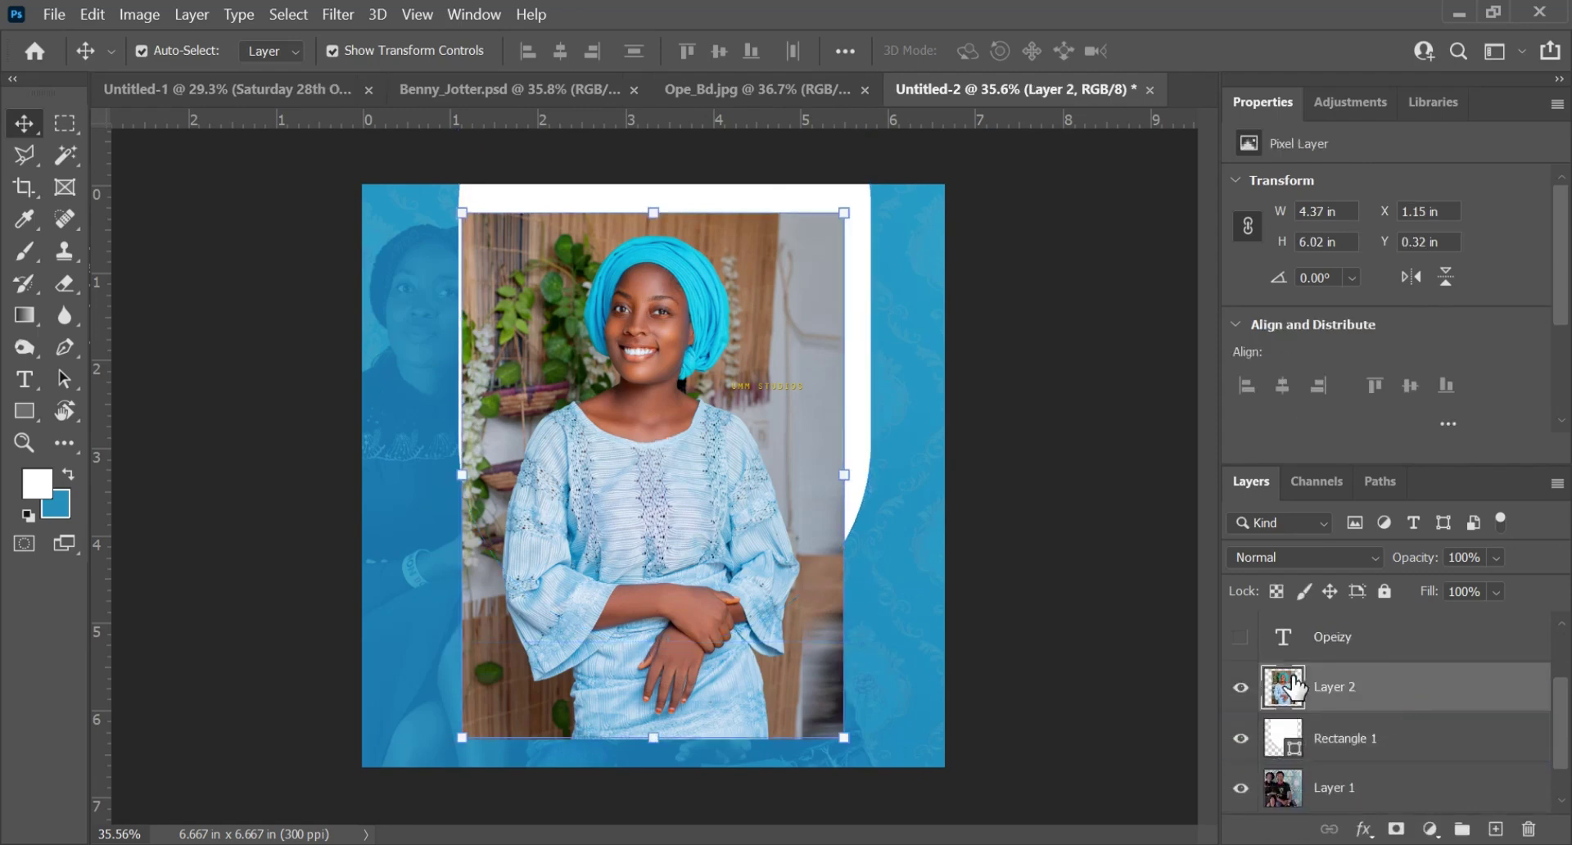
- Position the portrait over the white shape at about X 1.27 in, Y -0.5 in and clip it to Rectangle 1
left_click_drag(702, 473, 706, 414)
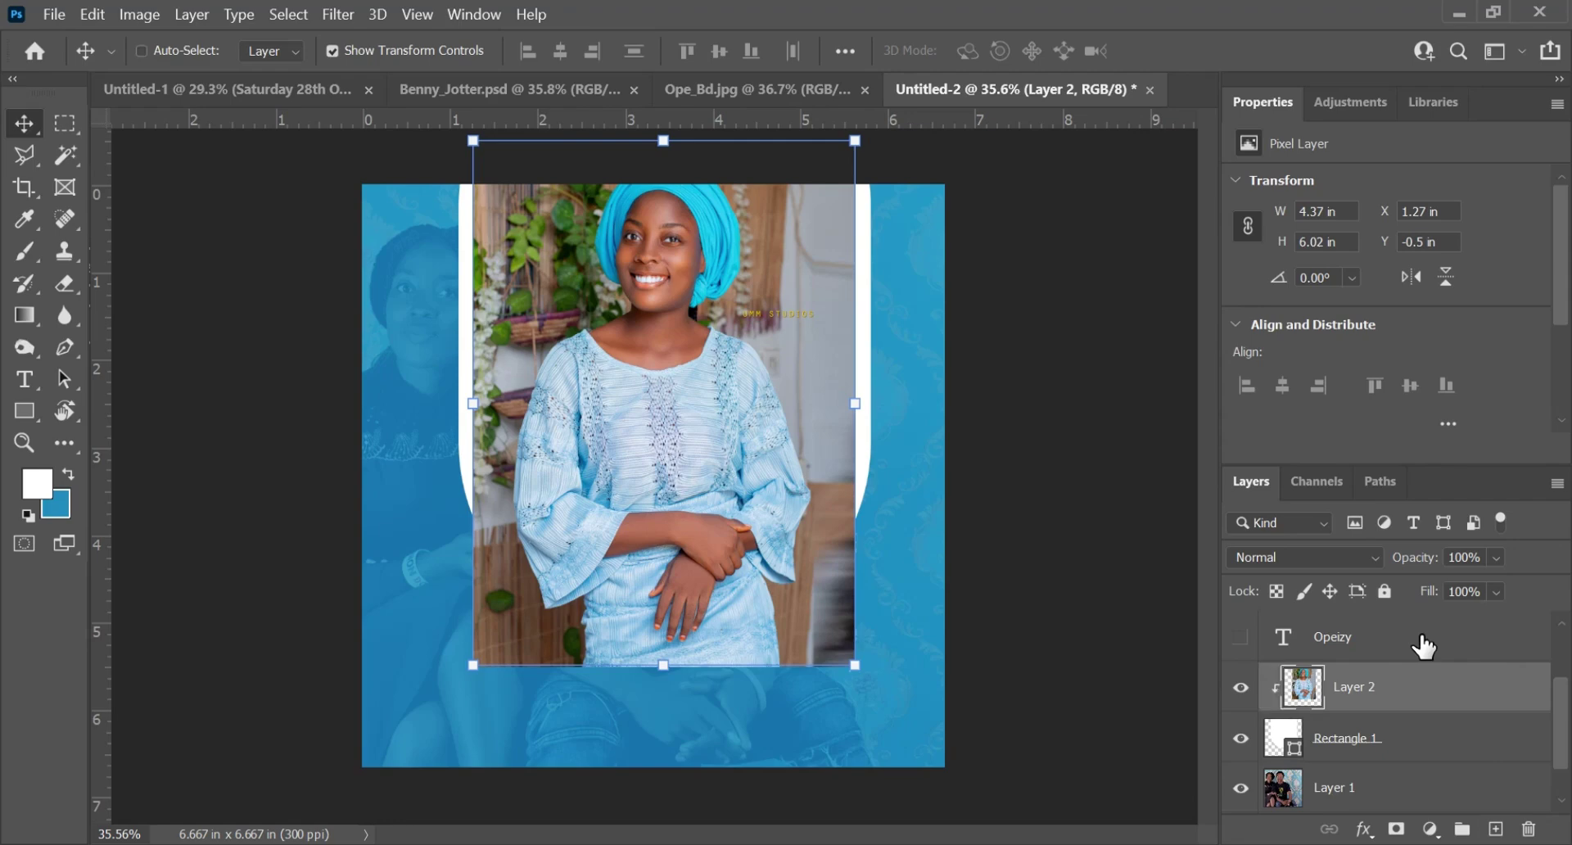
key("ctrl+alt+g")
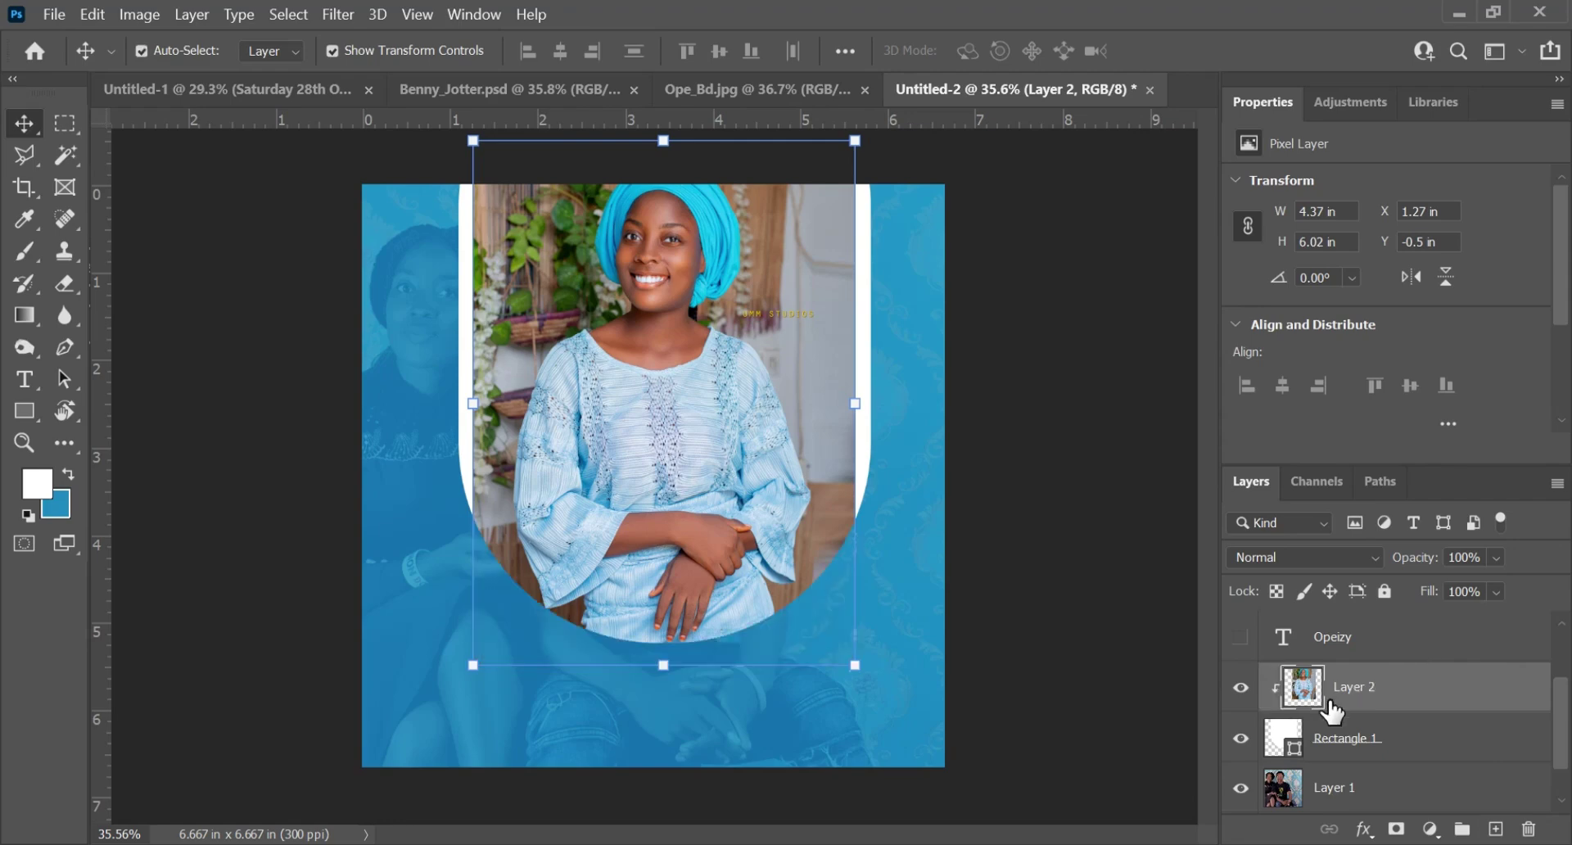
- Release the clipping mask on Layer 2 and create it again on Rectangle 1
right_click(1436, 705)
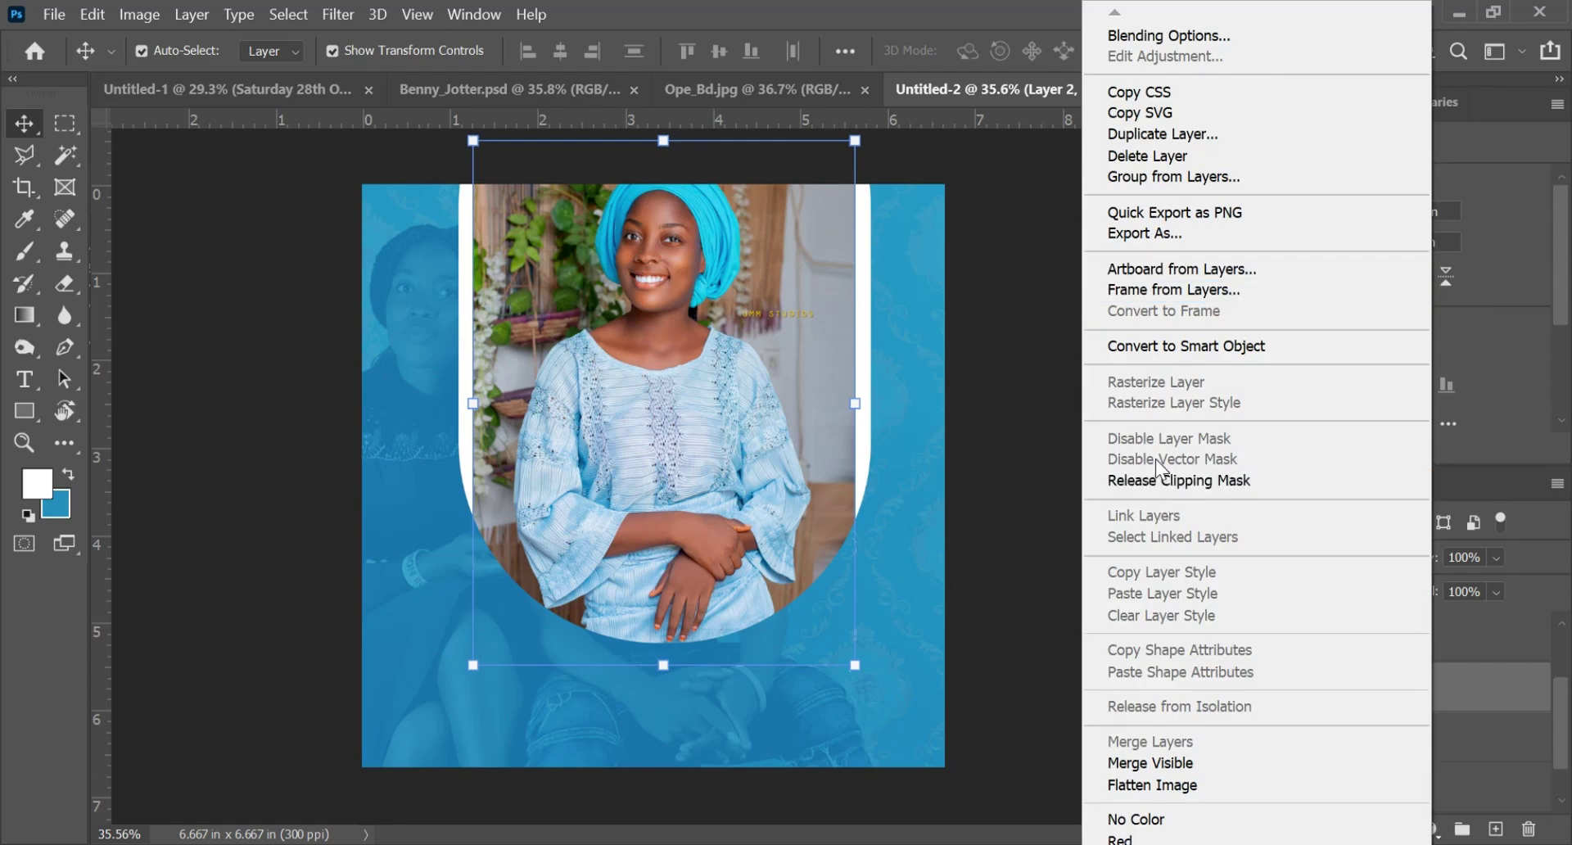
left_click(1488, 695)
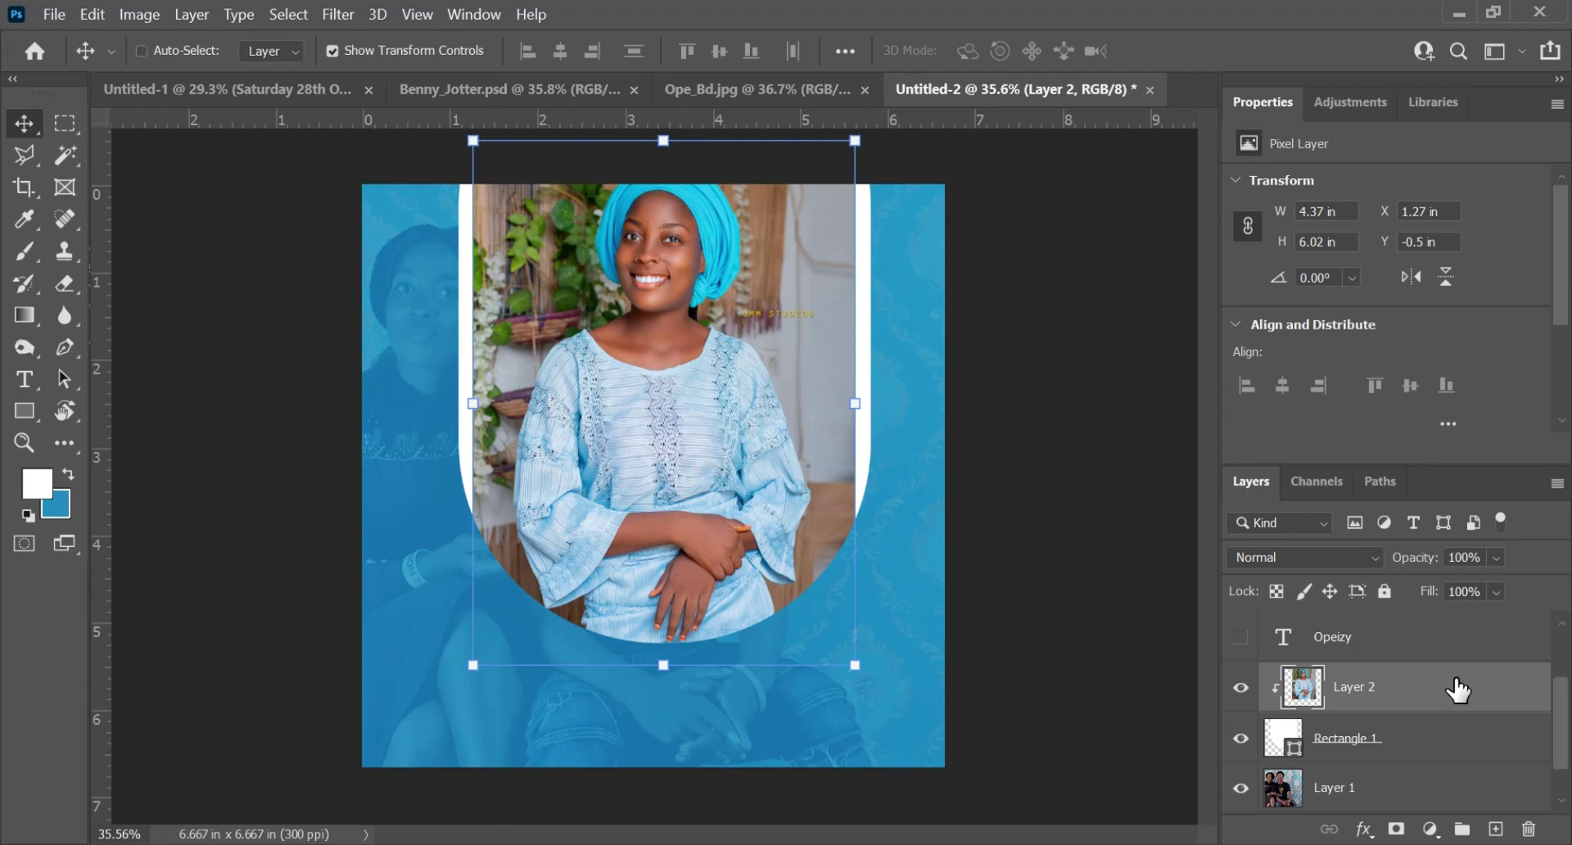
key("ctrl+alt+g")
right_click(1458, 690)
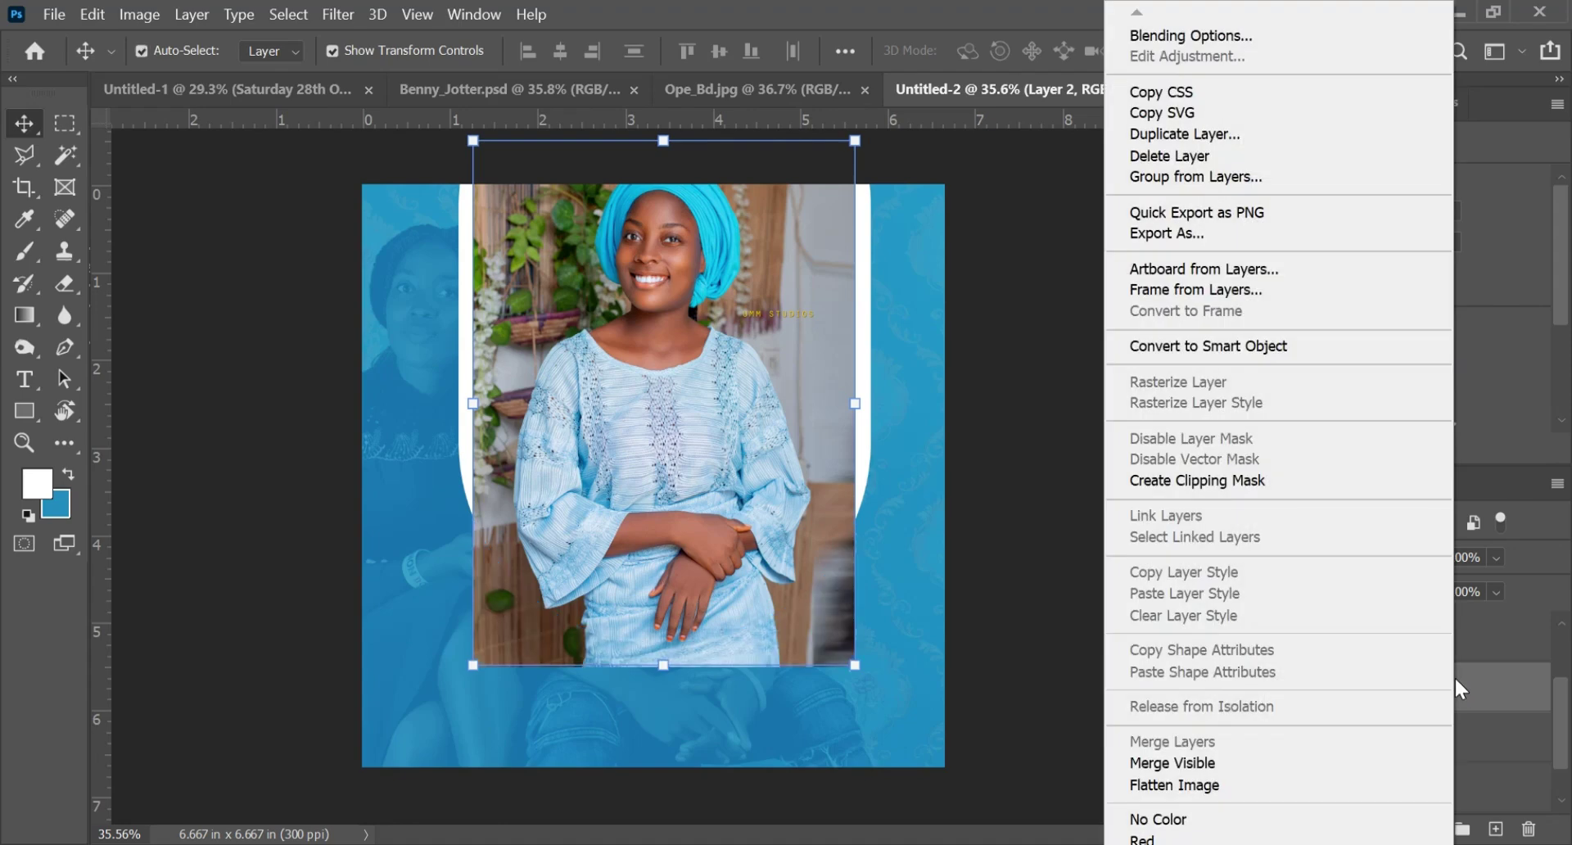
left_click(1188, 483)
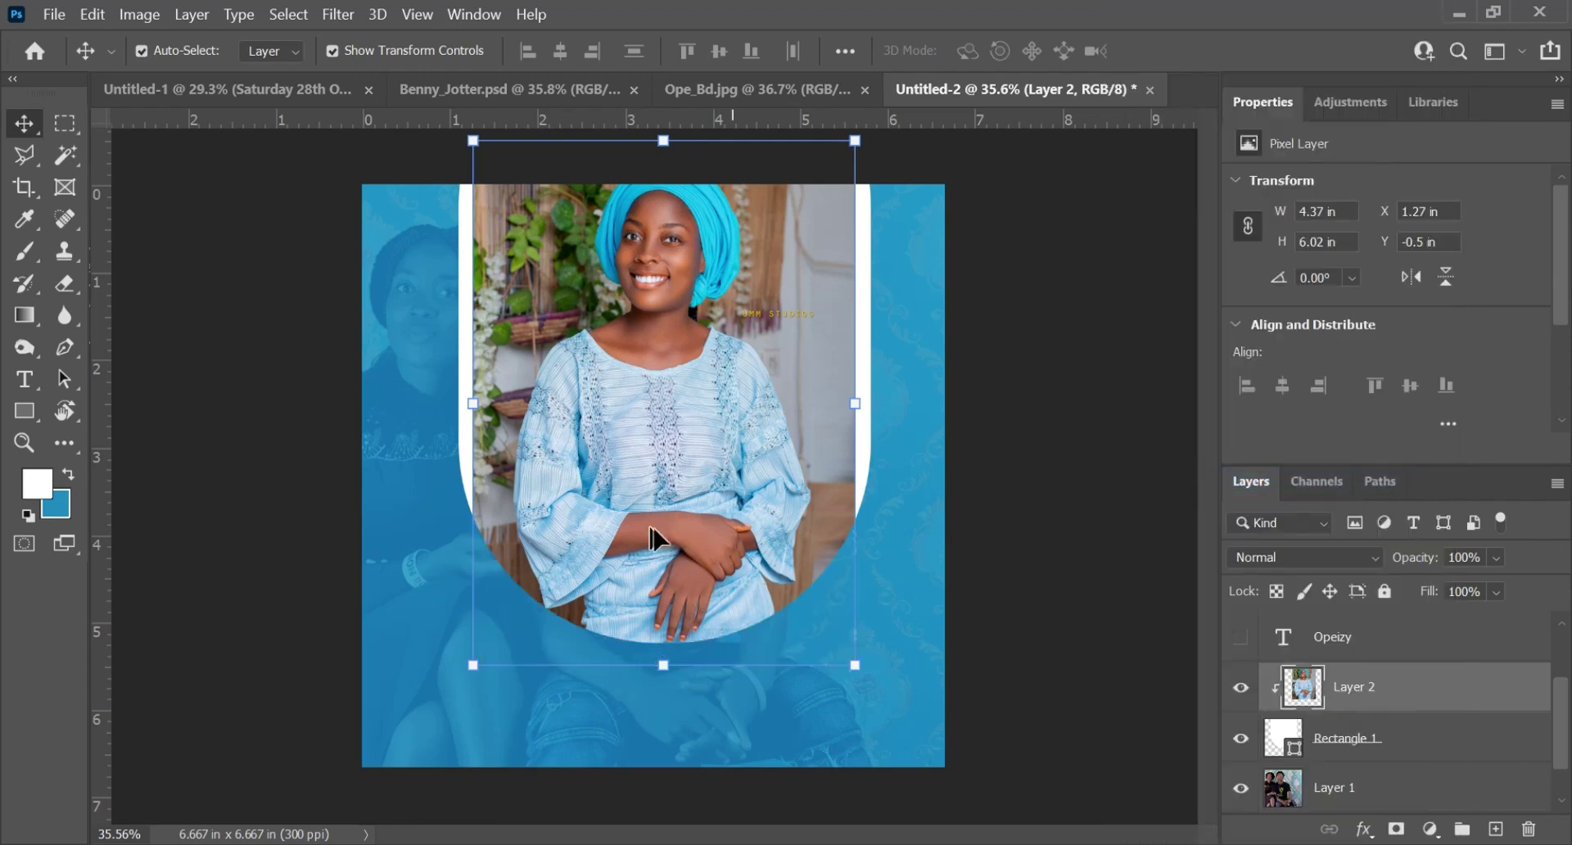
- Scale the portrait proportionally to about 111.8% and reposition it to fill the rounded shape with its top edge on the canvas's top edge
left_click_drag(853, 674, 931, 799)
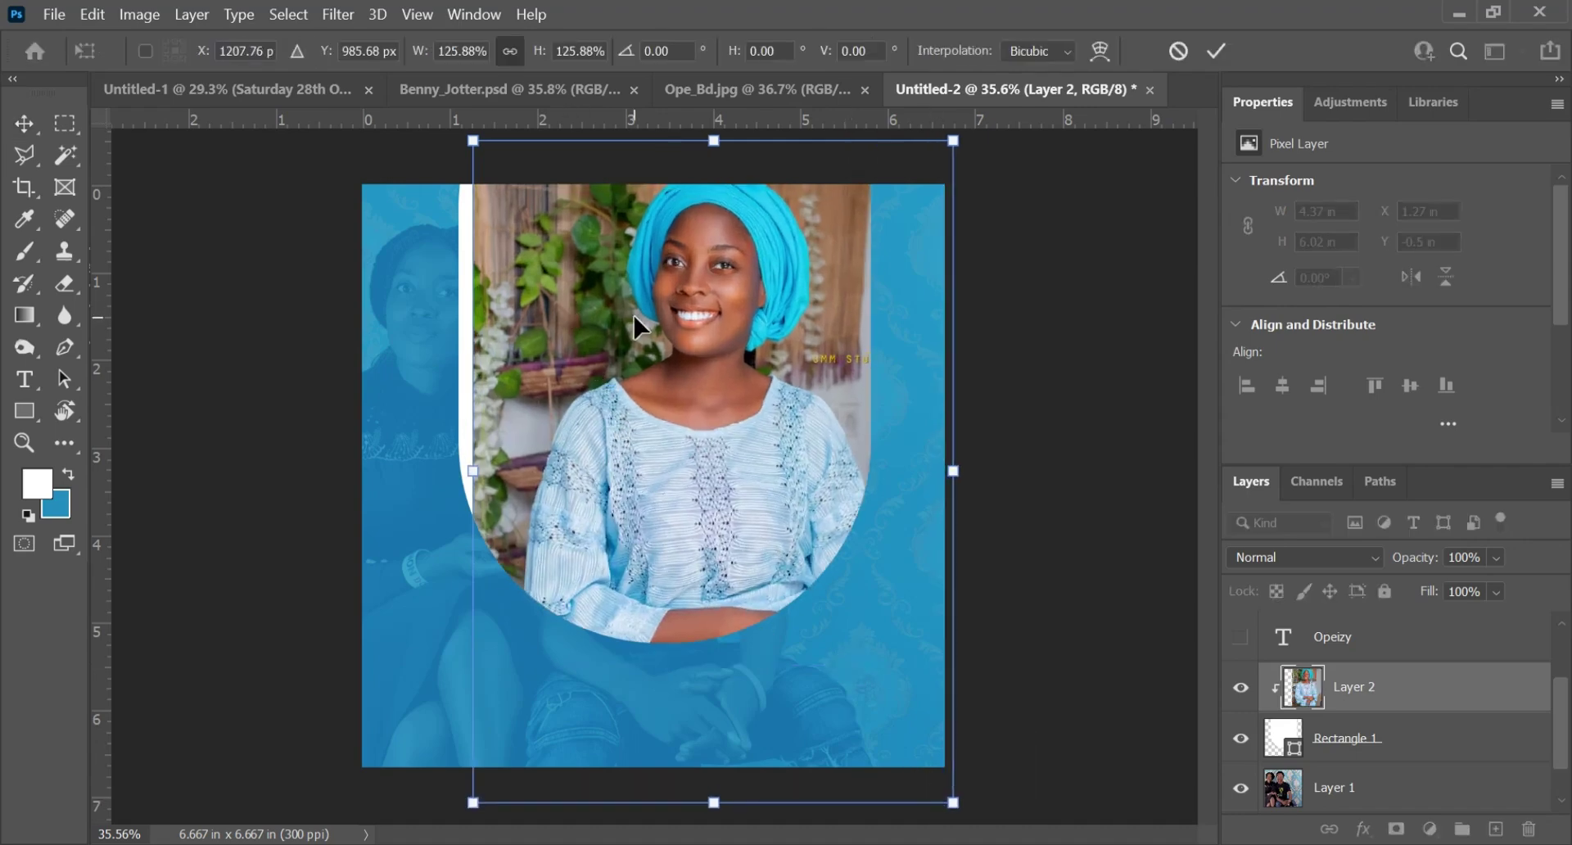
left_click_drag(641, 327, 615, 351)
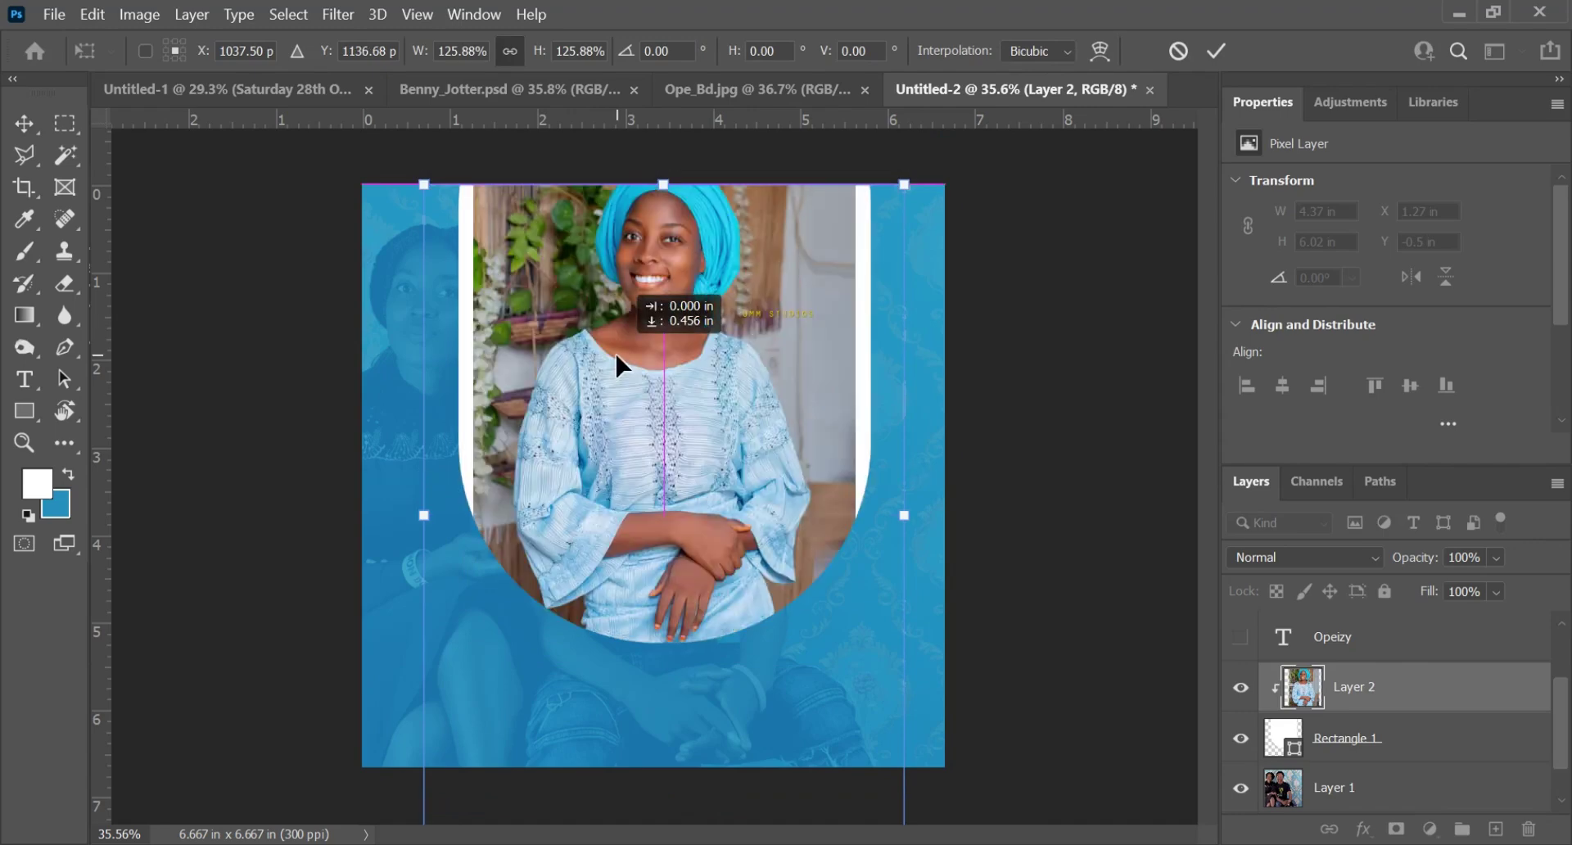
key("ctrl+minus")
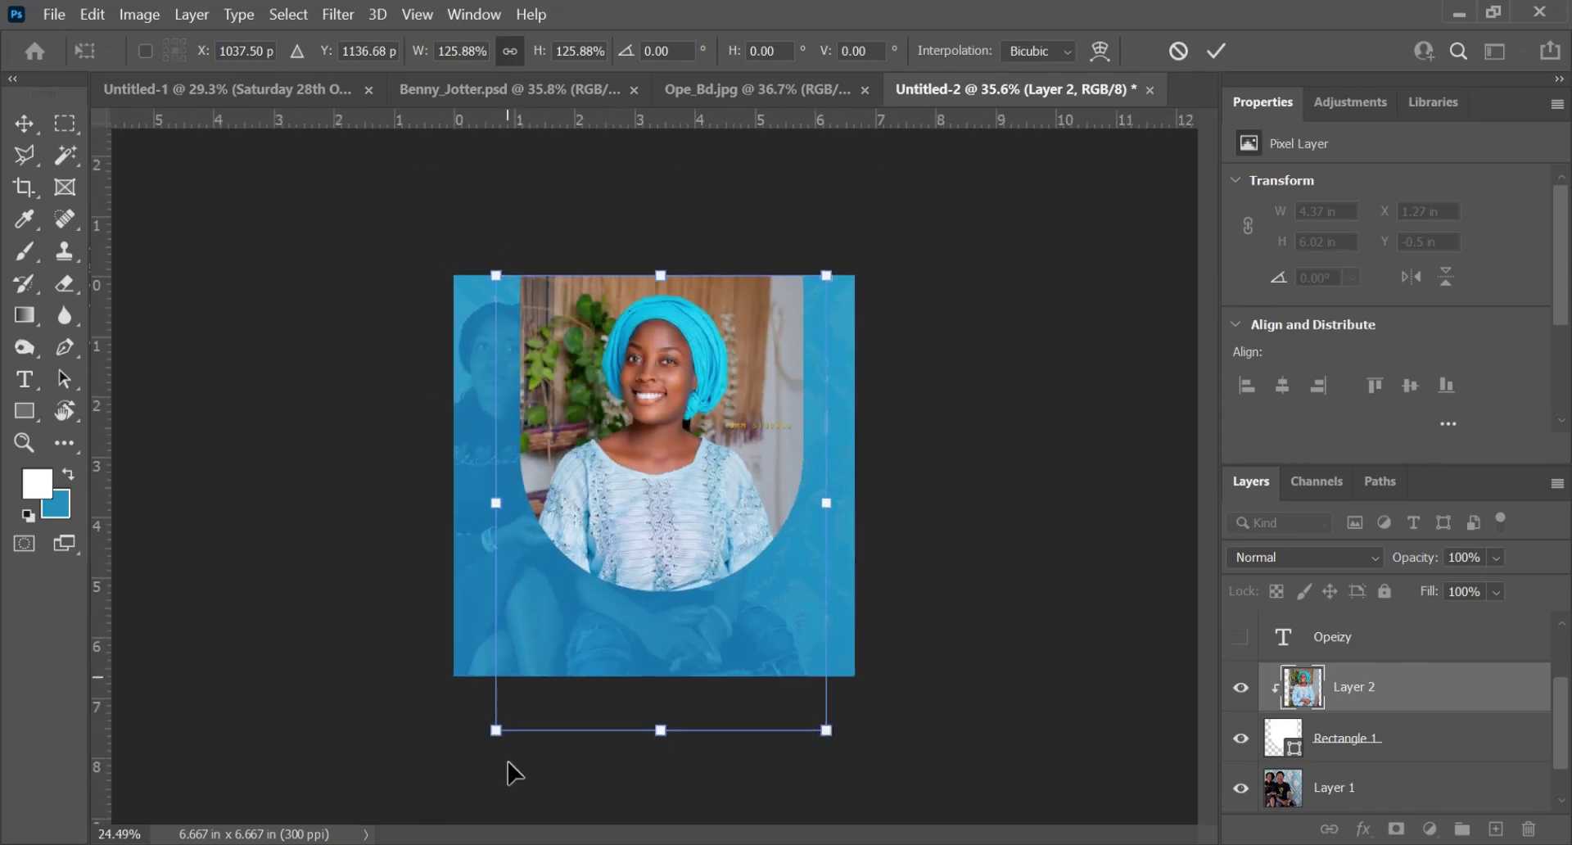
left_click_drag(491, 731, 490, 699)
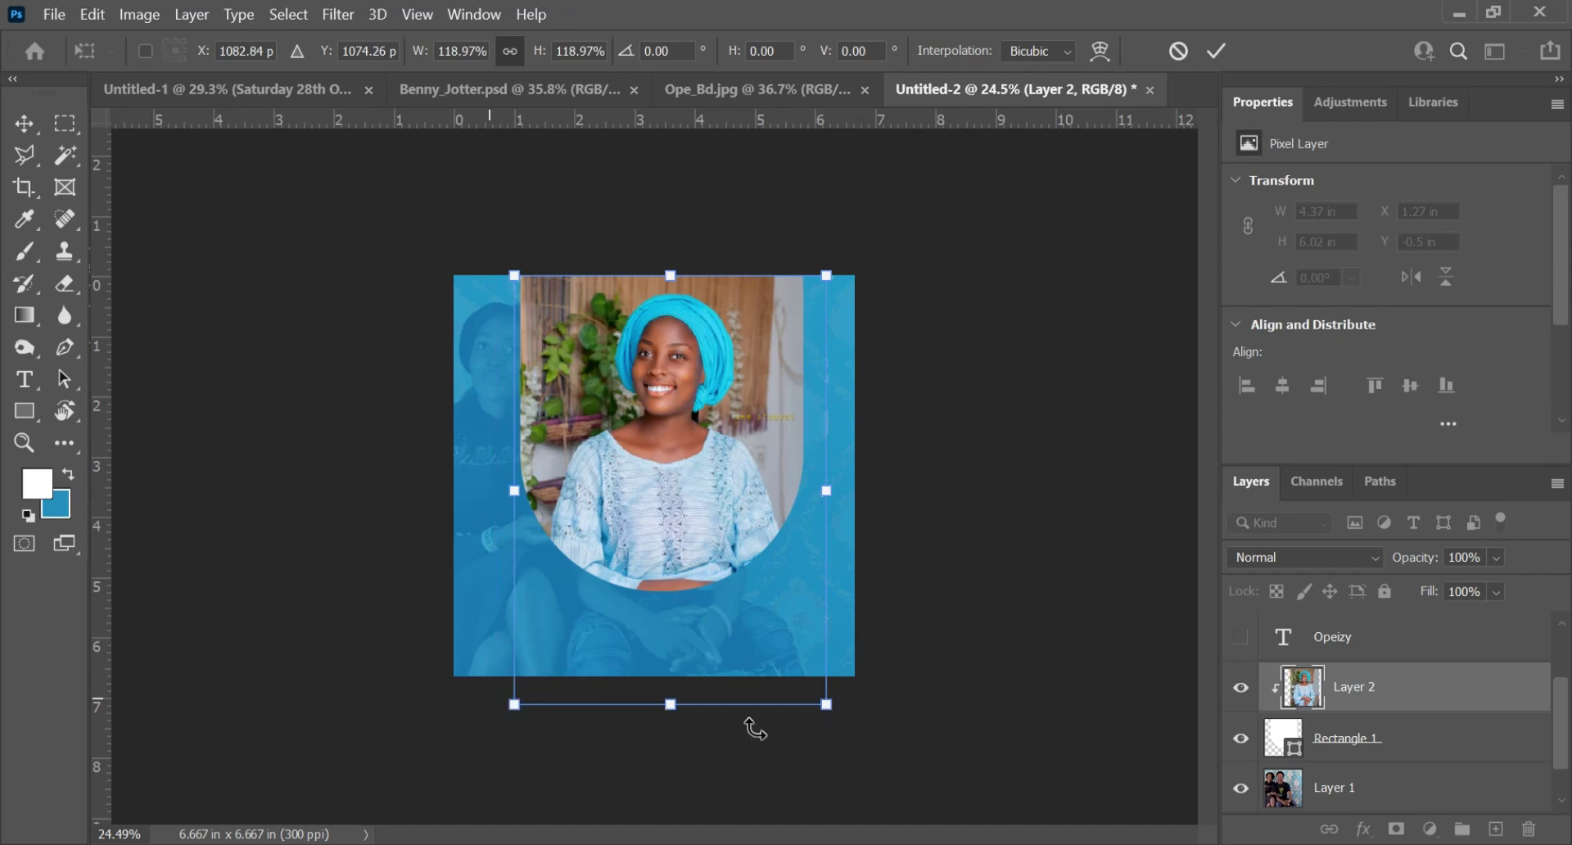
key("ctrl+0")
left_click(1209, 46)
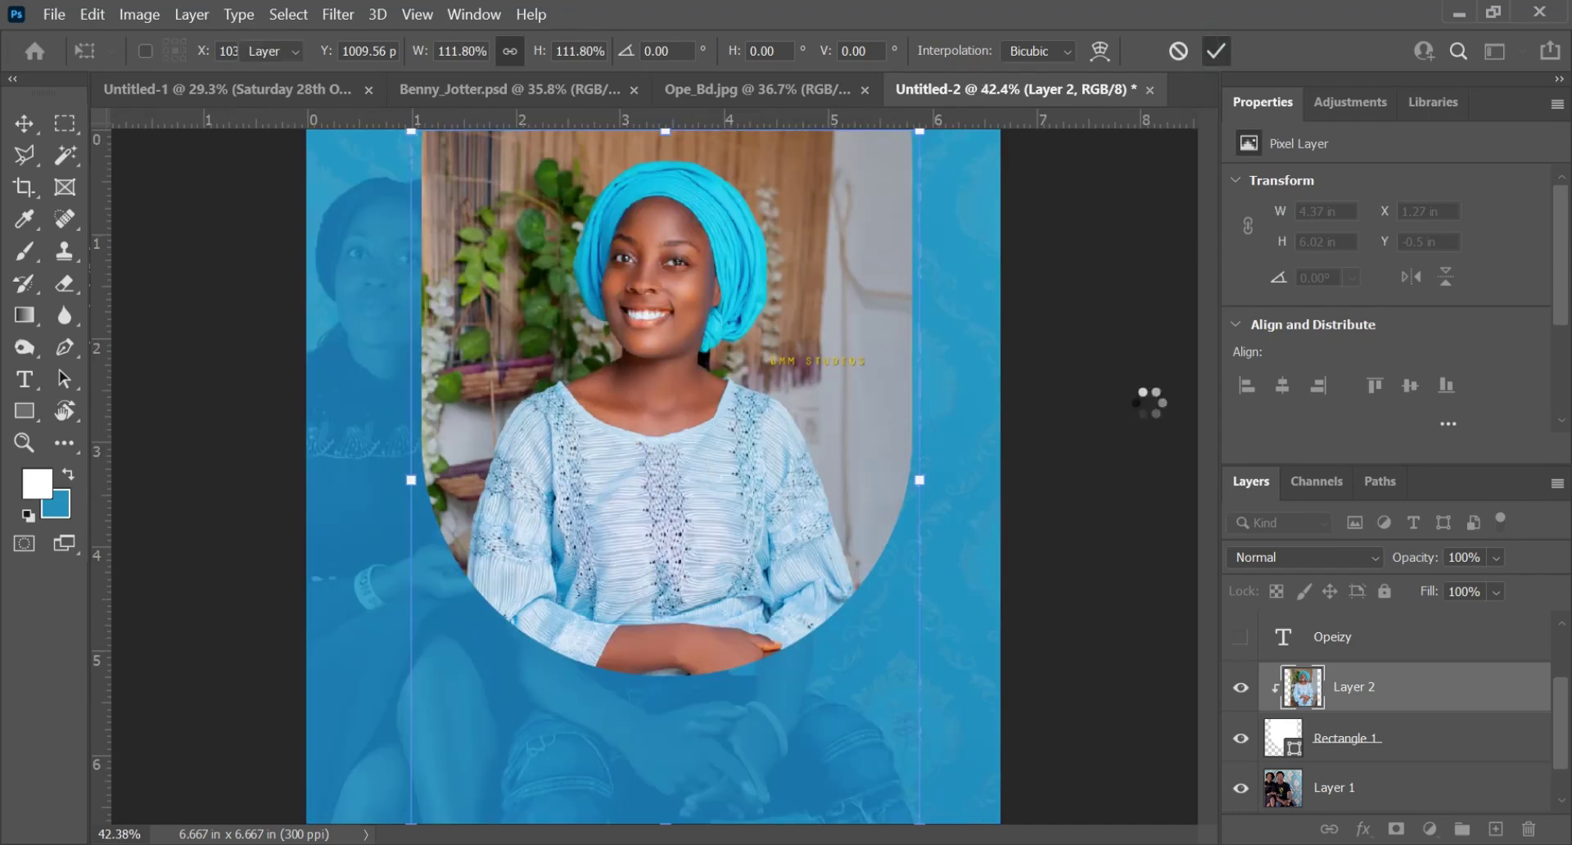
left_click(1141, 412)
scroll(1144, 426, "down", 1)
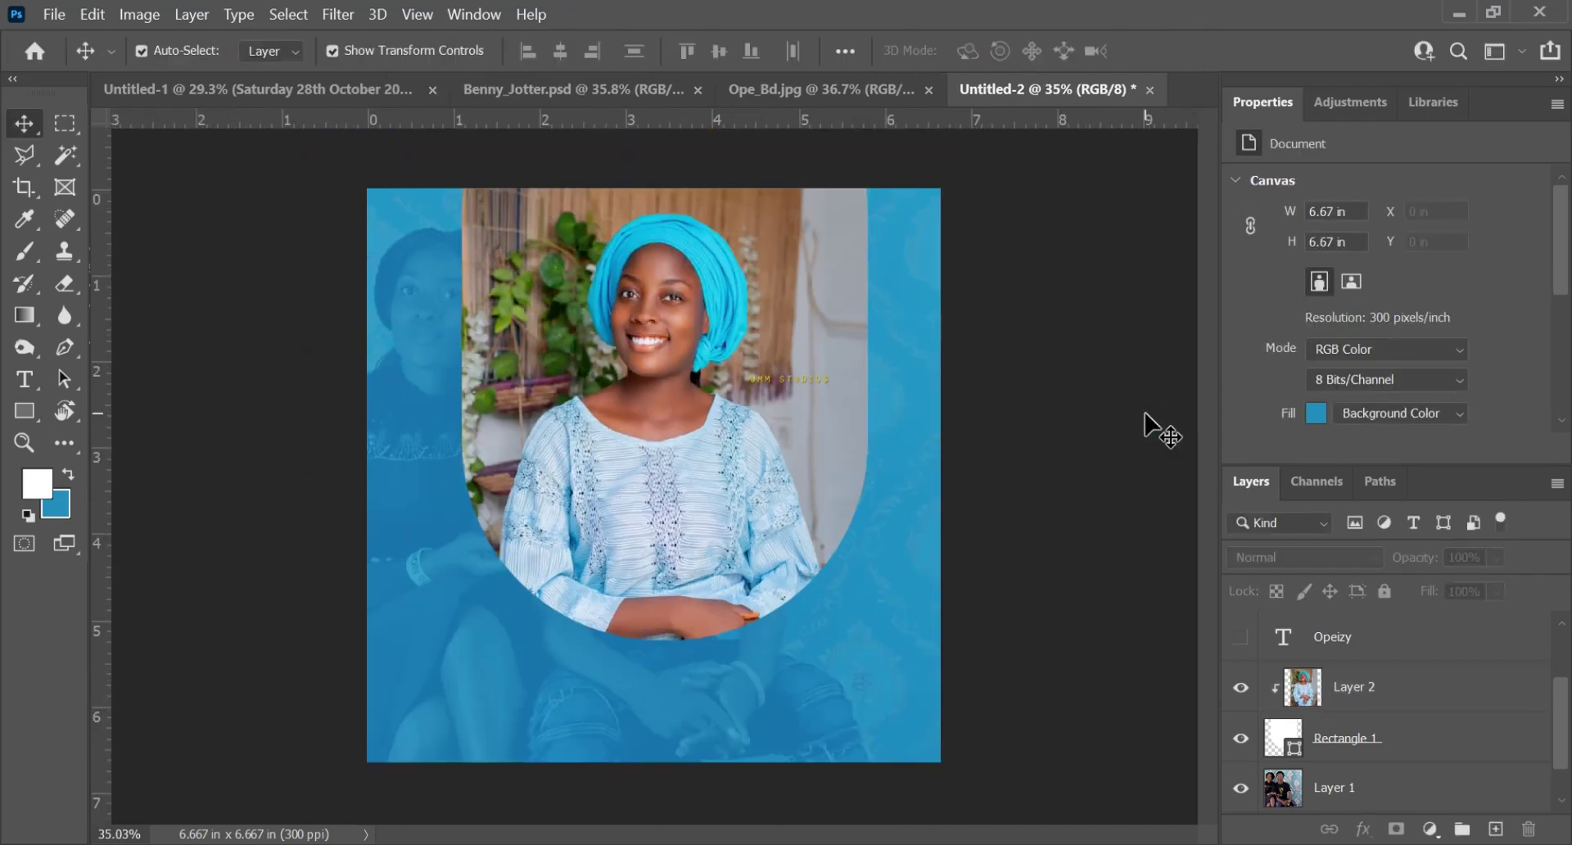
- Give Rectangle 1 a solid white stroke
left_click(1461, 749)
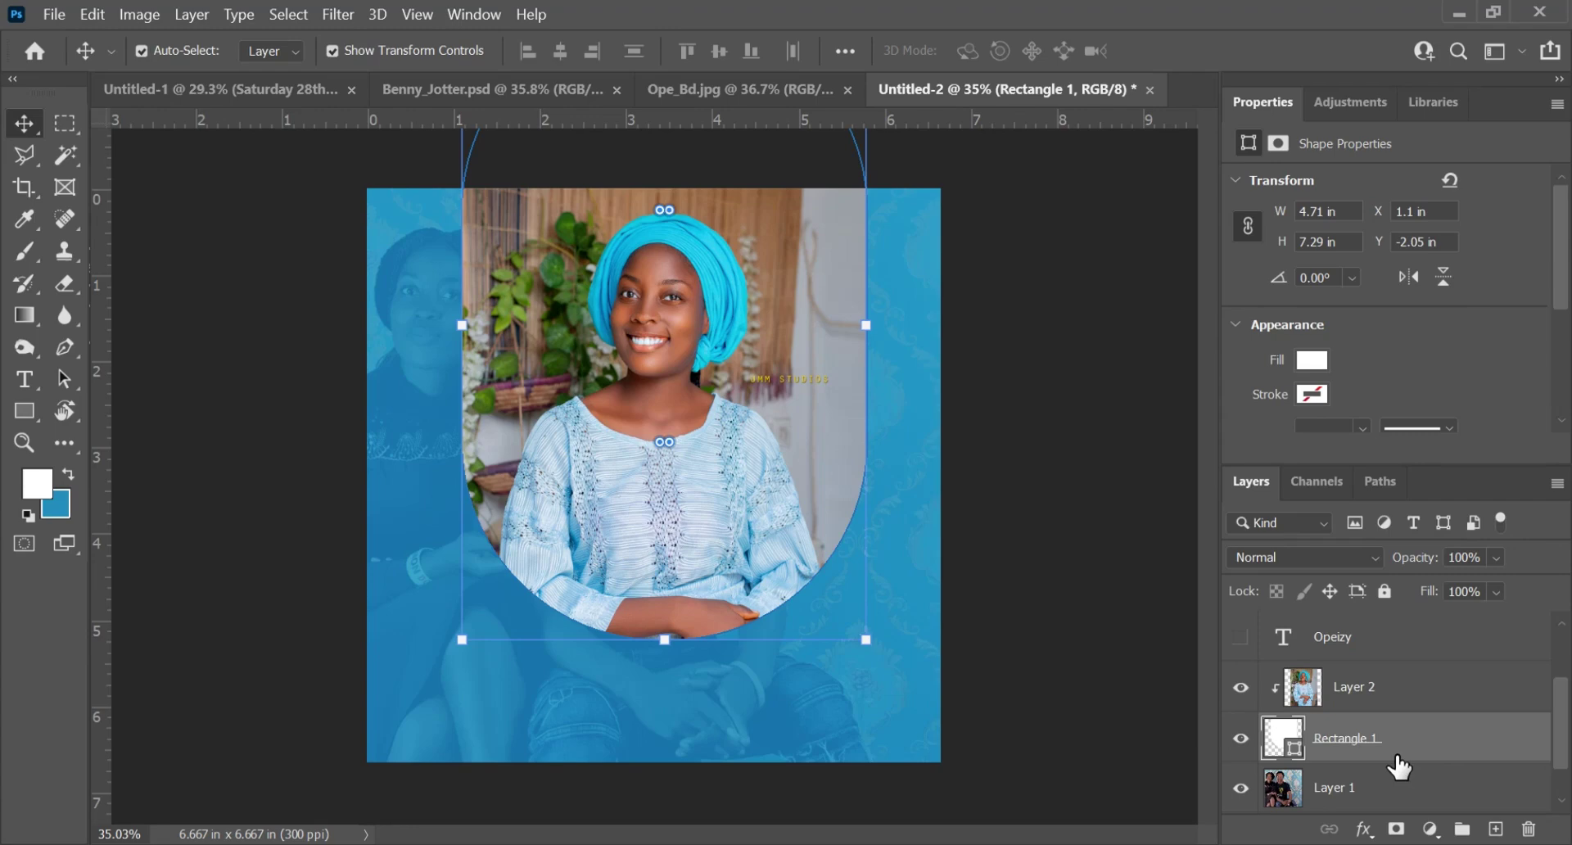
key("u")
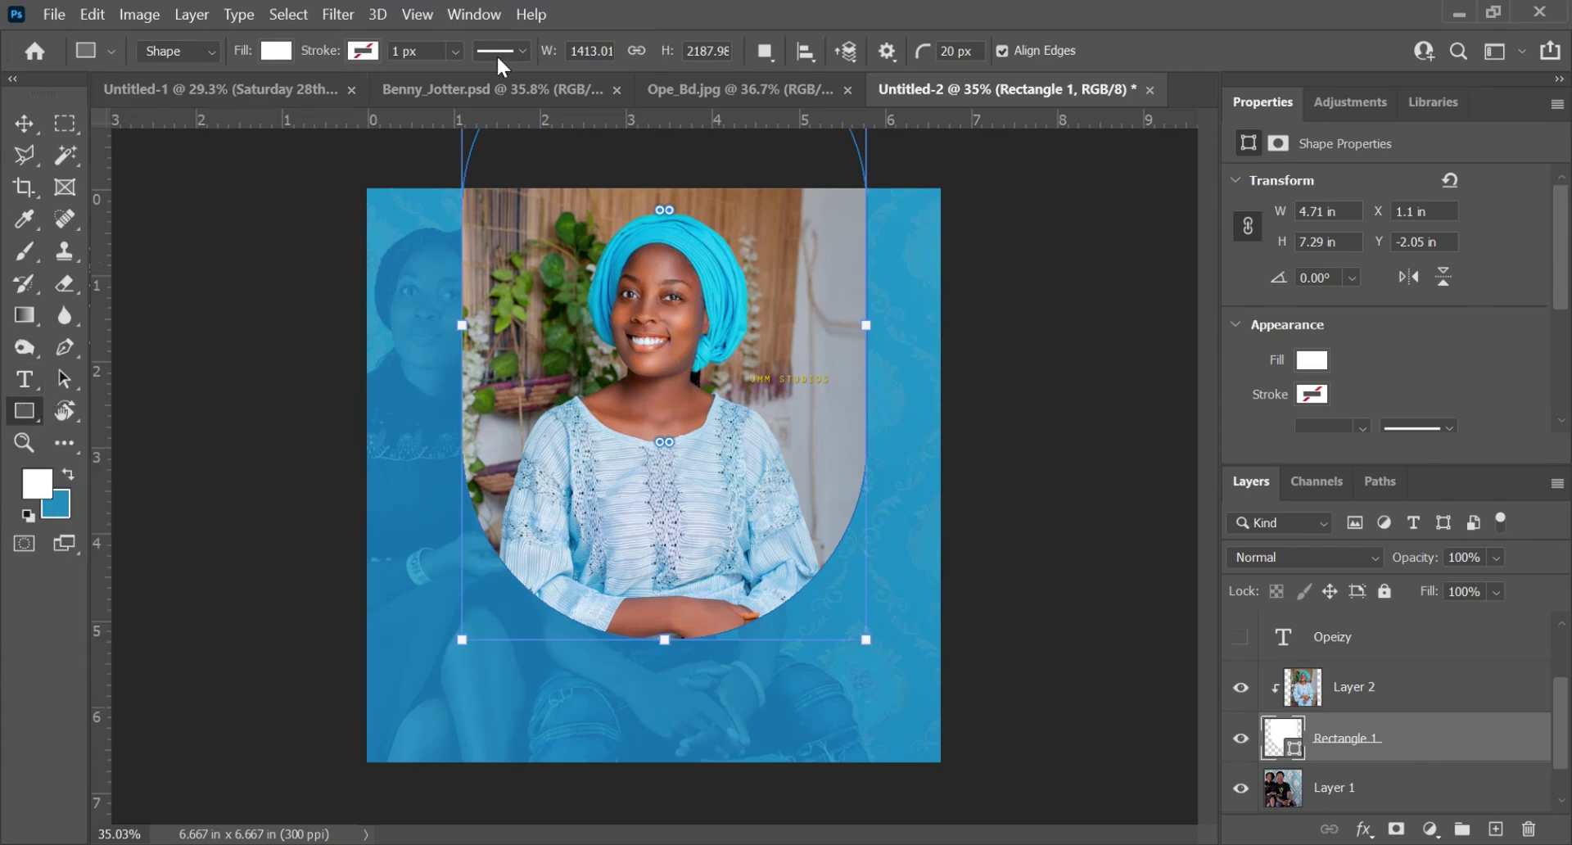
left_click(360, 51)
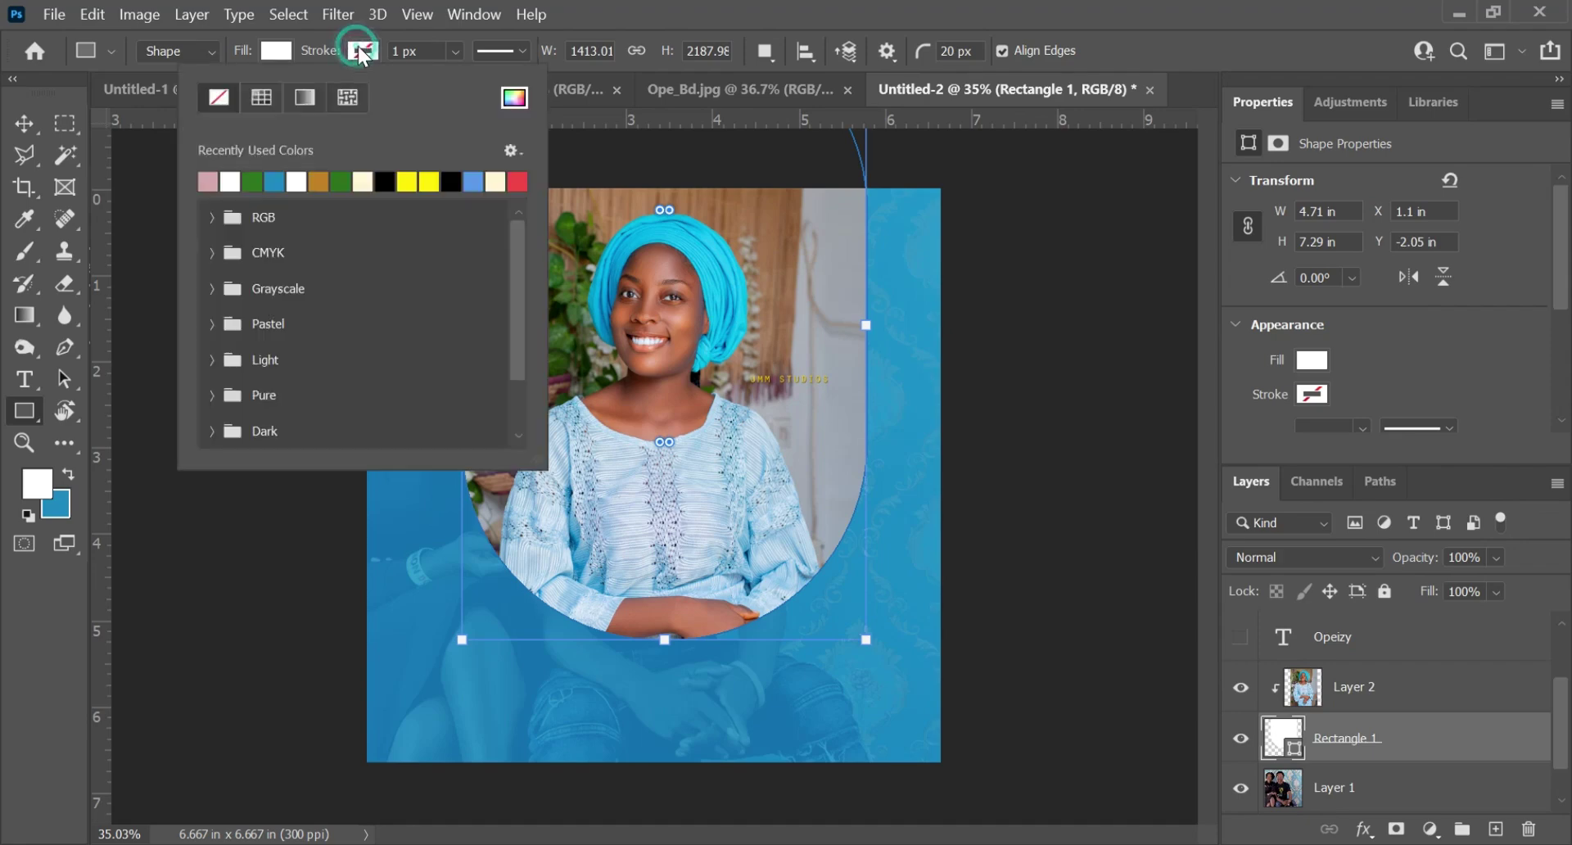
left_click(227, 179)
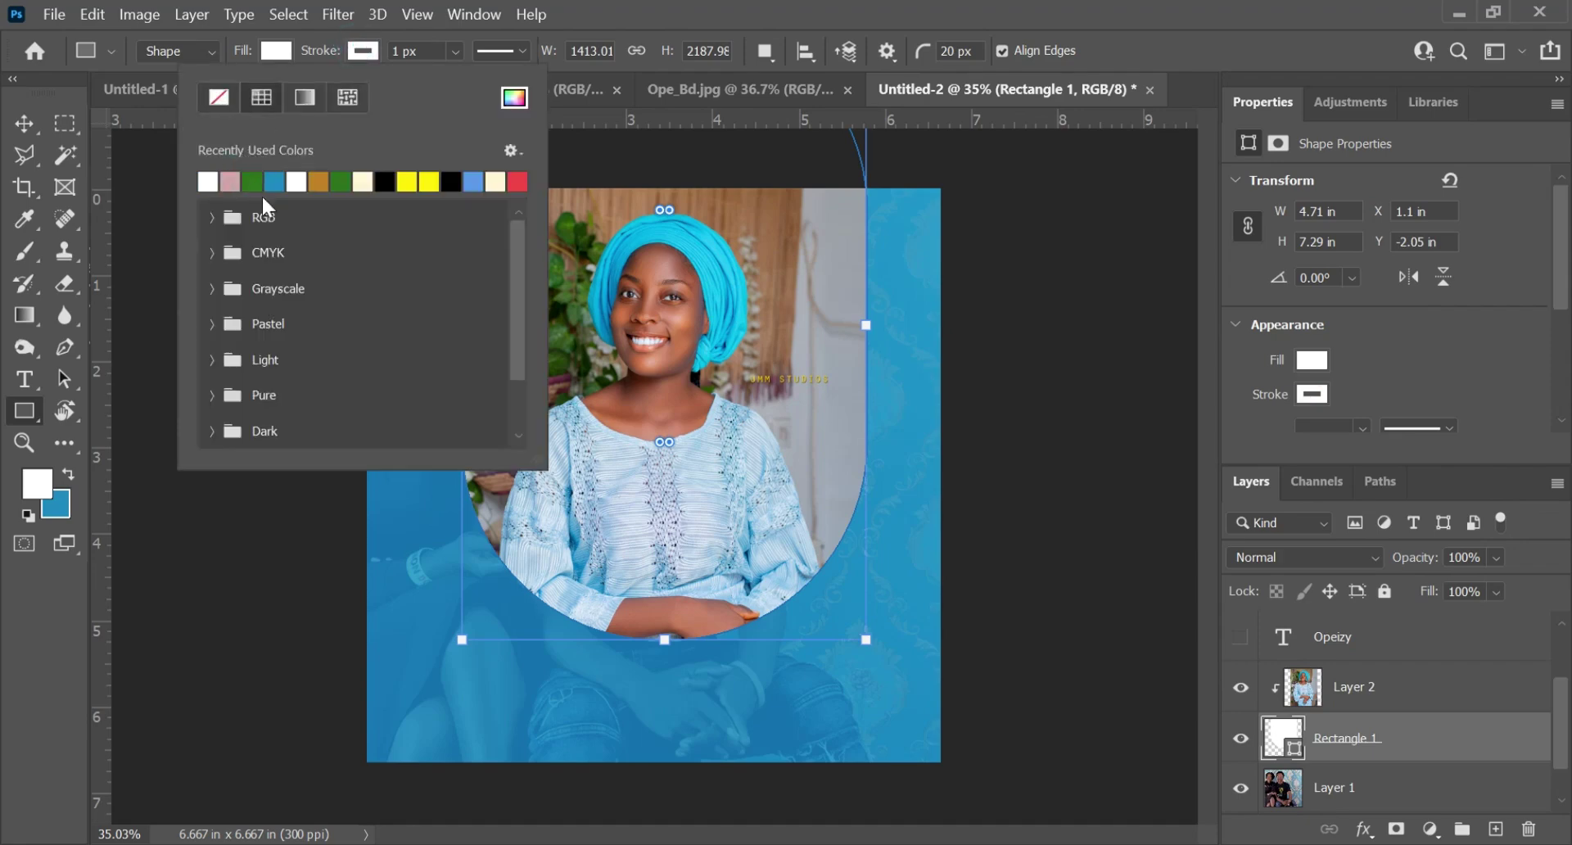
left_click(205, 181)
- Set the stroke width of Rectangle 1 to 11 px
left_click(422, 51)
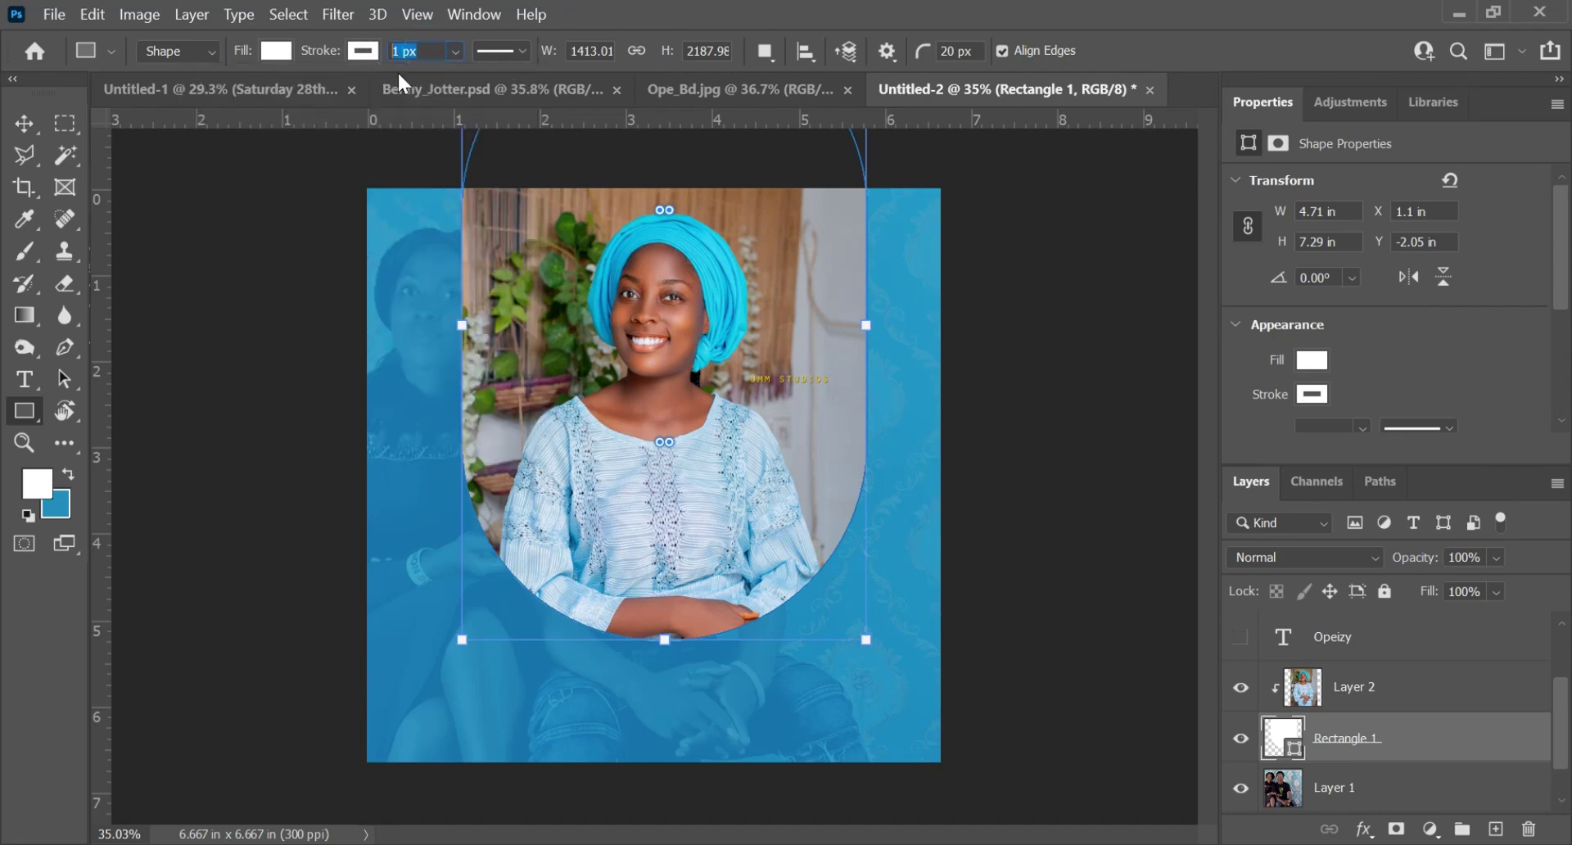
key("Up")
key("Up")
key("Up")
key("Up")
key("Up")
key("Up")
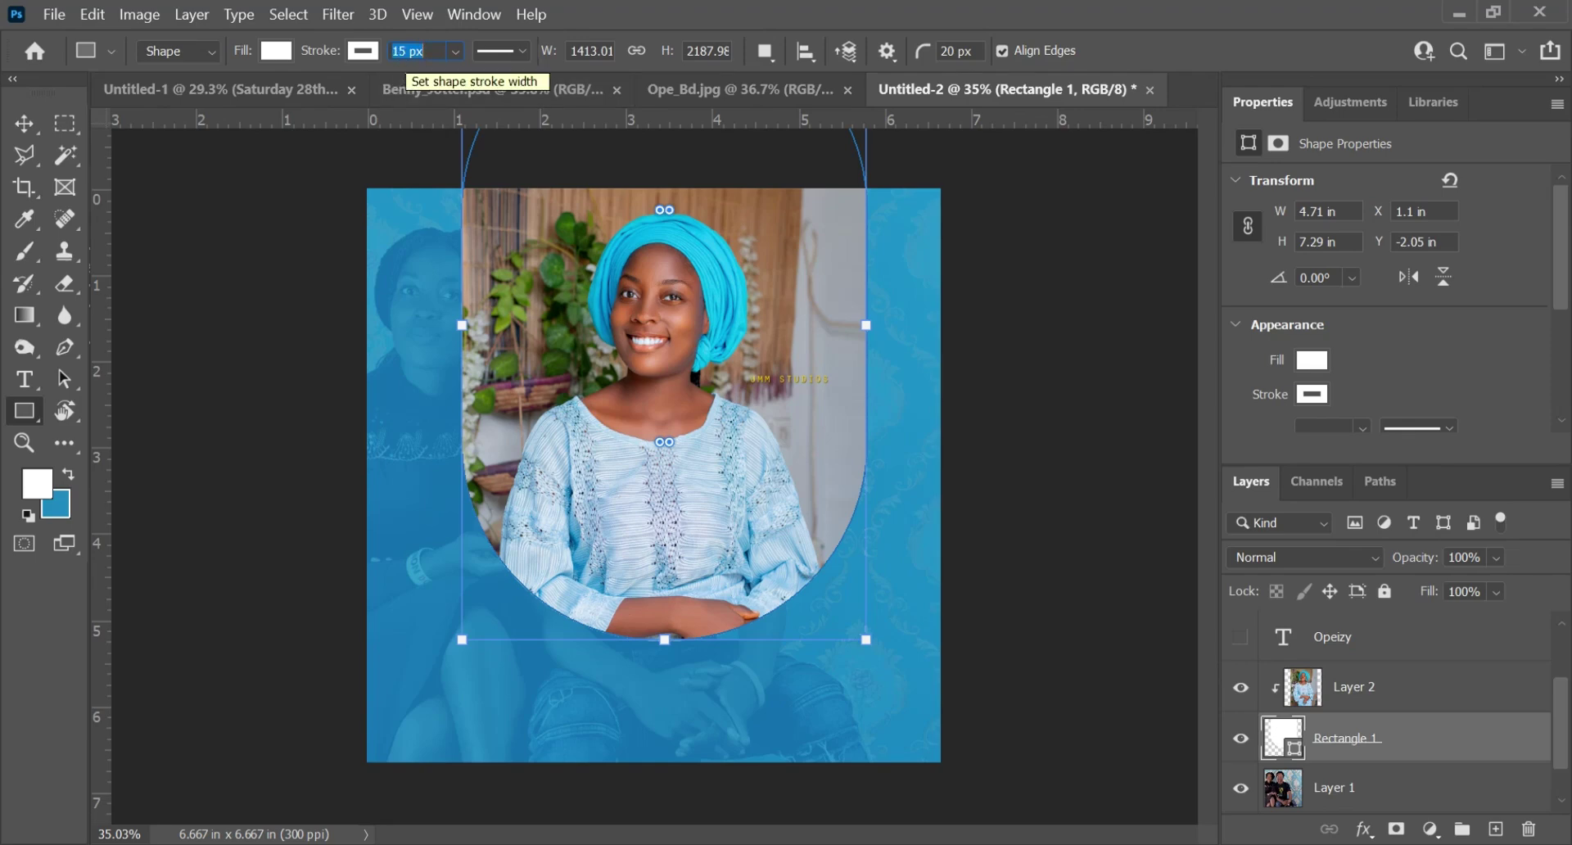
key("Down")
key("Down")
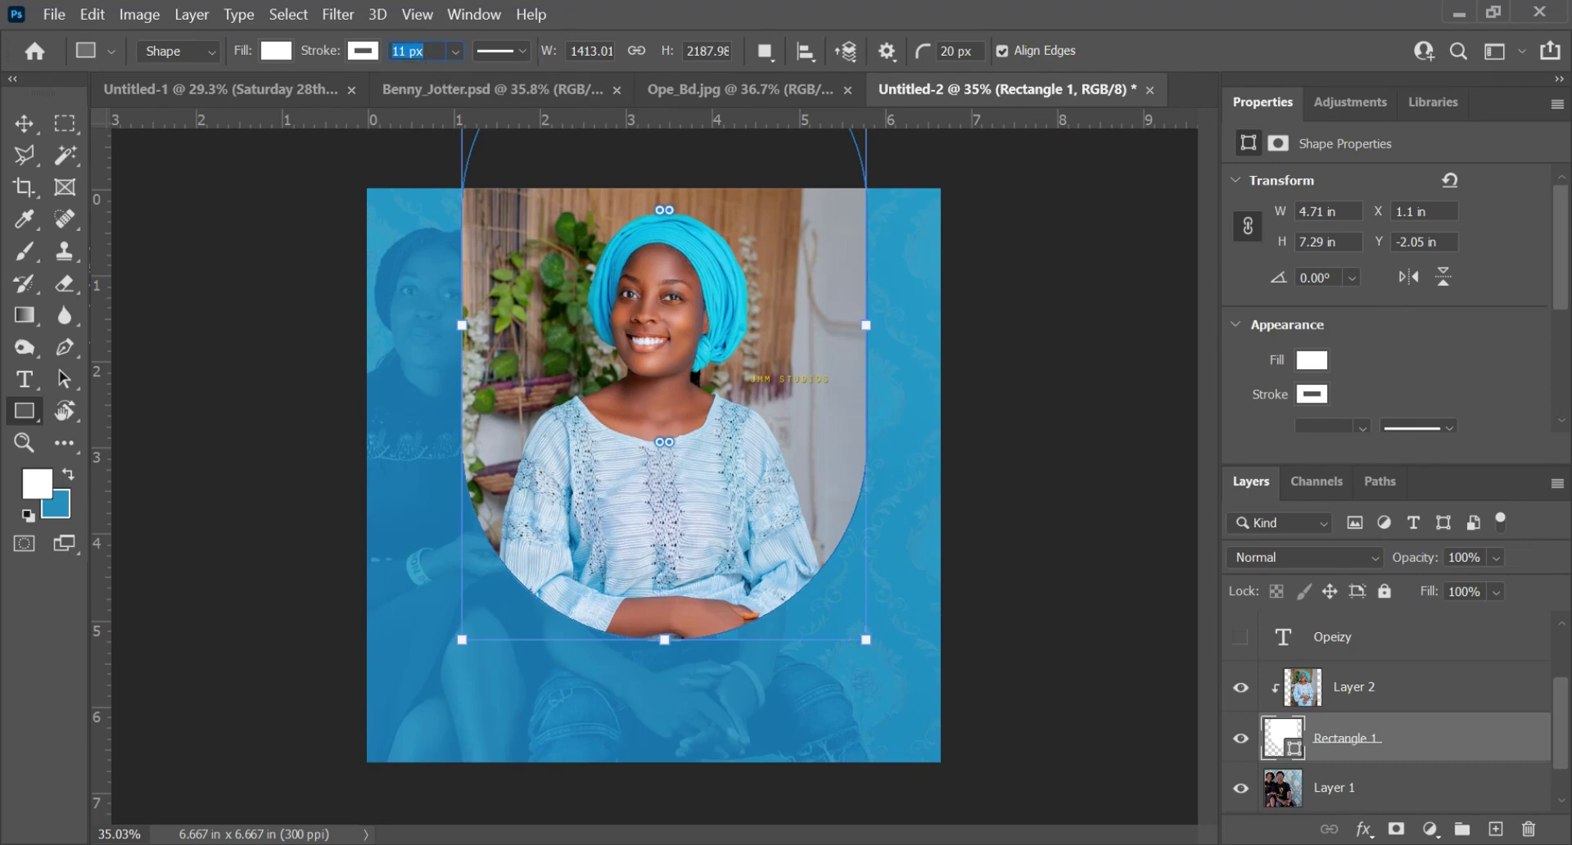
key("Return")
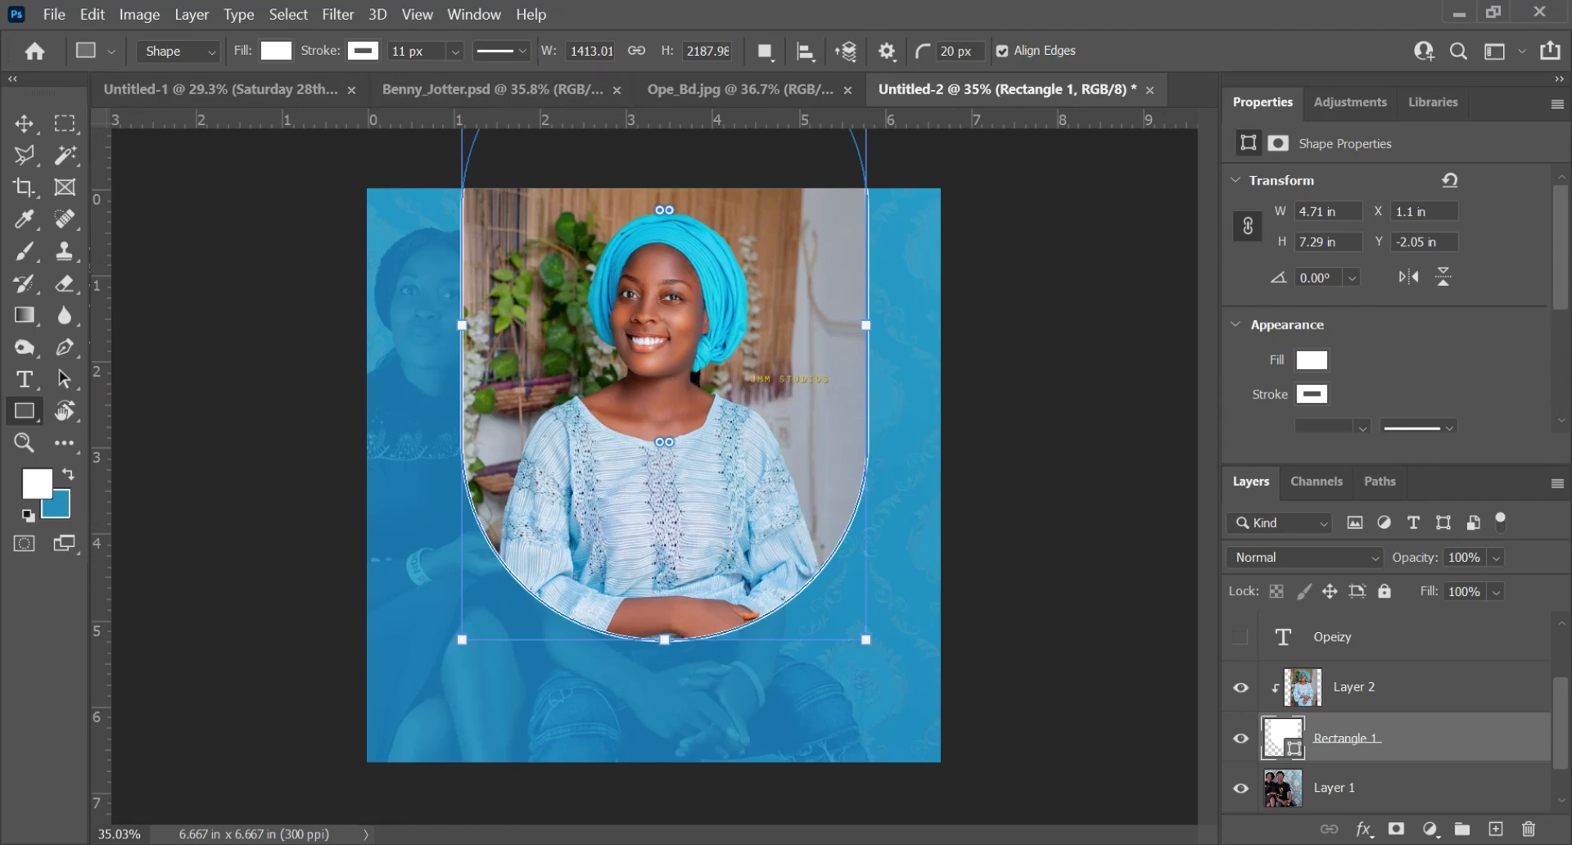
- Thicken the stroke of Rectangle 1 to 24 px
left_click(409, 50)
key("Up")
key("Up")
key("Up")
key("Up")
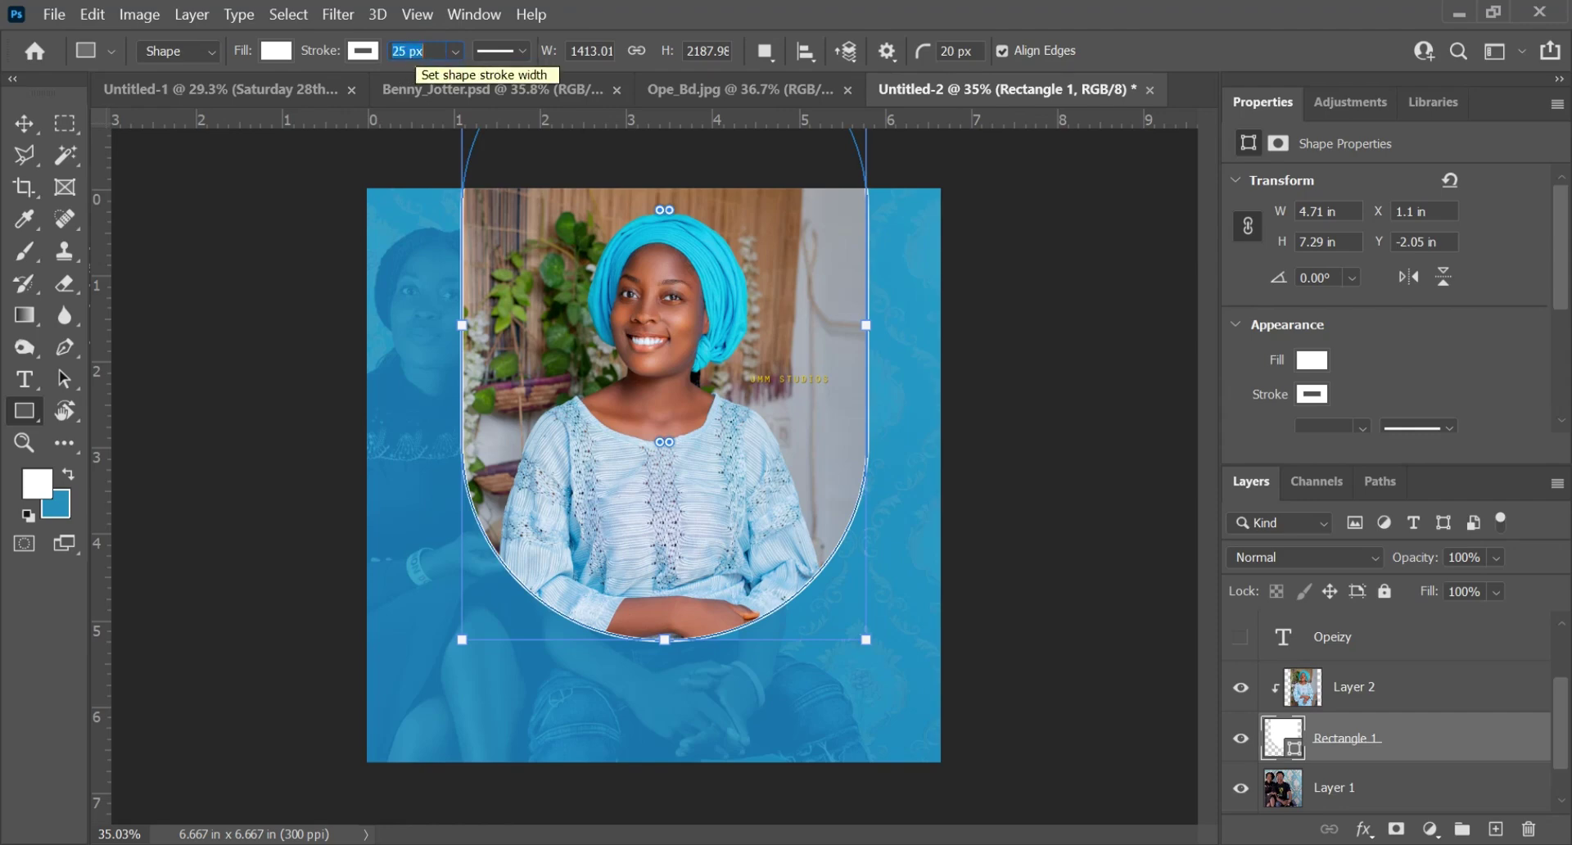
key("Return")
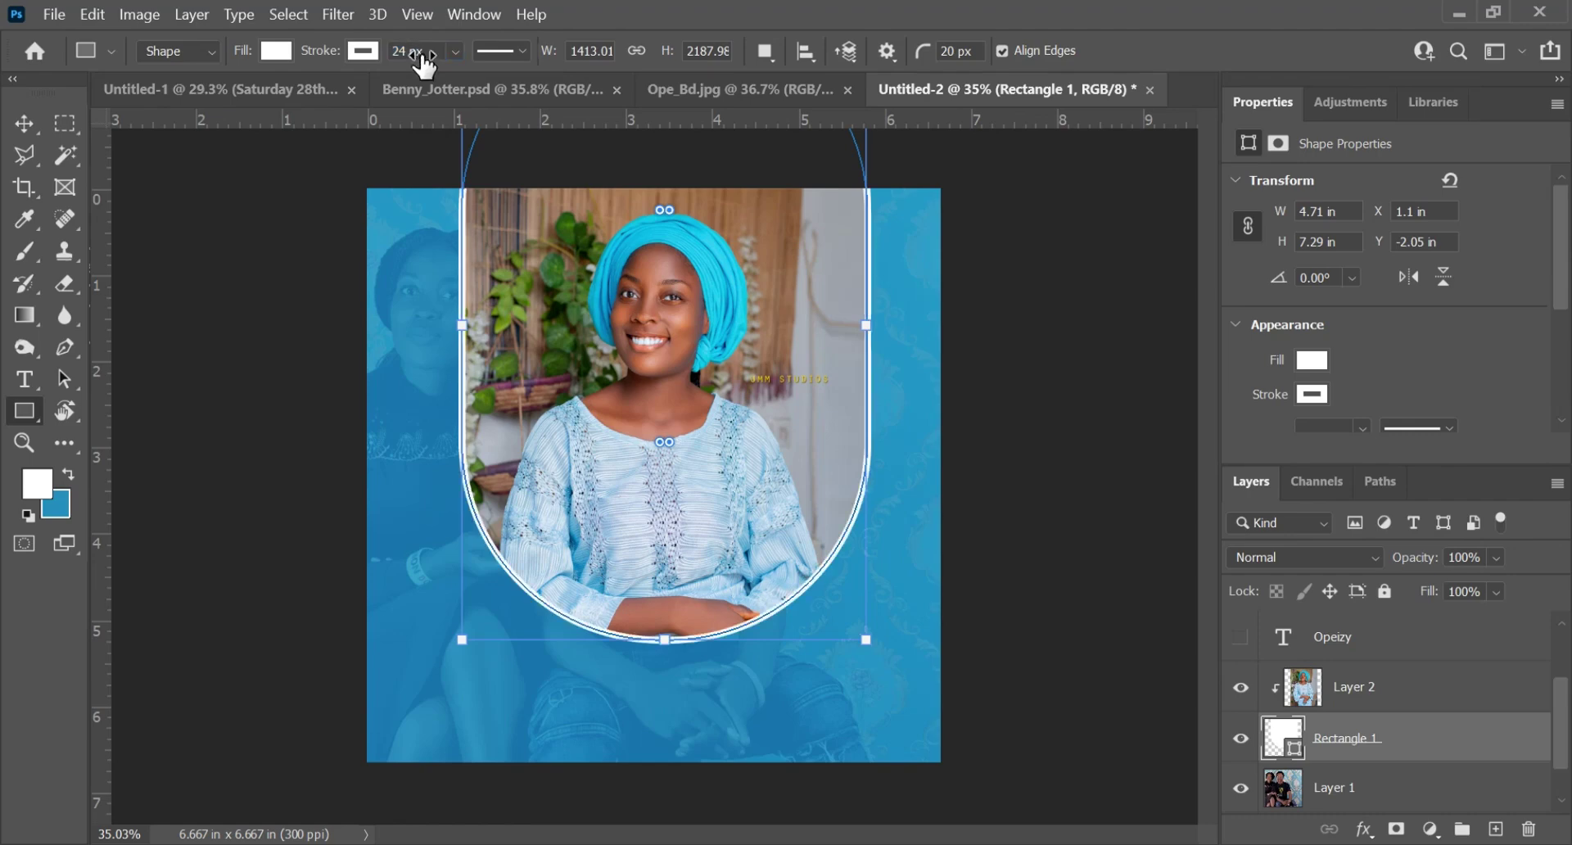
key("Return")
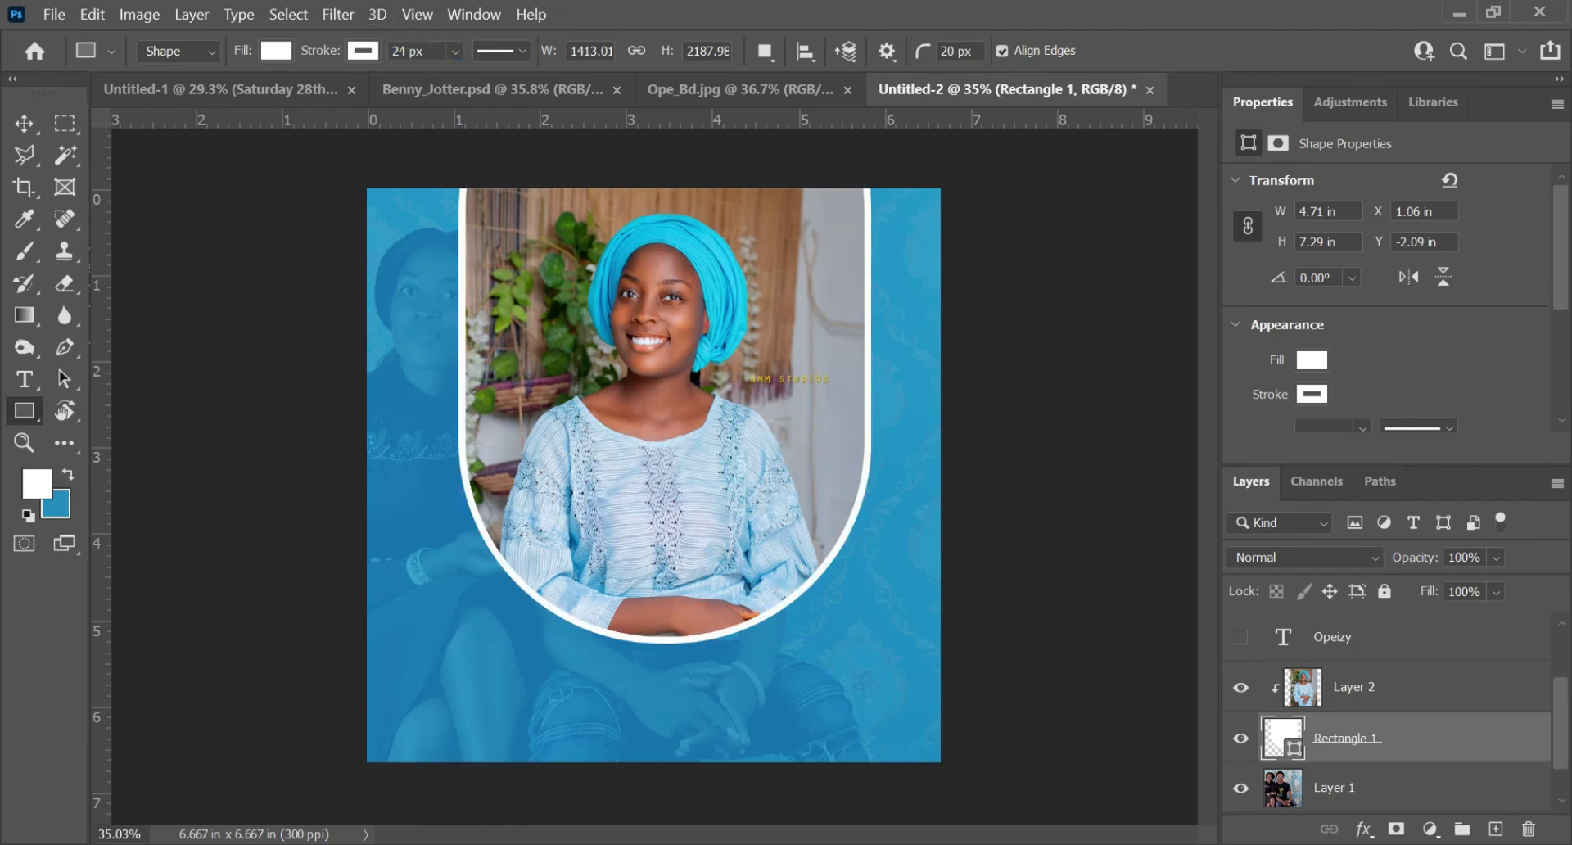
- Increase the stroke width of Rectangle 1 to 35 px
left_click(422, 50)
key("Up")
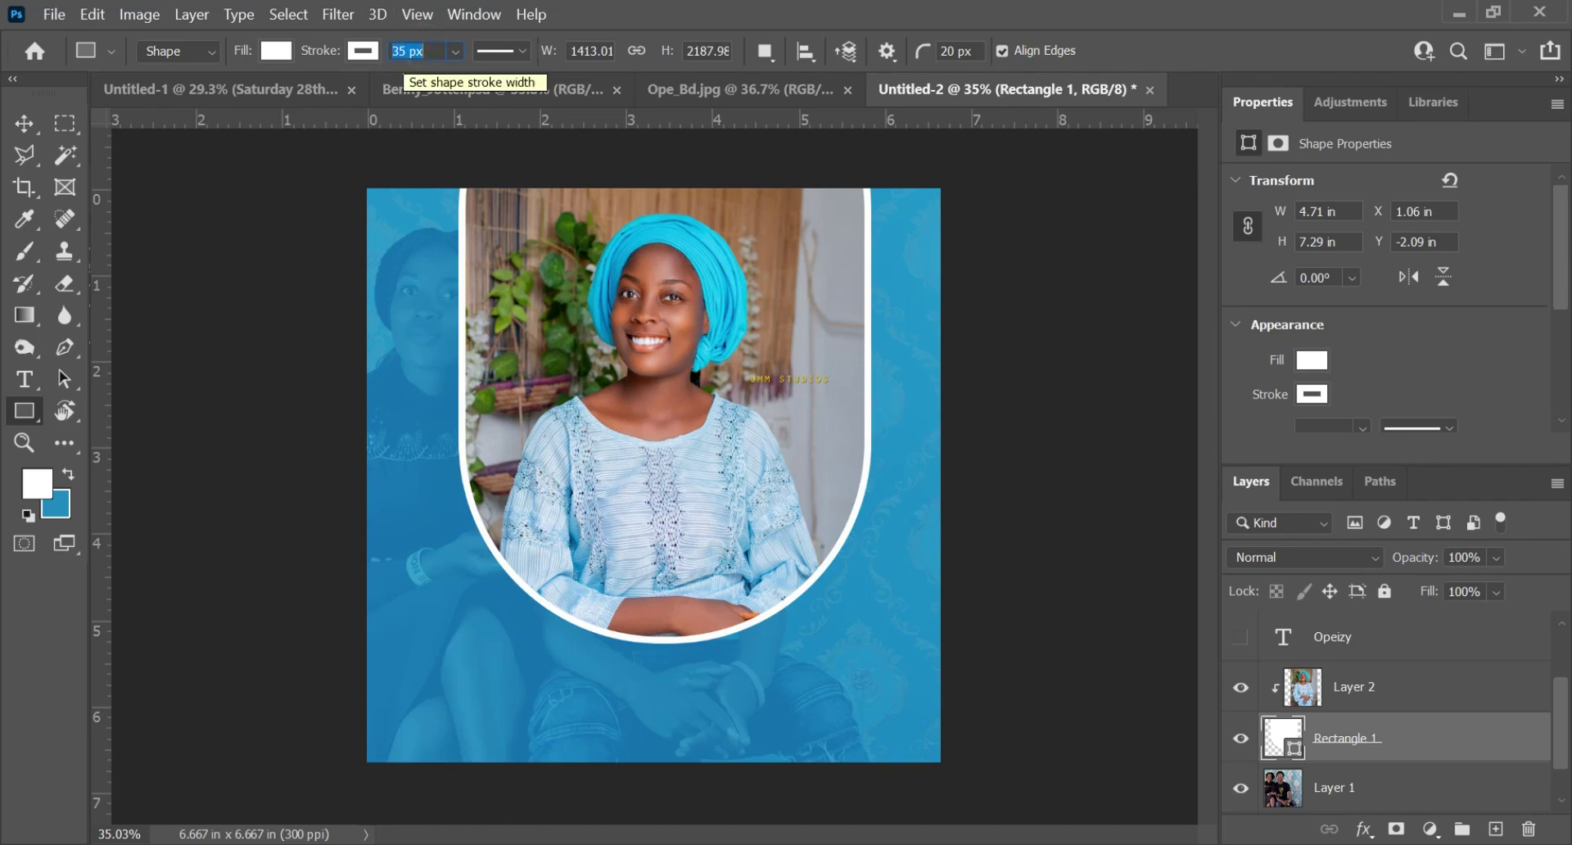
key("Return")
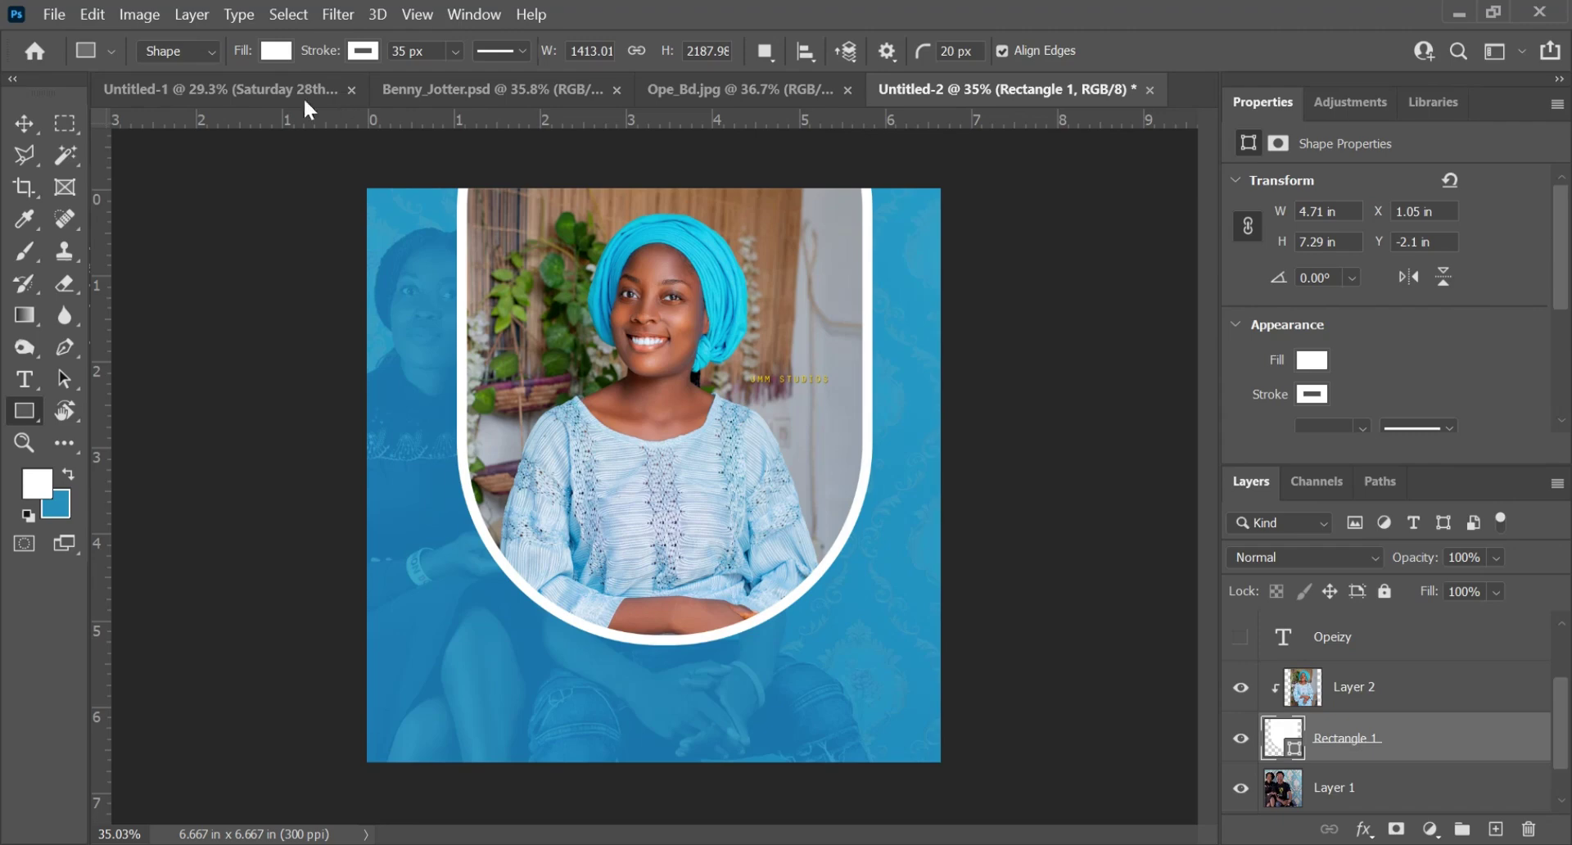
- Add a drop shadow to Rectangle 1 with 43% opacity, 0 px distance, 9% spread and 51 px size
left_click(24, 123)
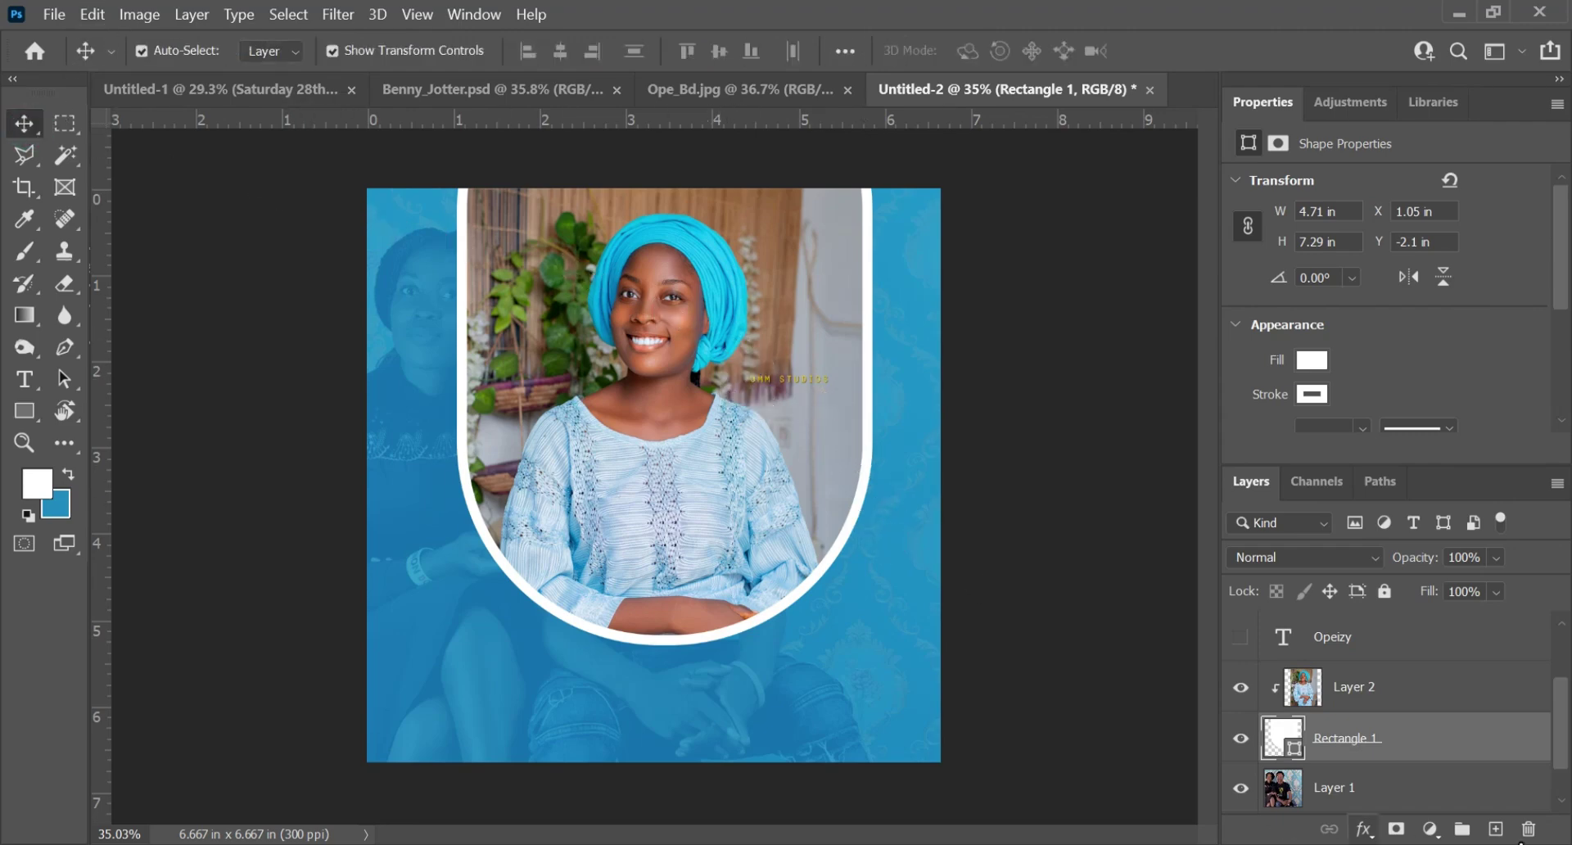
double_click(1473, 745)
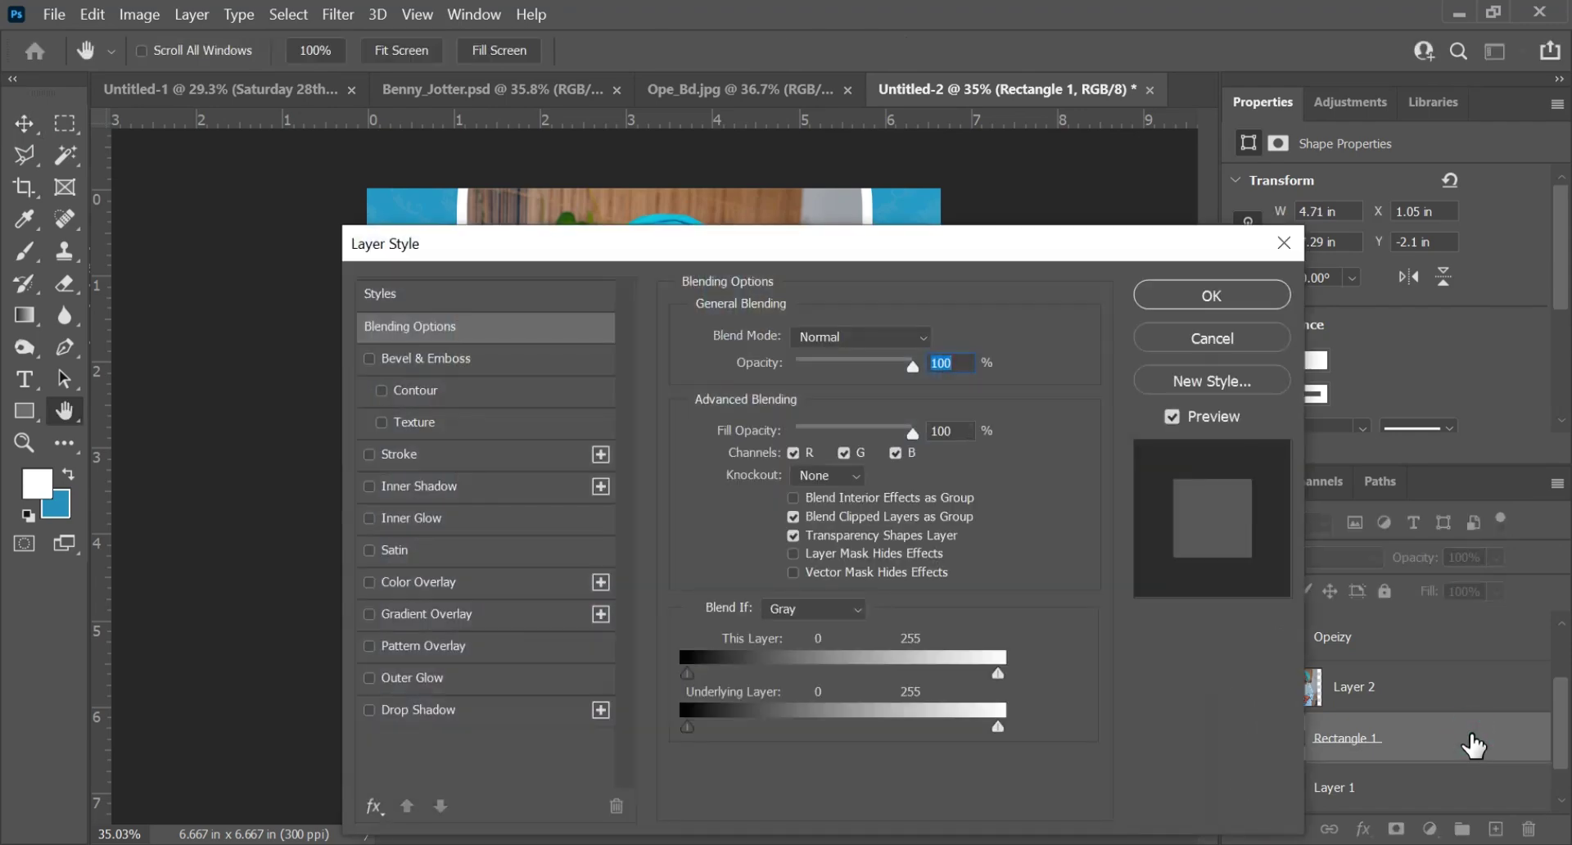
left_click_drag(477, 243, 800, 151)
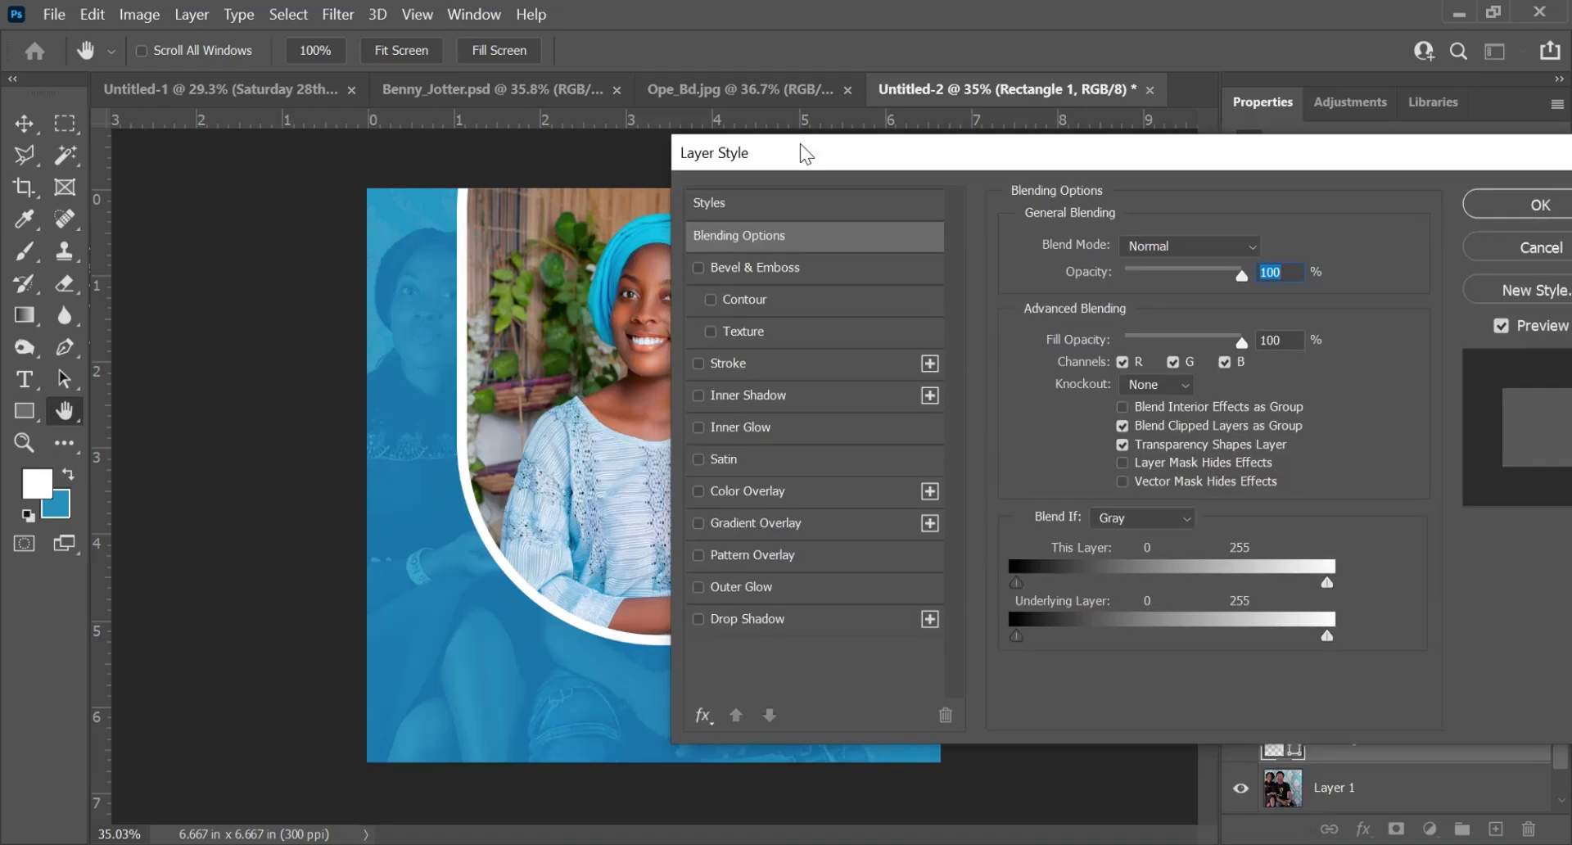
left_click(683, 617)
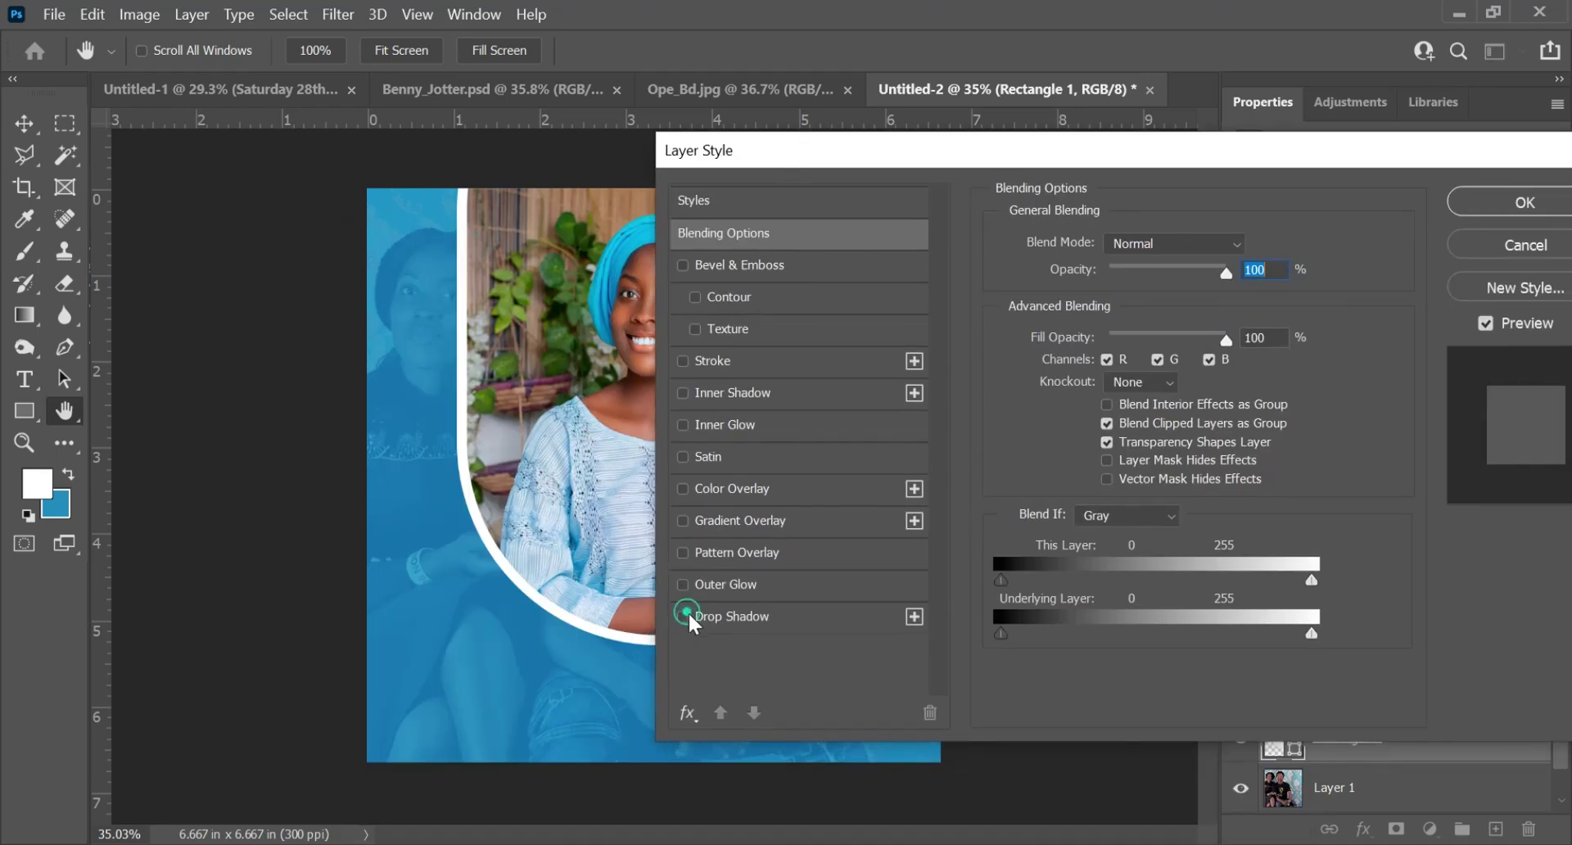
left_click(741, 621)
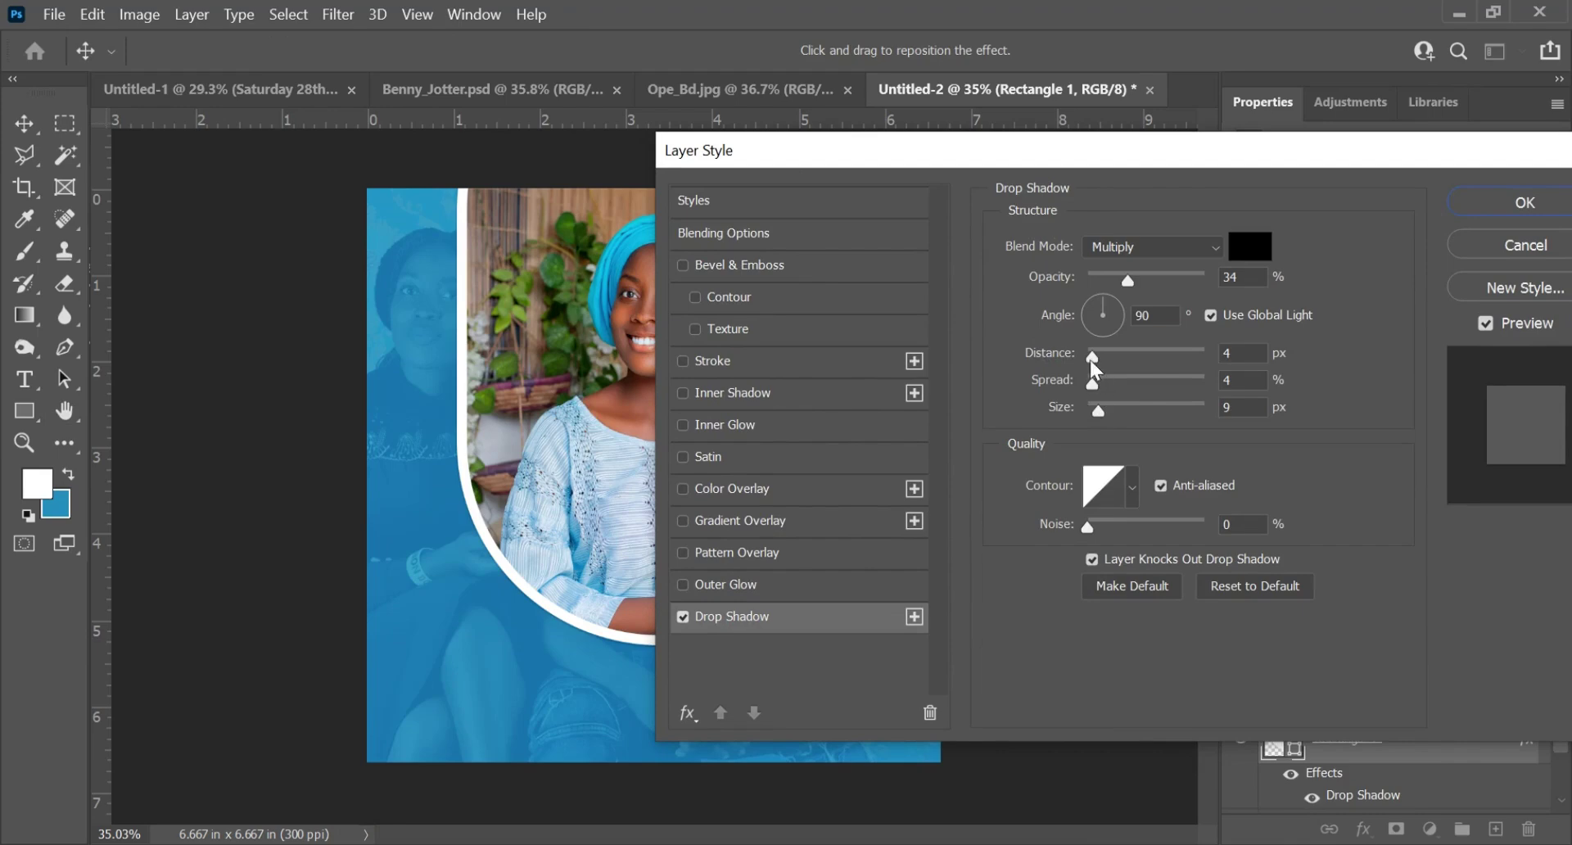
left_click_drag(1092, 355, 1105, 409)
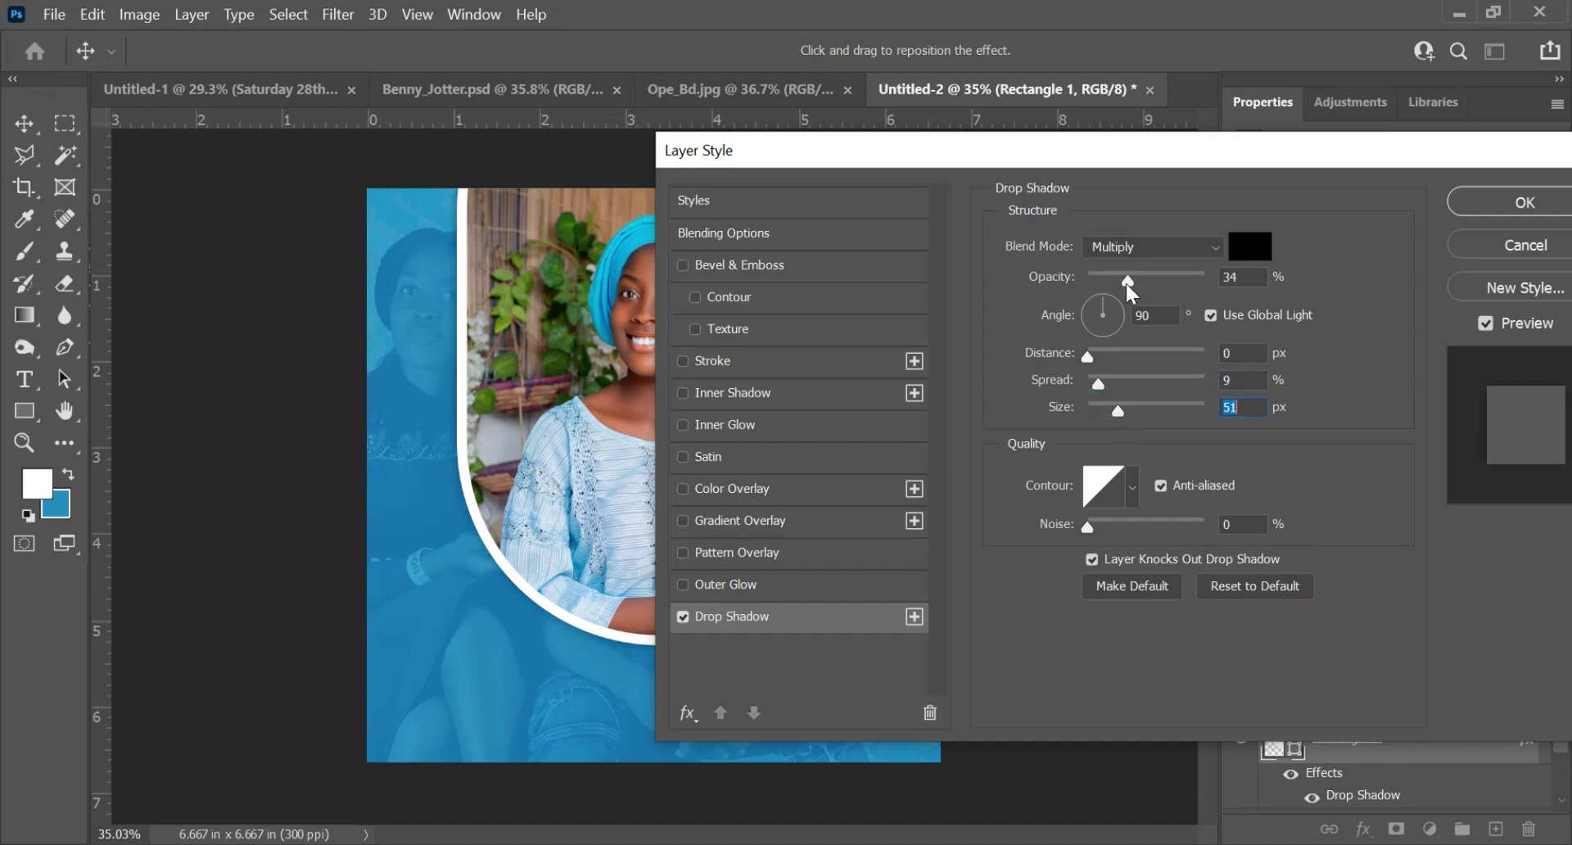
left_click(1137, 279)
left_click_drag(1144, 173, 1261, 281)
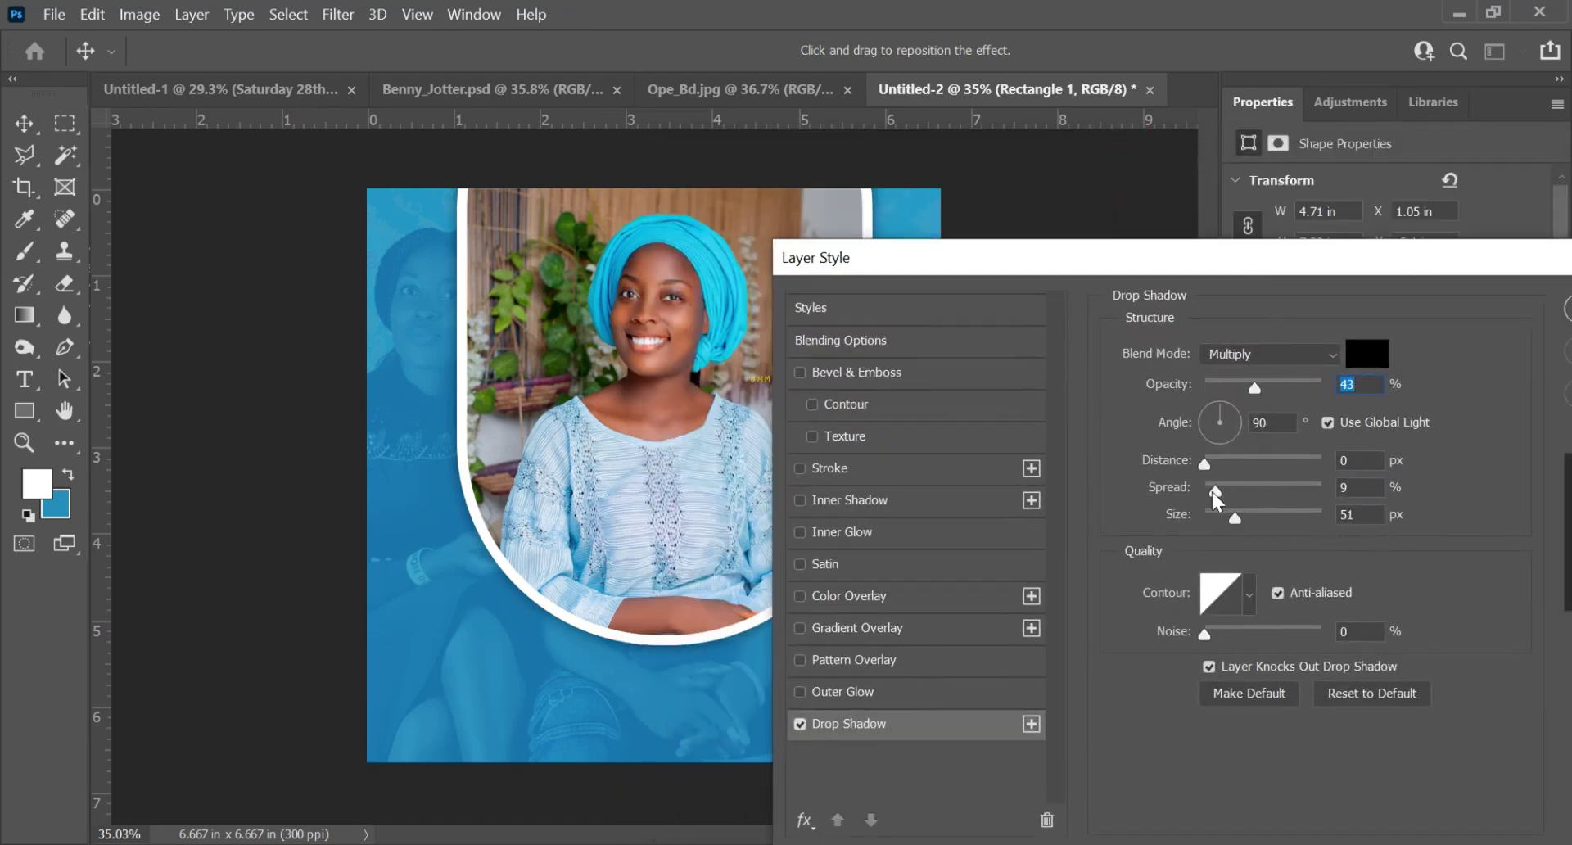
- Adjust the drop shadow of Rectangle 1 to 25% spread and 76 px size and apply the layer style
left_click_drag(1219, 495, 1226, 496)
left_click(1240, 515)
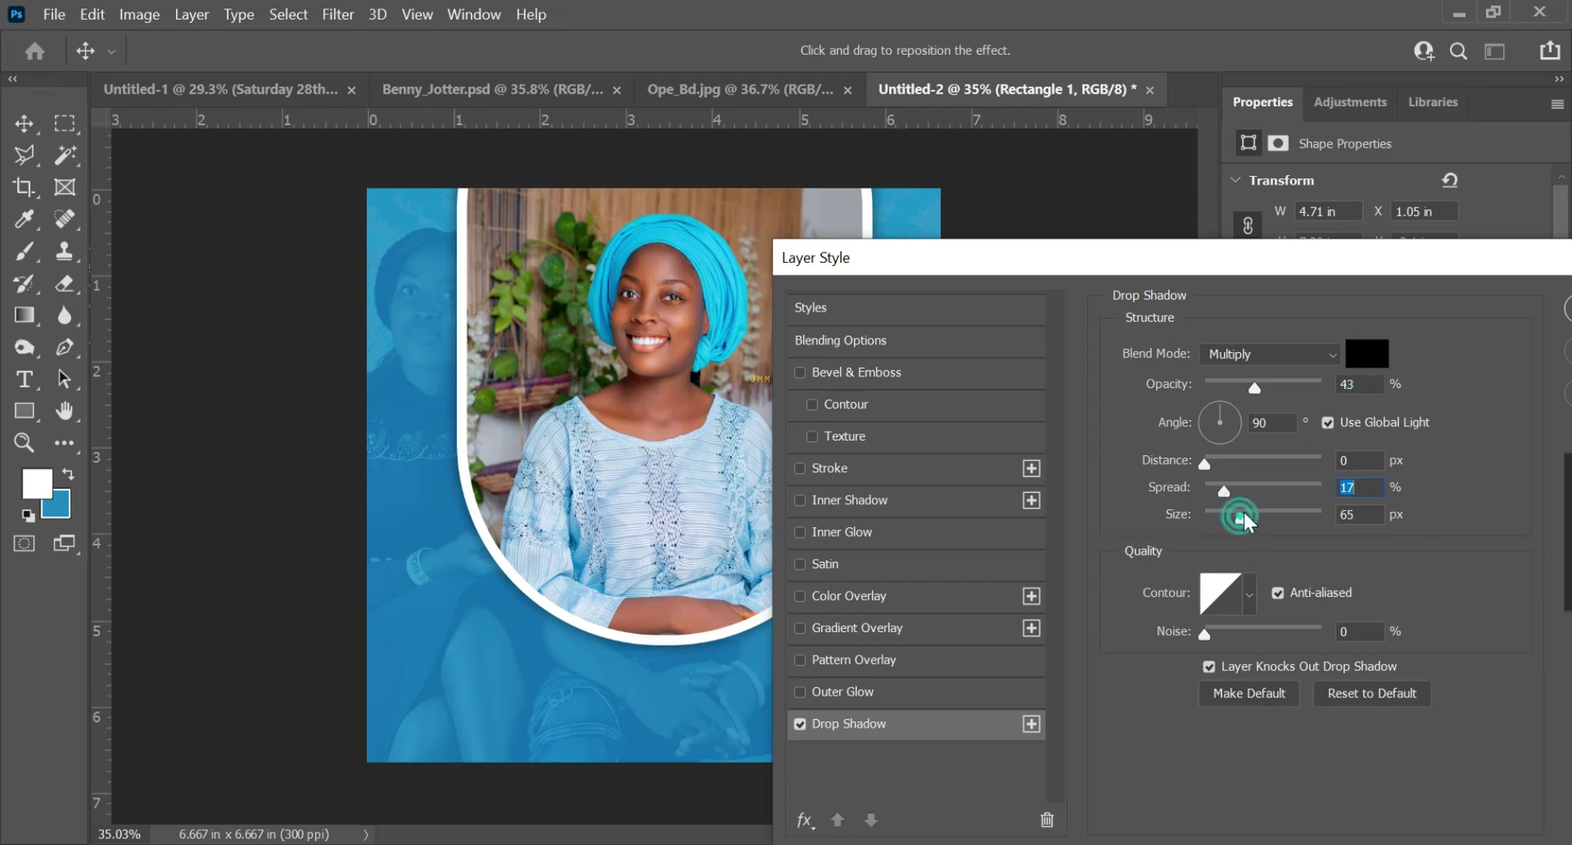
mouse_move(1243, 518)
left_mouse_down()
mouse_move(1234, 531)
mouse_move(1261, 517)
left_mouse_up()
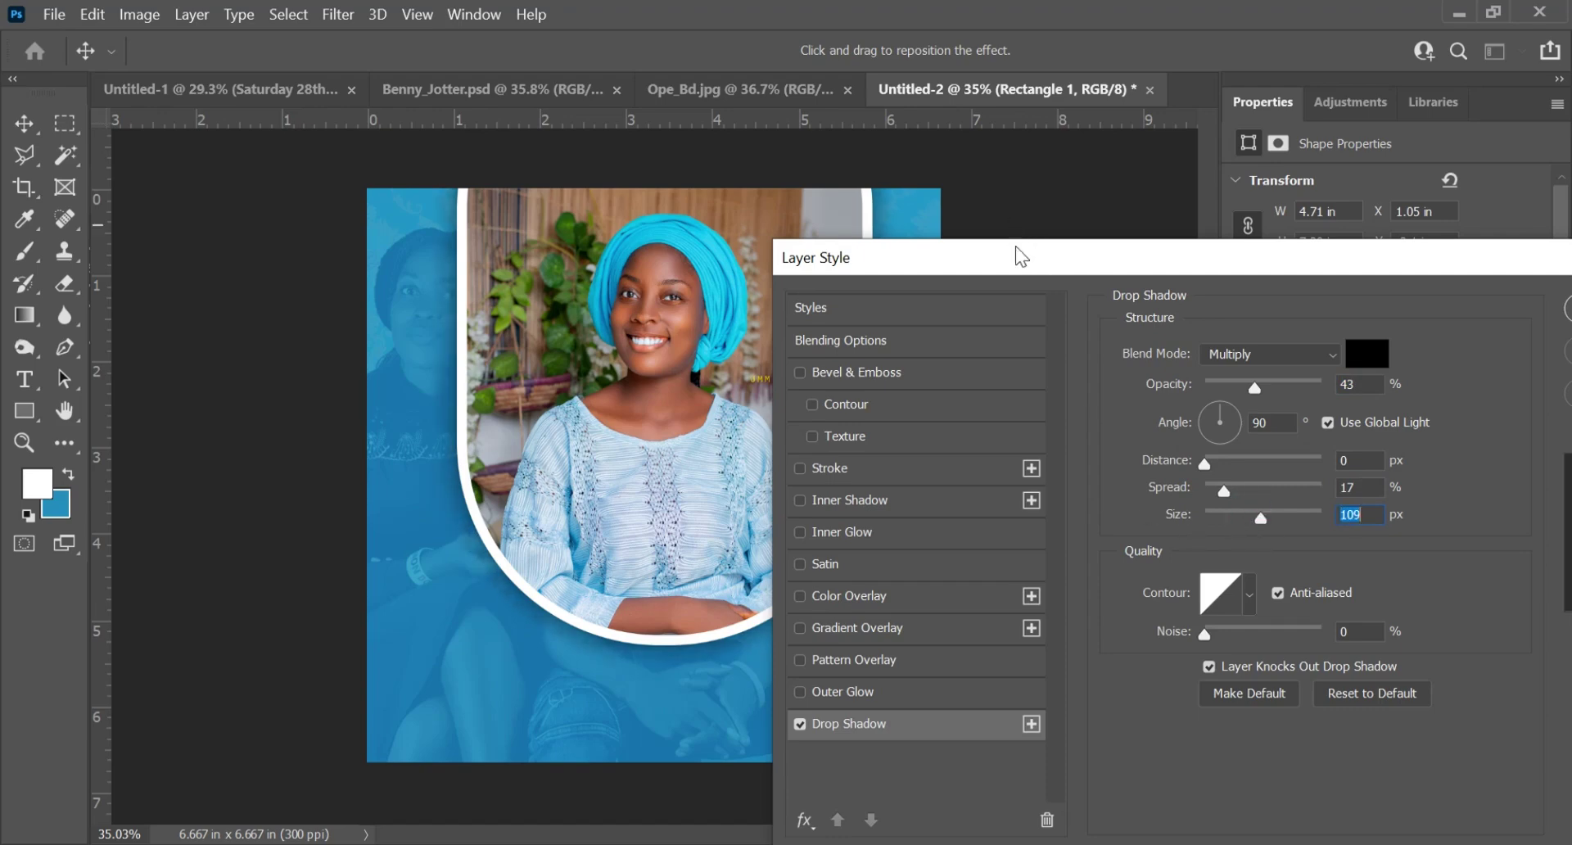
left_click_drag(1020, 254, 1109, 196)
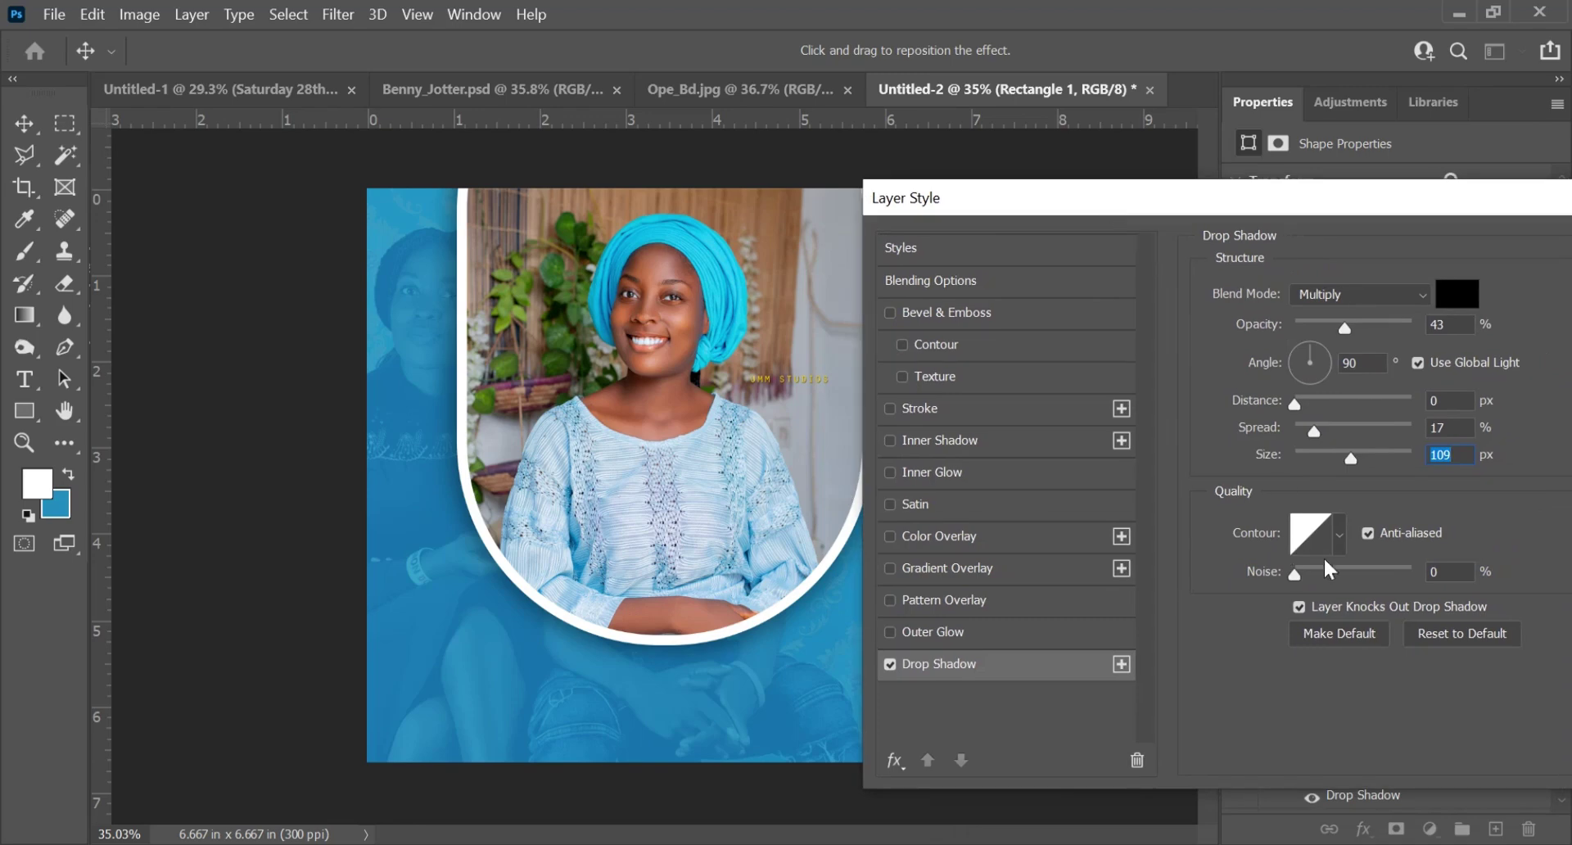
left_click_drag(1351, 461, 1308, 432)
left_click_drag(1329, 436, 1328, 437)
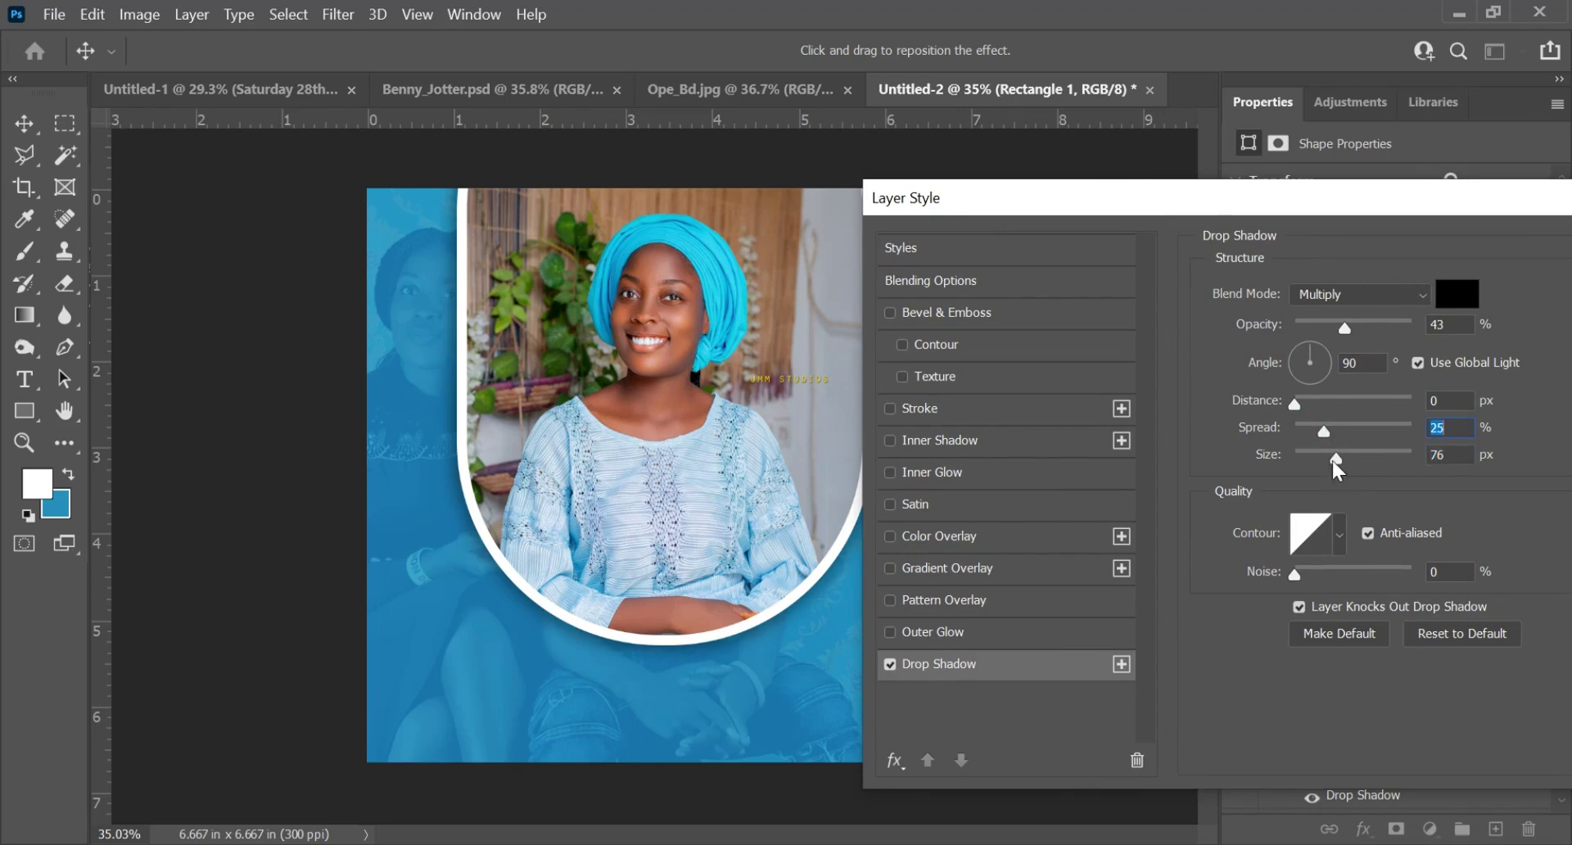
left_click_drag(1204, 209, 821, 245)
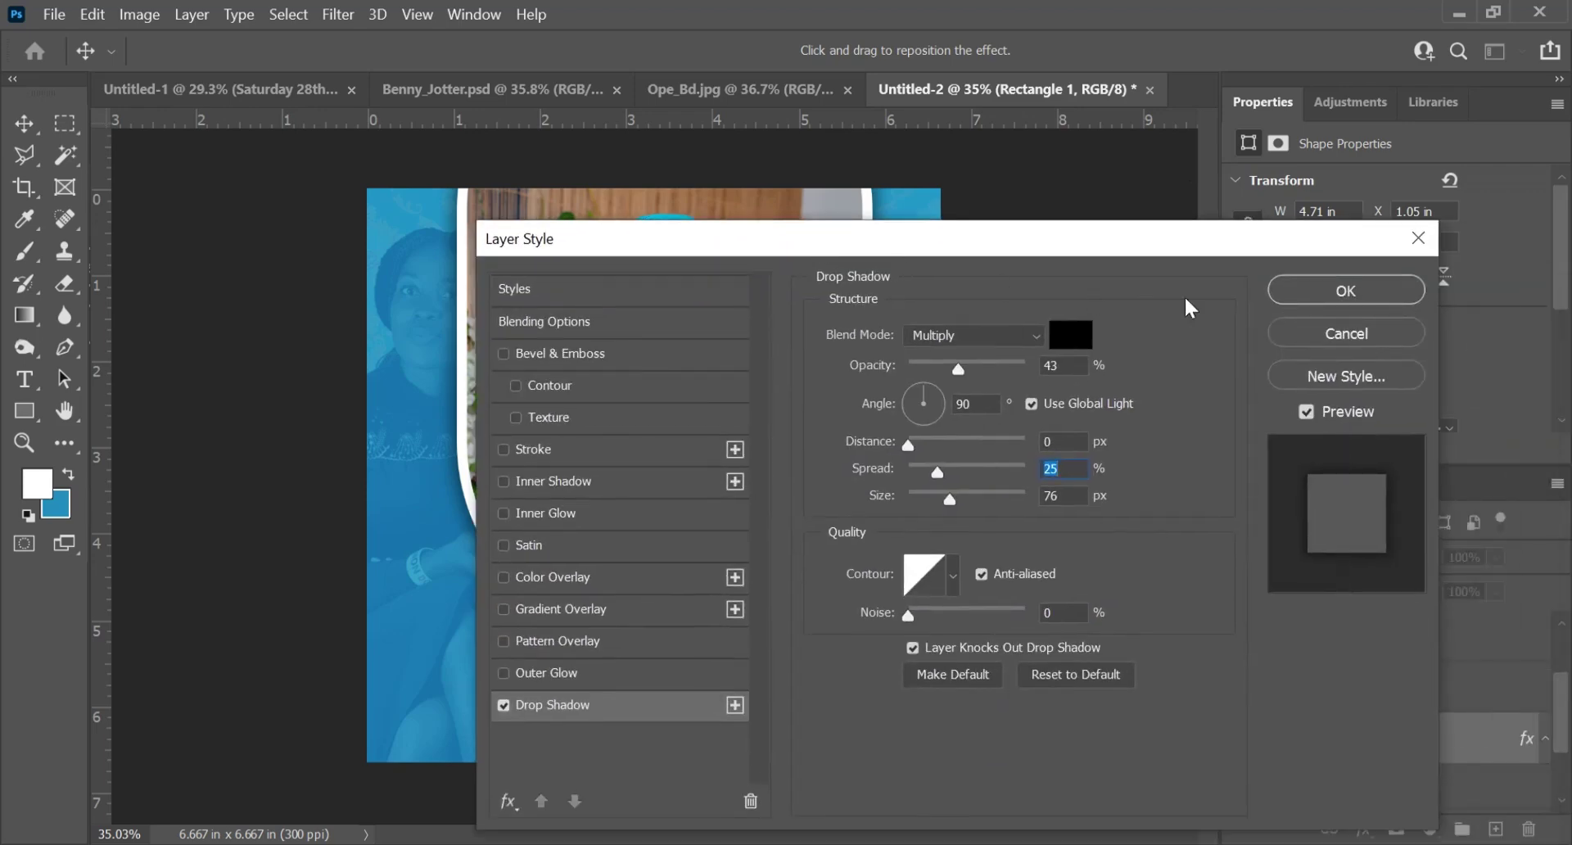
left_click(1304, 288)
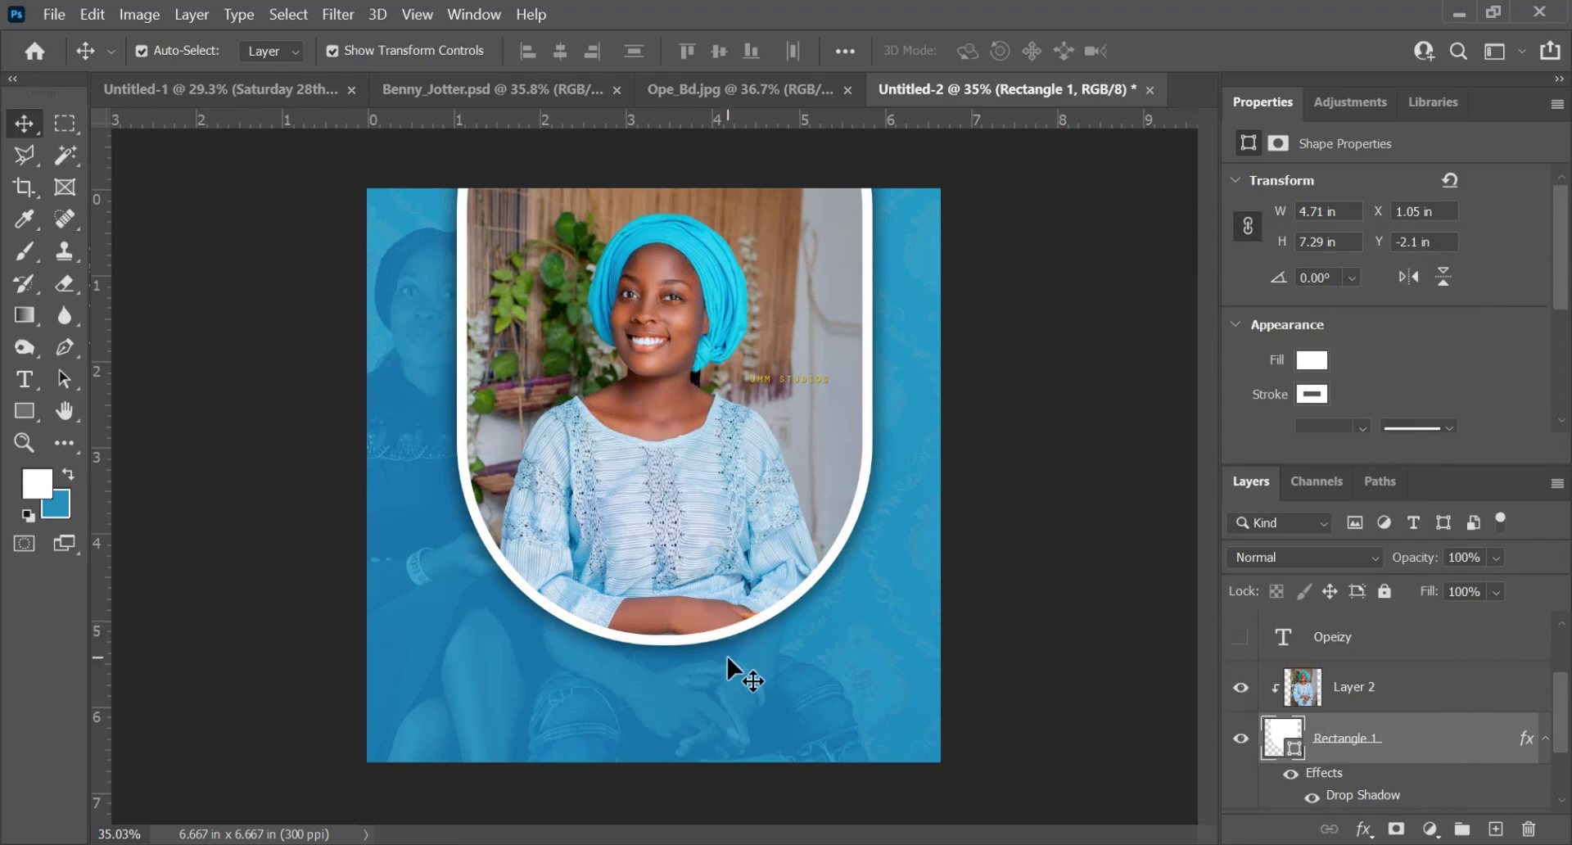
- Soften the drop shadow of Rectangle 1 to 38% opacity, 22% spread and 51 px size
scroll(730, 669, "up", 3)
scroll(729, 660, "down", 2)
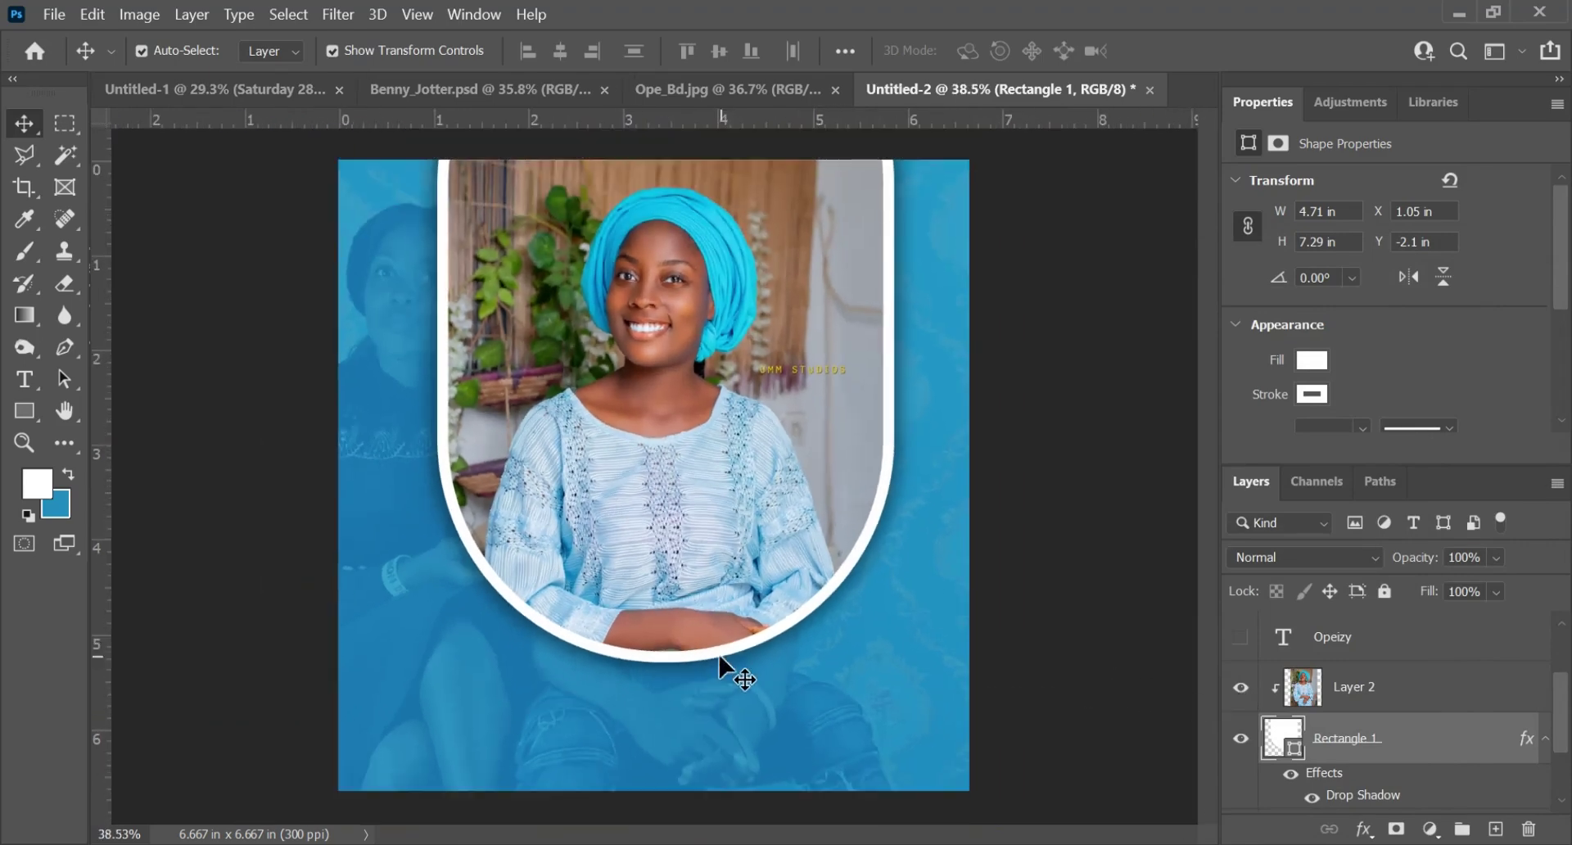
left_click(1472, 738)
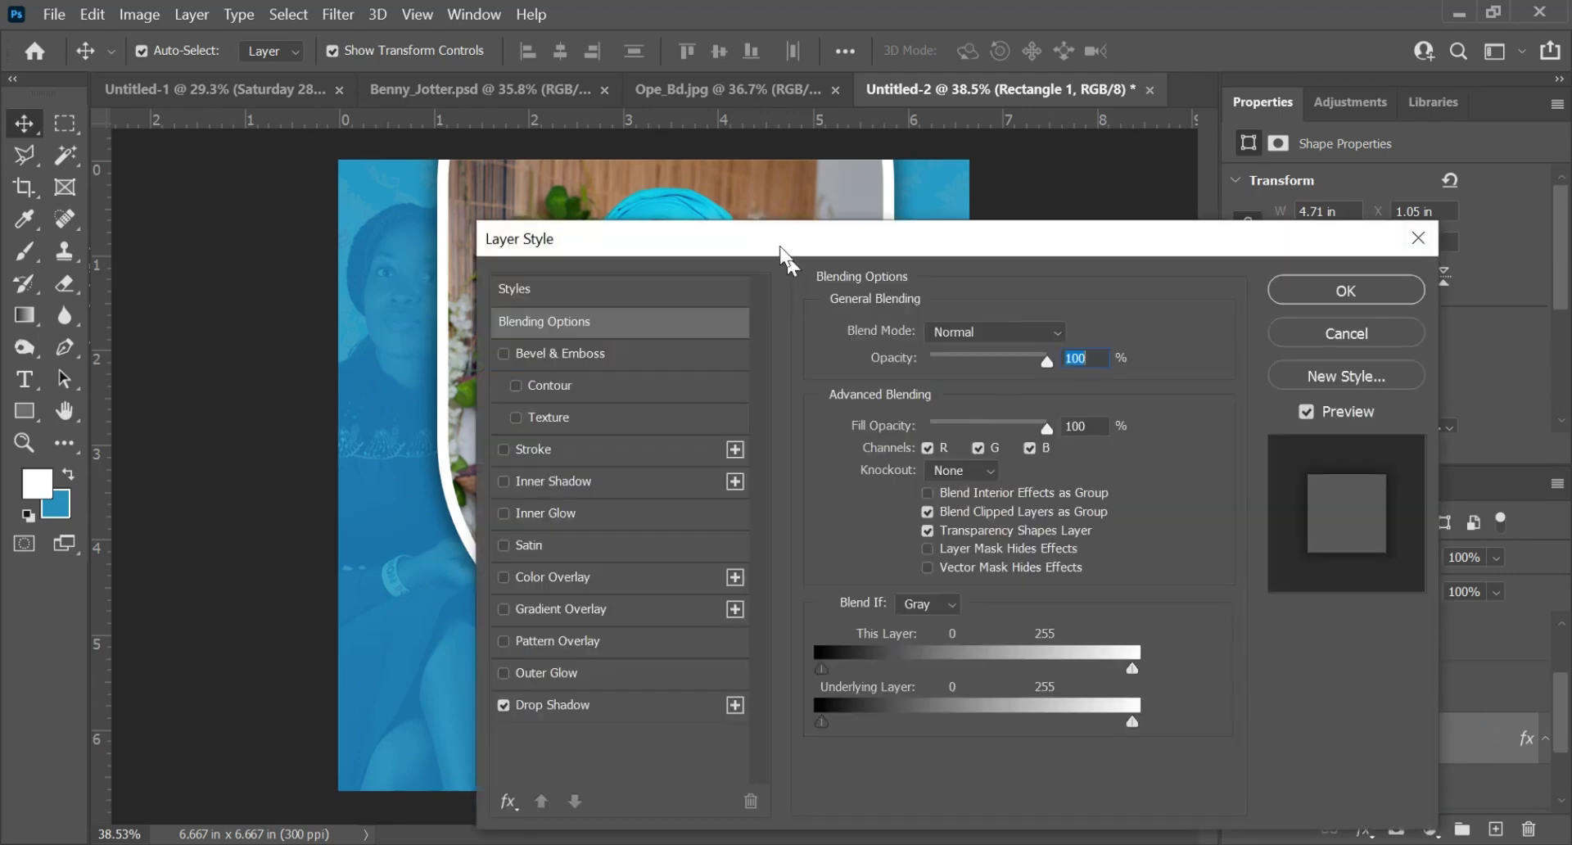
left_click_drag(726, 237, 1123, 174)
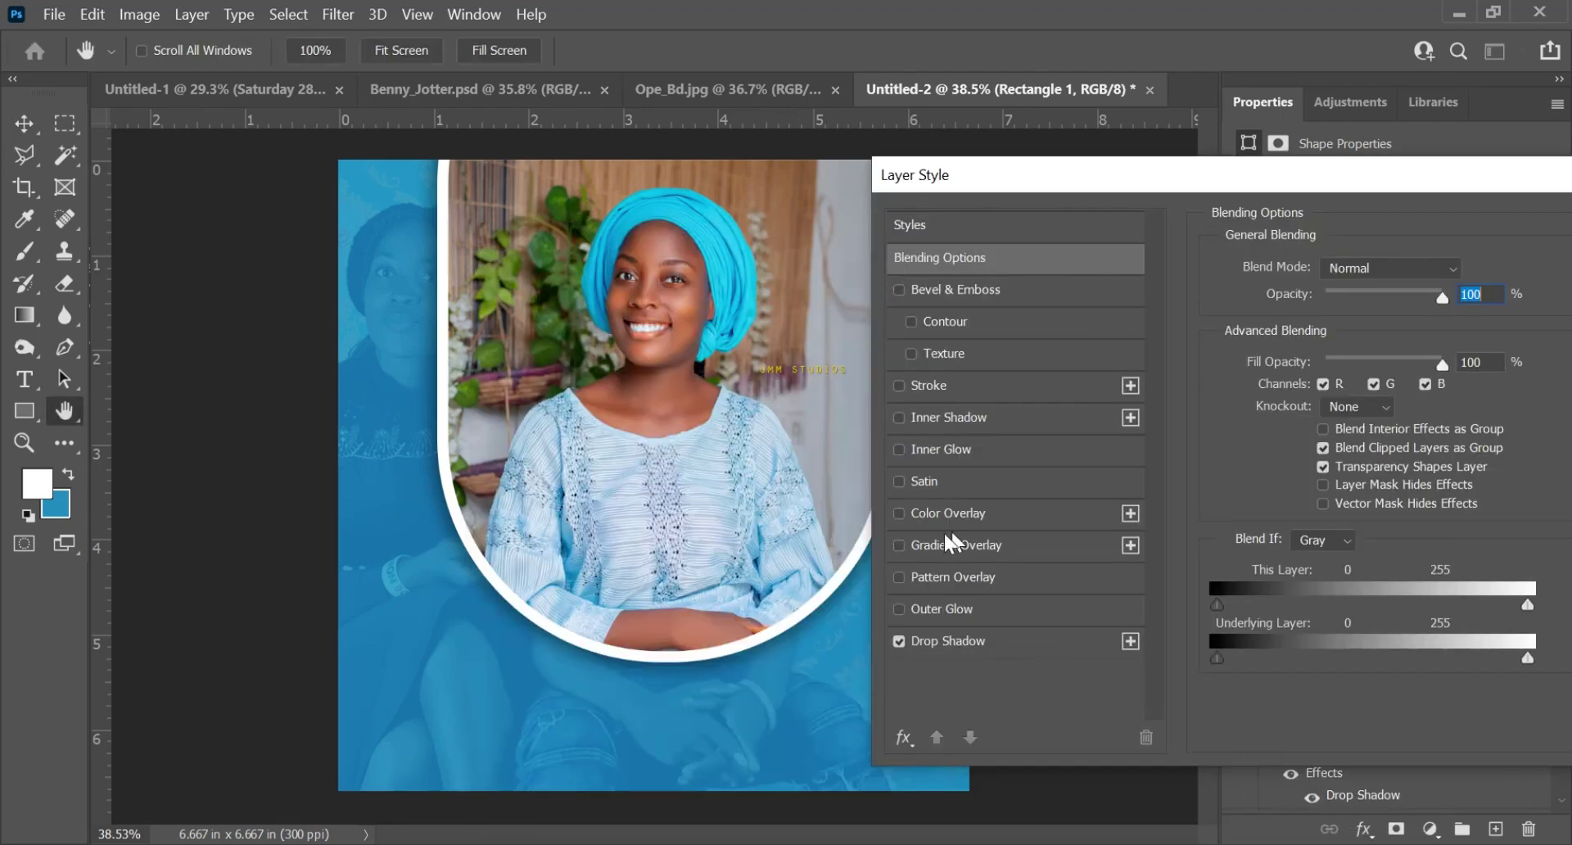
left_click(989, 640)
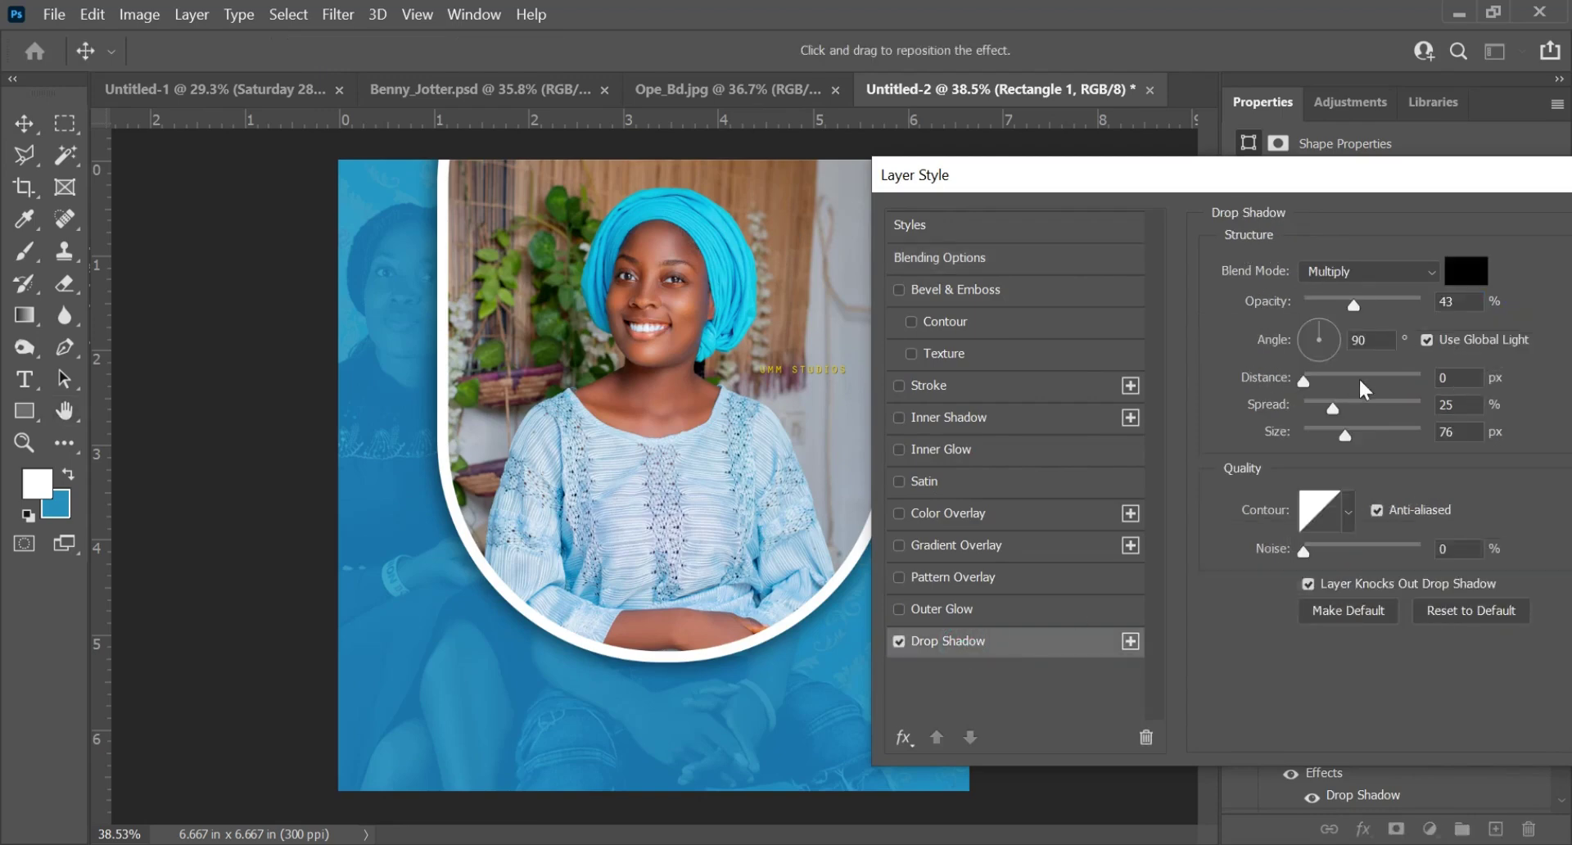
left_click_drag(1356, 310, 1347, 307)
left_click_drag(1341, 442, 1357, 414)
left_click(1323, 404)
left_click(1329, 403)
left_click(1334, 435)
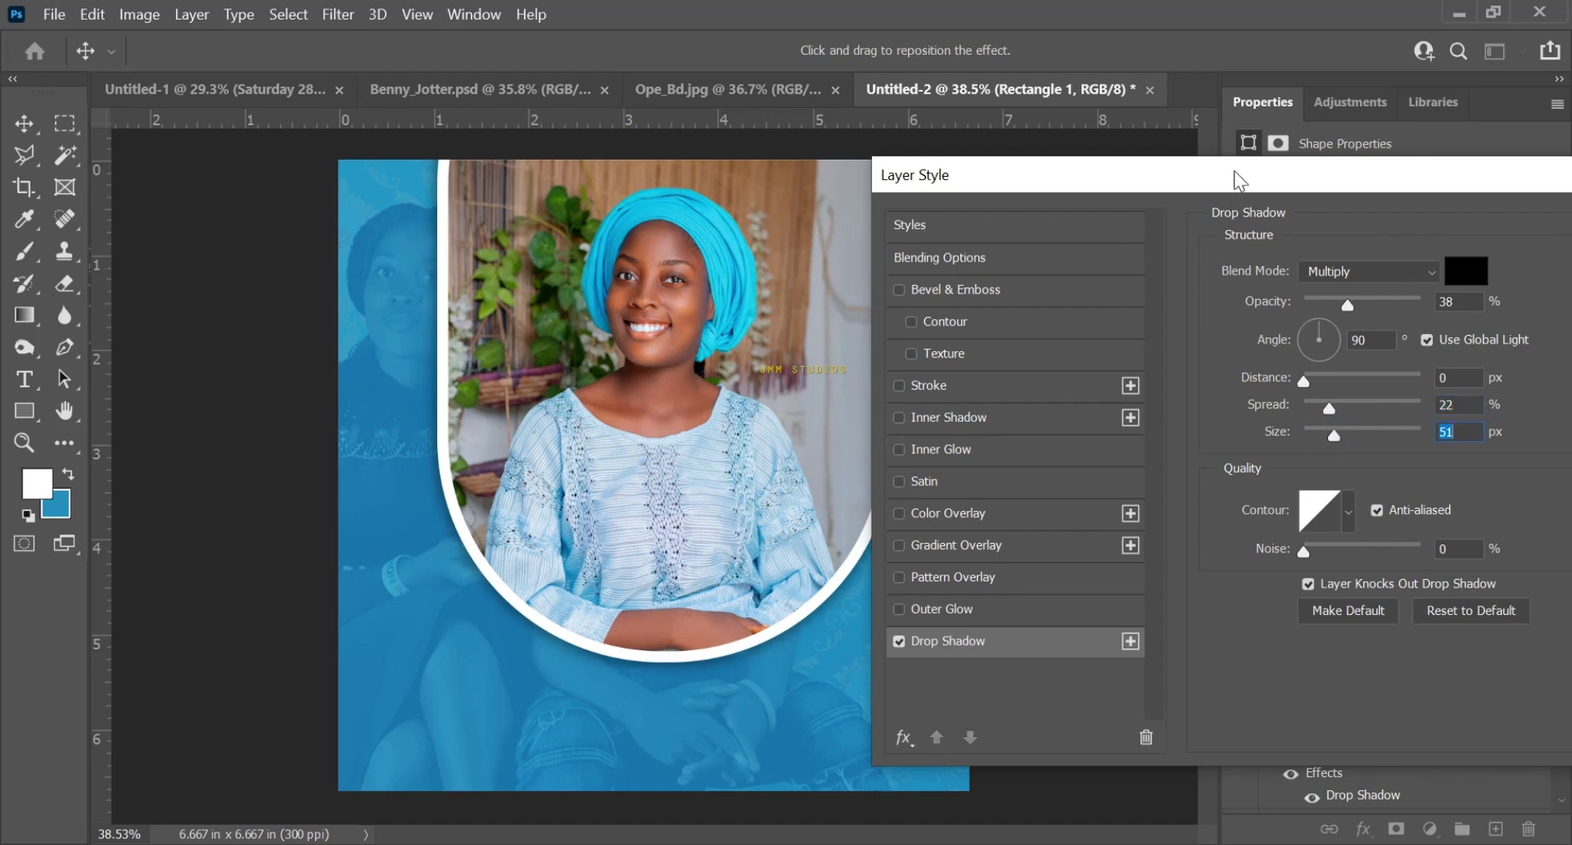
left_click_drag(1232, 168, 868, 221)
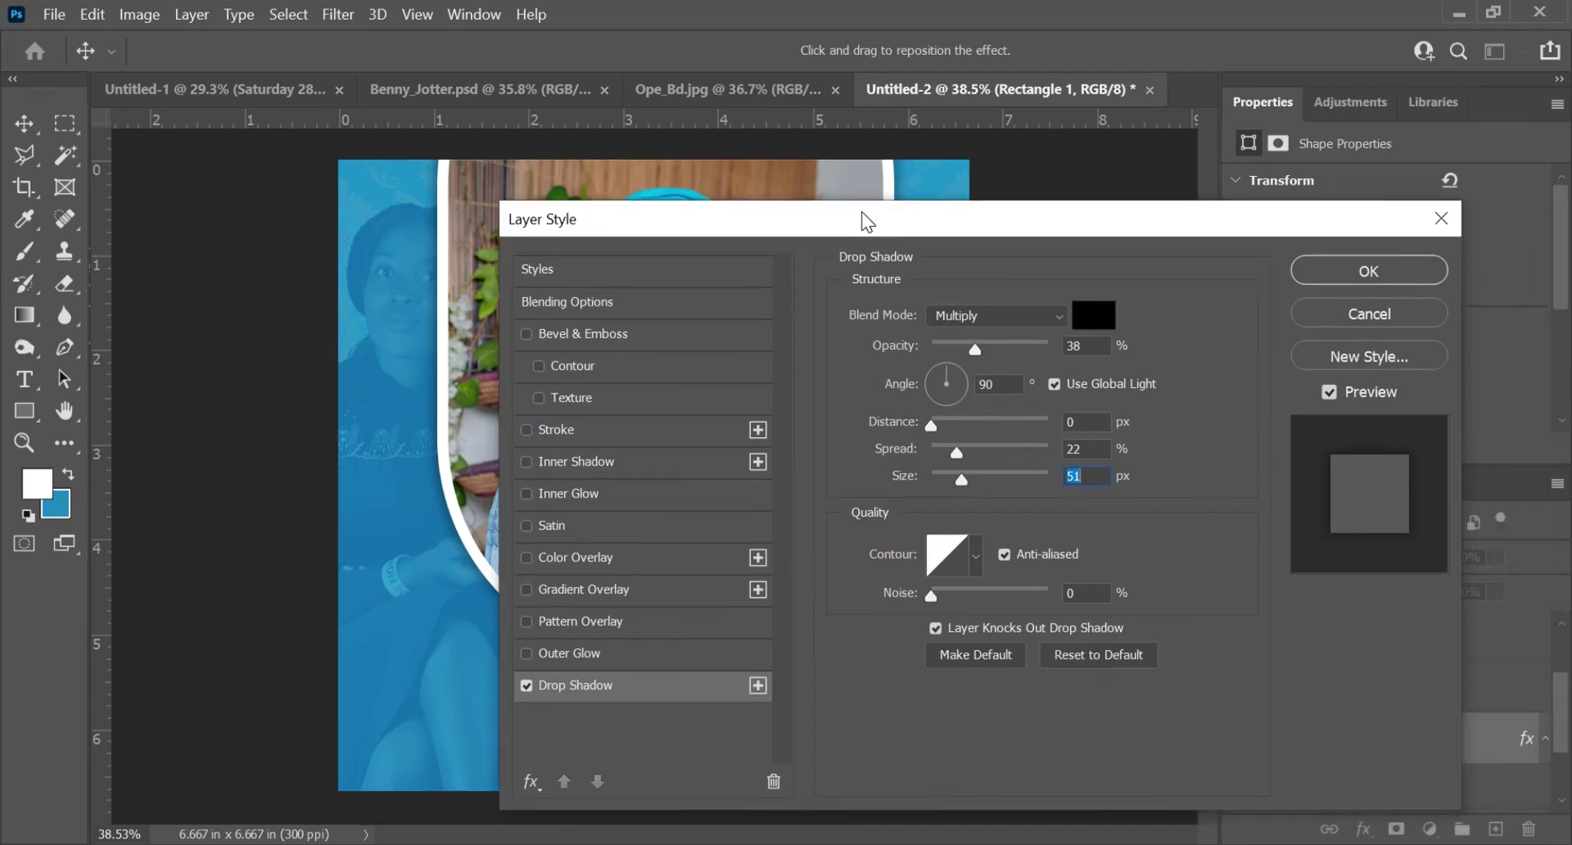
left_click(1314, 270)
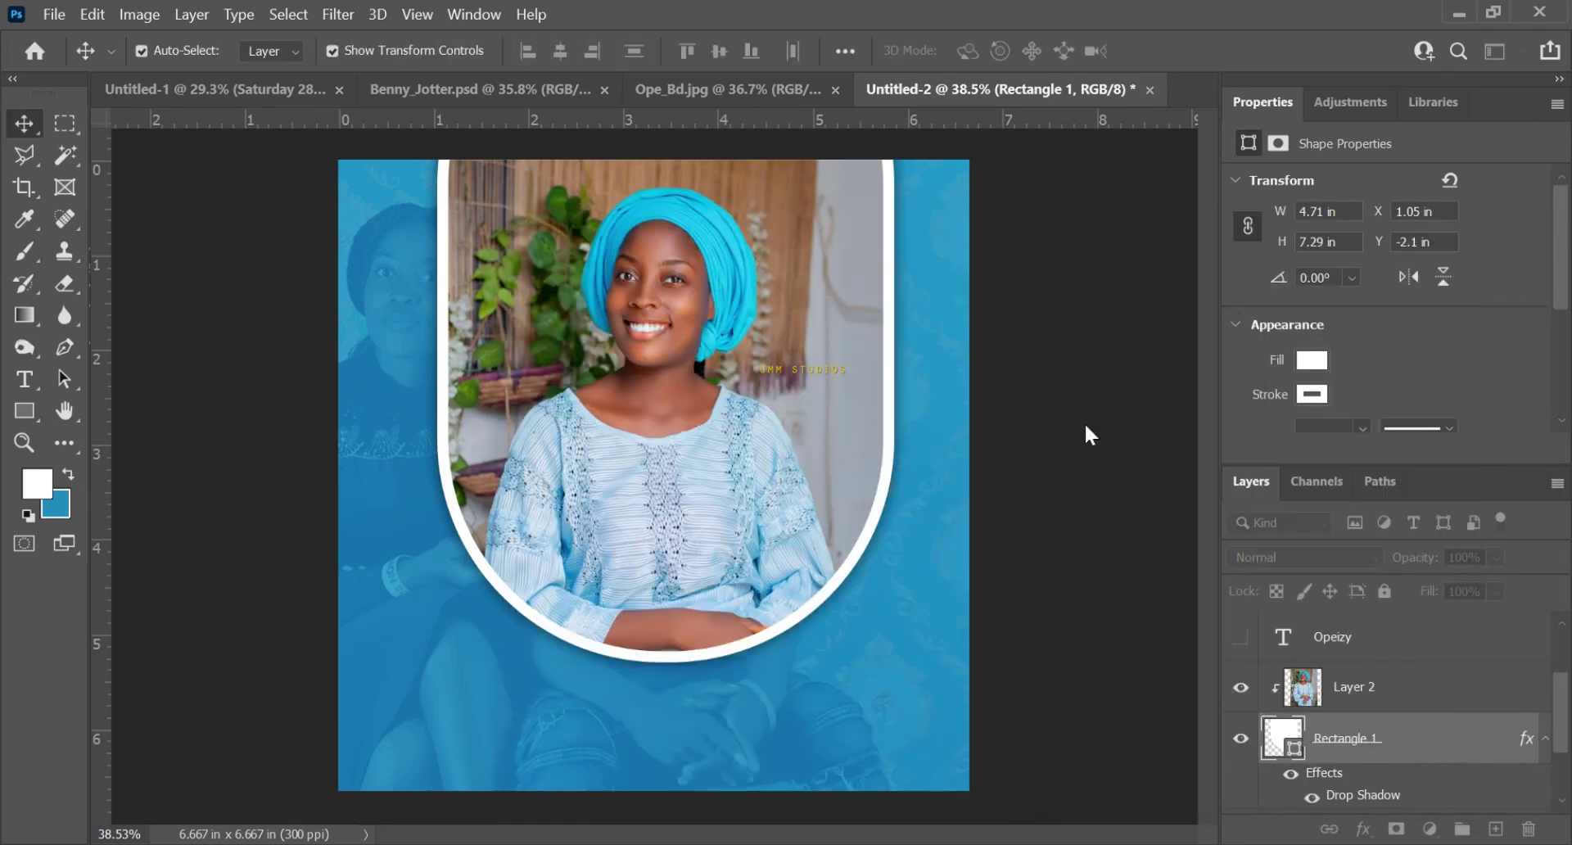
- Collapse the effects list of Rectangle 1 and show the Happy Birthday, March Seventeenth and celebrant's name text layers
scroll(909, 518, "down", 3)
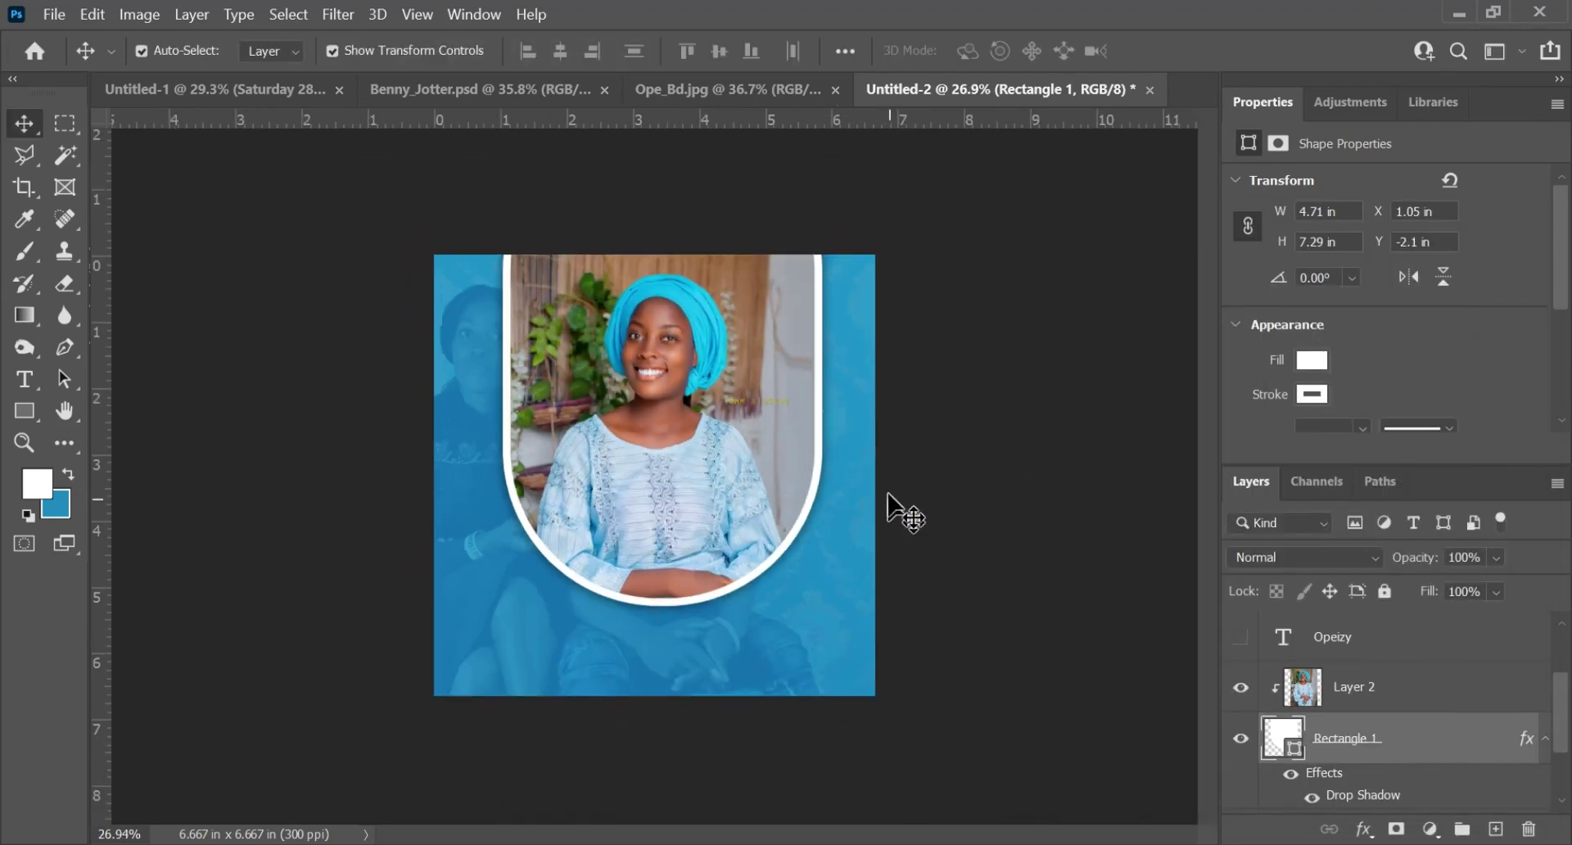
scroll(889, 496, "up", 1)
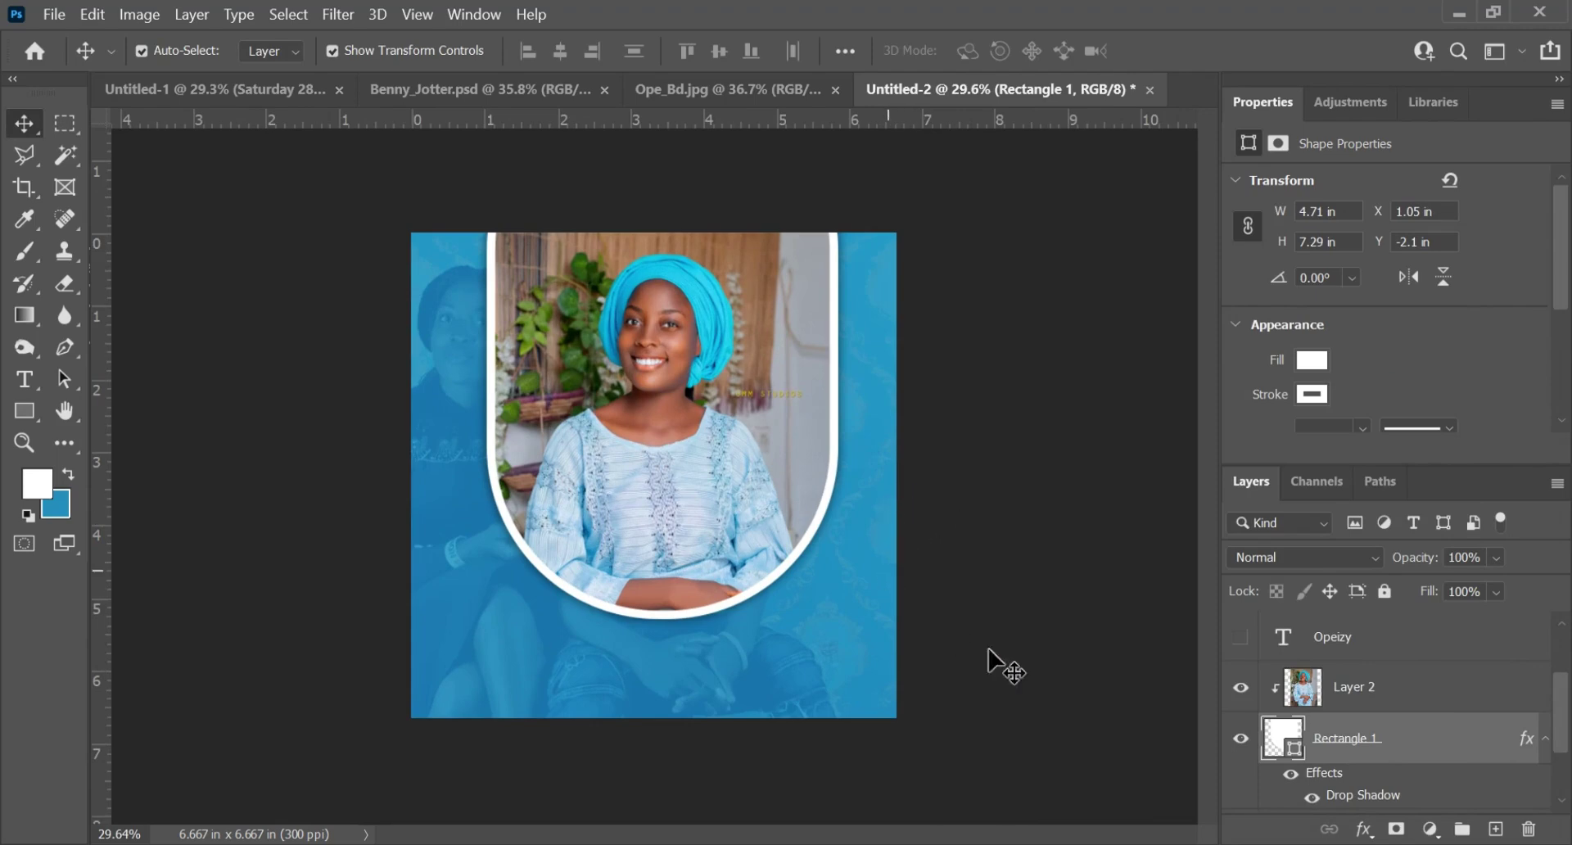
left_click(1545, 737)
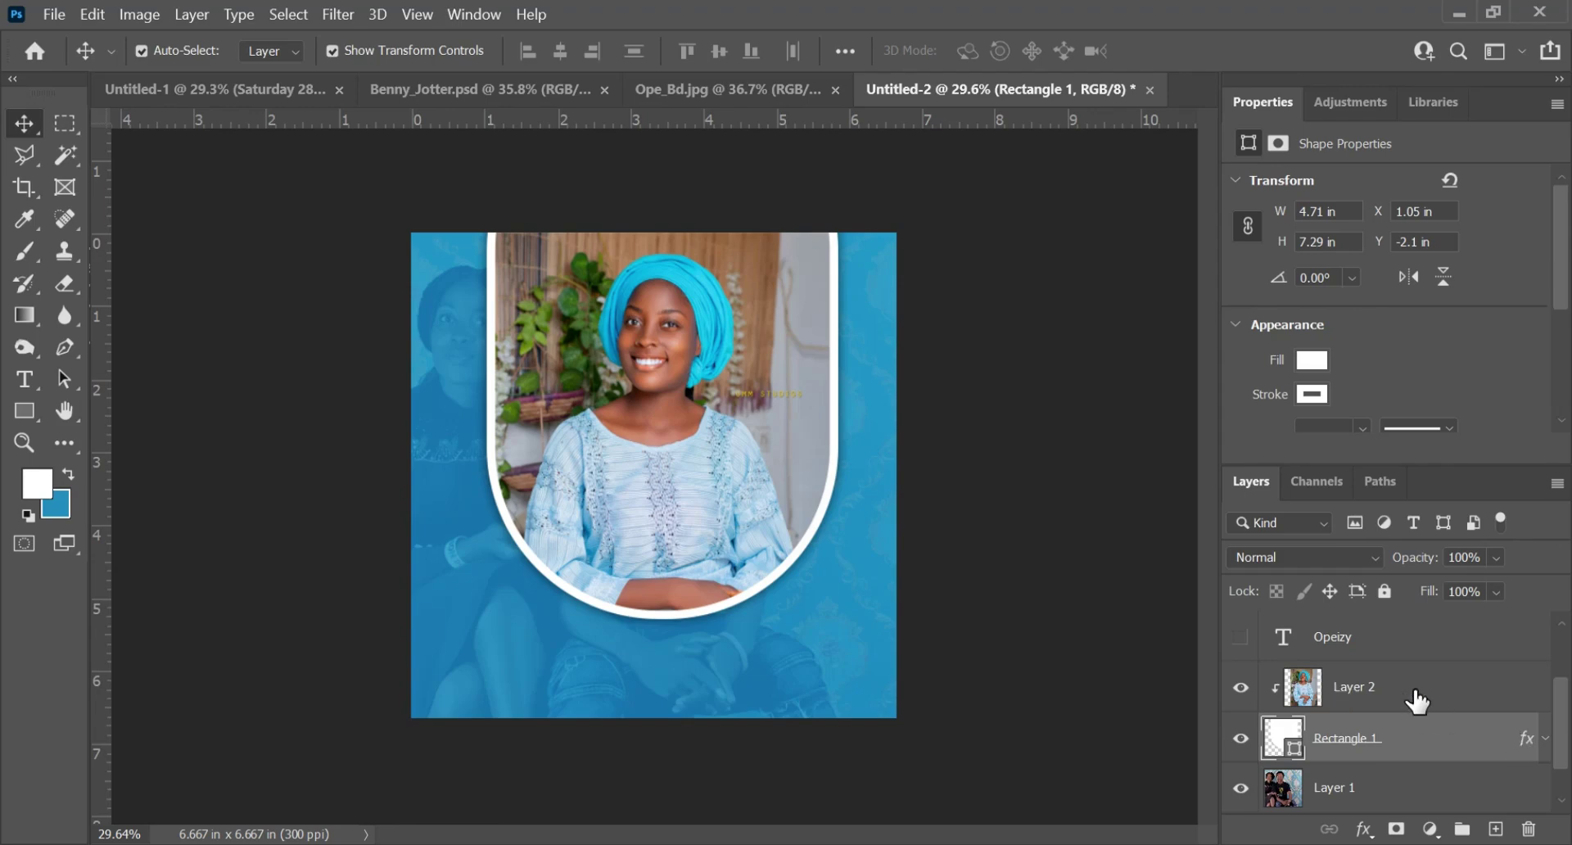
scroll(1395, 709, "up", 2)
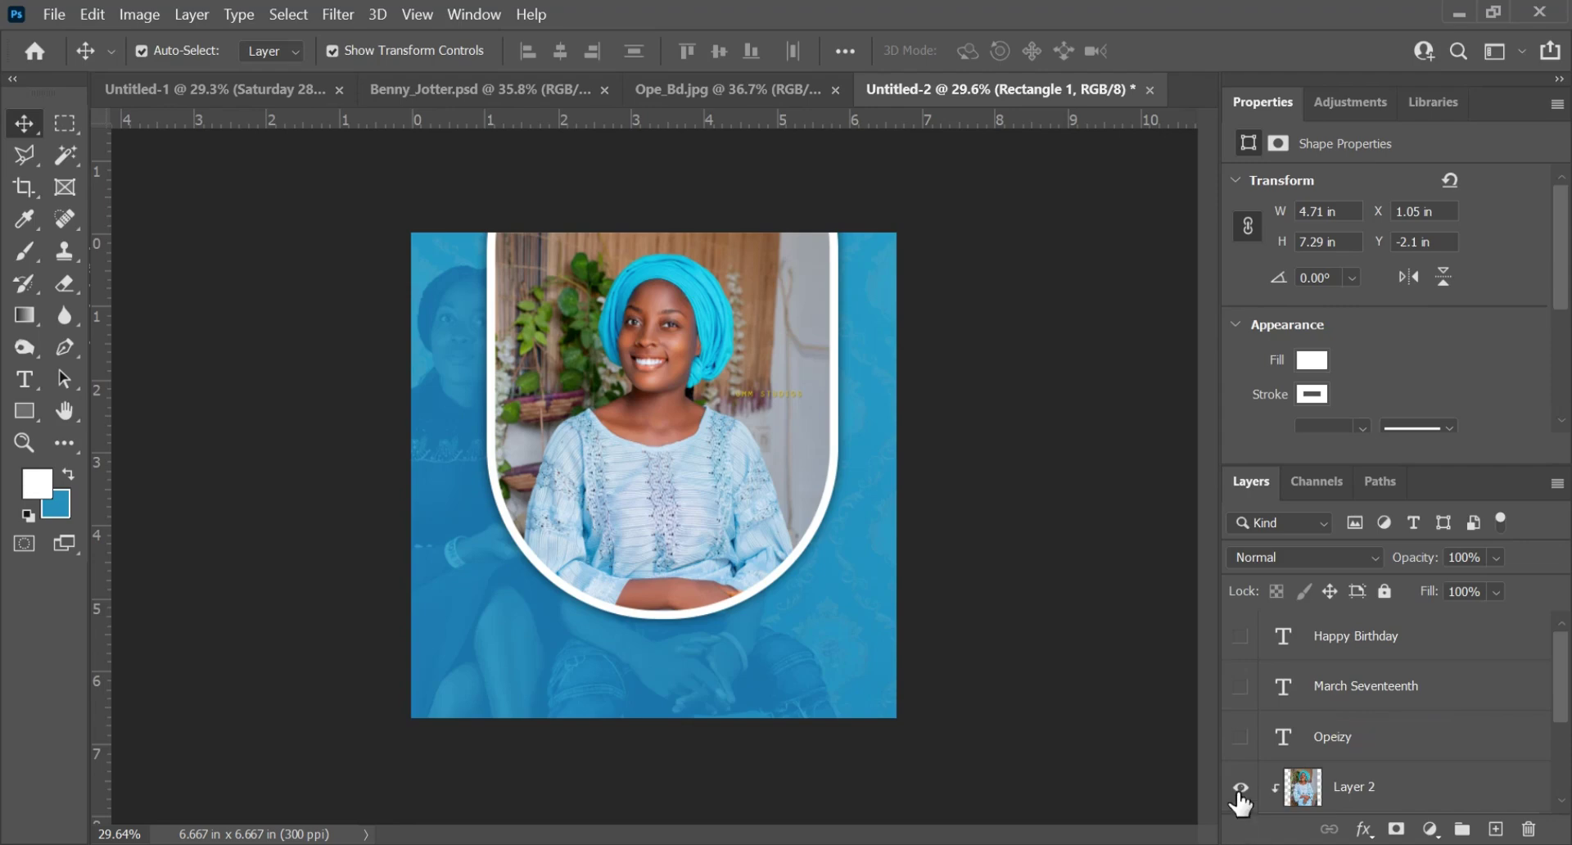
left_click(1242, 687)
left_click(1242, 637)
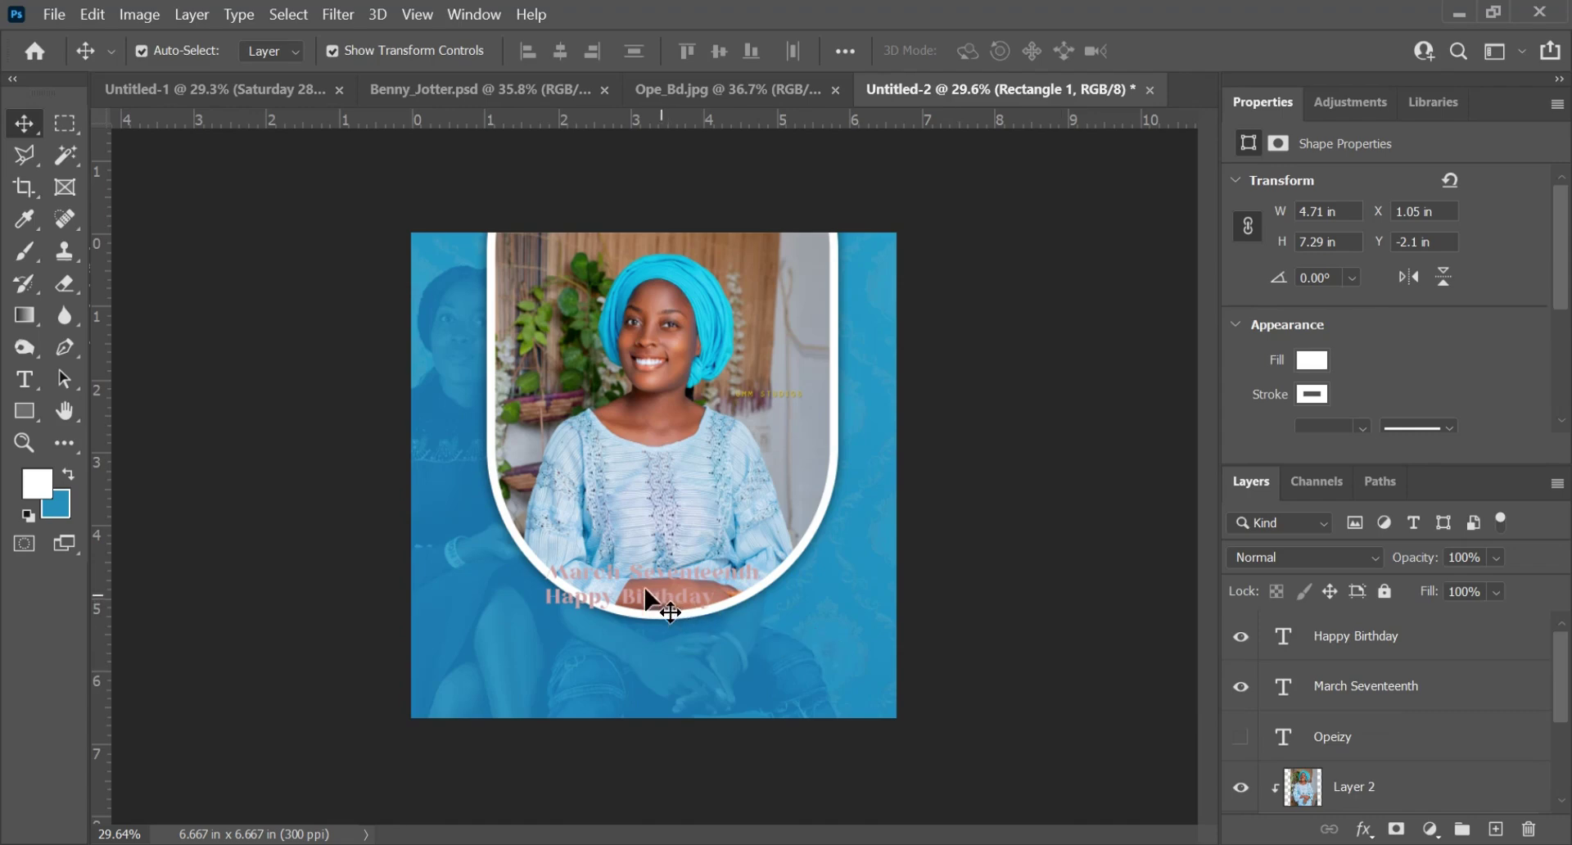
left_click(1242, 738)
- Draw a rectangle about 724 px wide and 187 px high on the blue area just below the portrait frame
left_click(24, 411)
left_click_drag(568, 635, 741, 678)
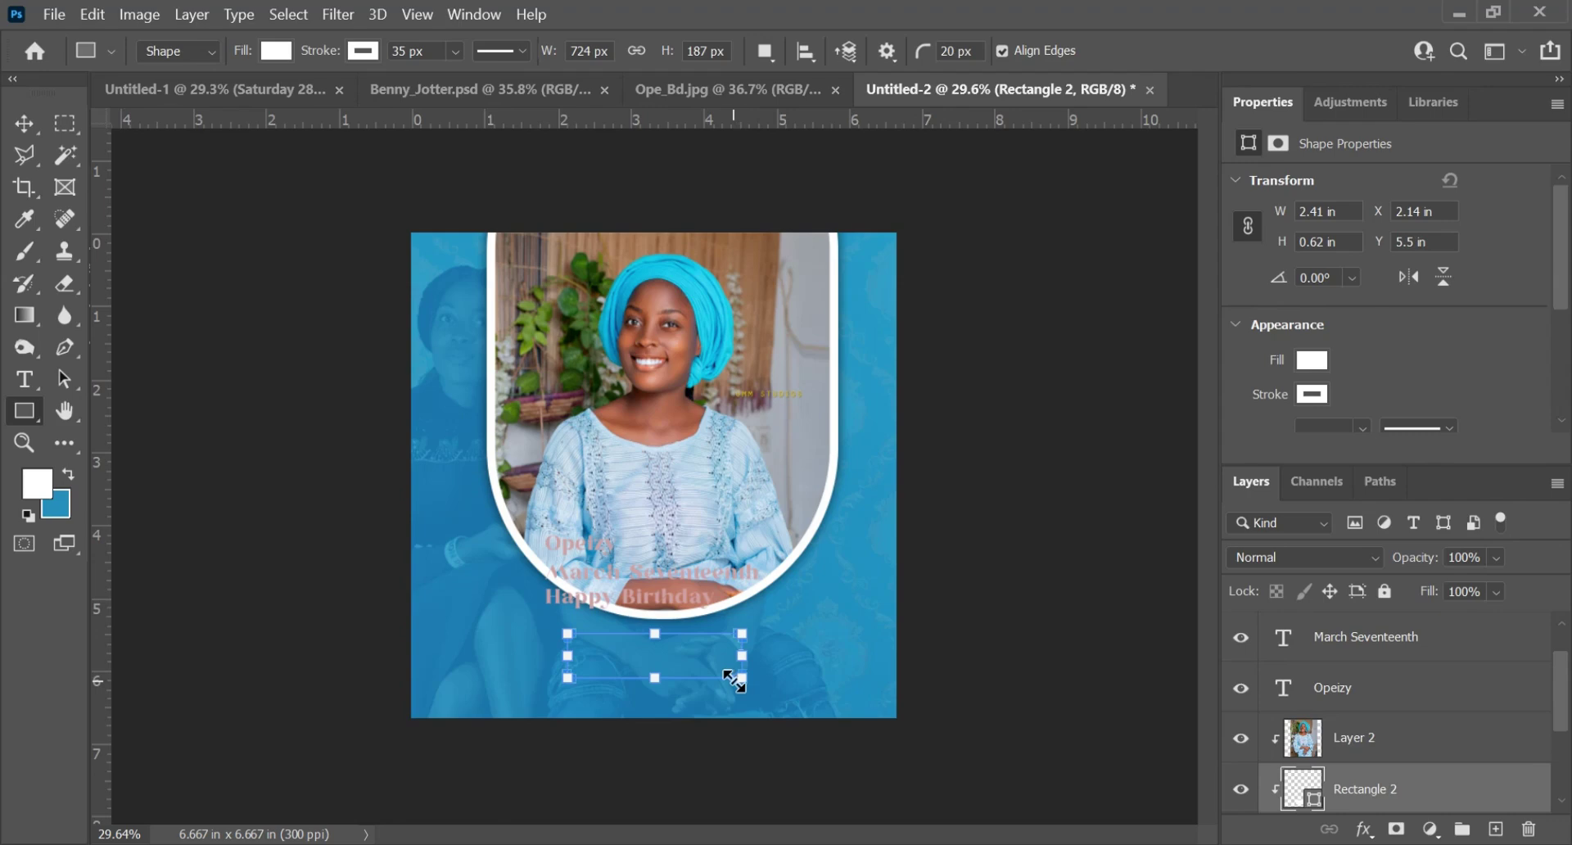
- Undo the last rectangle and redraw it above Layer 2, about 753 px wide and 185 px high, just below the portrait frame
key("ctrl+z")
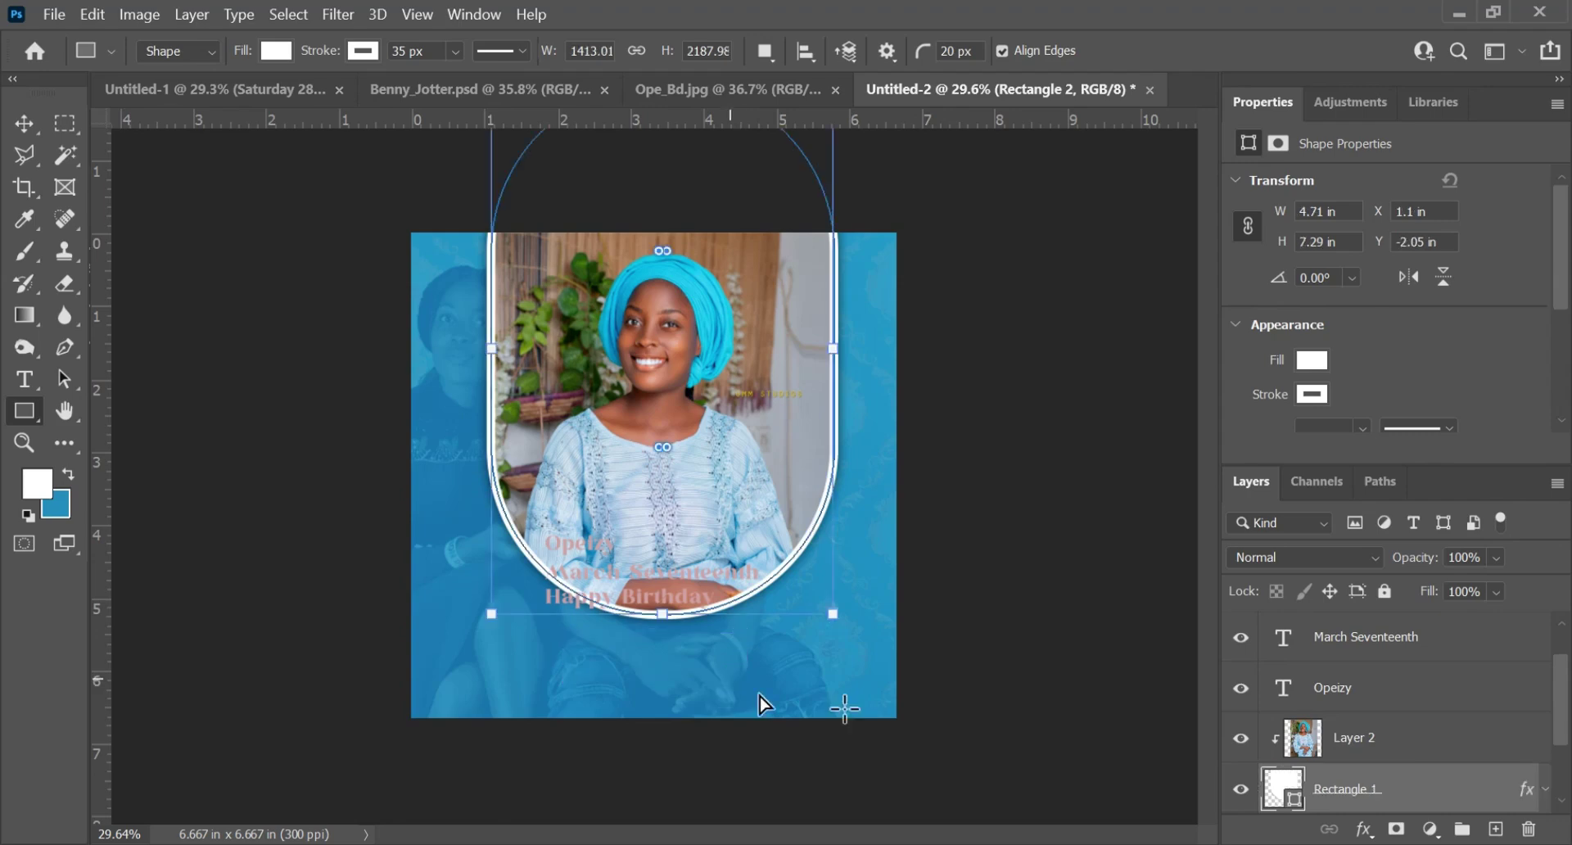
left_click(1432, 727)
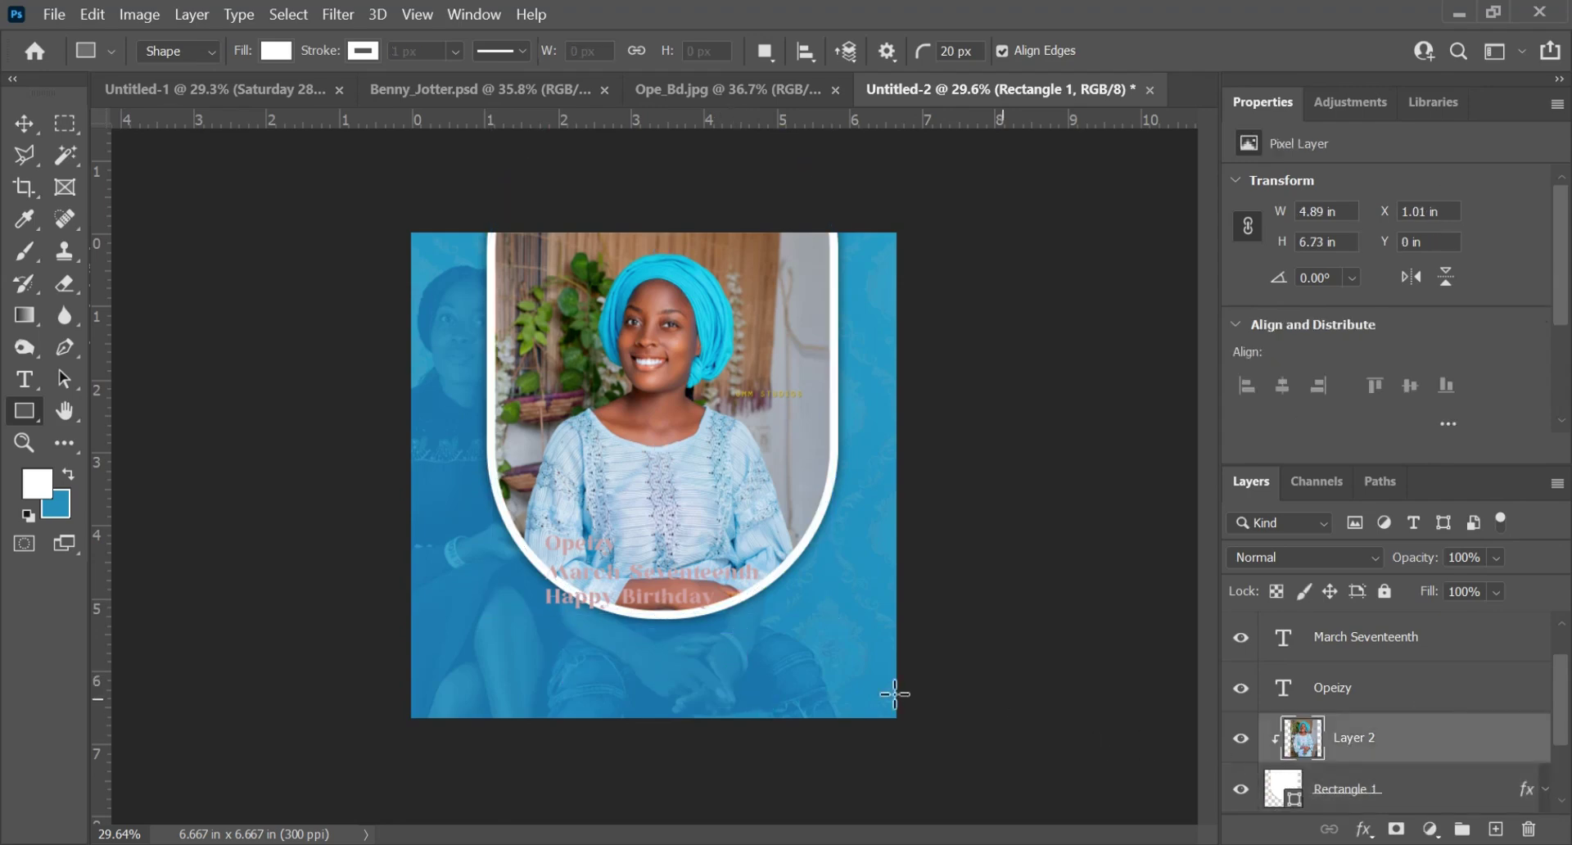
left_click_drag(569, 634, 758, 676)
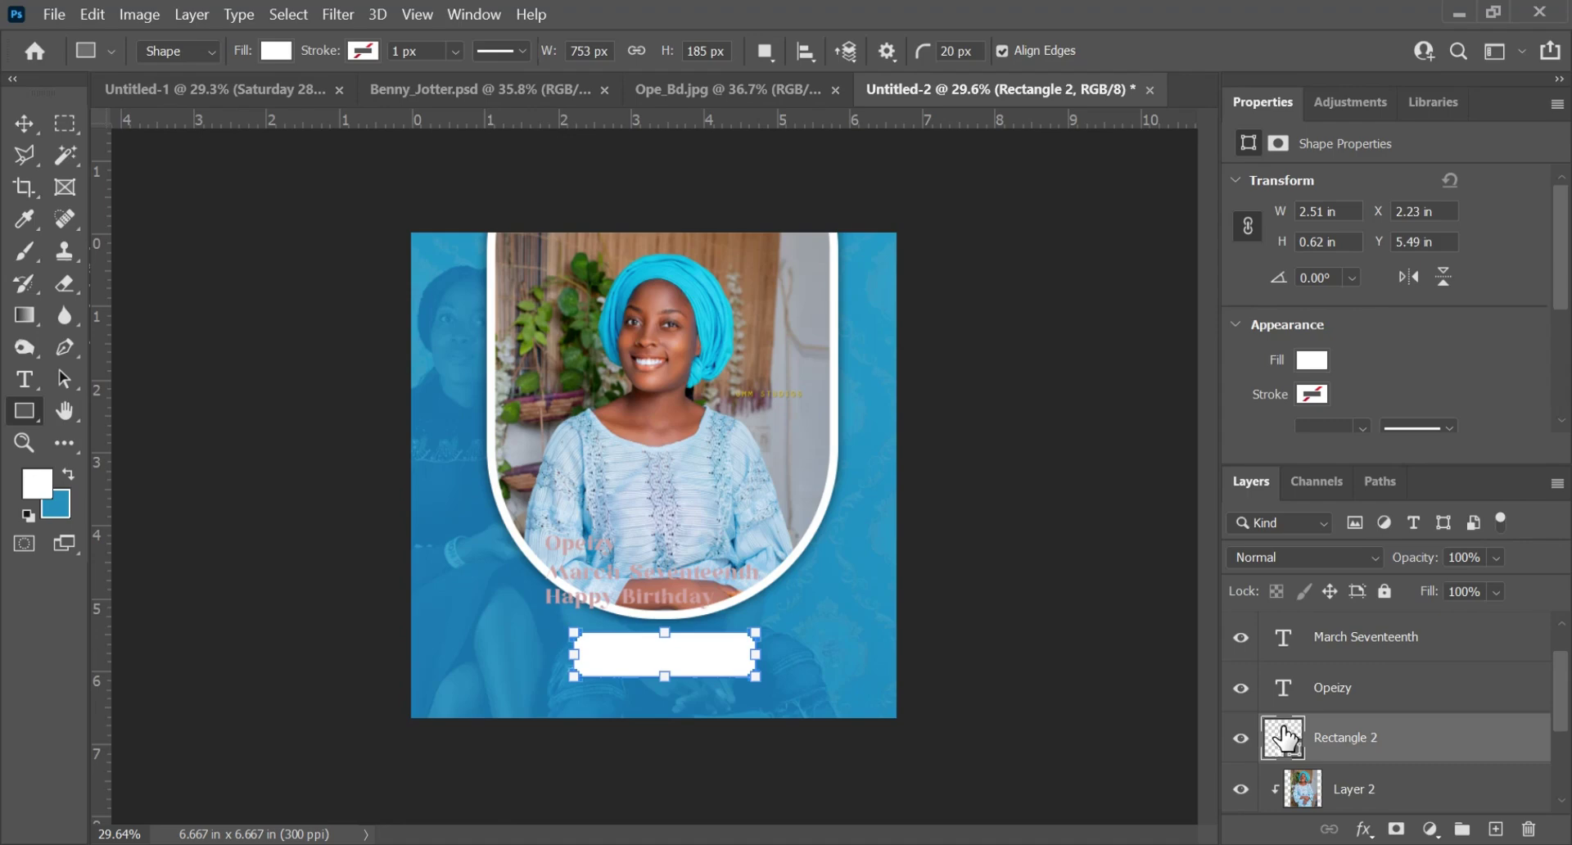
- Set all corner radii of Rectangle 2 to 0 px and unlink the corner values
scroll(1353, 370, "down", 3)
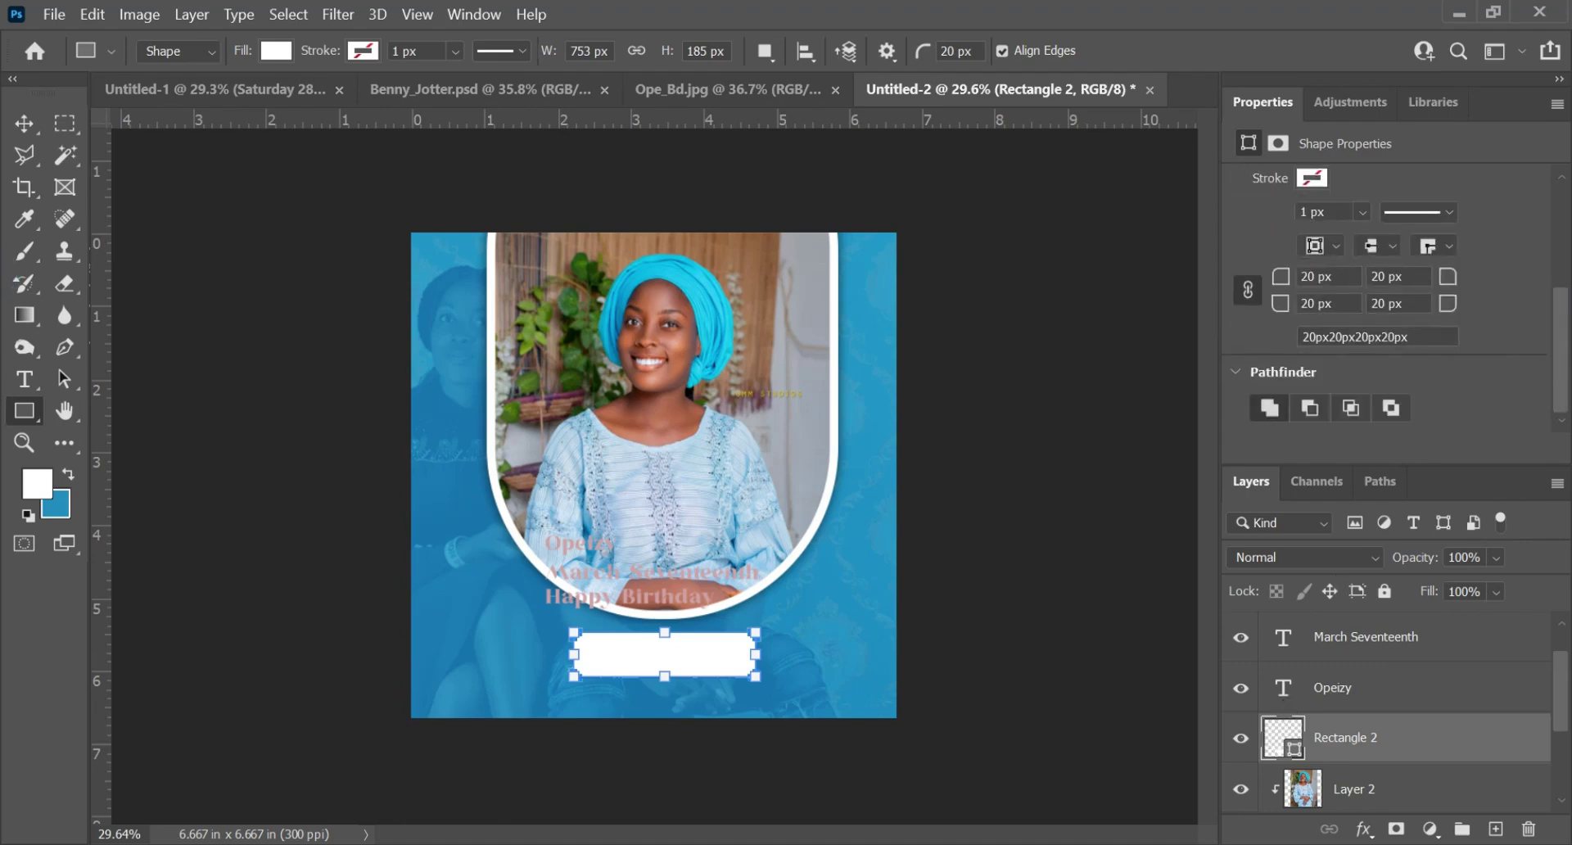
left_click(1328, 303)
key("Return")
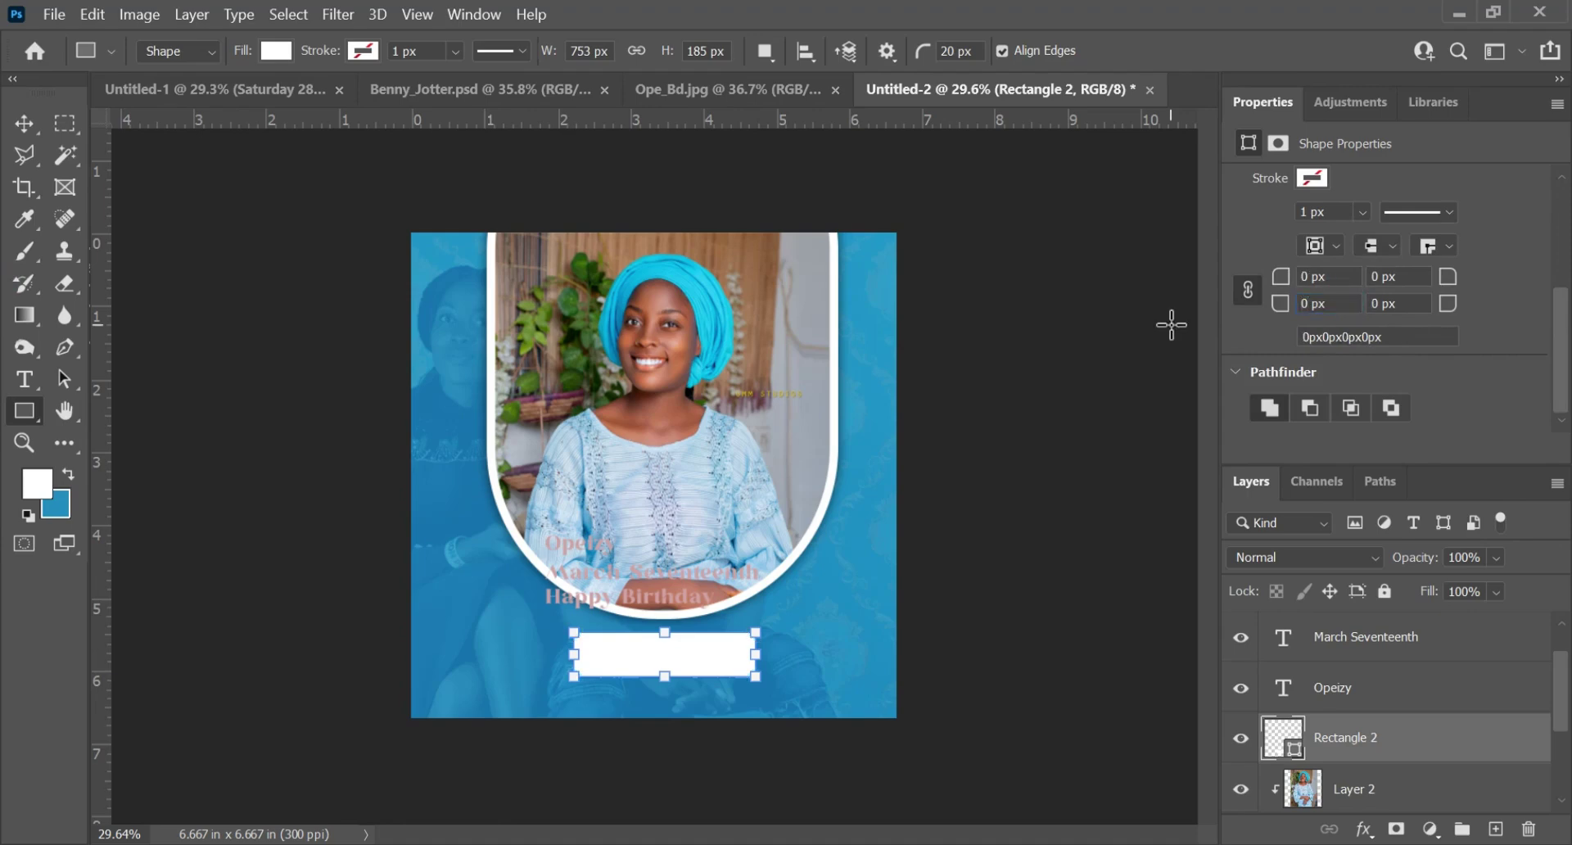
left_click(1246, 290)
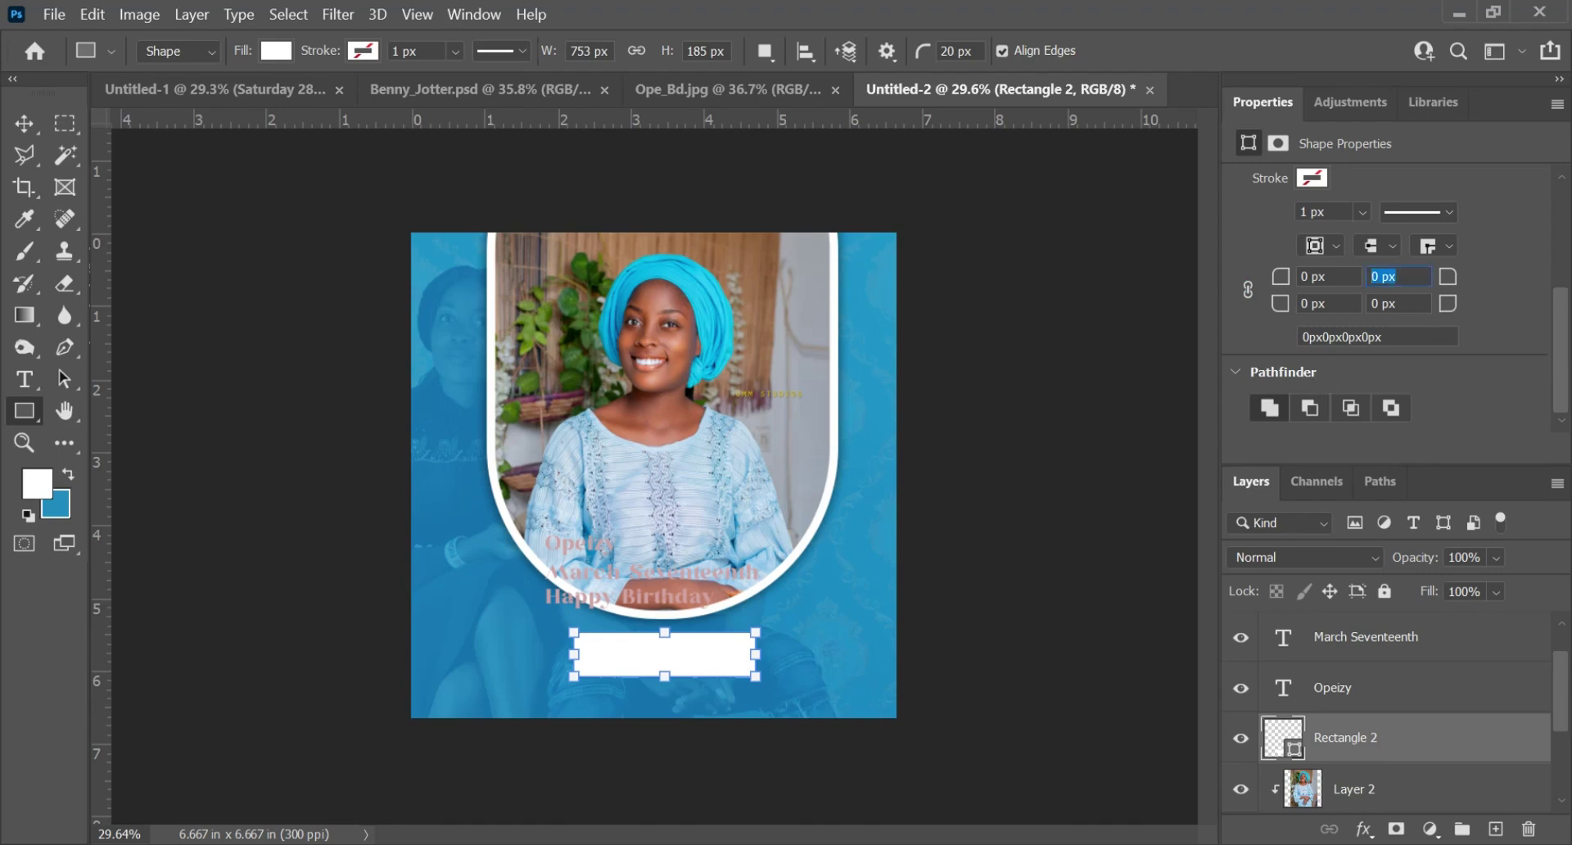
- Round the top-right and bottom-left corners of Rectangle 2 to 20 px
type("20")
key("Return")
left_click_drag(1339, 307, 1213, 321)
type("20")
key("Return")
- Try a top-right corner radius of 50 px on Rectangle 2, followed by 75 px
left_click_drag(1410, 277, 1240, 280)
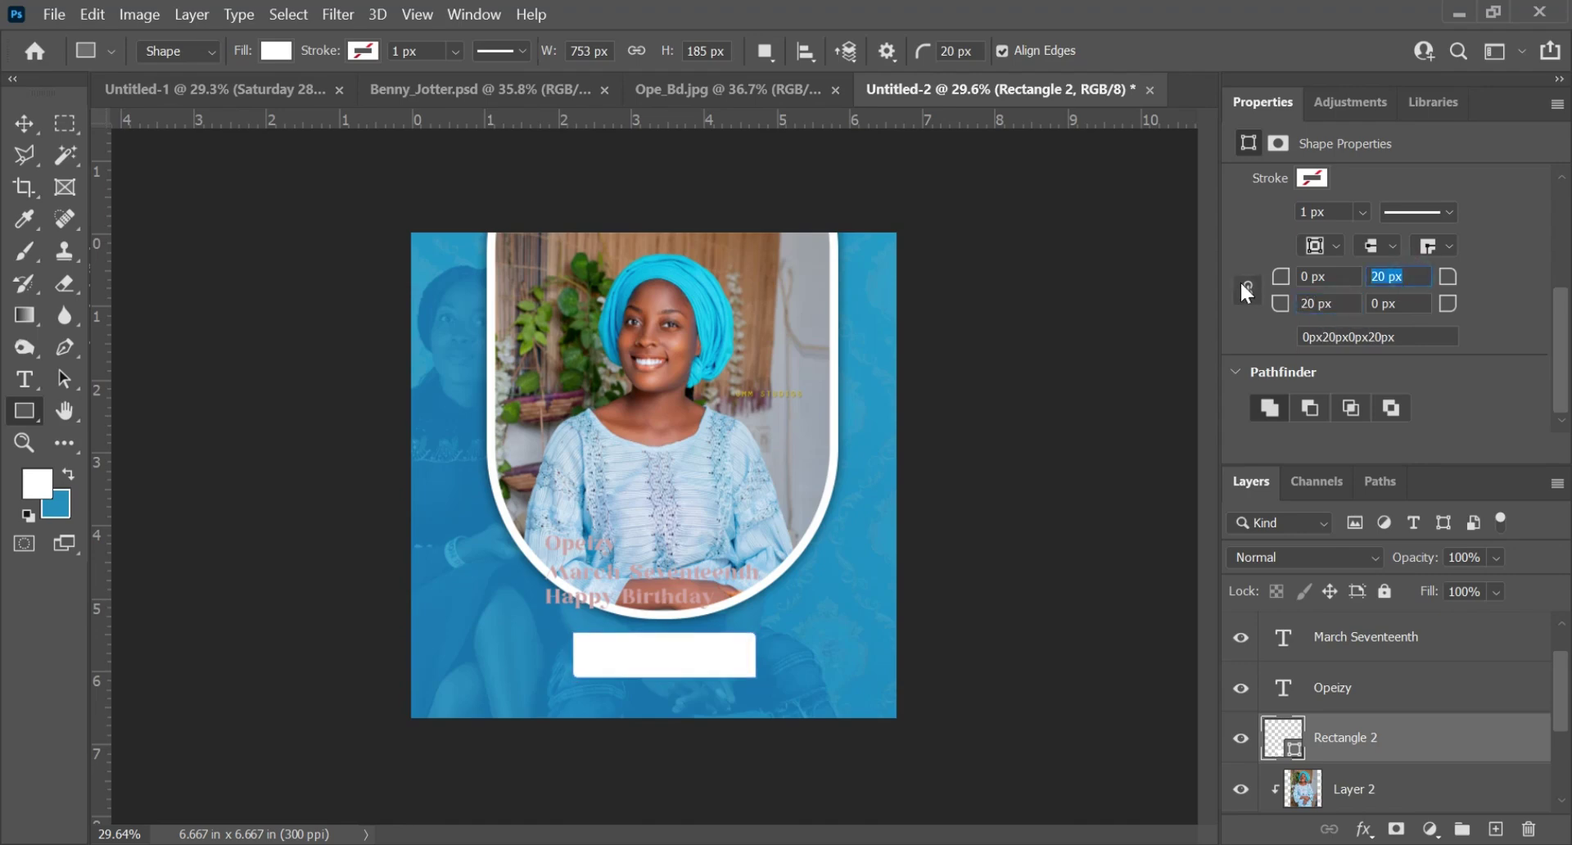
type("50")
key("Return")
left_click_drag(1419, 276, 1348, 303)
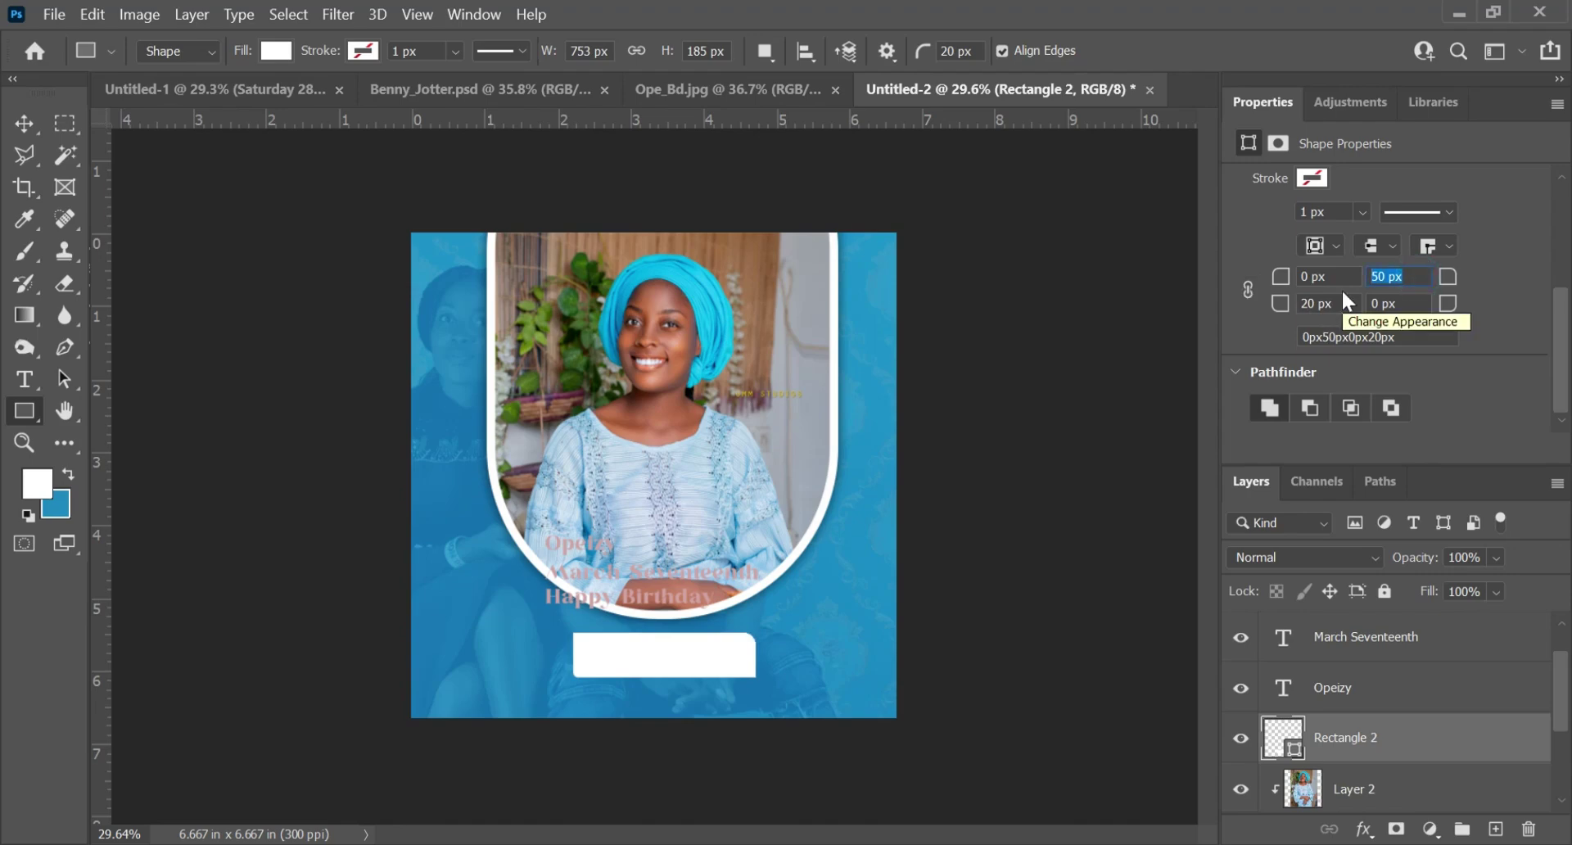
type("75")
key("Return")
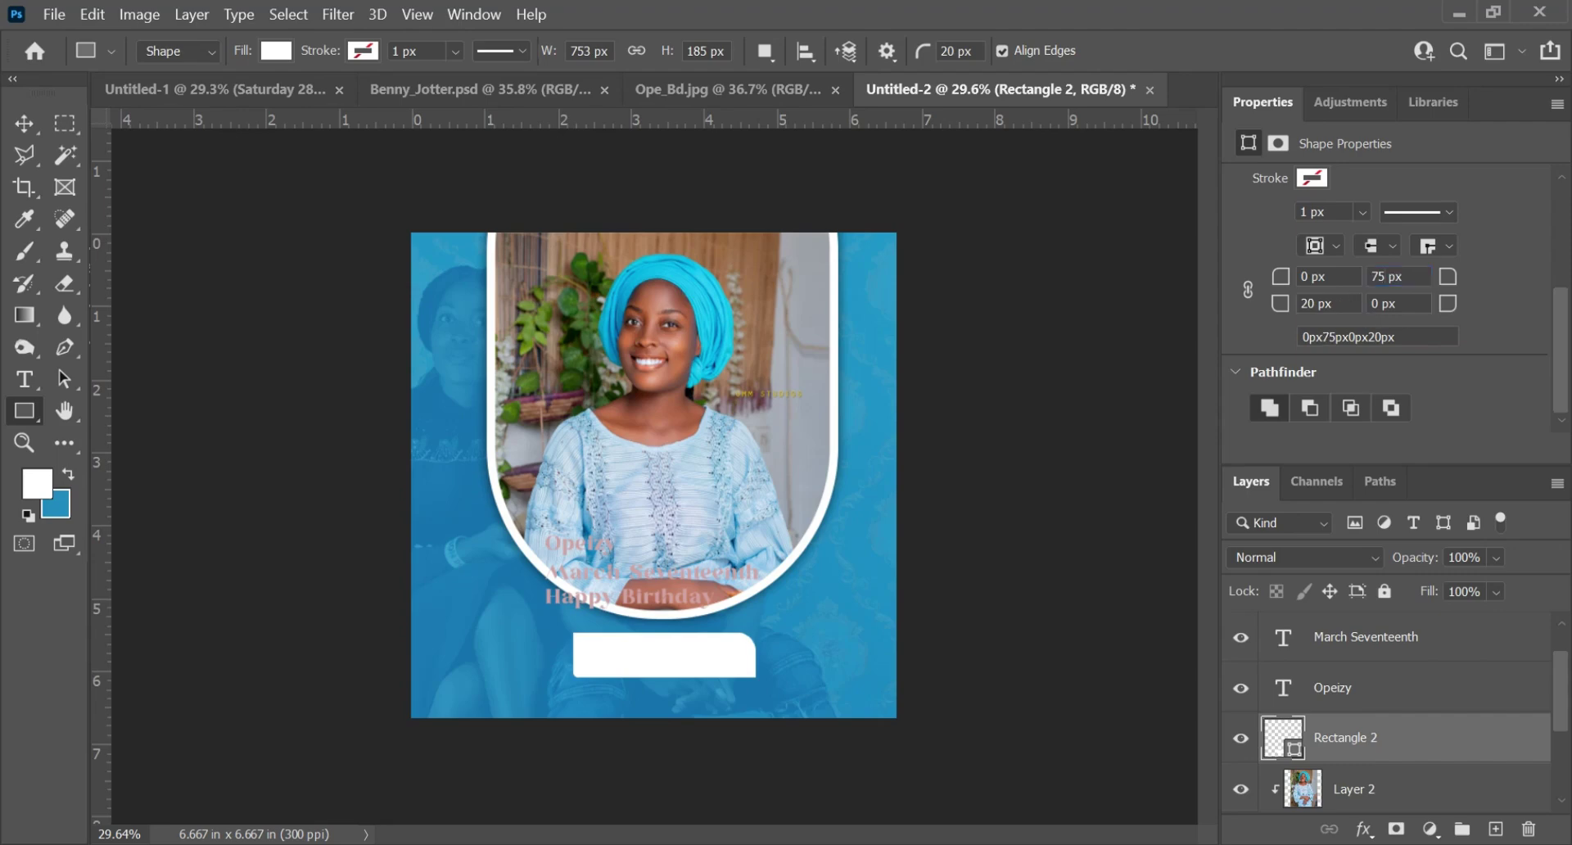
- Set both the top-right and bottom-left corner radii of Rectangle 2 to 80 px
left_click(1335, 303)
key("Tab")
type("80")
key("Return")
left_click(1341, 304)
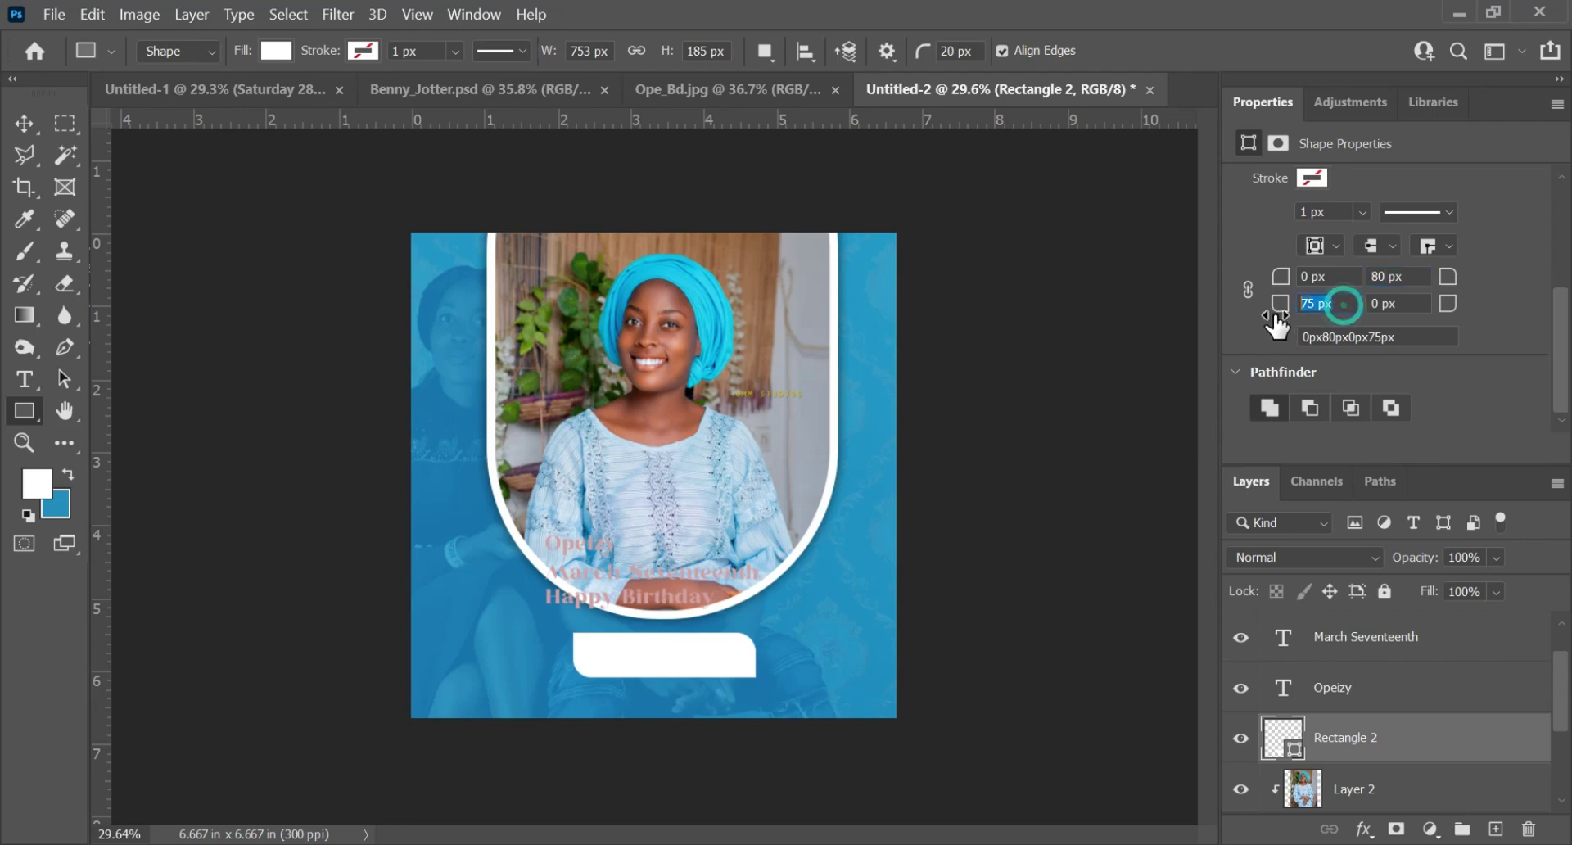
type("80")
key("Return")
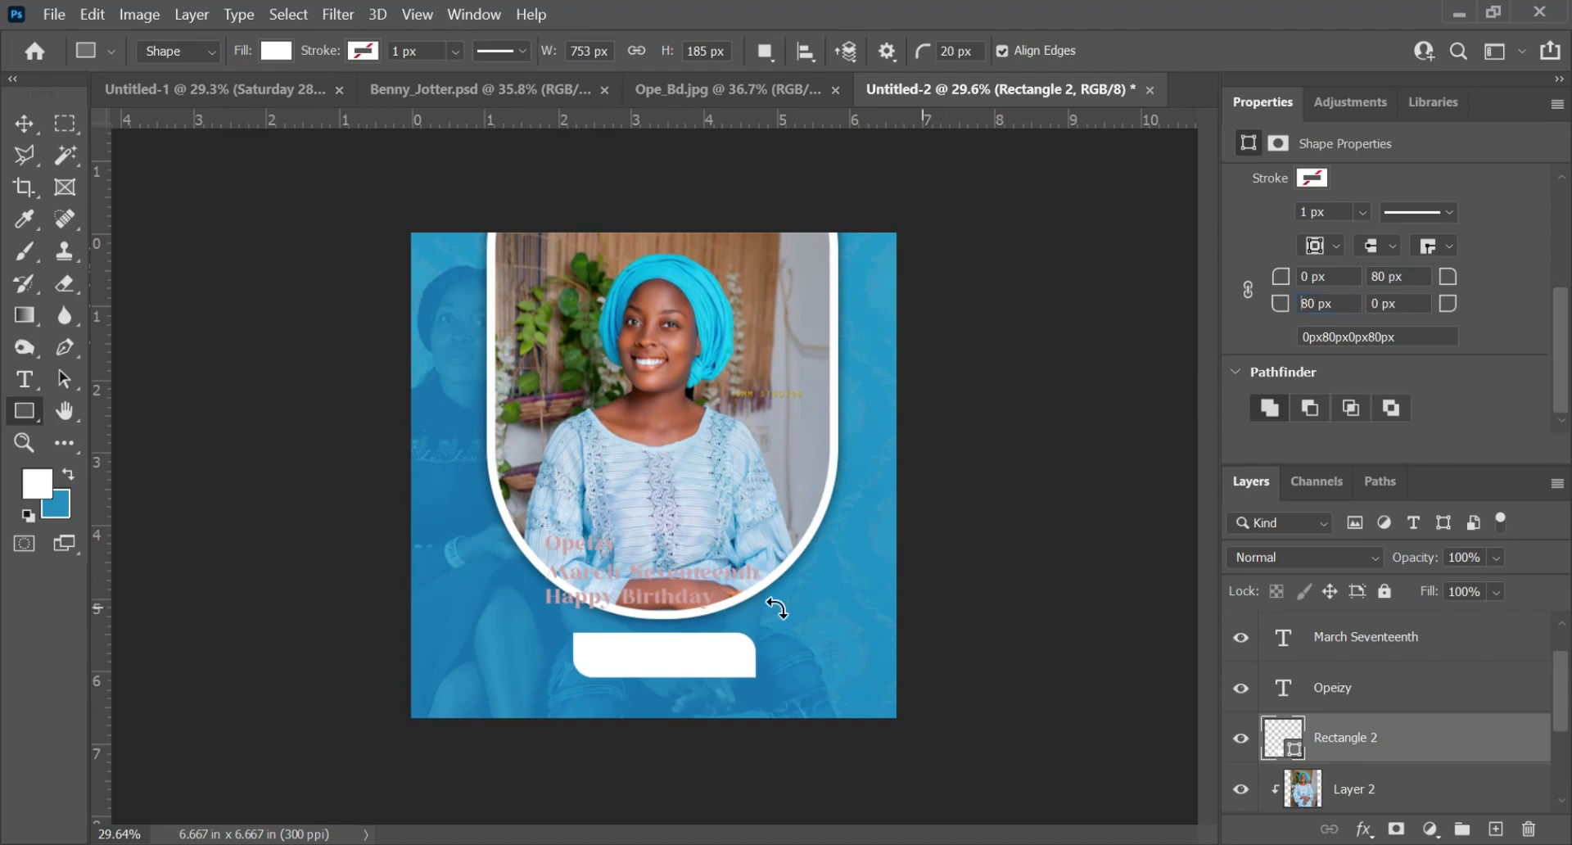
- Centre Rectangle 2 horizontally on the canvas and clear the selection
key("v")
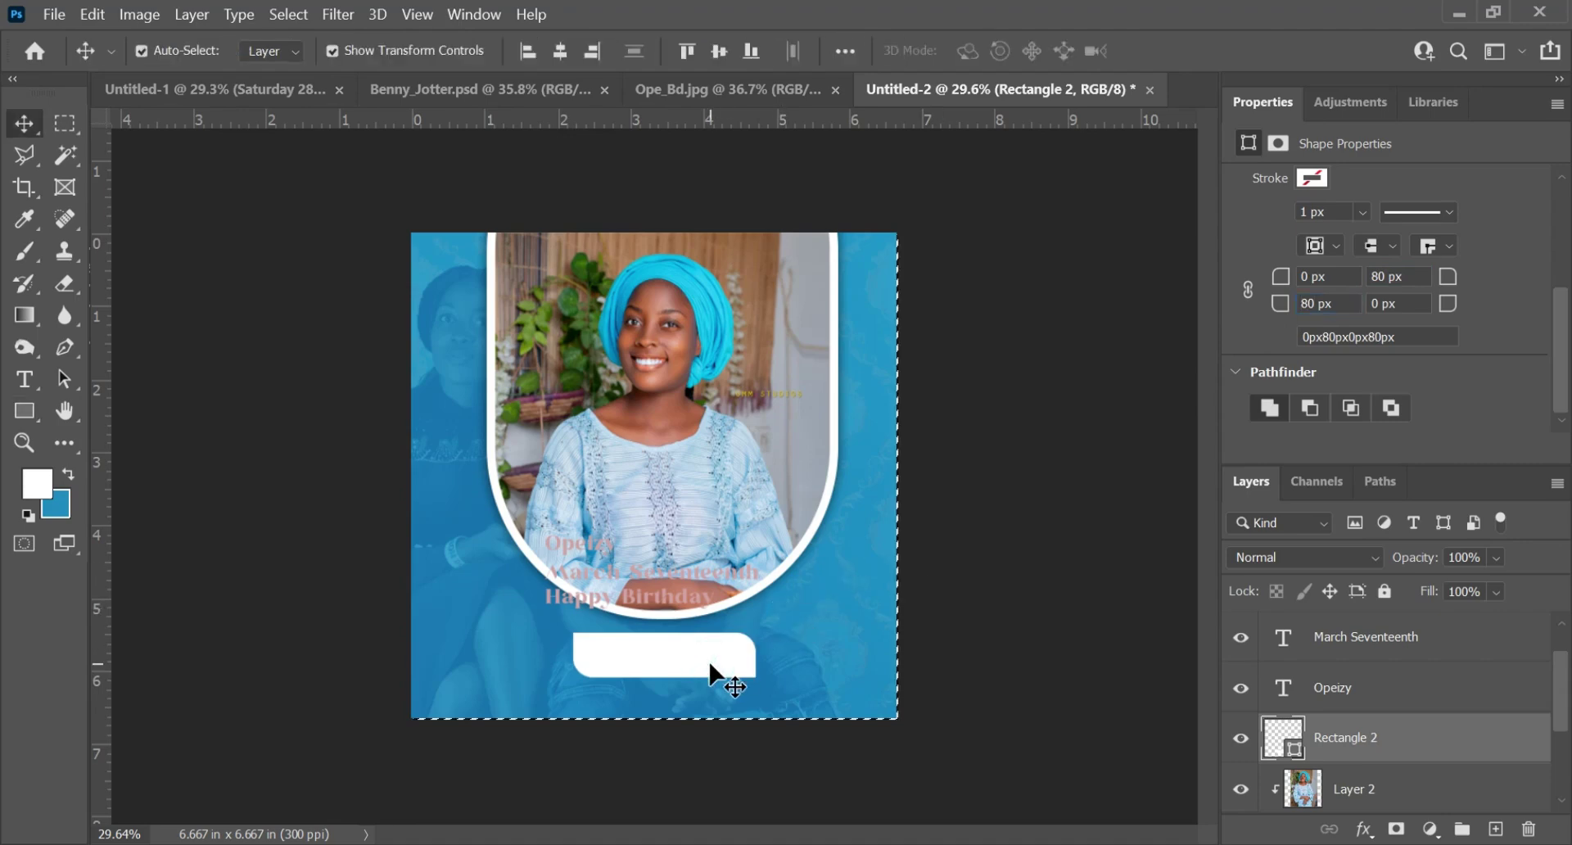
left_click(563, 49)
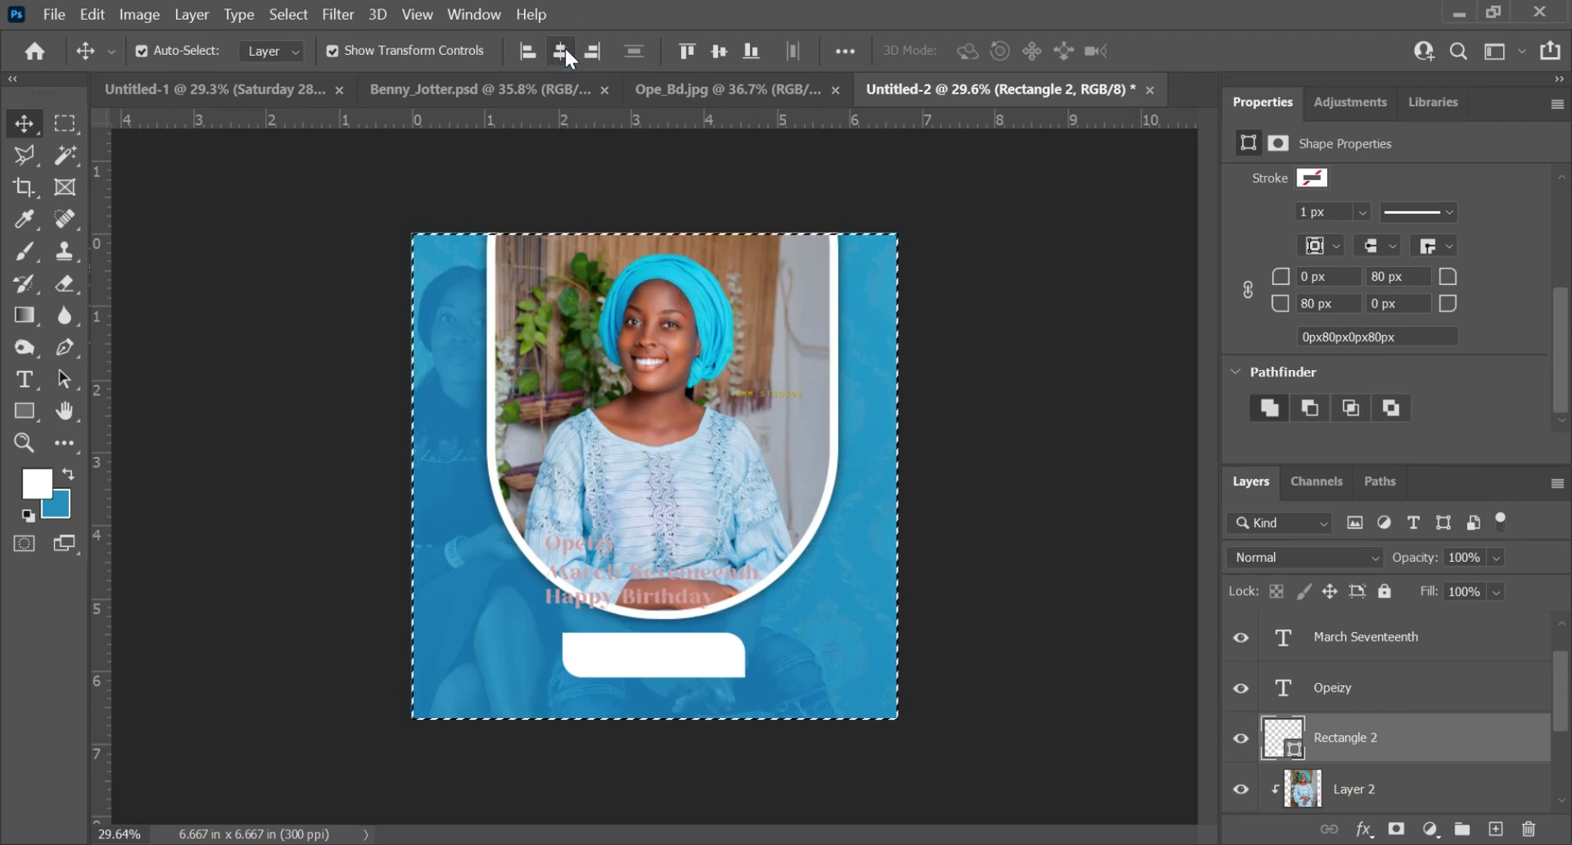
key("ctrl")
key("ctrl+d")
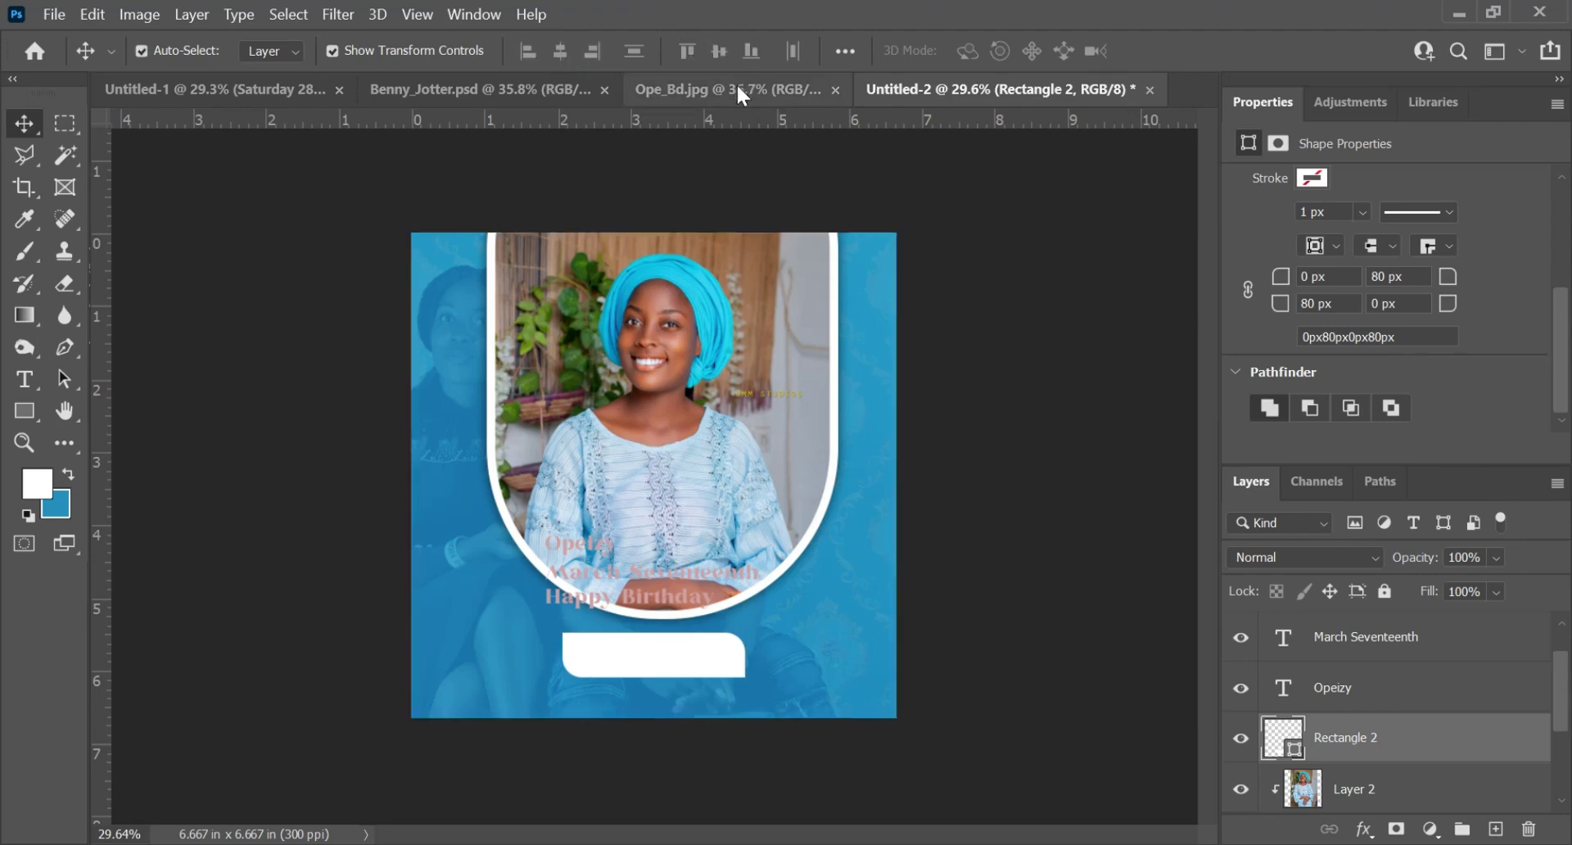
- Fill Rectangle 2 with a darker shade of the sampled background blue 1c89c1
double_click(1283, 737)
left_click(1097, 448)
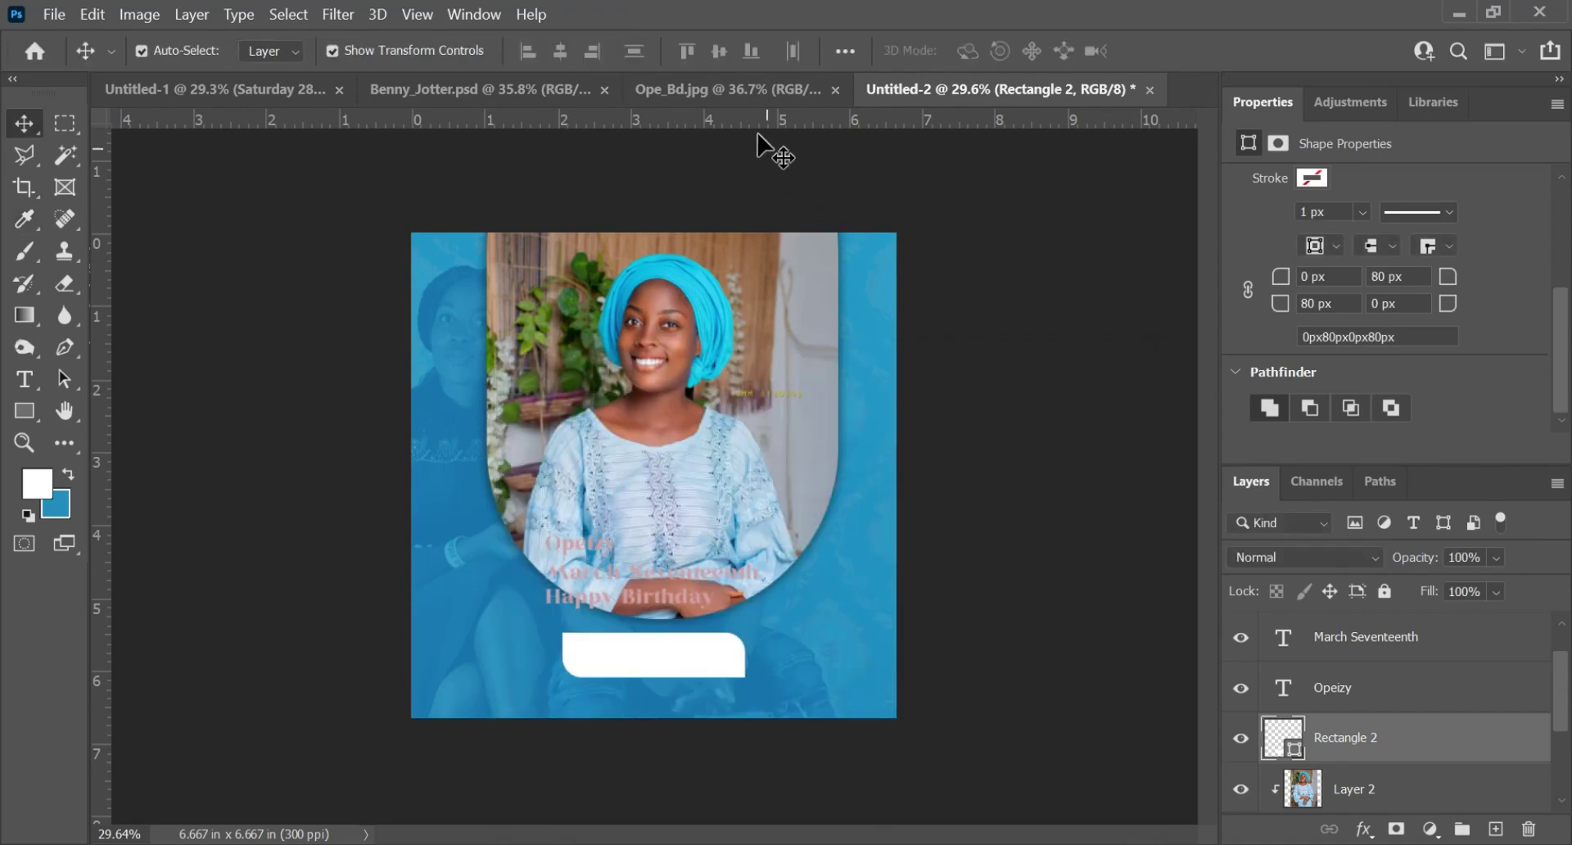
left_click_drag(712, 361, 994, 162)
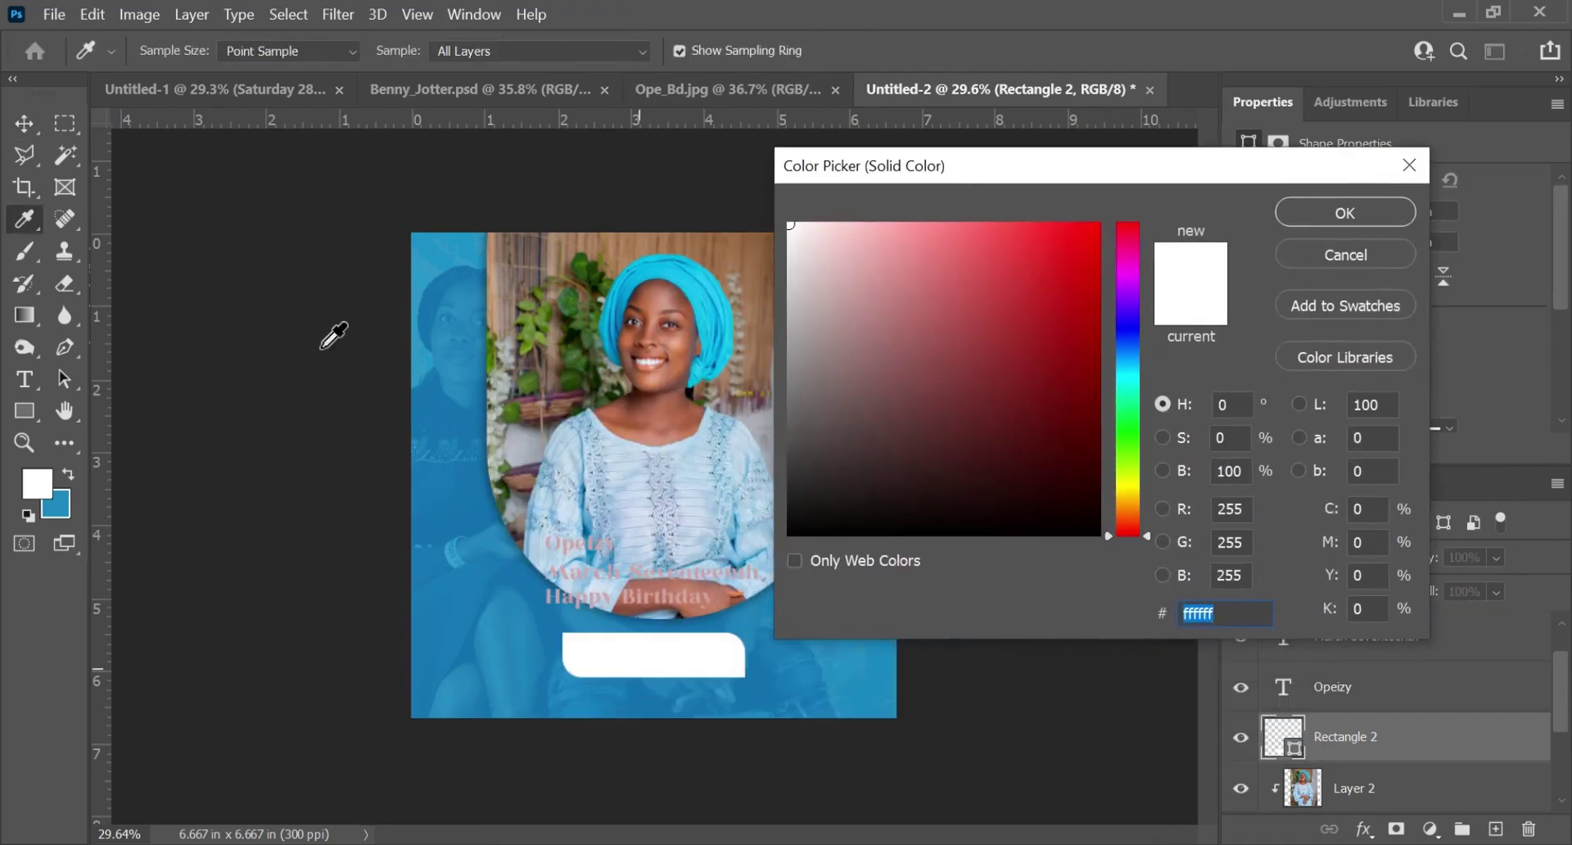
left_click(55, 506)
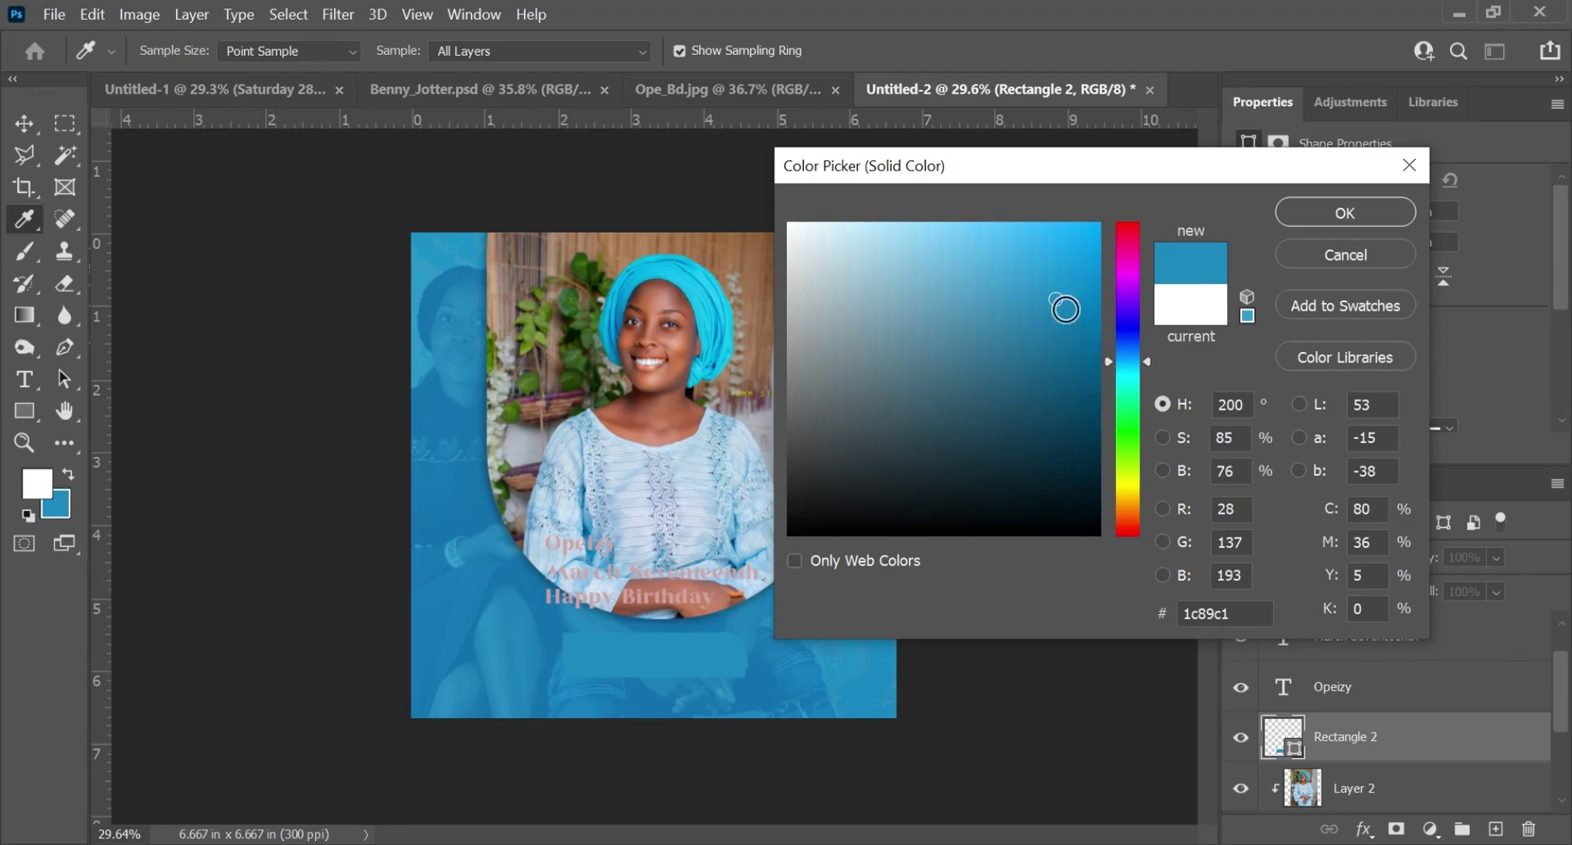
left_click(1067, 364)
mouse_move(1067, 364)
left_mouse_down()
mouse_move(1083, 380)
mouse_move(1077, 341)
left_mouse_up()
left_click(1343, 215)
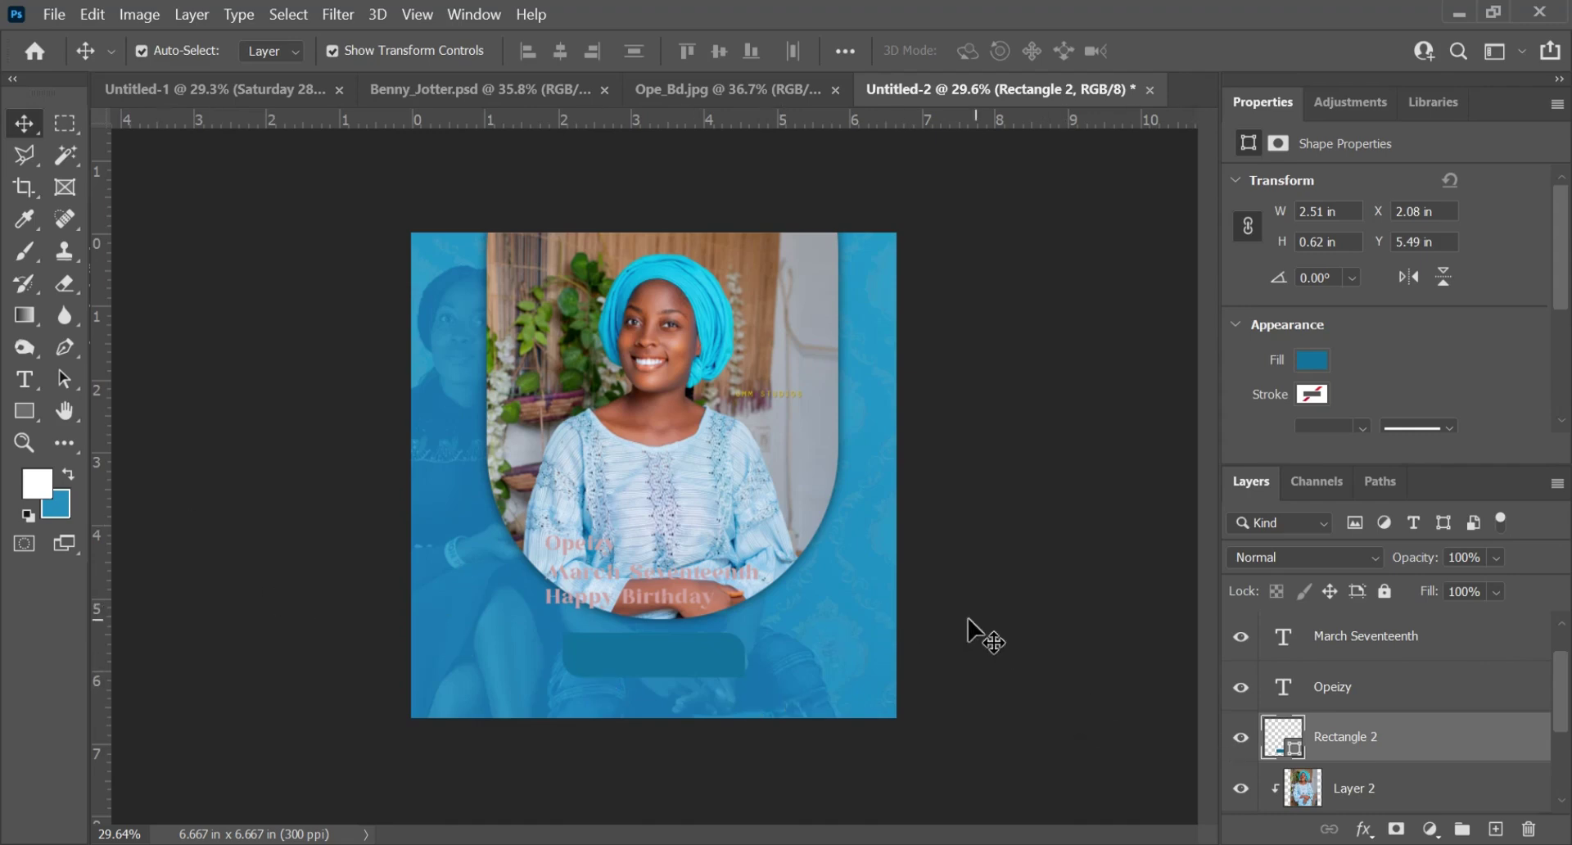
- Add a new layer directly above Layer 2 and set the foreground colour to black, 000000
scroll(972, 632, "down", 1)
scroll(880, 696, "down", 1)
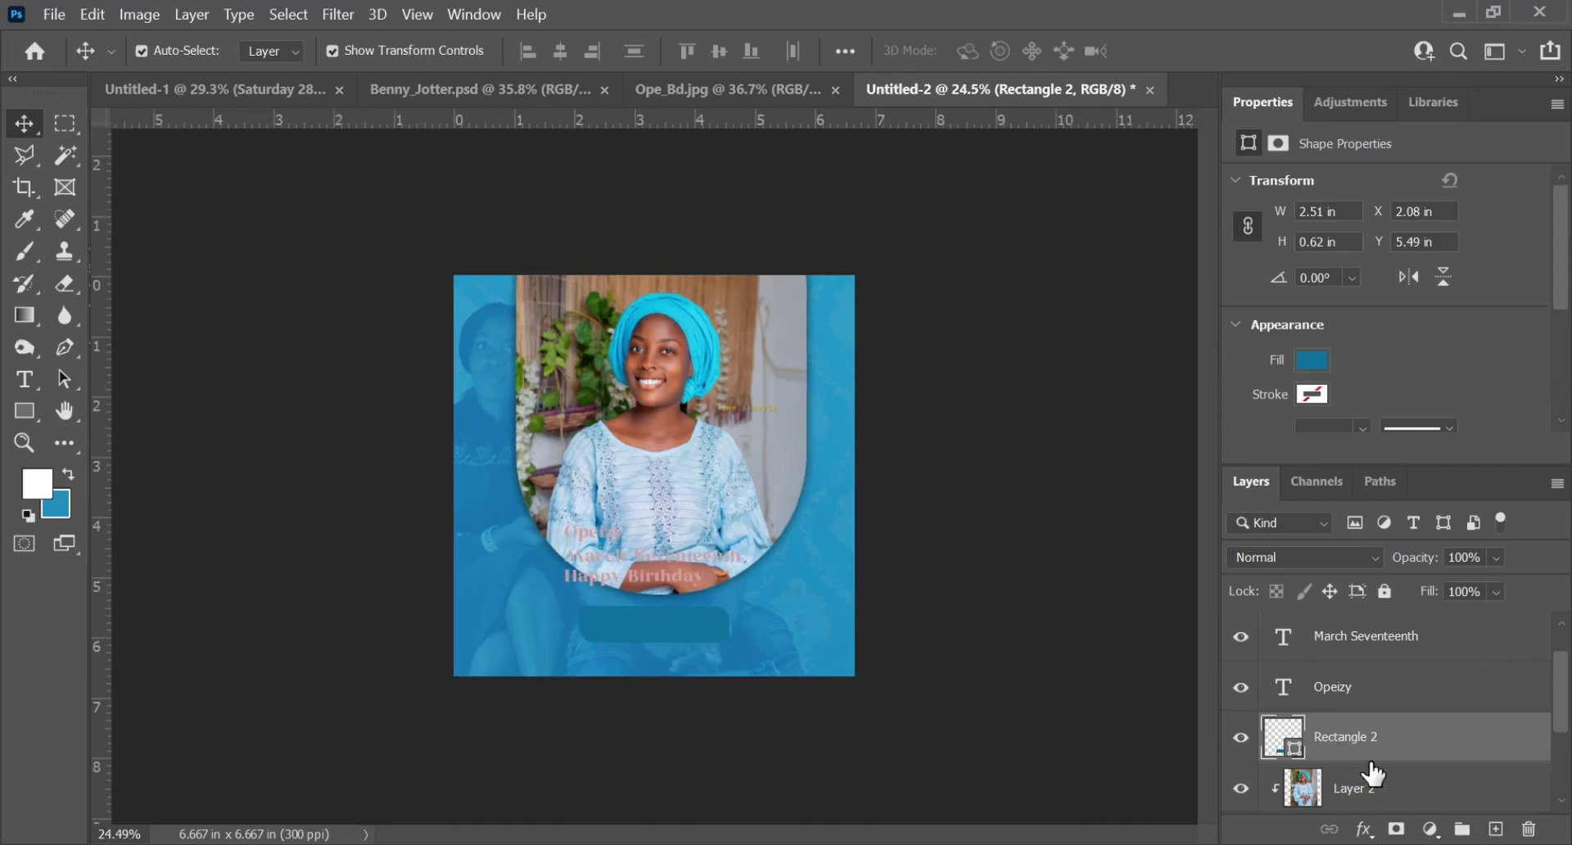
left_click(1402, 791)
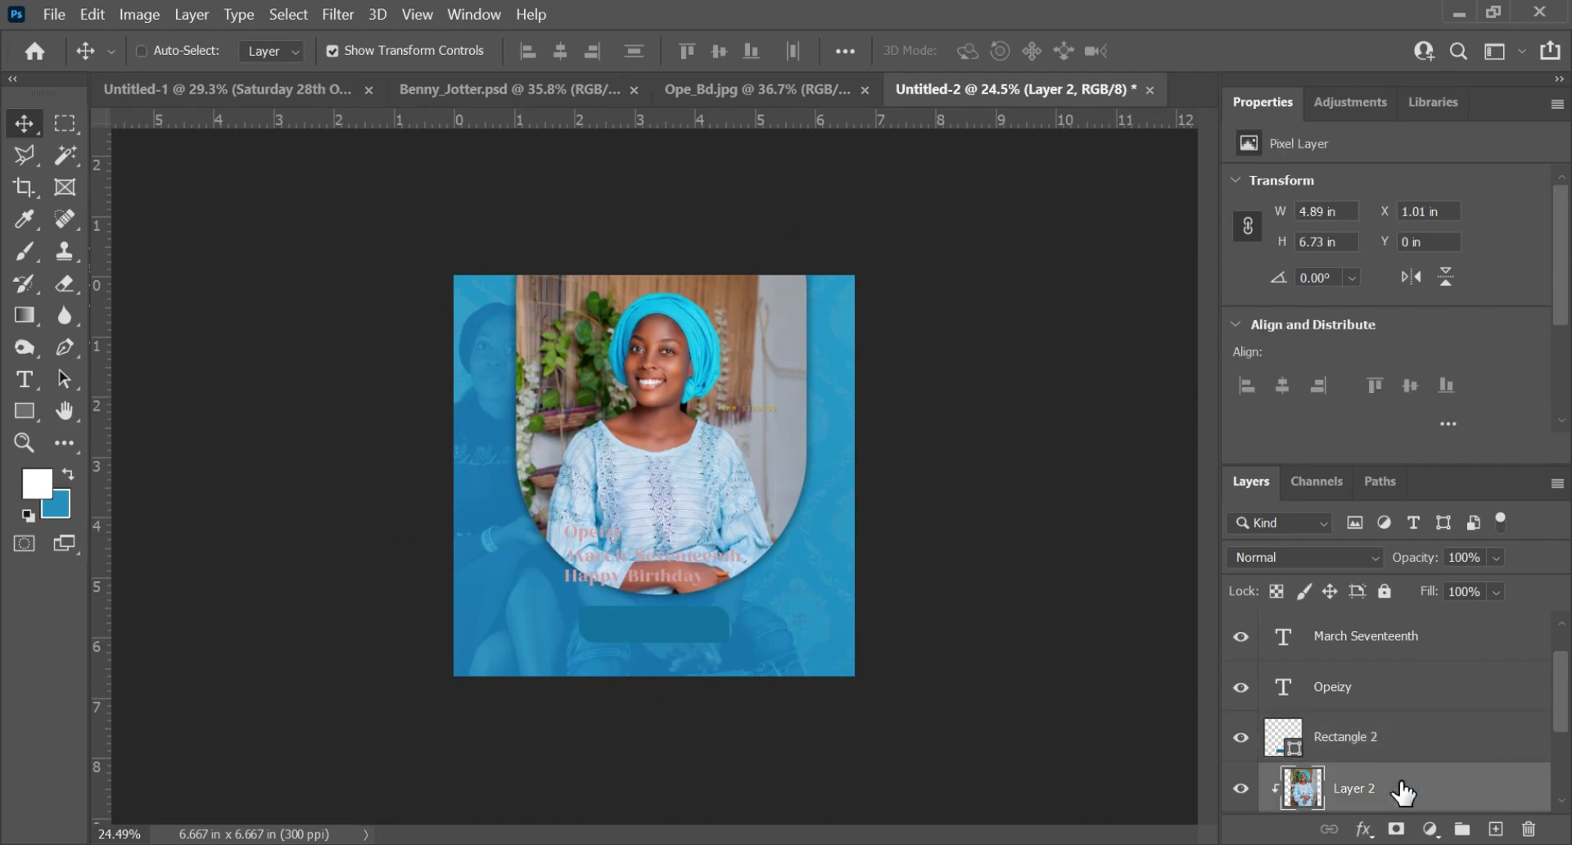
key("ctrl+shift+n")
key("Return")
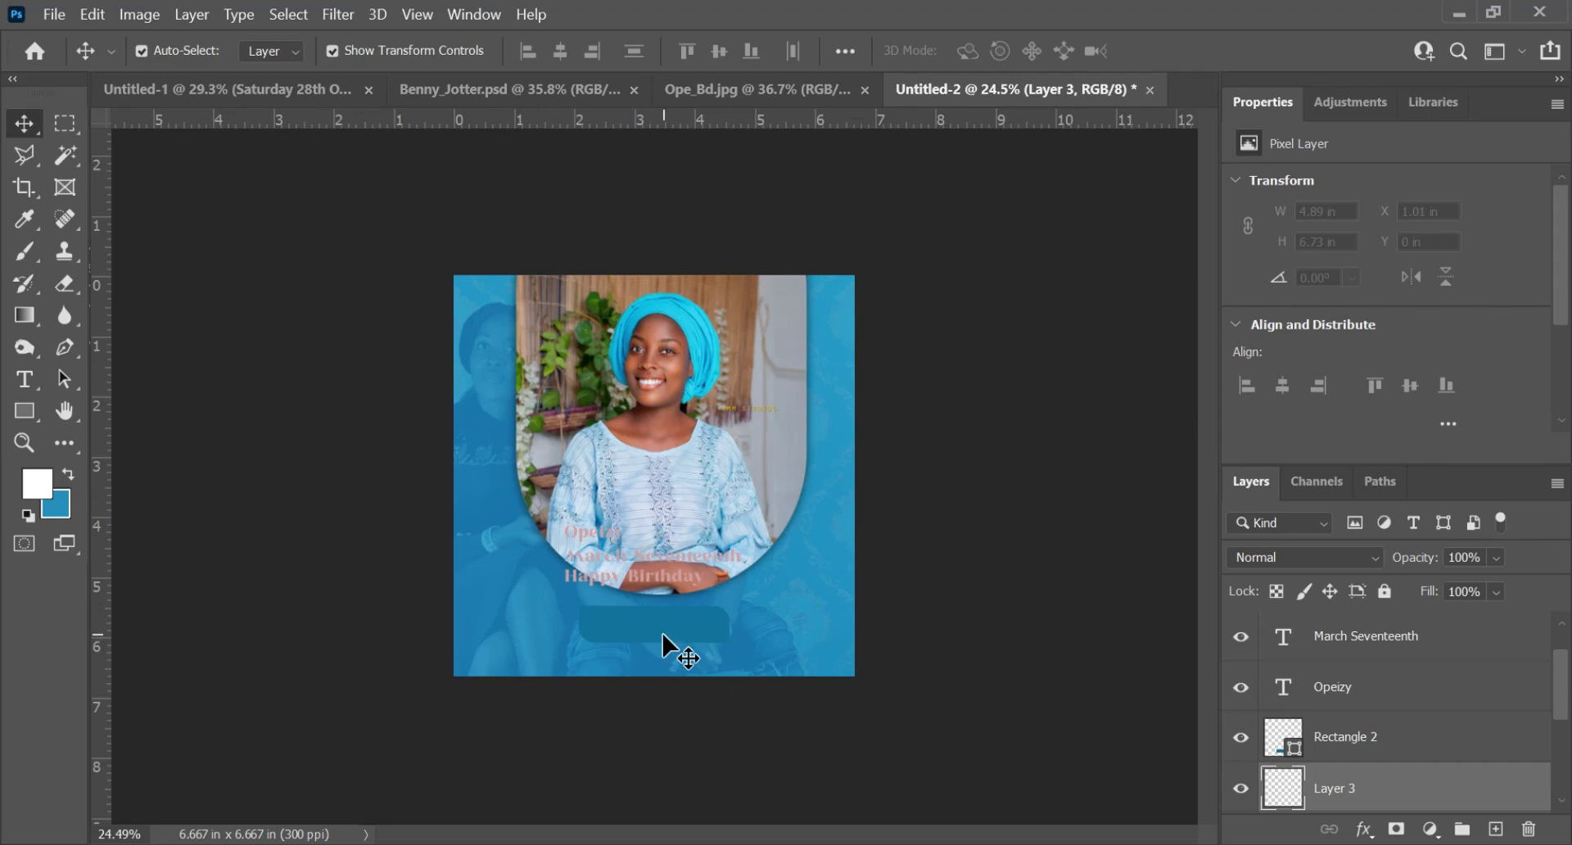
left_click(35, 483)
type("000000")
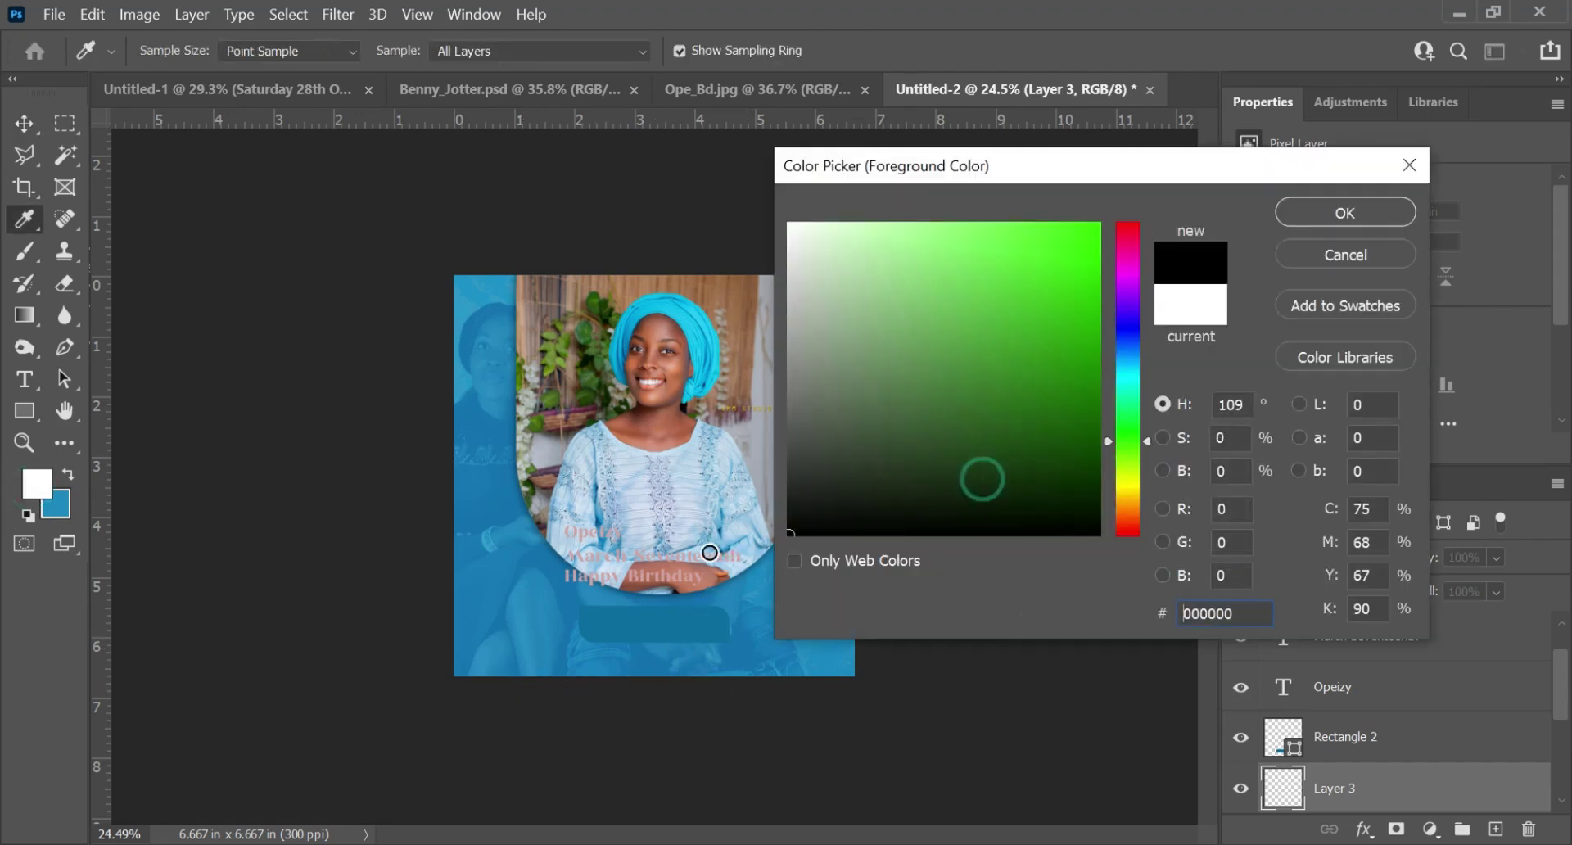
left_click(1347, 214)
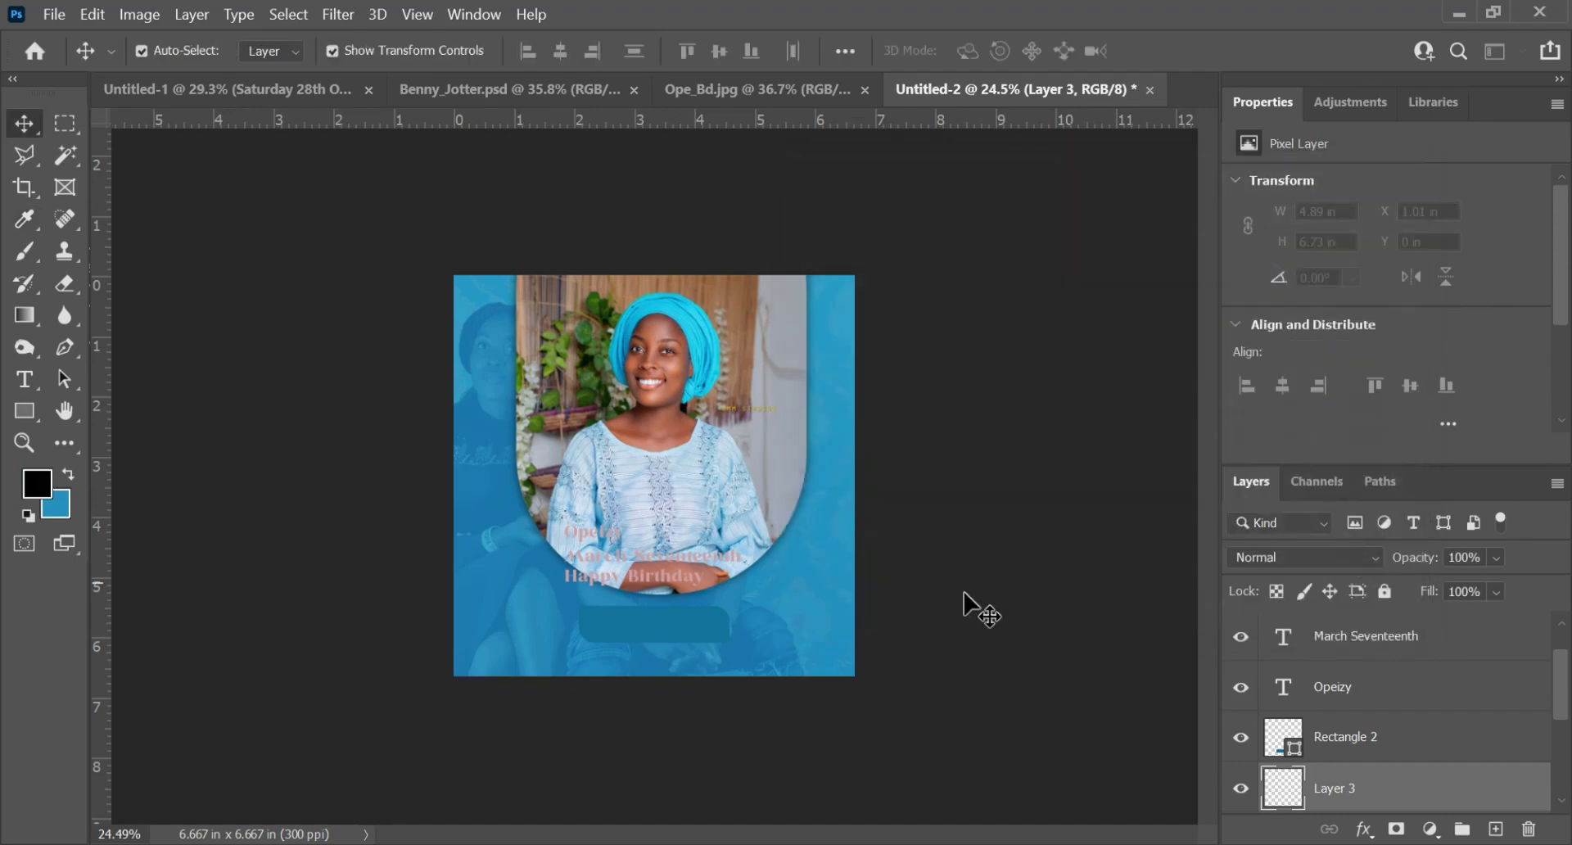
- Darken the flyer's lower part on Layer 3 with repeated black-to-transparent linear gradients at 50% opacity, drawn upward from the bottom edge
key("g")
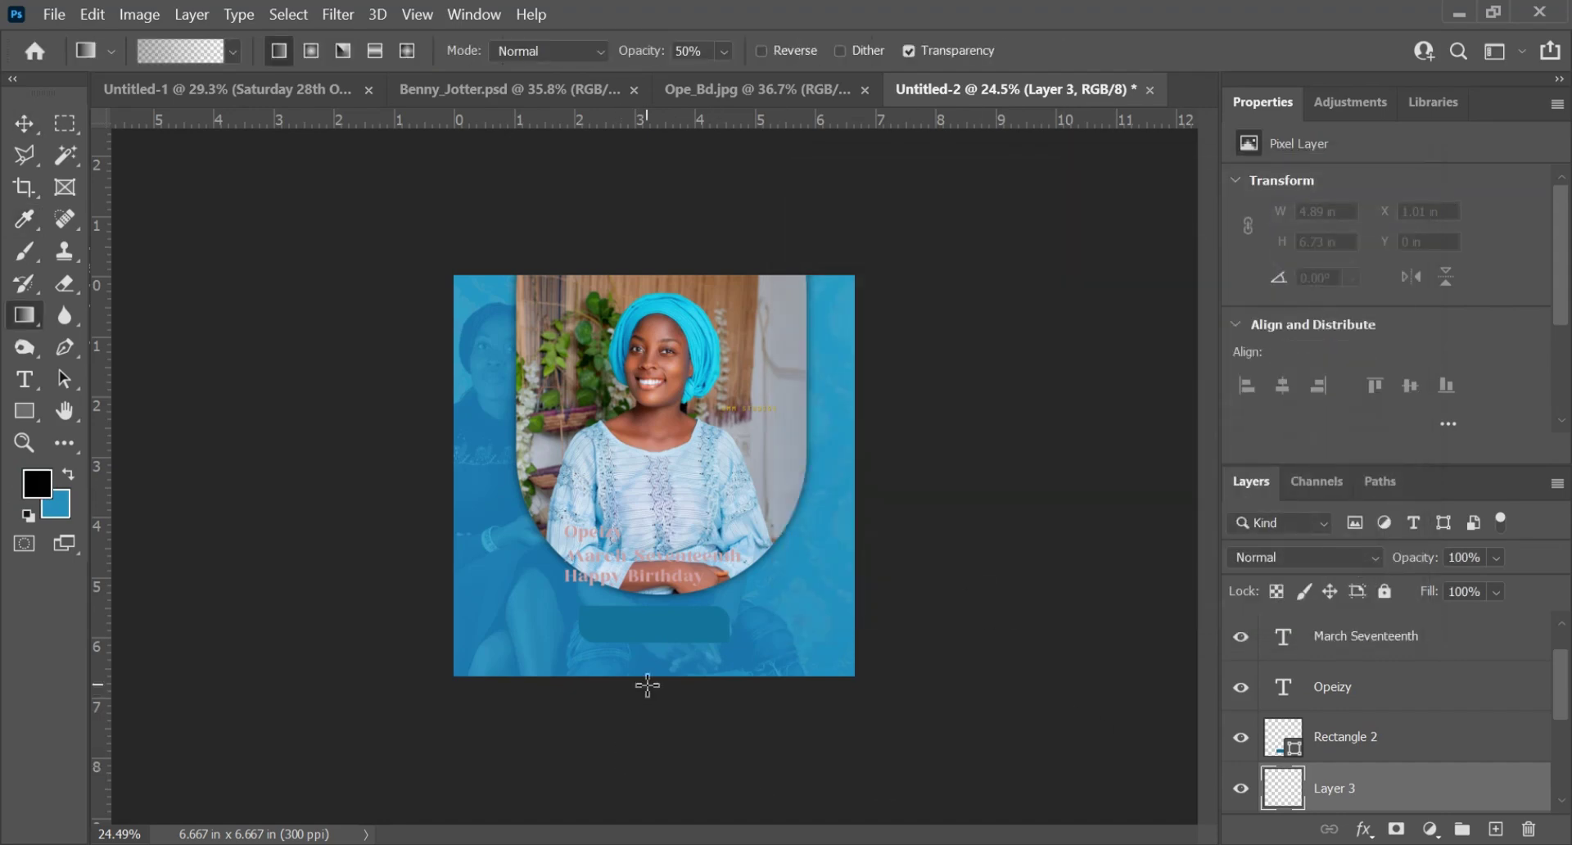
left_click_drag(652, 677, 654, 530)
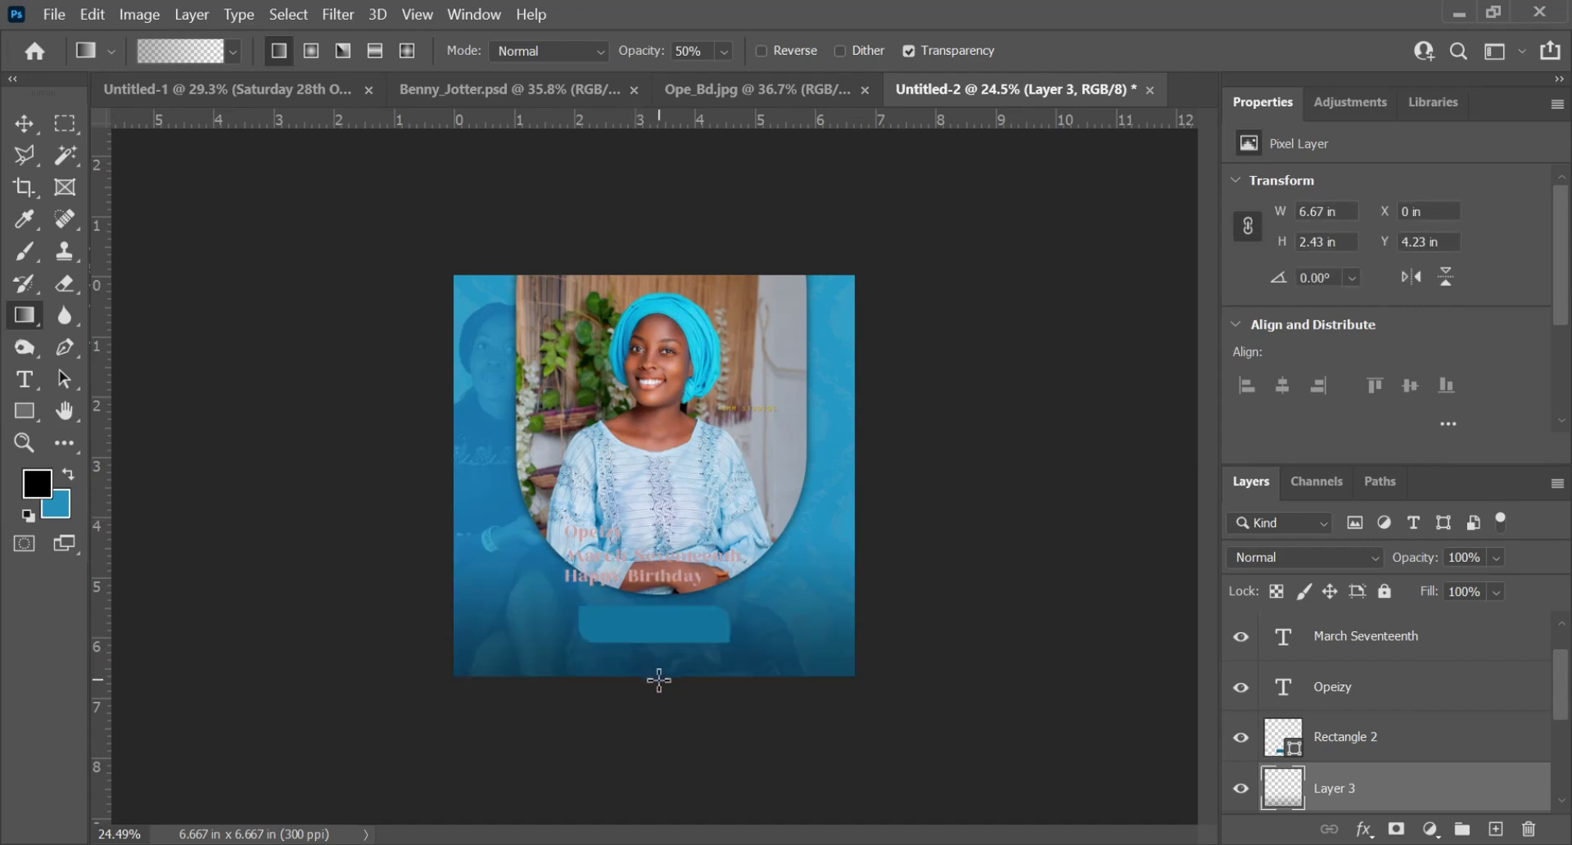
left_click_drag(652, 678, 655, 551)
mouse_move(651, 669)
left_mouse_down()
mouse_move(648, 459)
mouse_move(652, 472)
left_mouse_up()
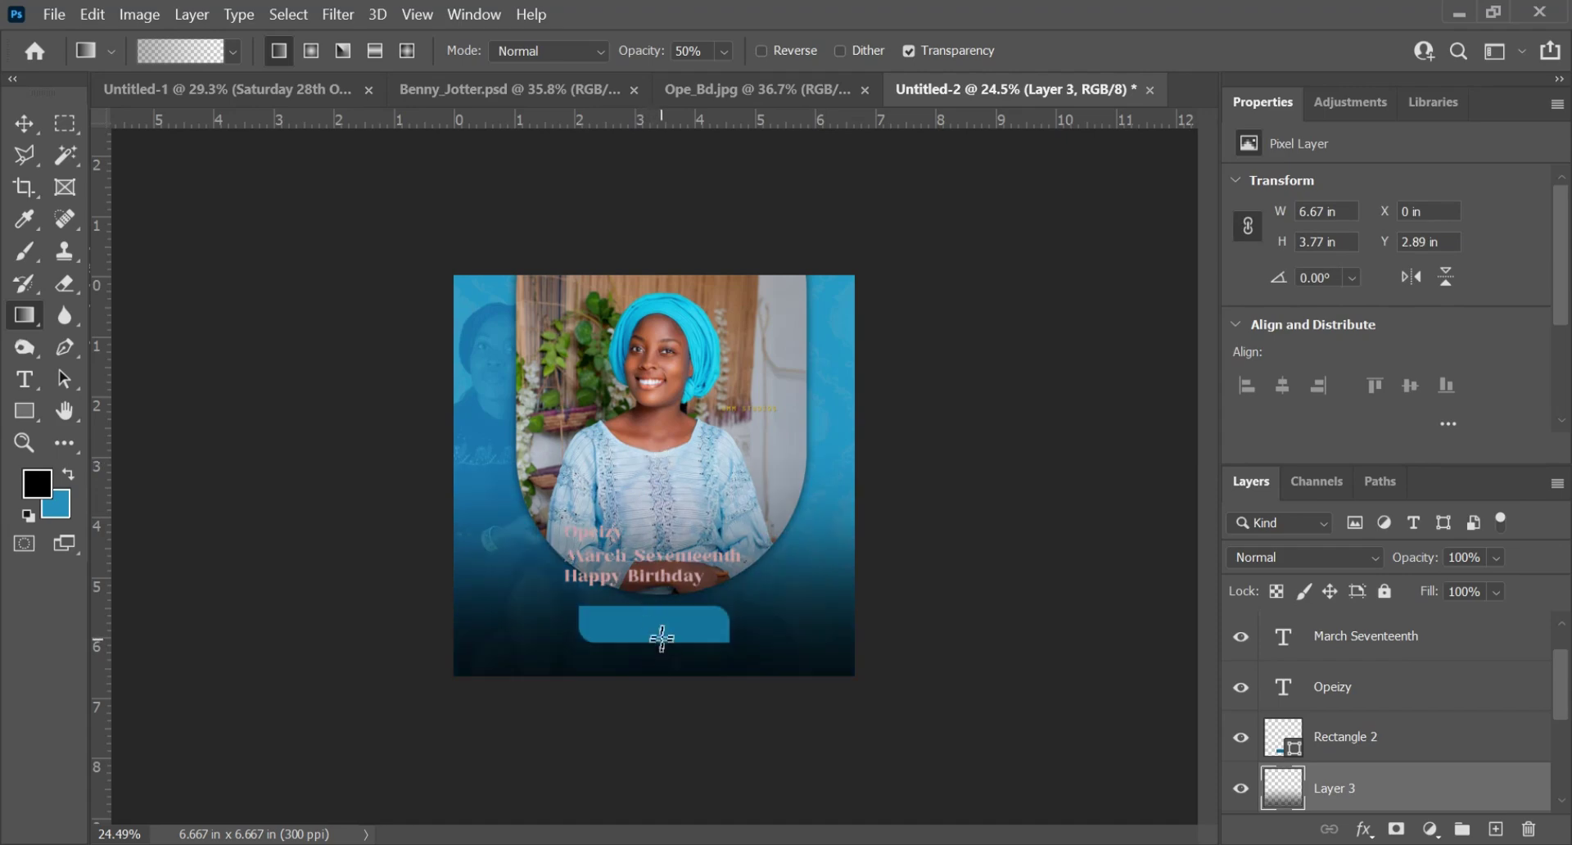
scroll(646, 639, "up", 2)
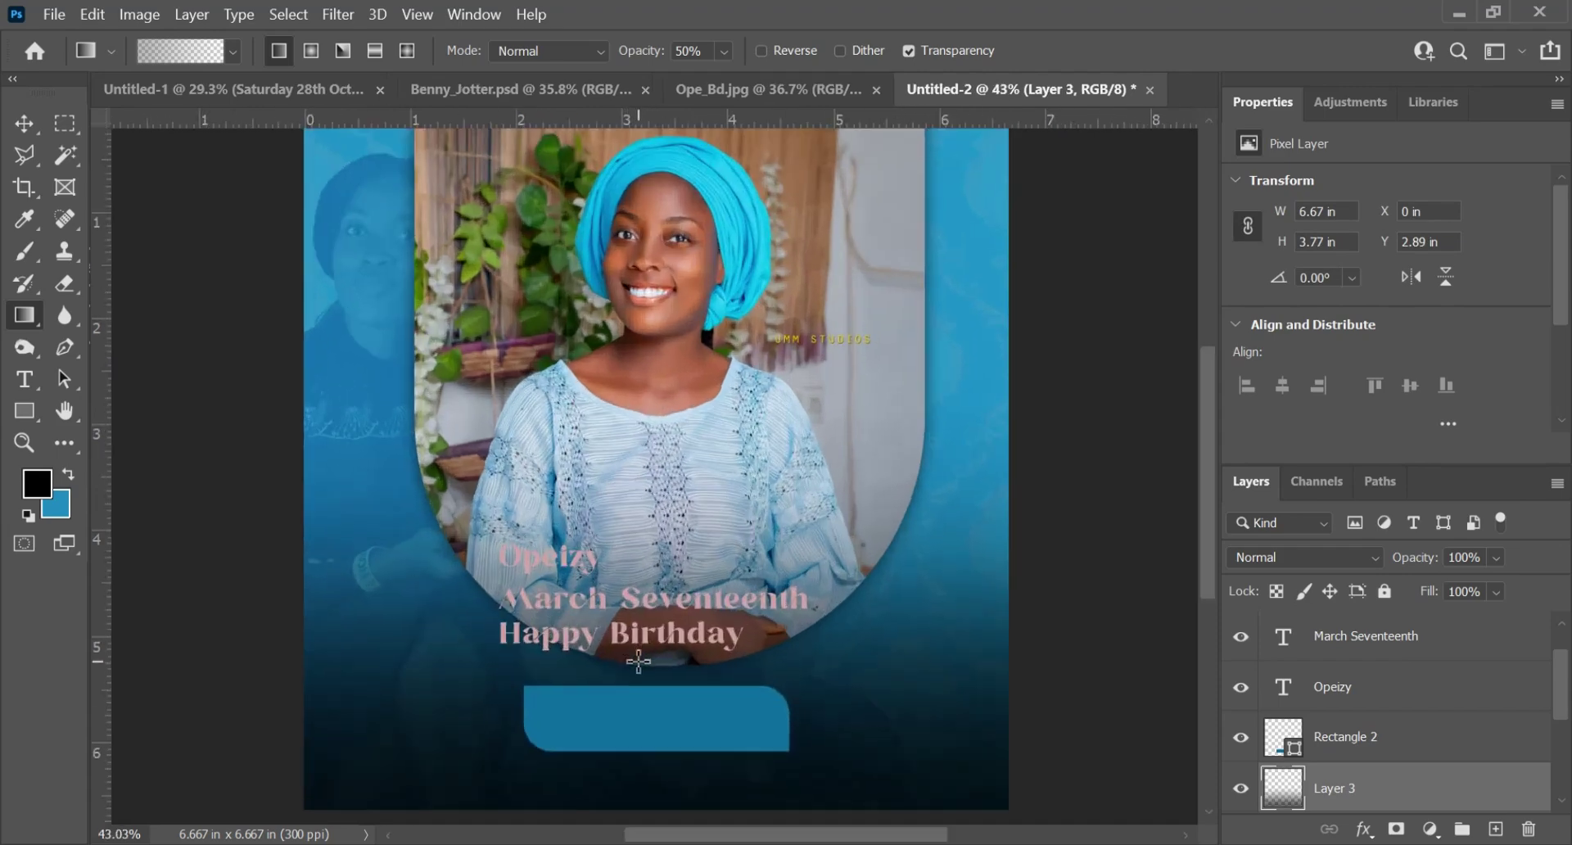
scroll(638, 662, "down", 2)
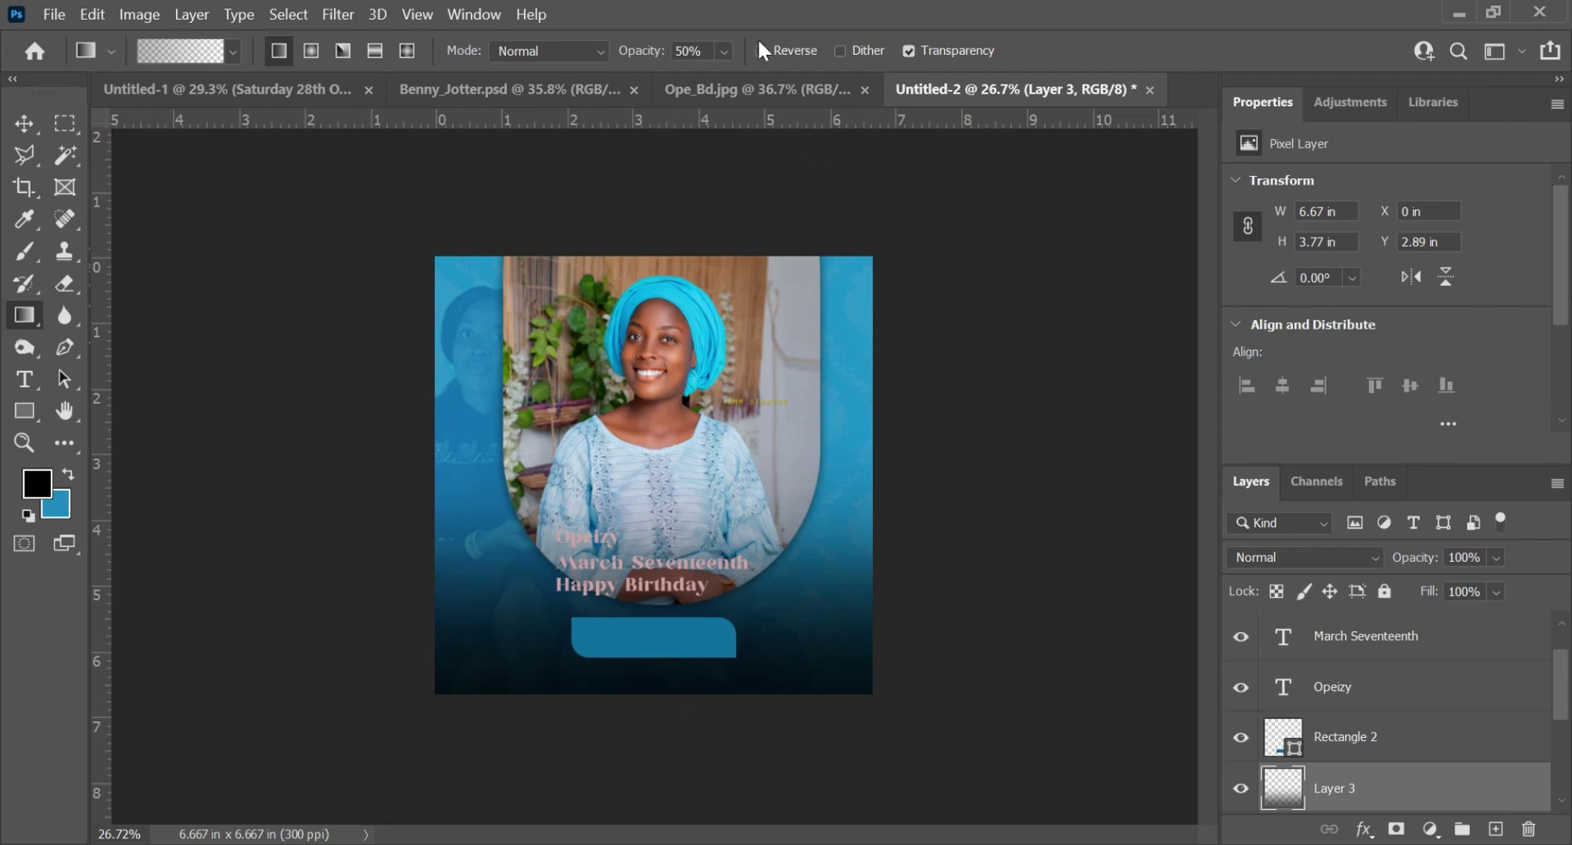
- Lower the gradient opacity to 22% and add another soft black fade over the flyer's lower part
left_click(726, 51)
left_click(715, 76)
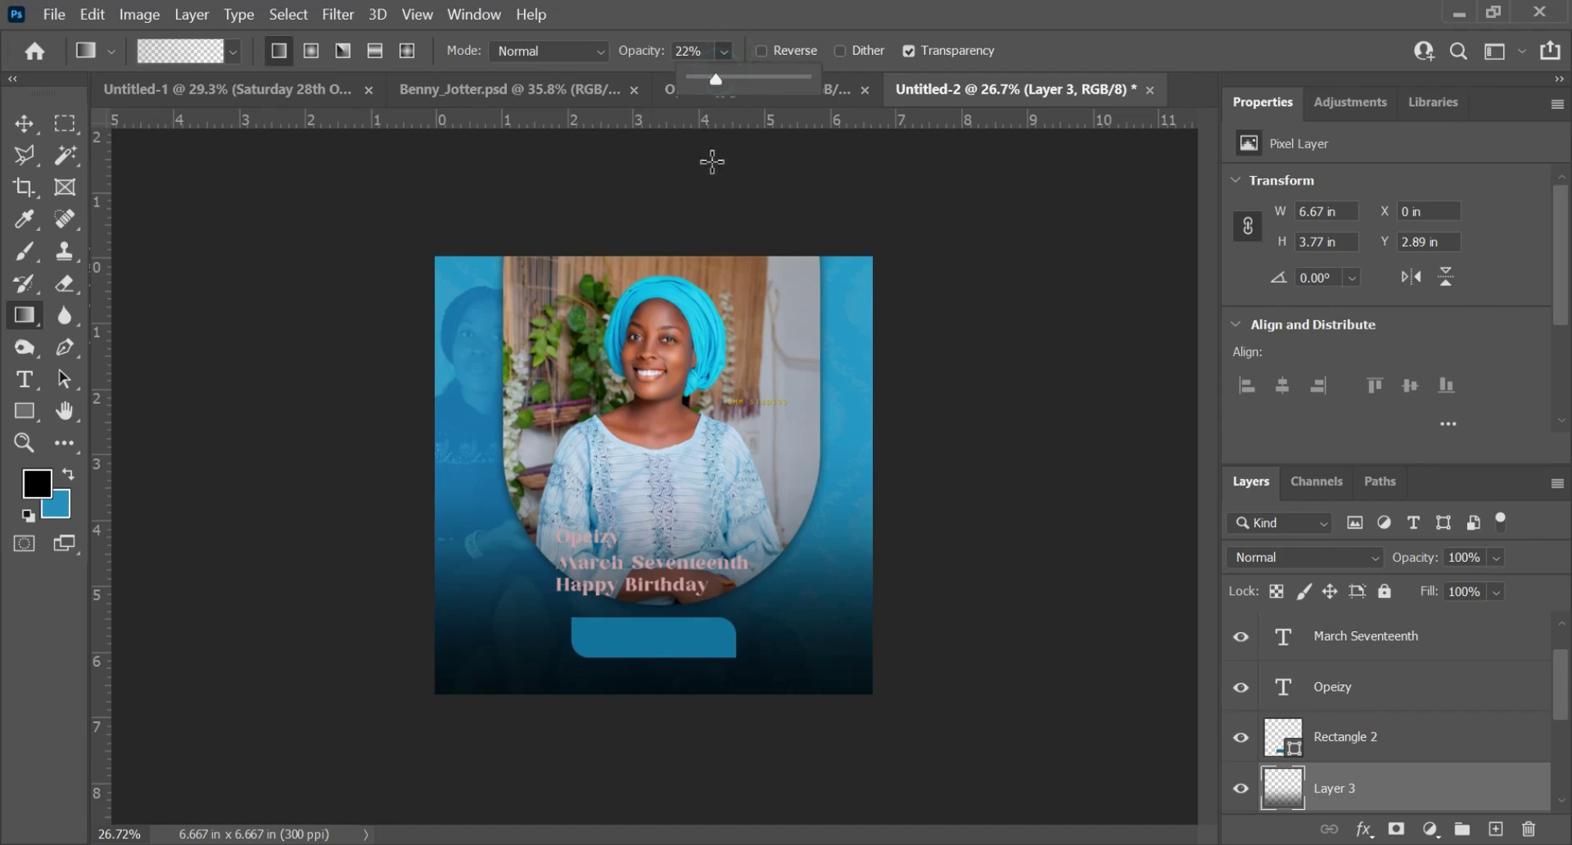
left_click(669, 649)
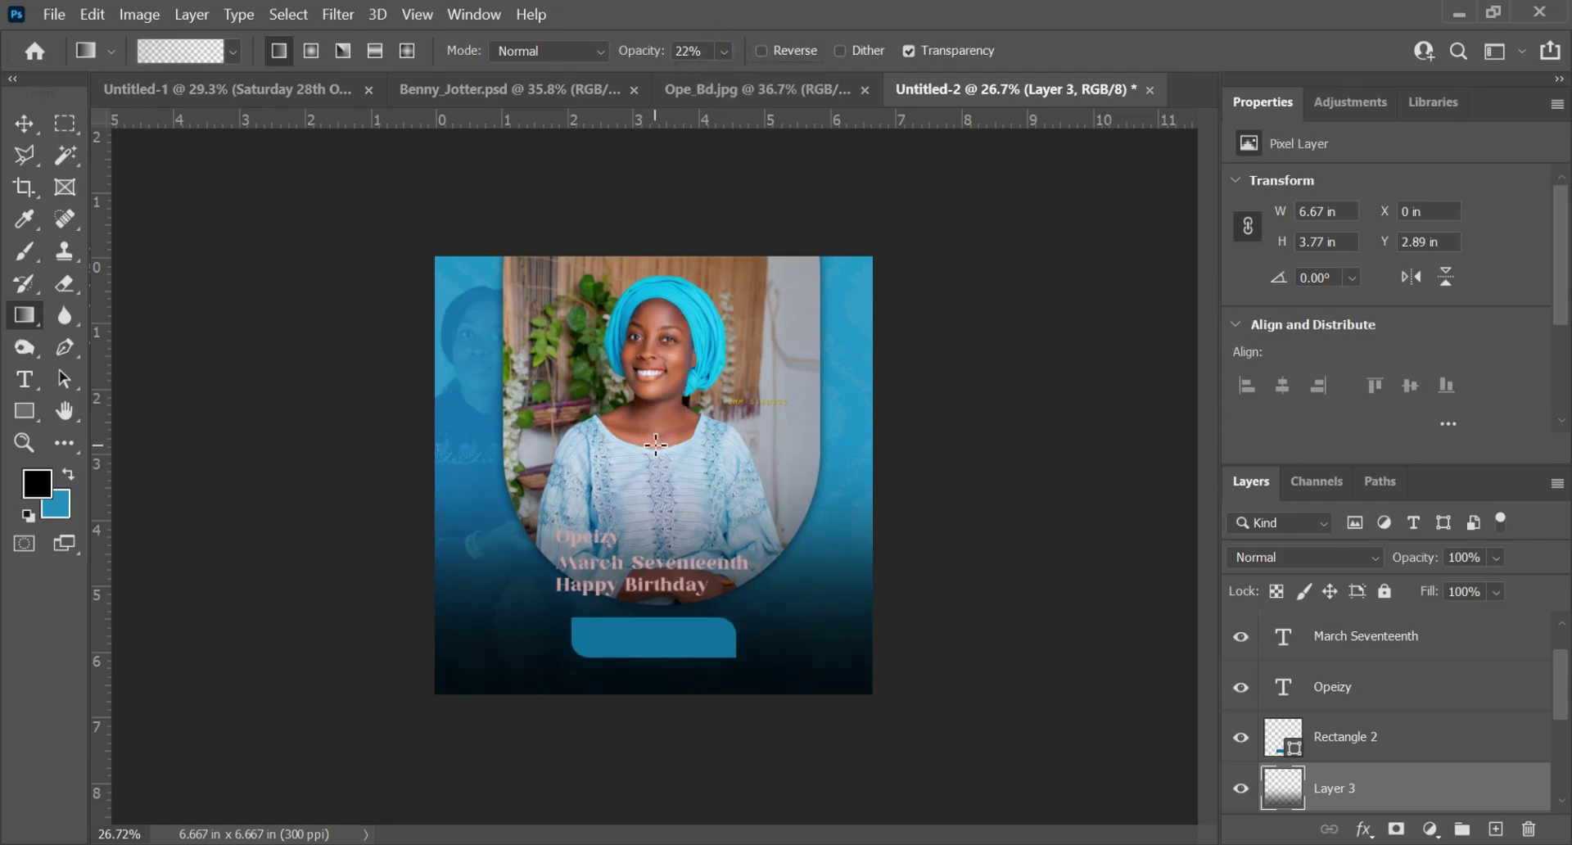
scroll(597, 600, "up", 2)
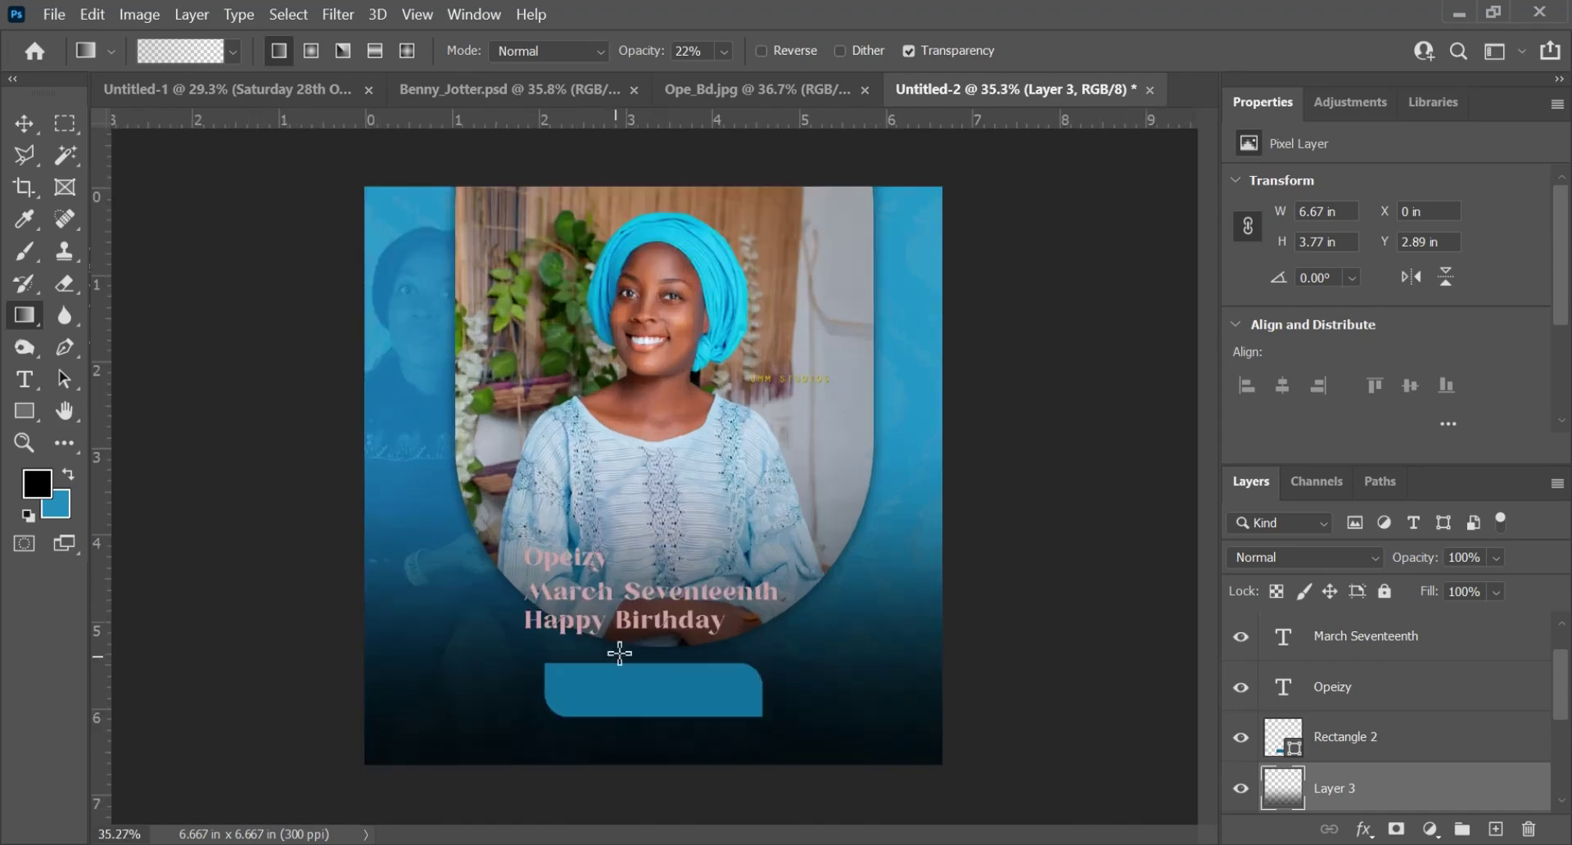
- Scale the clipped portrait in Layer 2 and its frame, Rectangle 1, together to about 91% and shift them slightly up and left
left_click(24, 123)
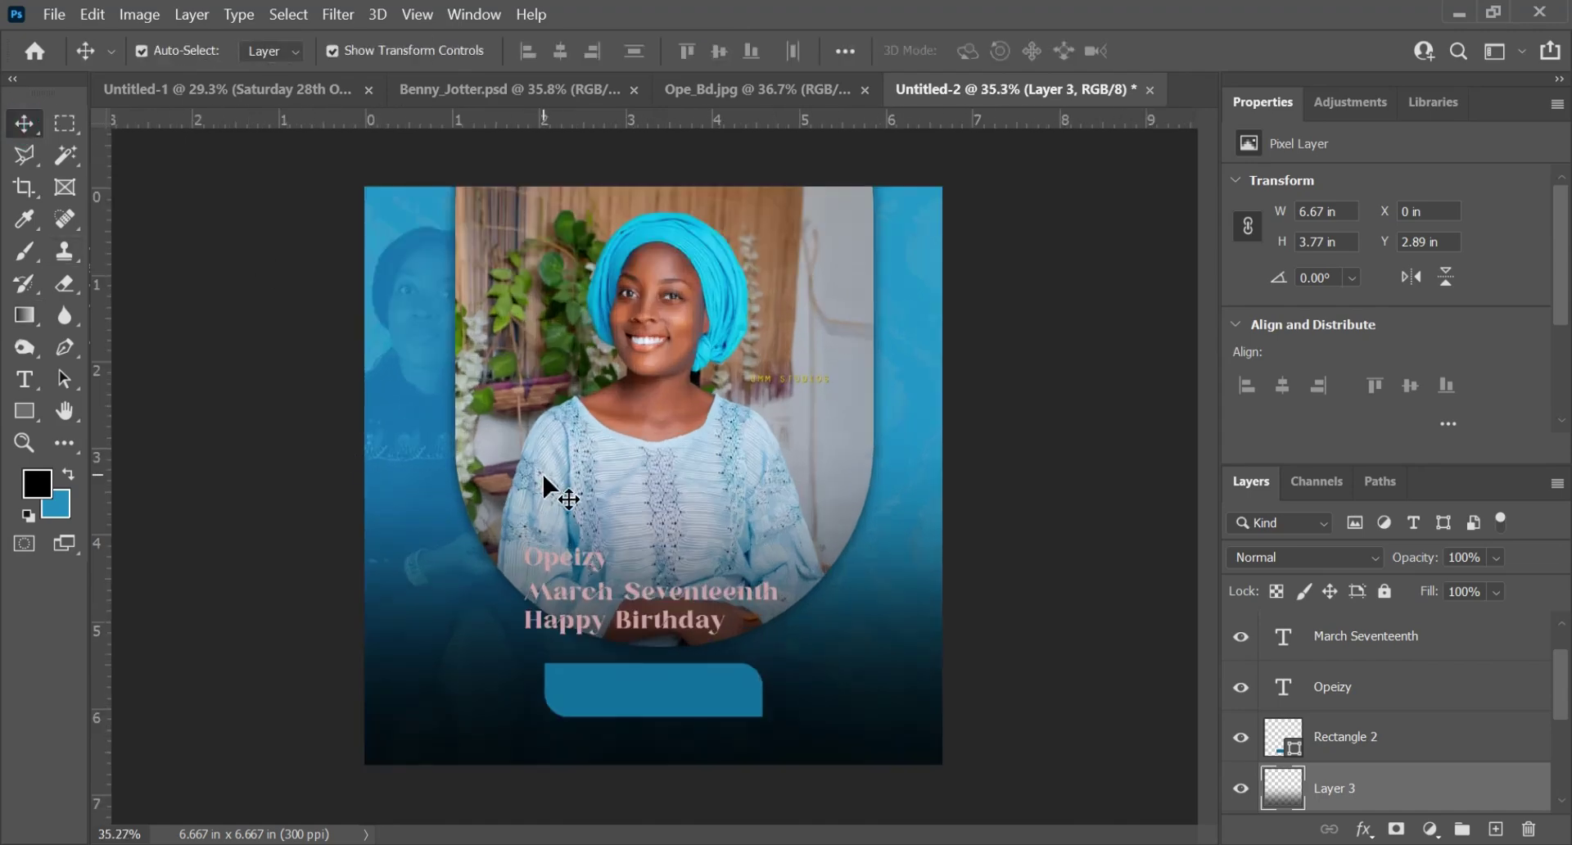
scroll(565, 487, "down", 2)
scroll(668, 688, "up", 3)
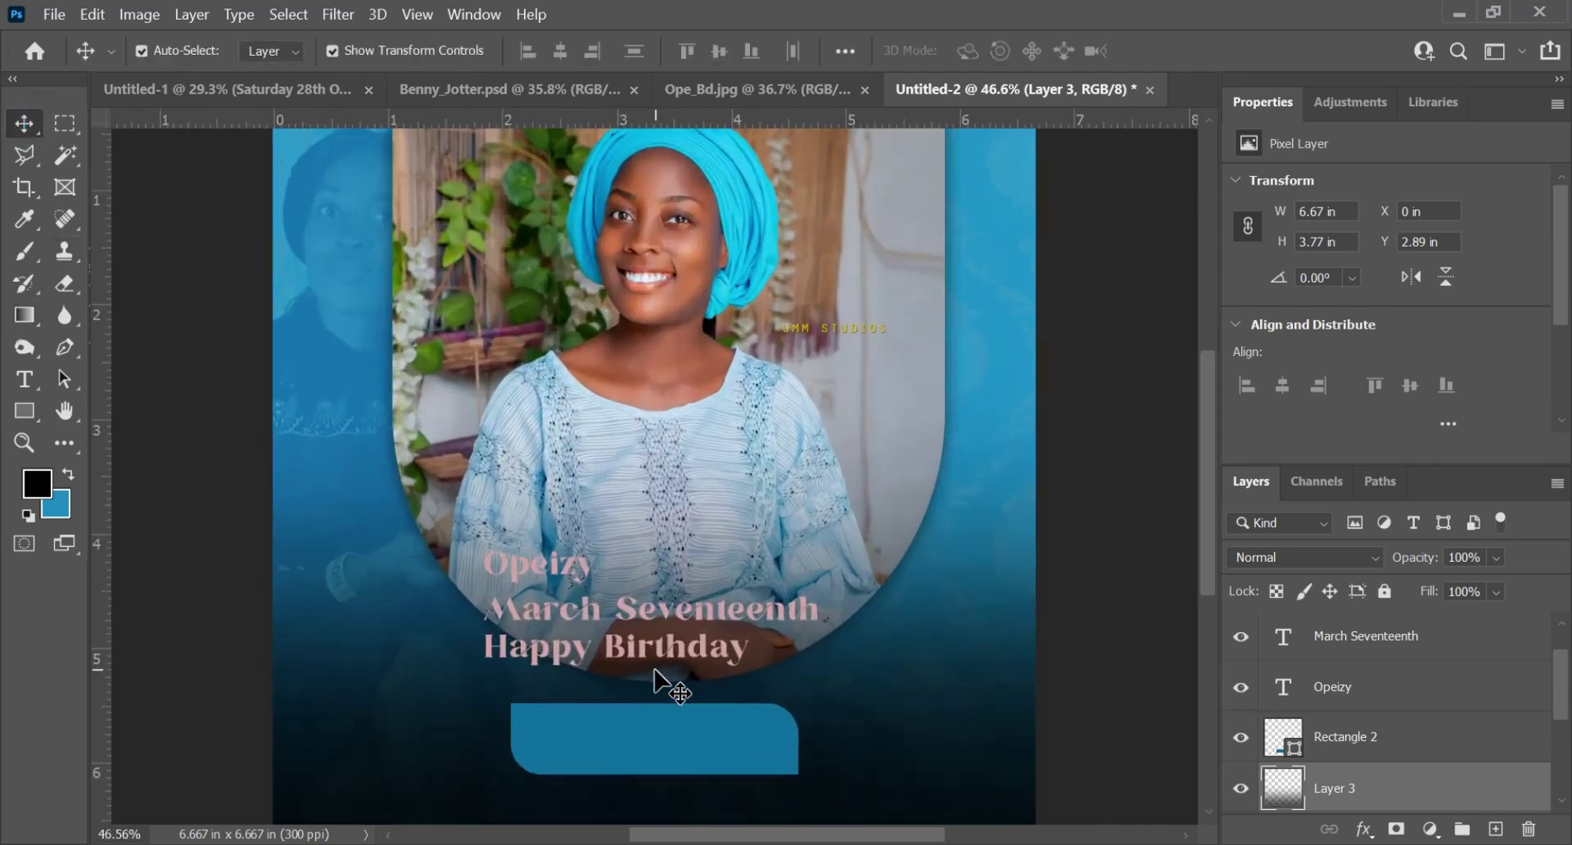
scroll(662, 678, "down", 3)
left_click(649, 404)
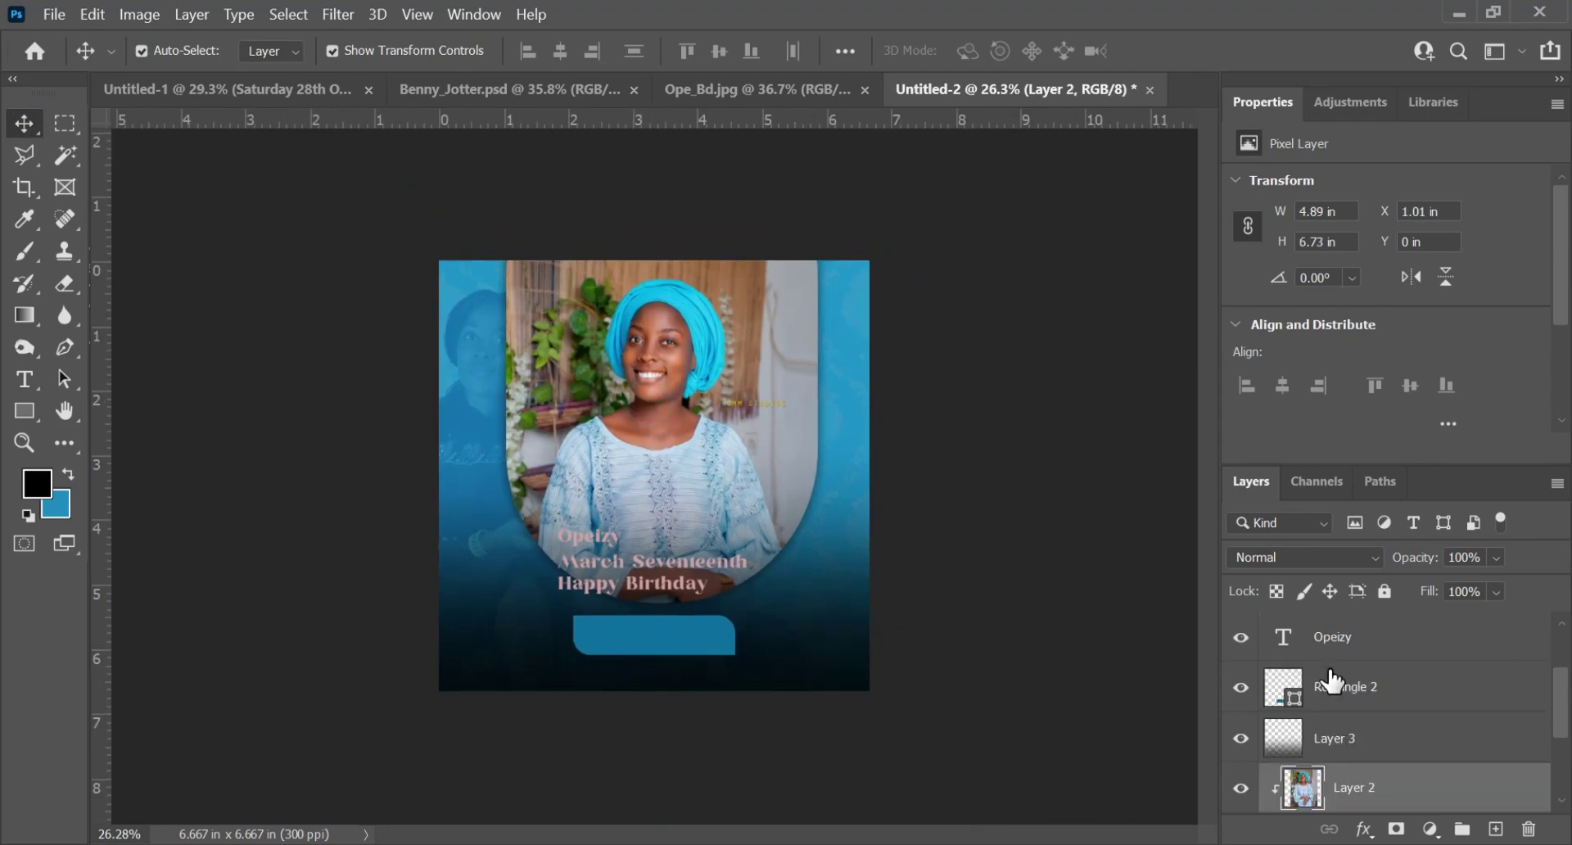
scroll(1435, 799, "down", 1)
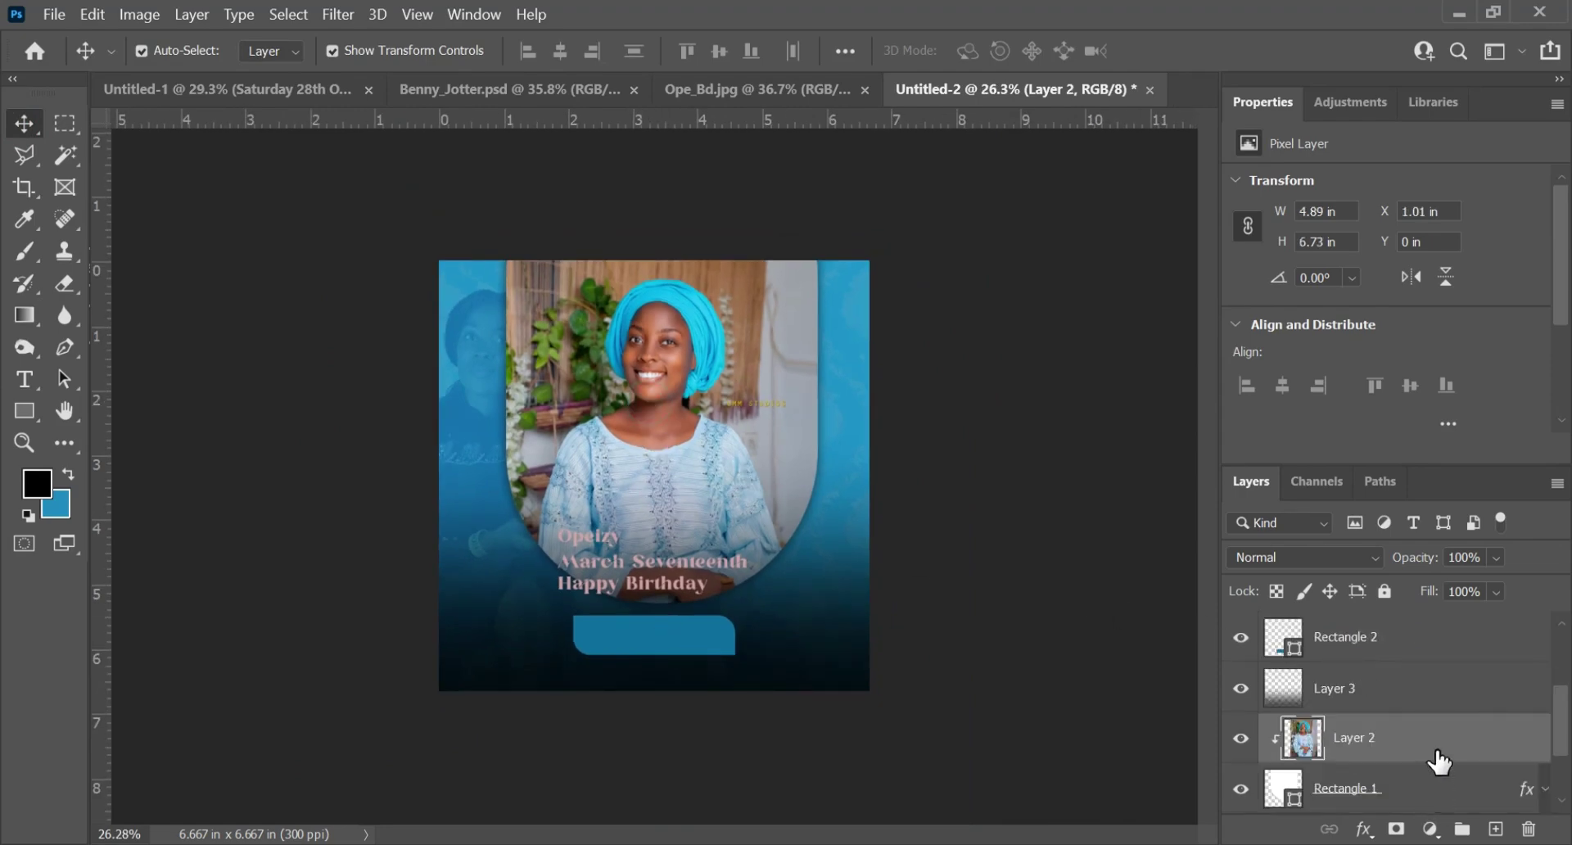
left_click(1422, 782)
scroll(1422, 782, "down", 1)
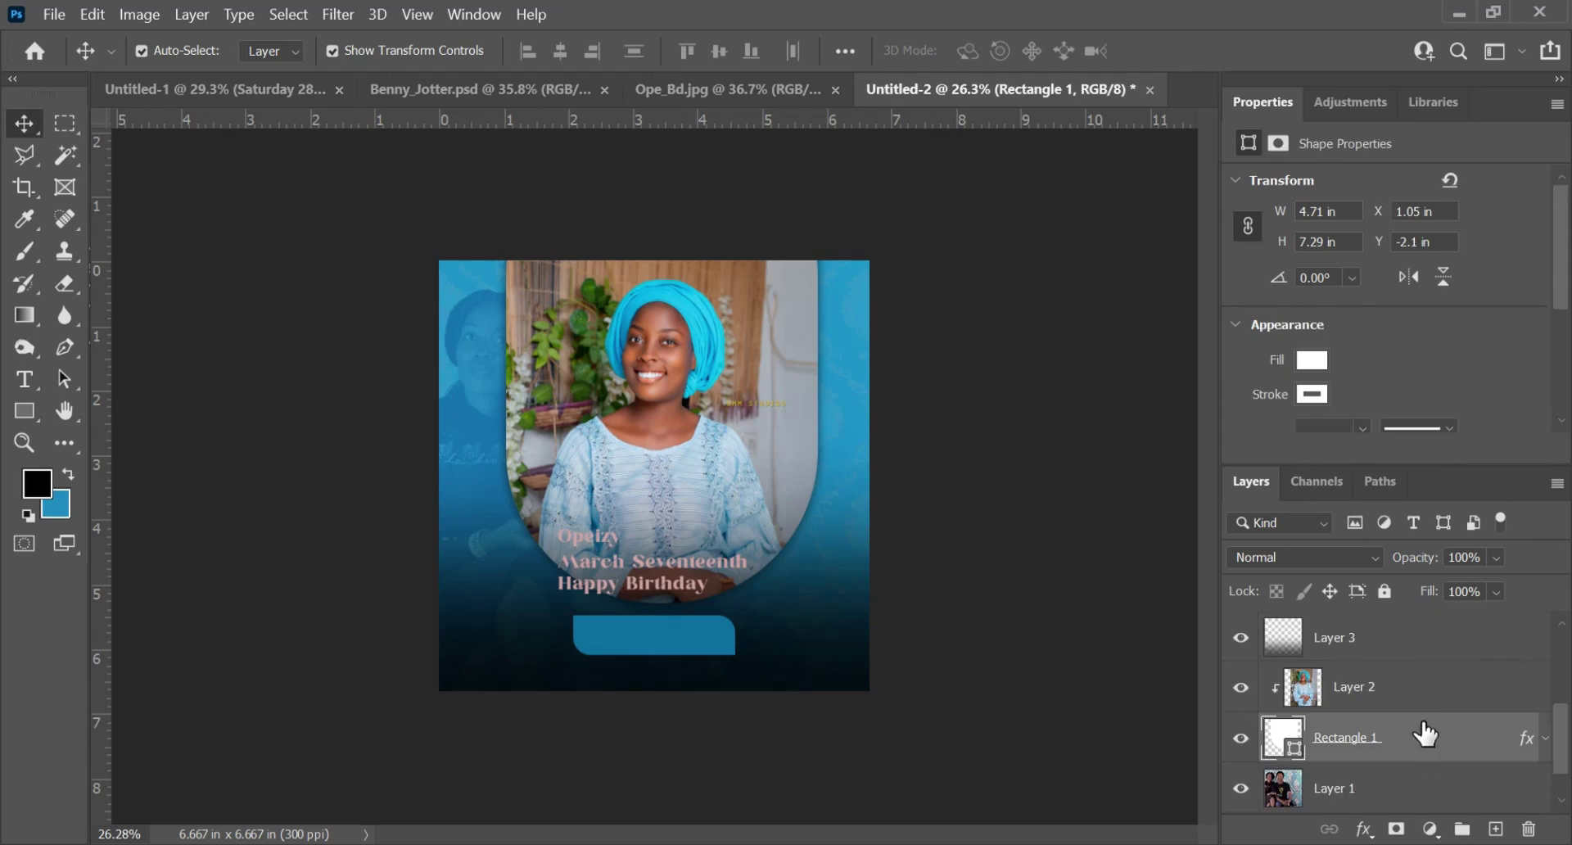
left_click(1433, 691, "shift")
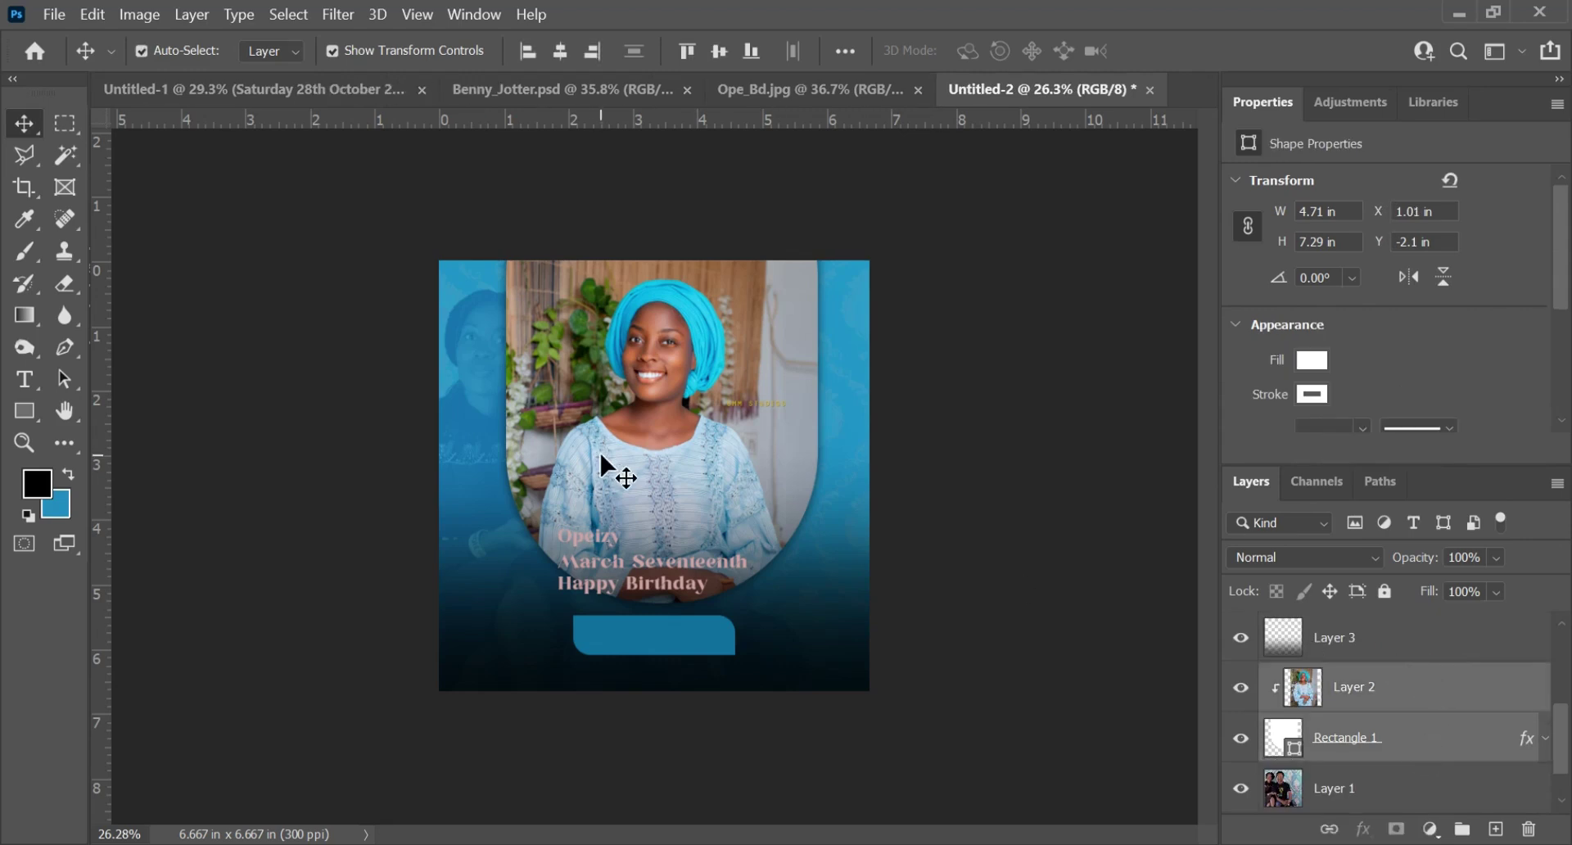
key("ctrl+t")
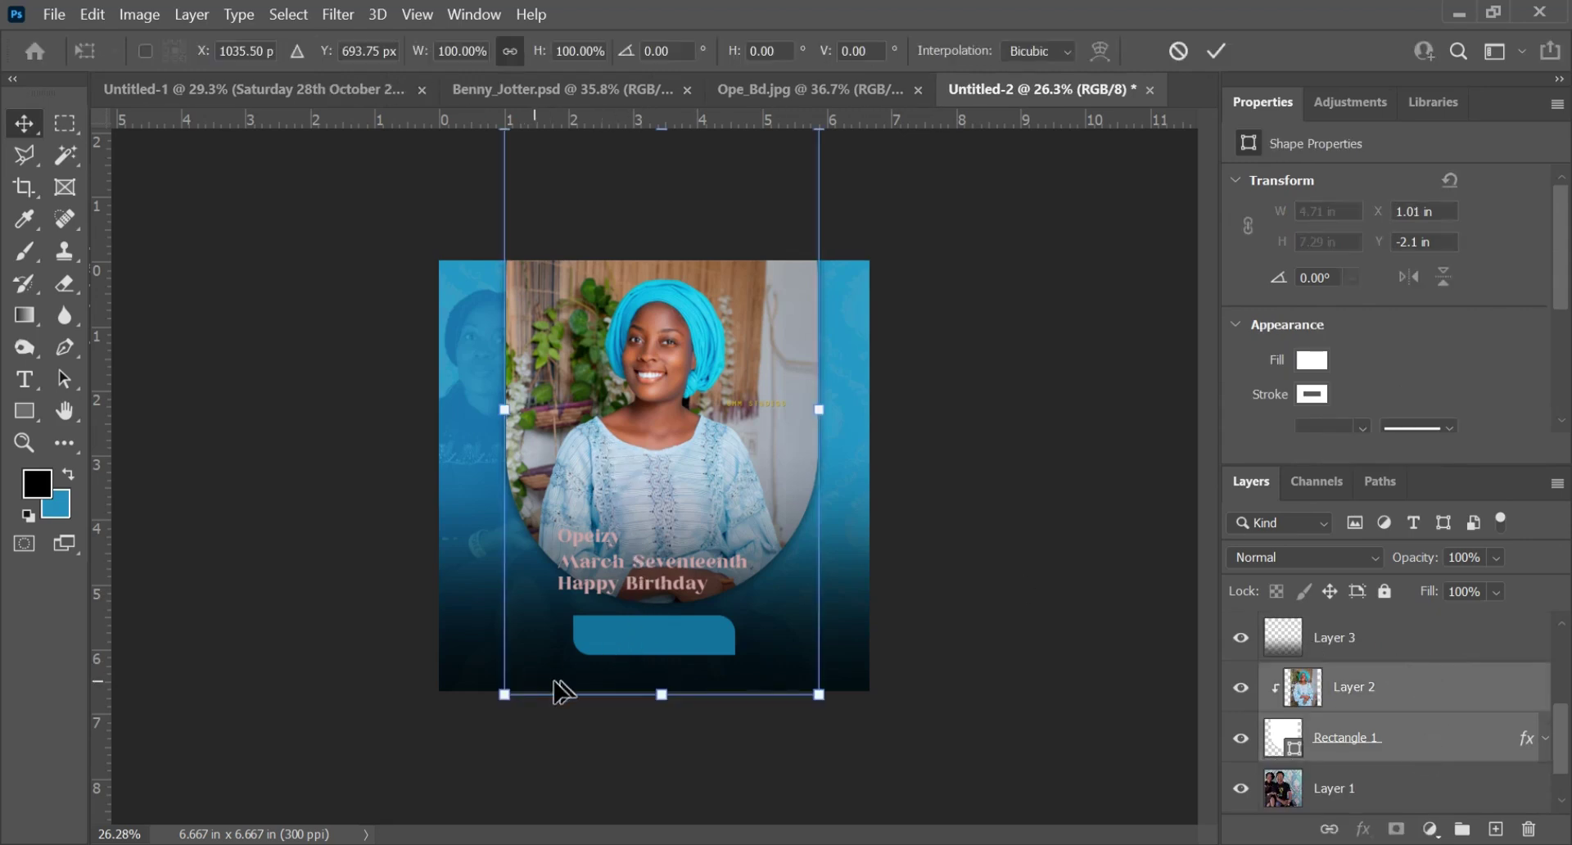
left_click_drag(502, 693, 511, 639)
left_click_drag(741, 361, 720, 358)
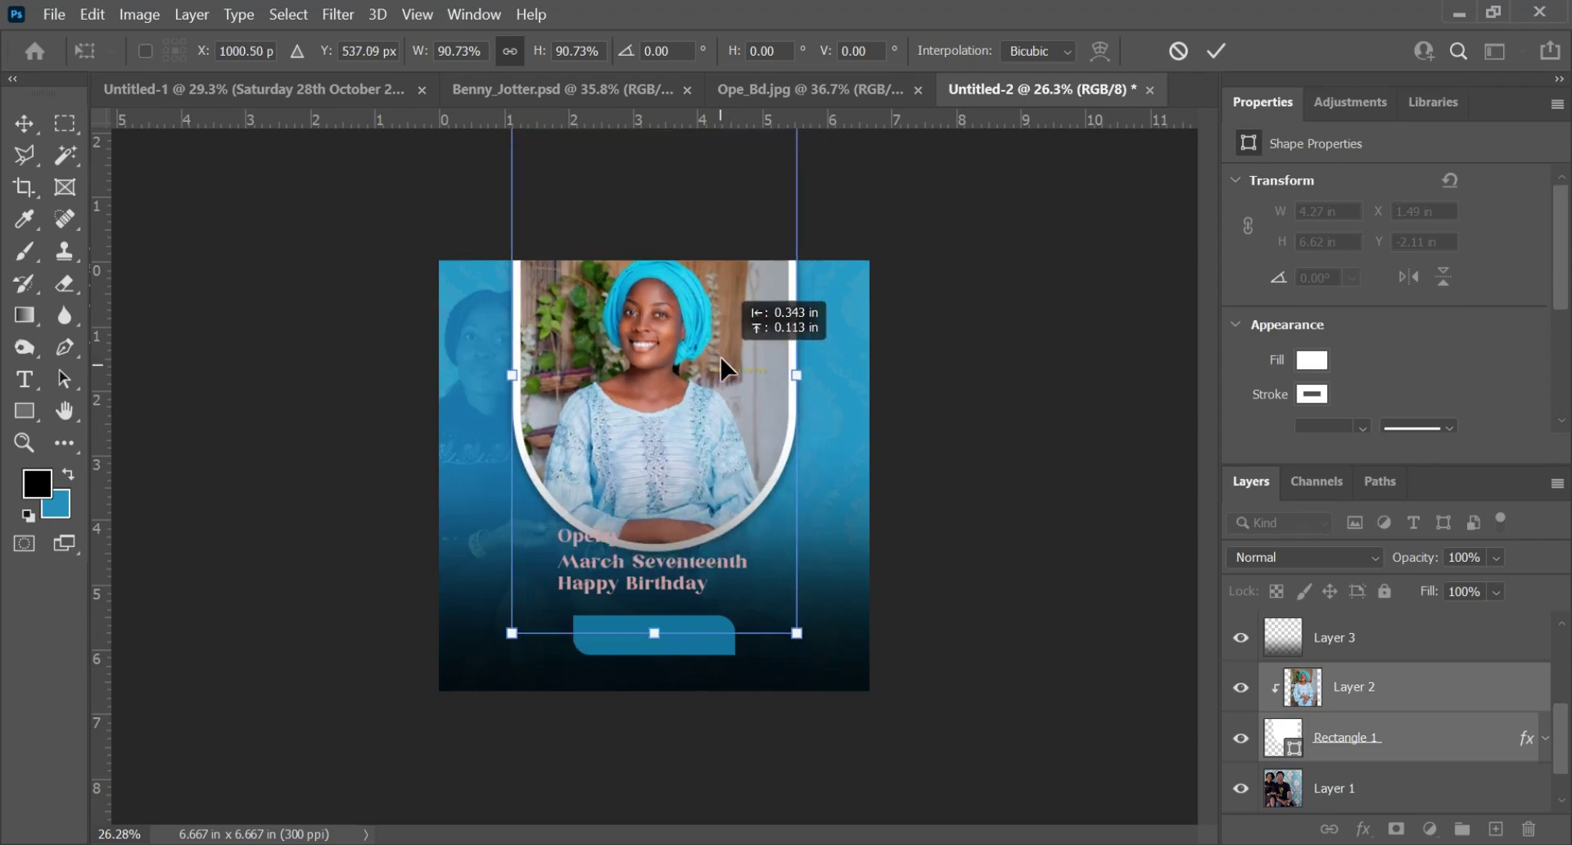
left_click(999, 438)
key("ctrl+0")
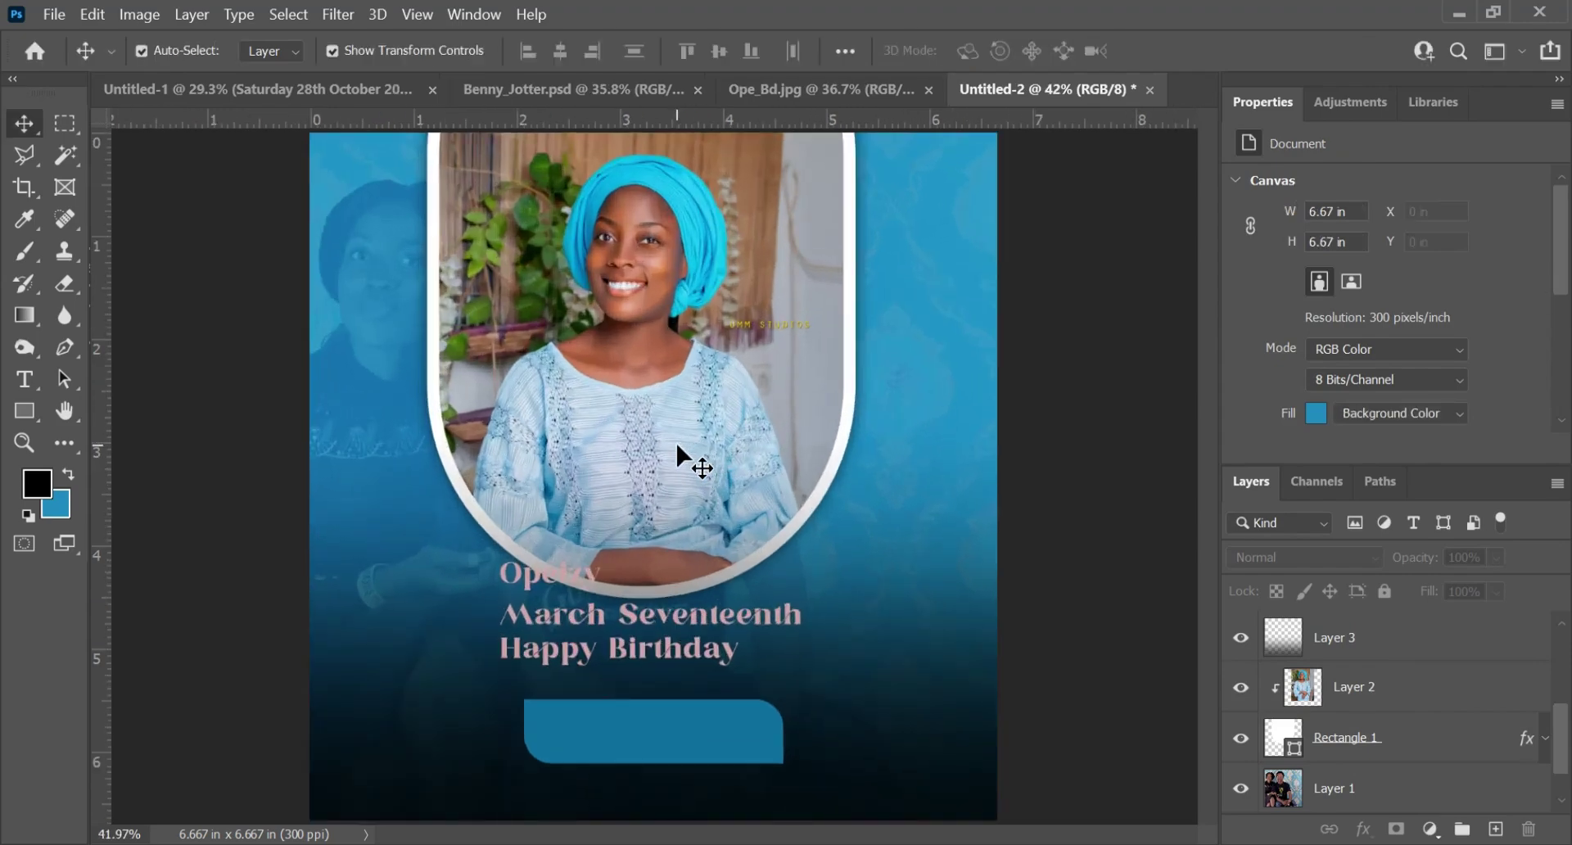
- Centre Rectangle 1 and the portrait in Layer 2 horizontally on the canvas, one after the other
scroll(675, 441, "down", 1)
scroll(1390, 766, "down", 1)
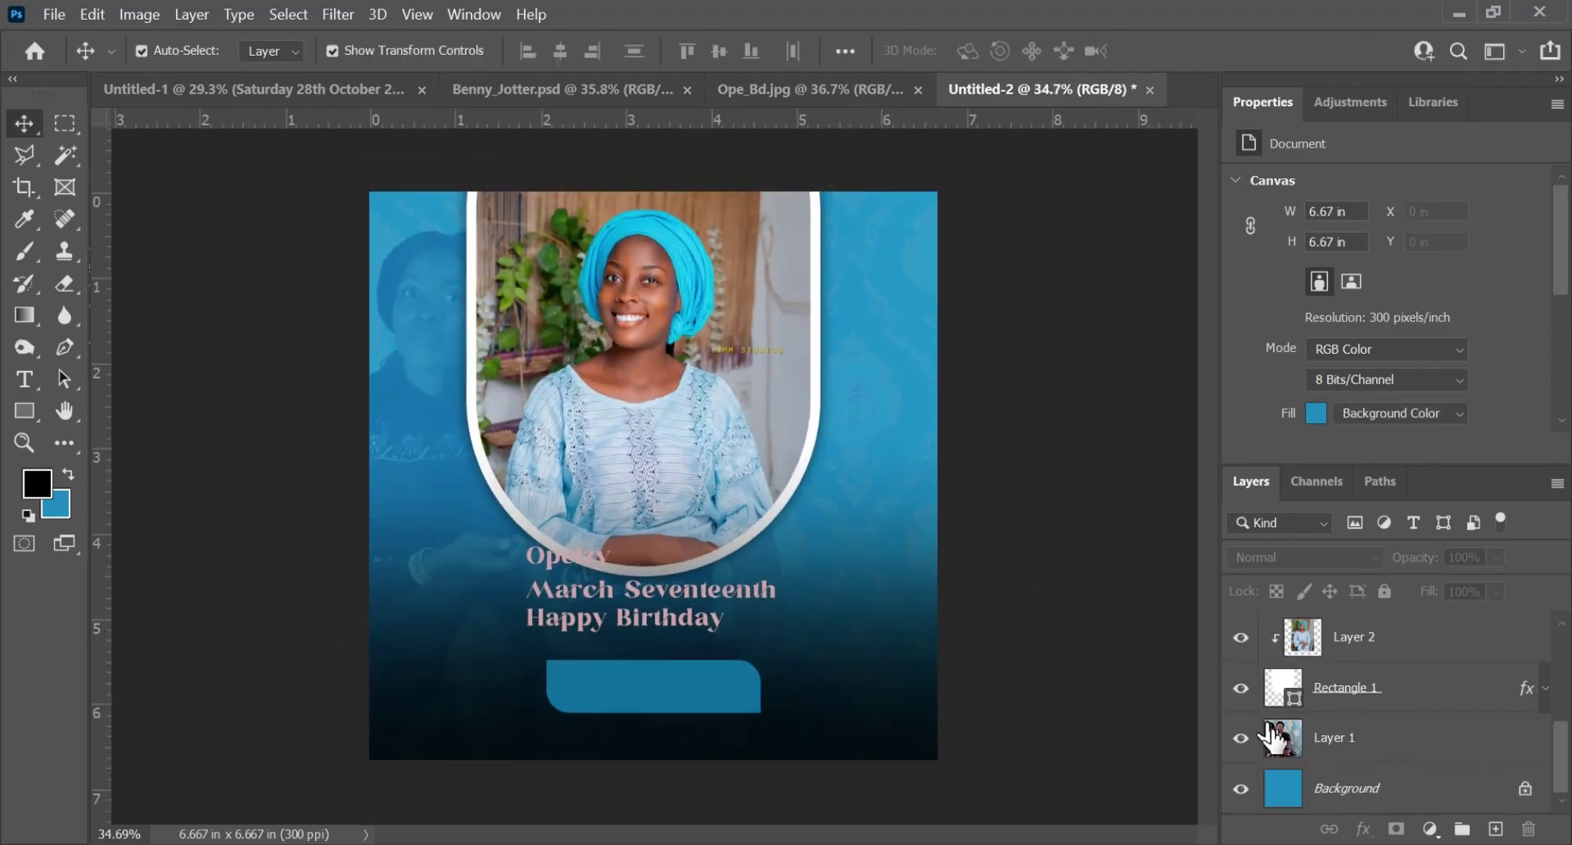
scroll(1403, 696, "up", 2)
left_click(1408, 700)
key("ctrl+a")
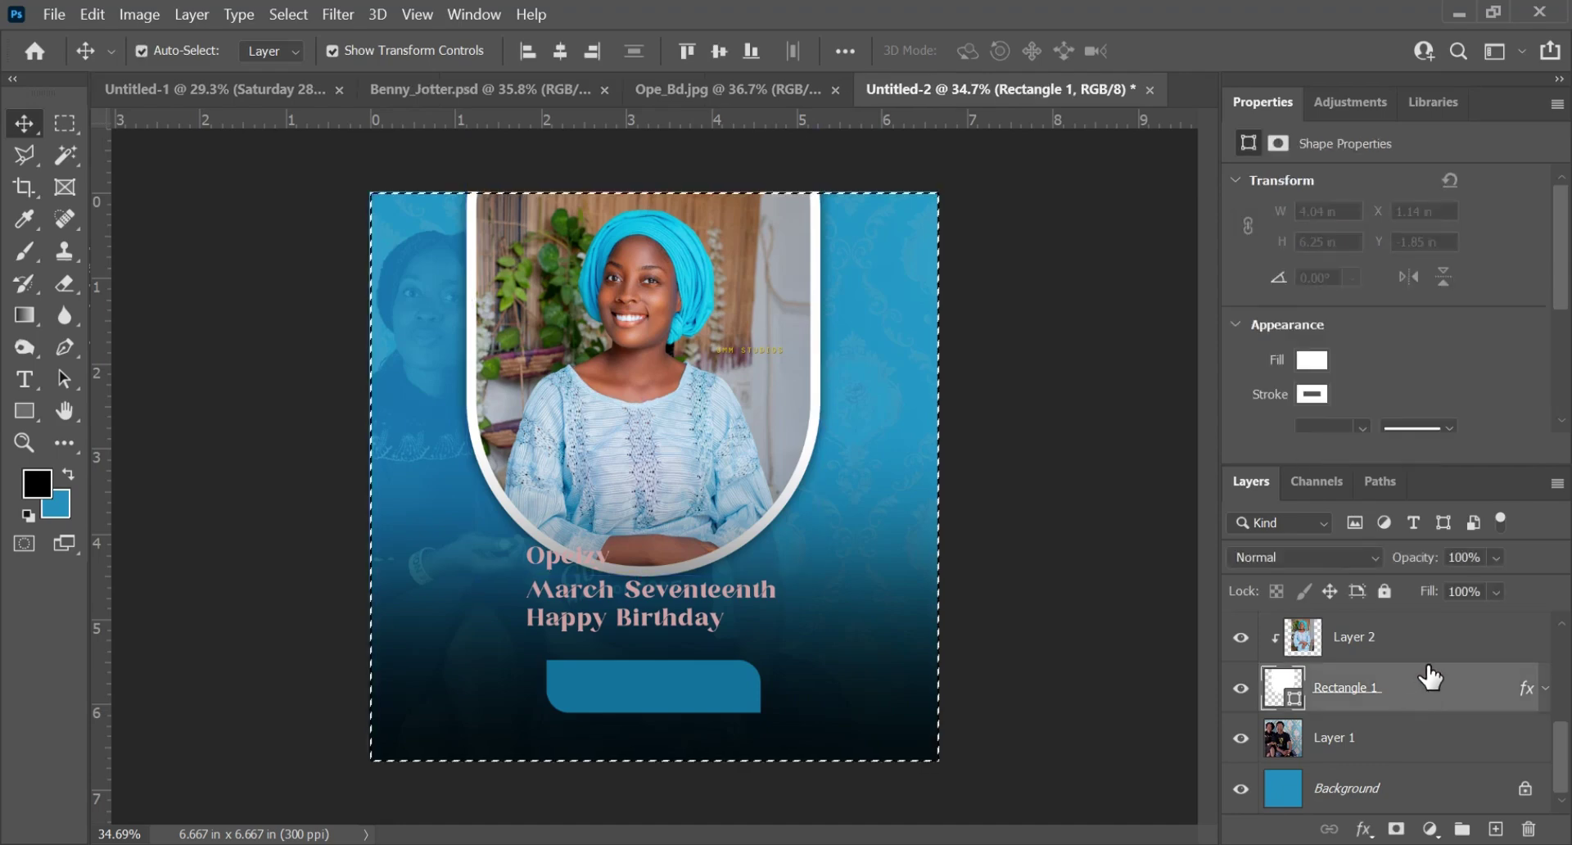
left_click(554, 52)
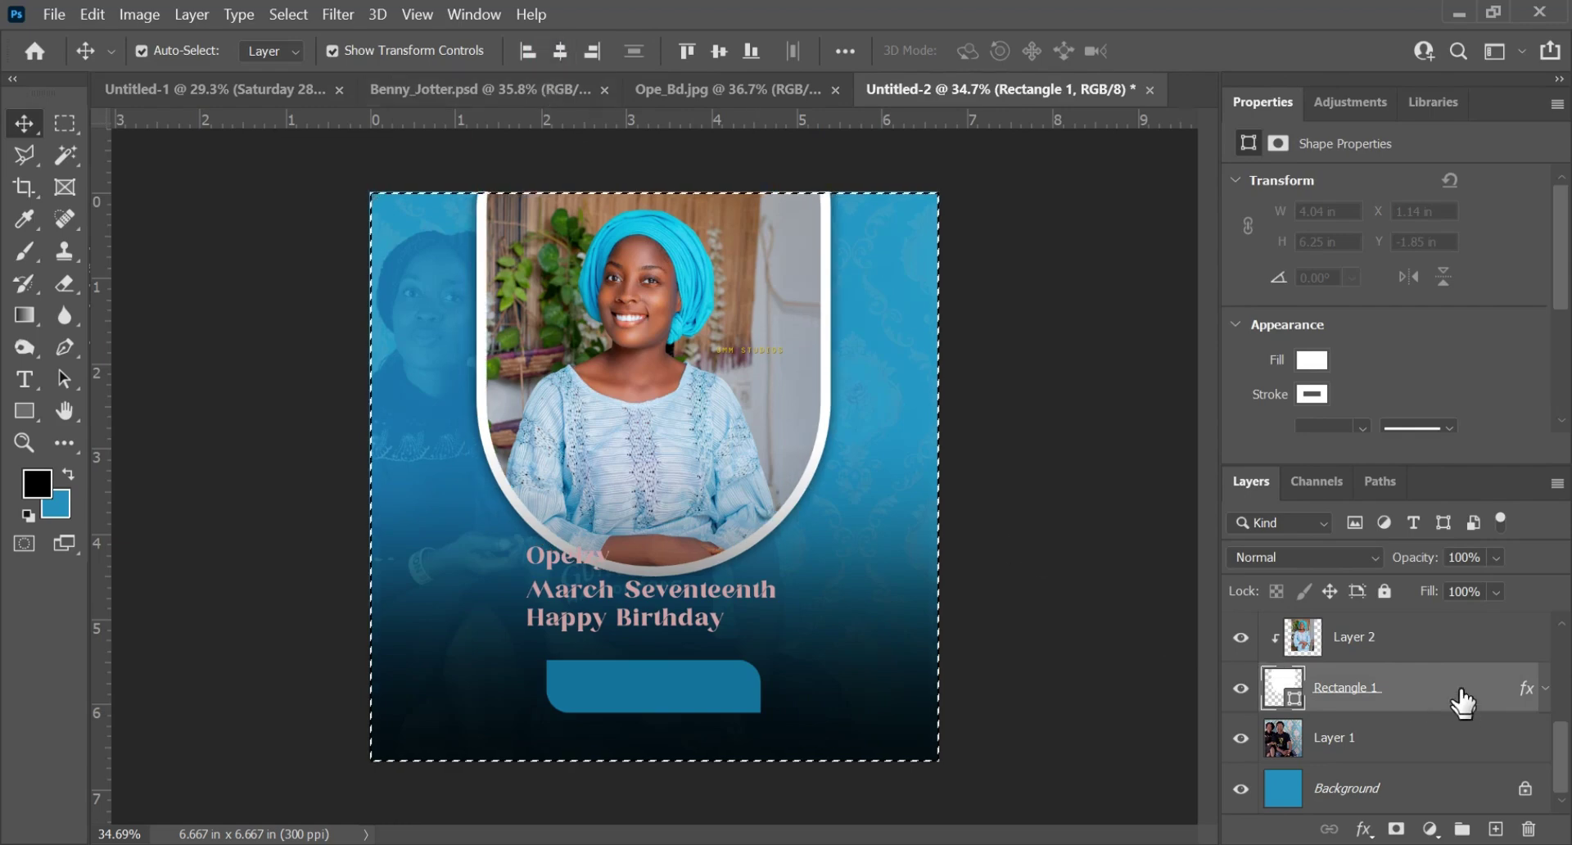
left_click(1445, 640)
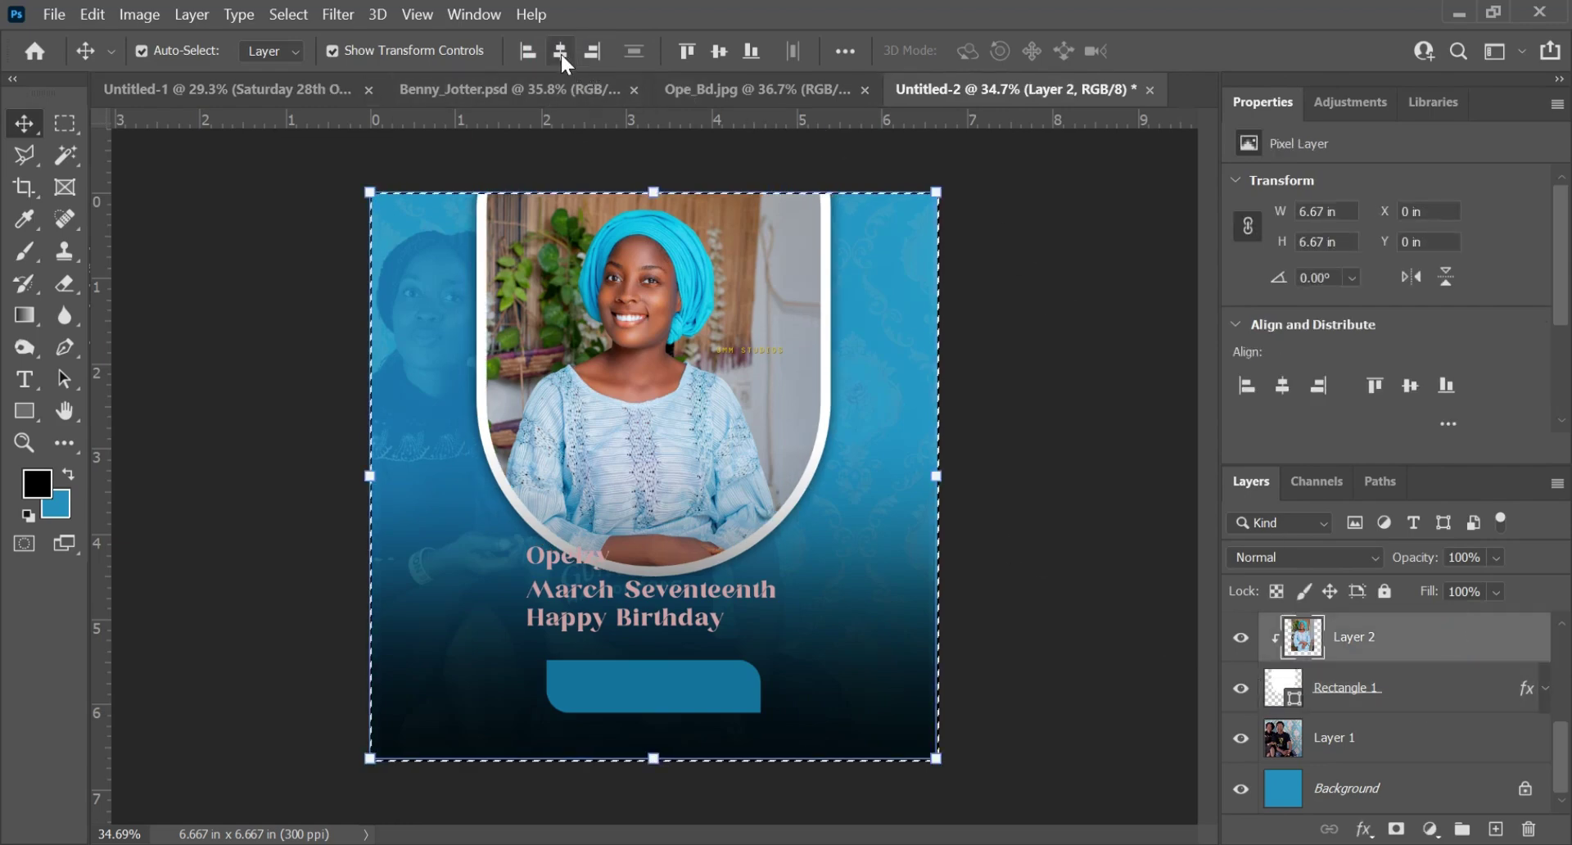
left_click(560, 52)
left_click(1034, 401)
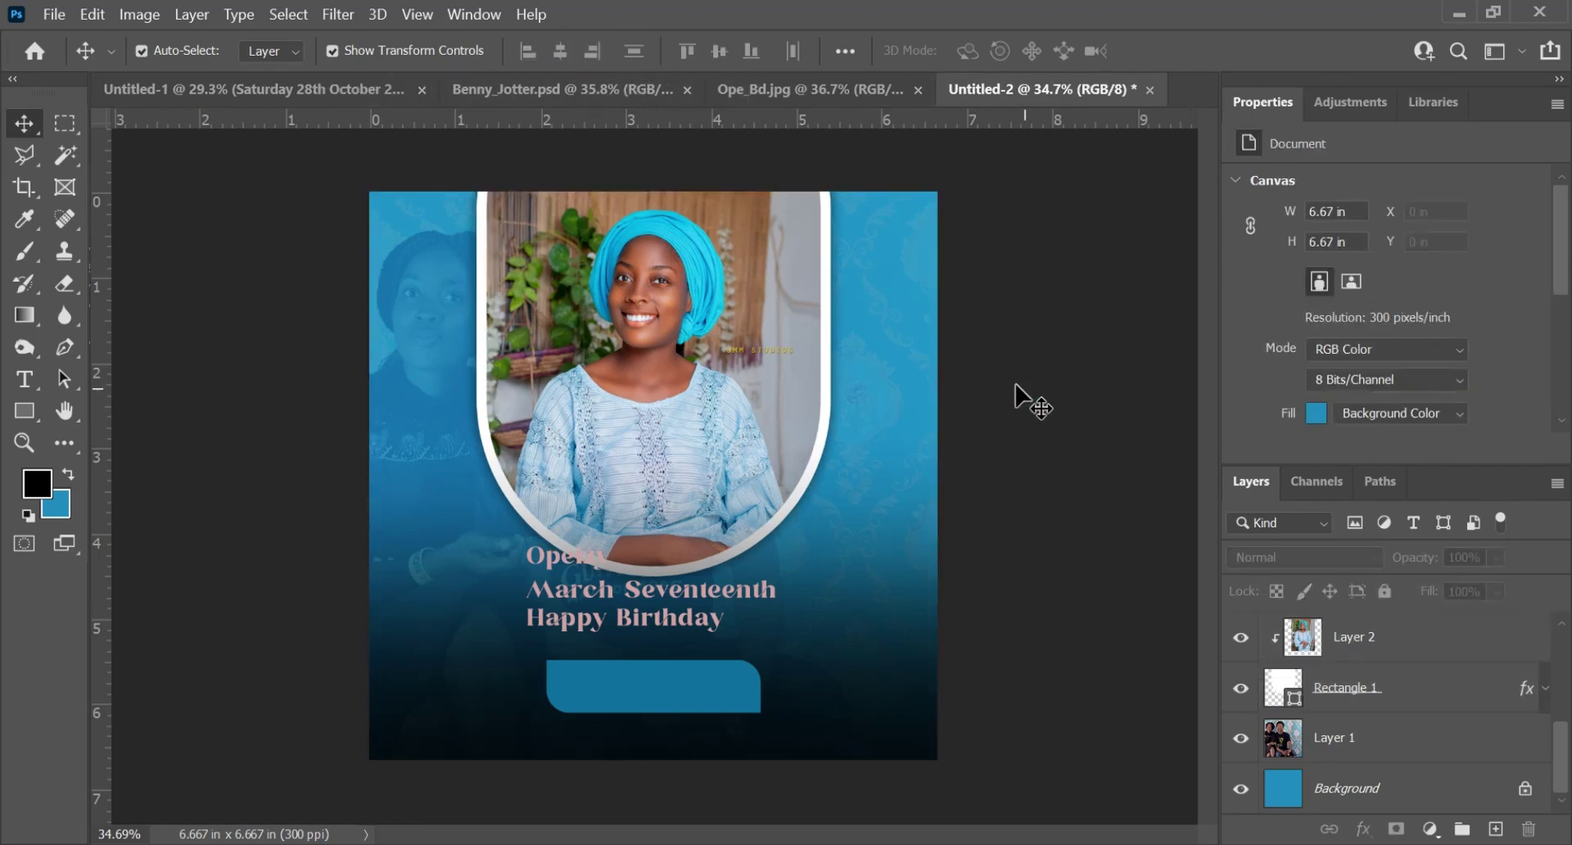
- Resize the blue rounded shape, Rectangle 2, to about 2.2 in wide and 0.54 in high
left_click(655, 686)
left_click_drag(653, 710, 653, 701)
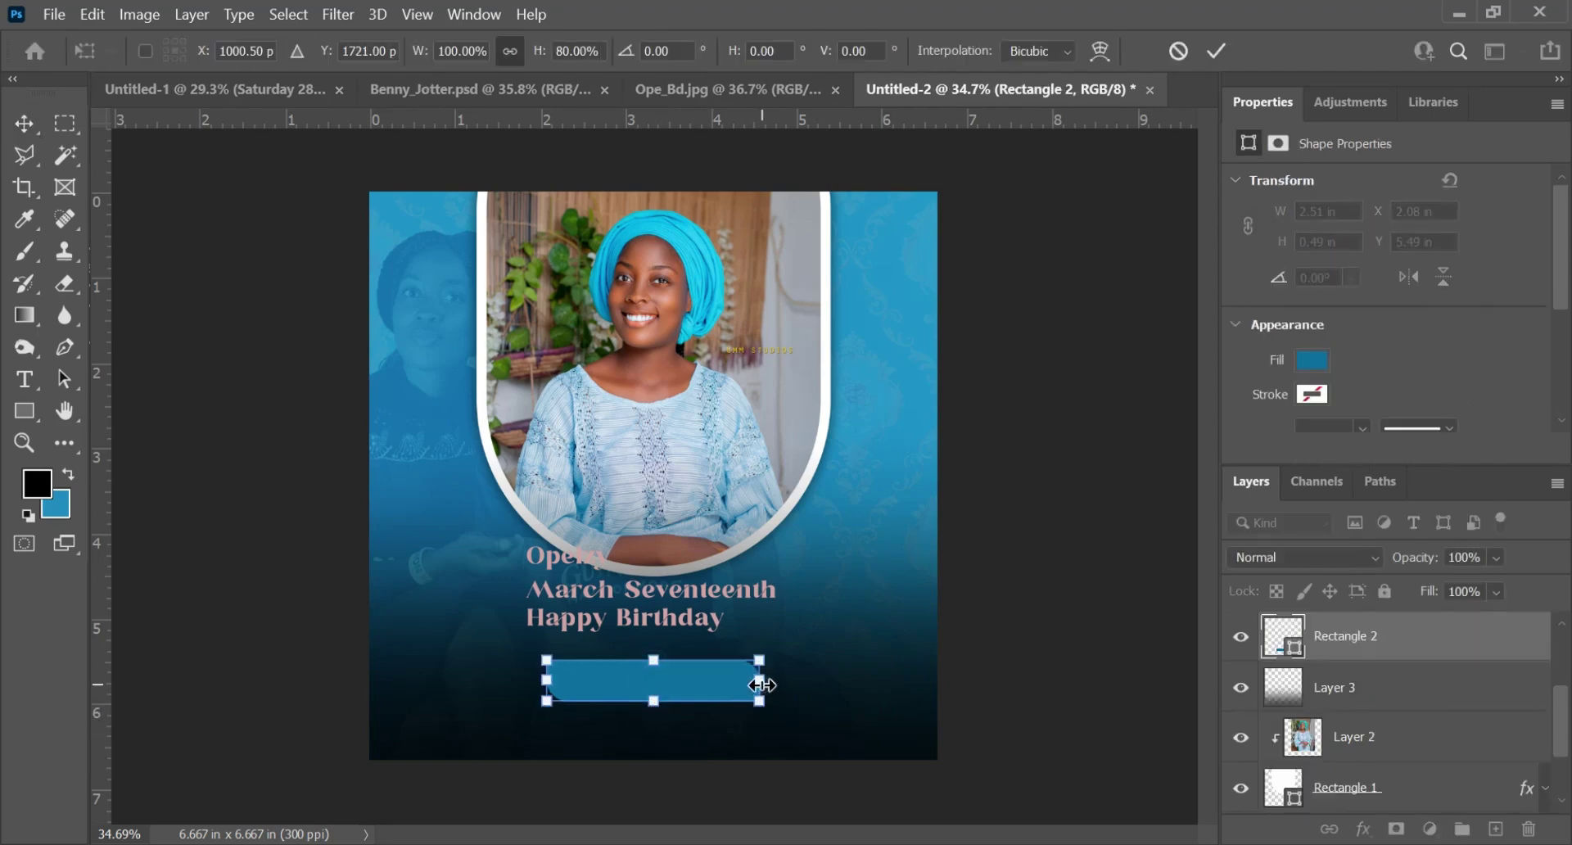
left_click_drag(759, 686, 734, 686)
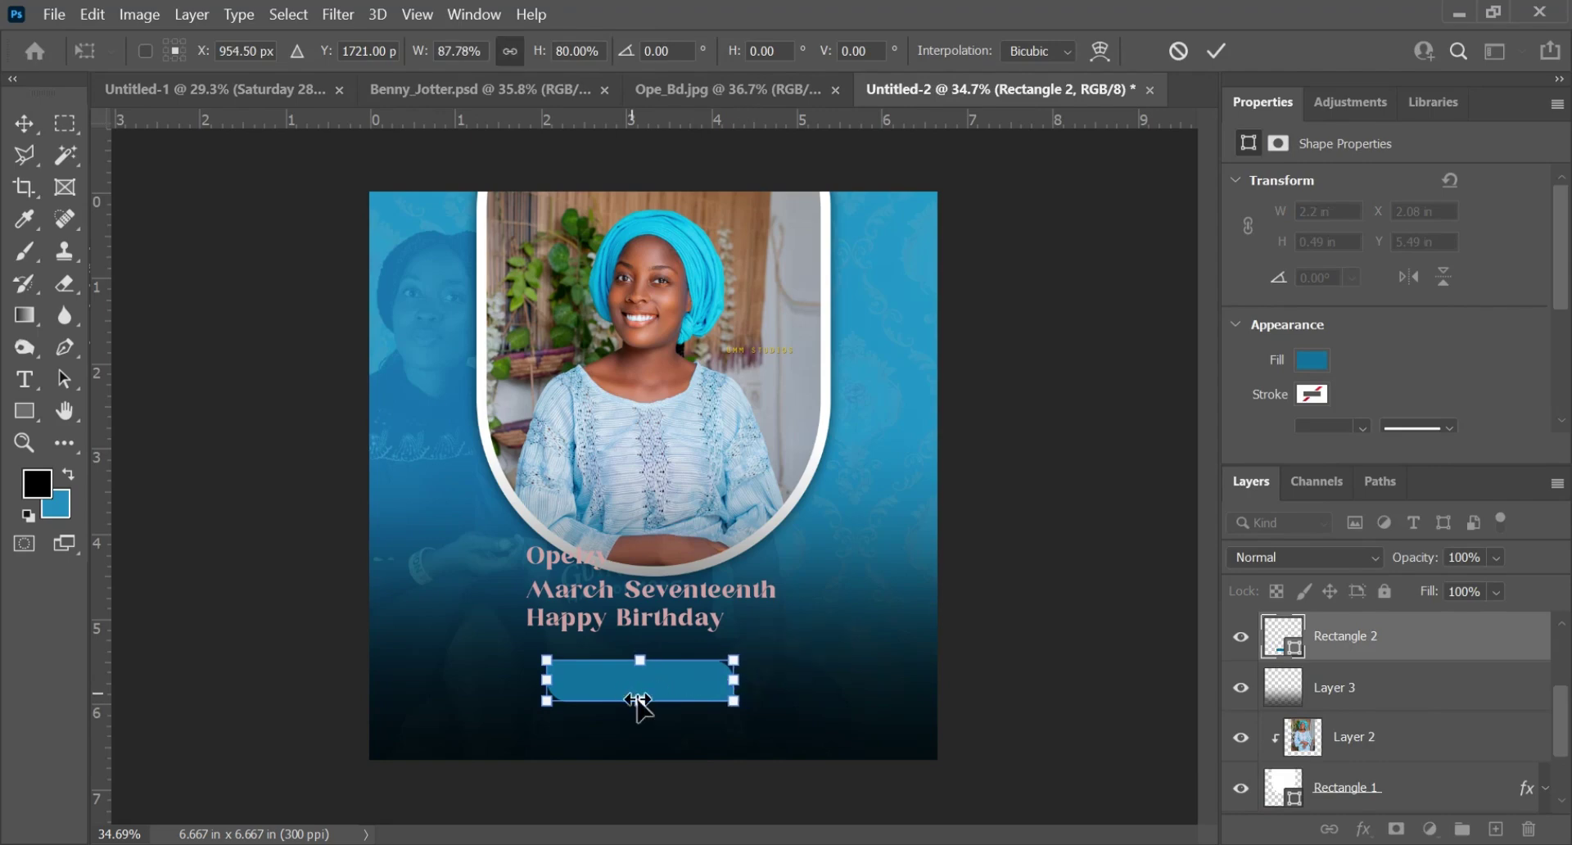
left_click_drag(641, 701, 641, 704)
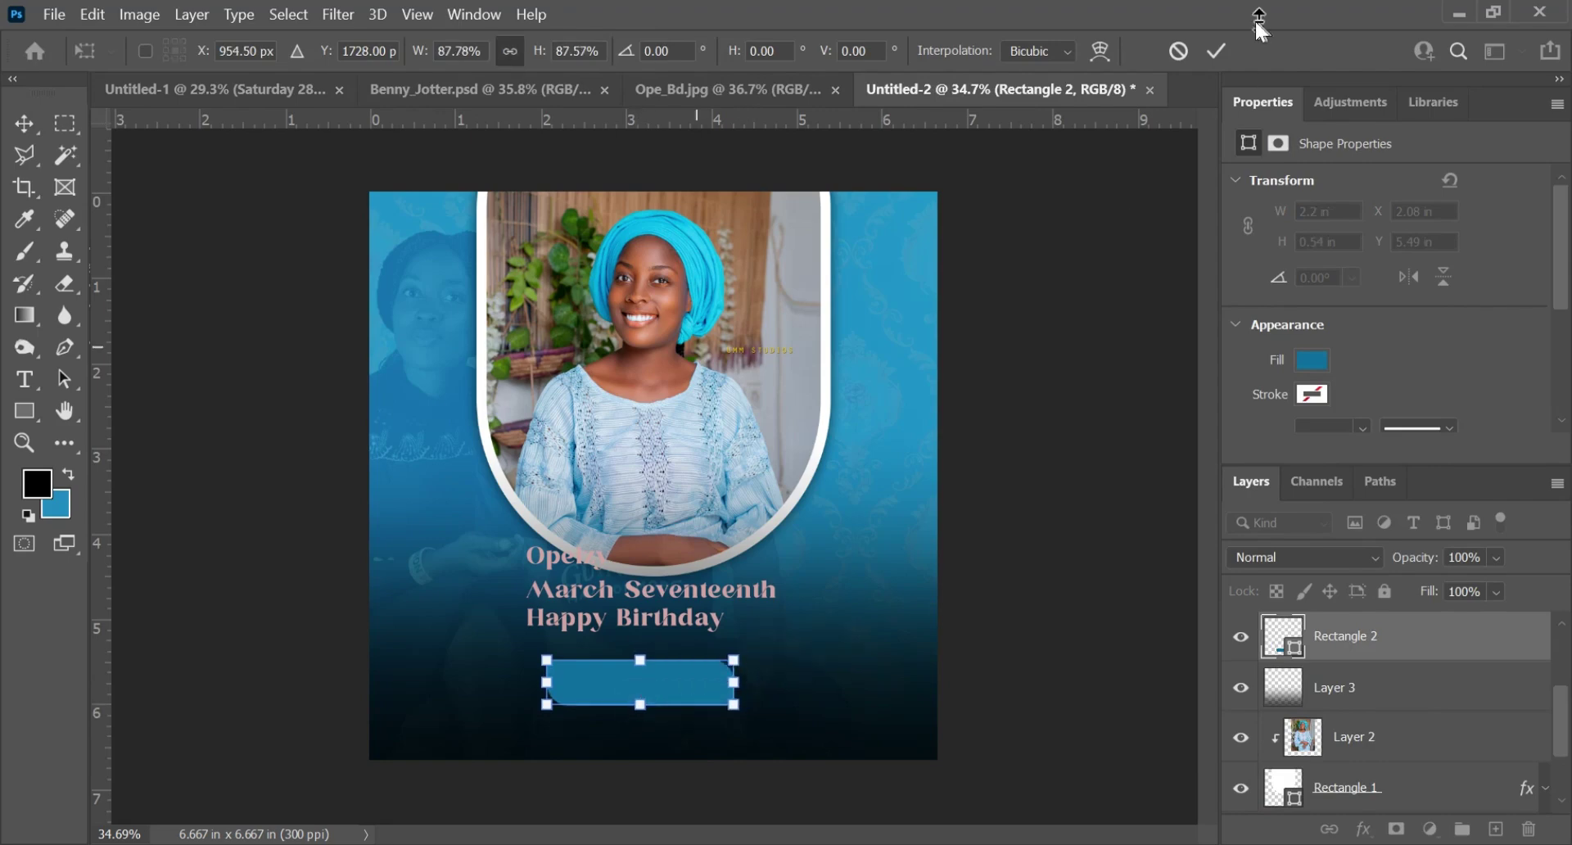
left_click(1217, 51)
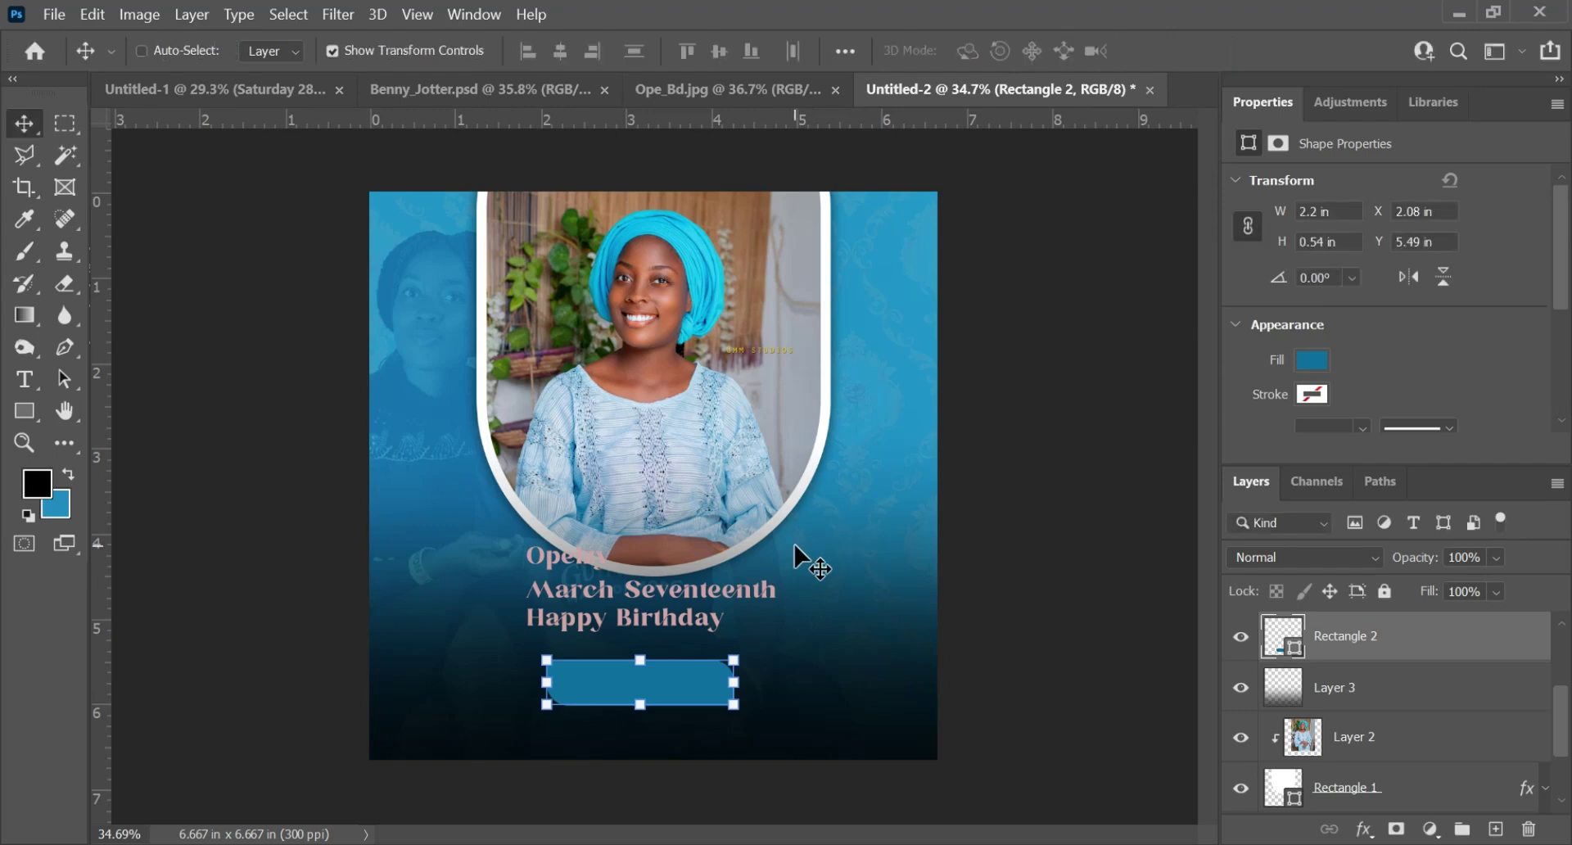
- Centre Rectangle 2 horizontally on the whole canvas and clear the selection
key("ctrl+a")
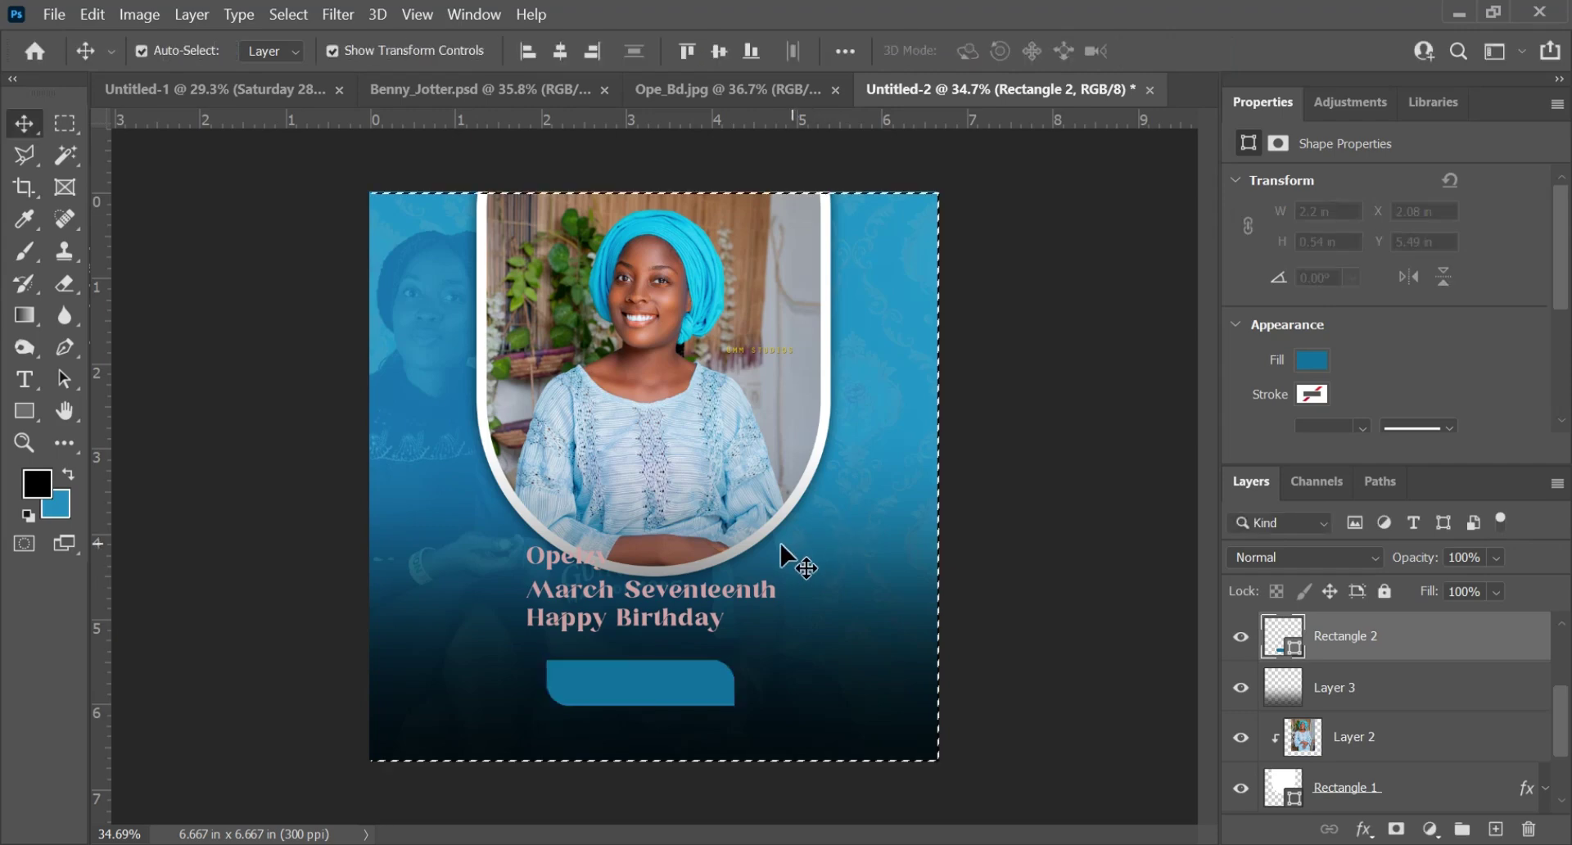
left_click(559, 46)
key("ctrl+d")
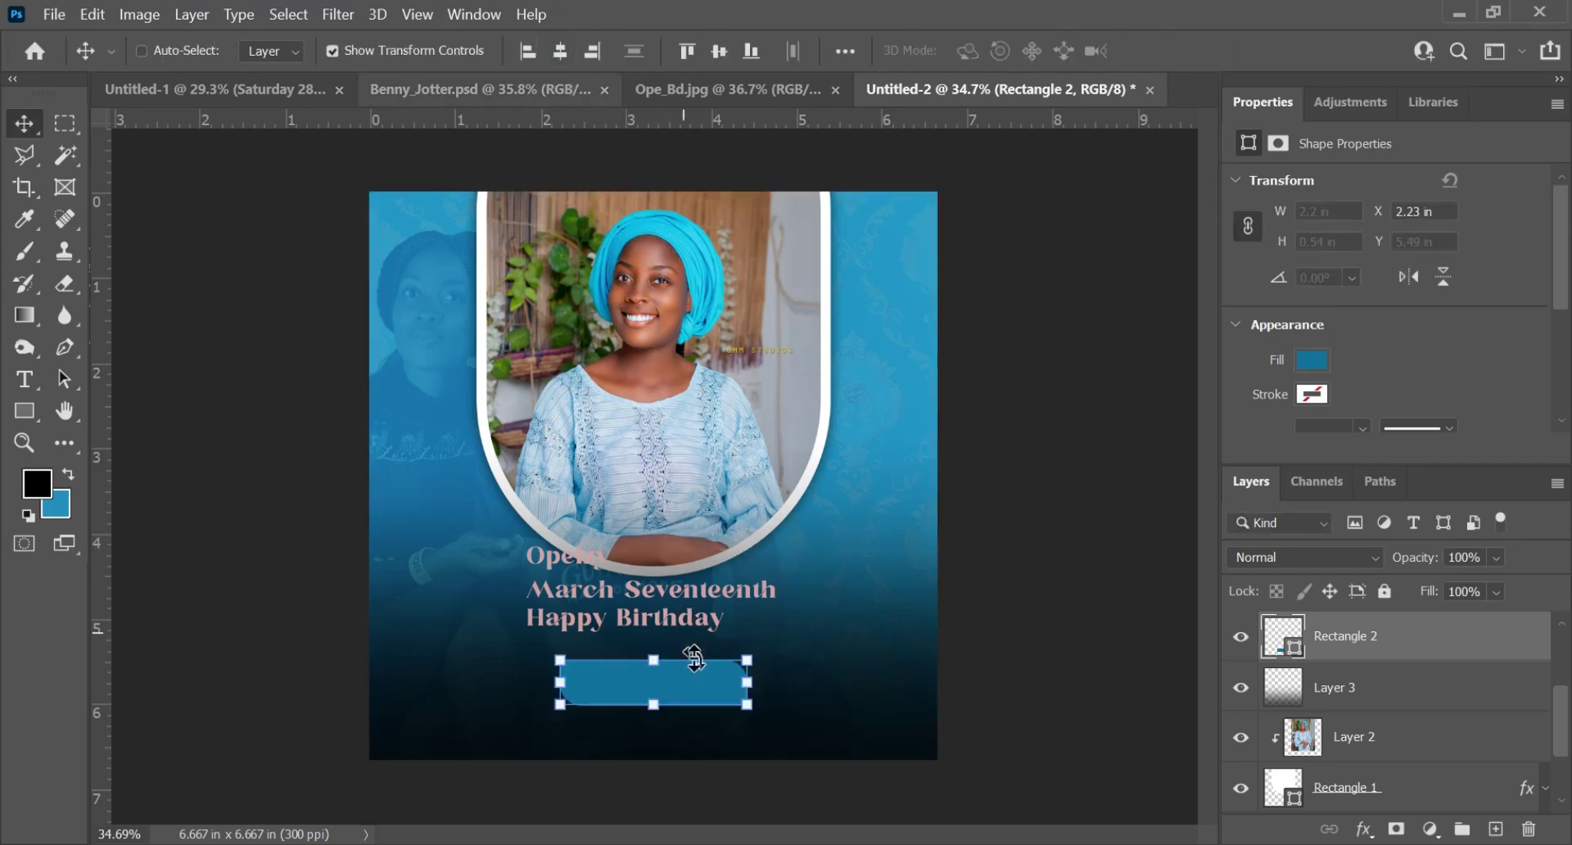
- Move the celebrant's name text onto Rectangle 2 and set it in Montserrat Regular with All Caps
left_click(552, 565)
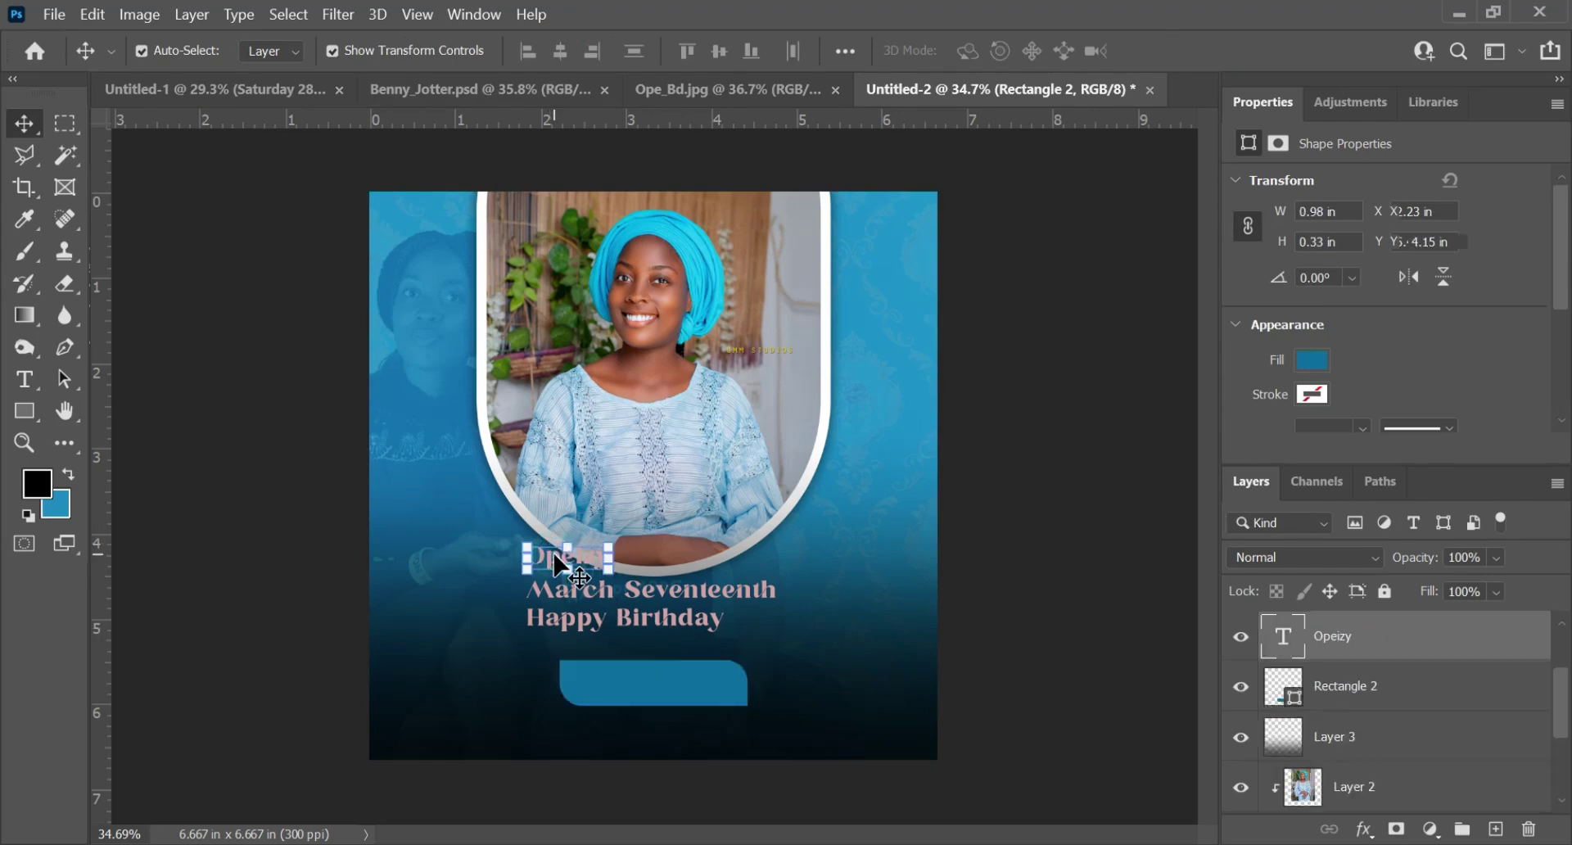
left_click_drag(577, 684, 647, 690)
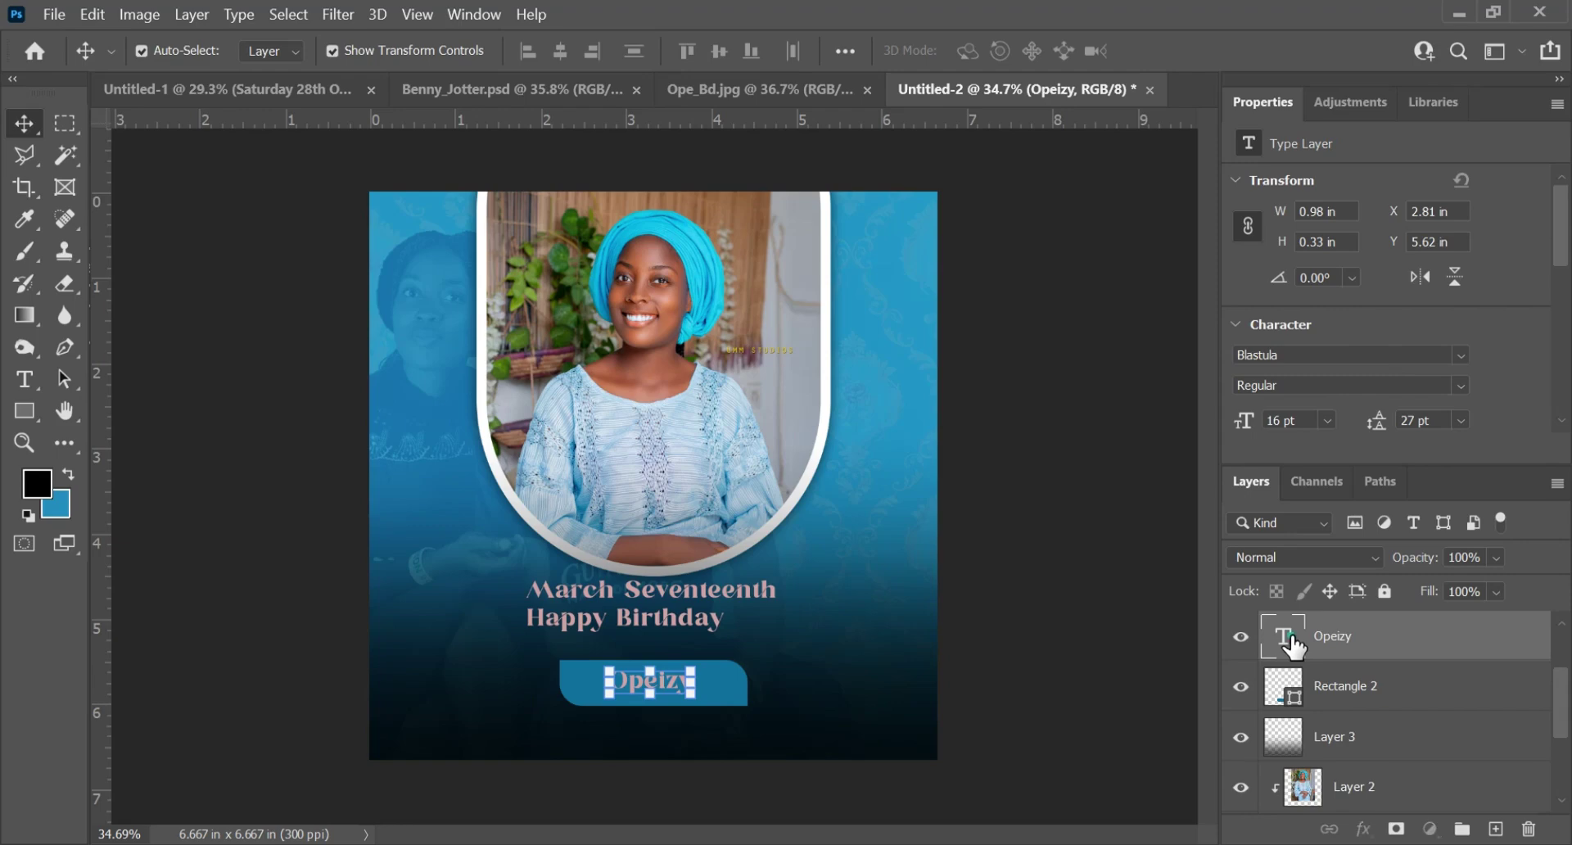
double_click(1283, 636)
key("ctrl+t")
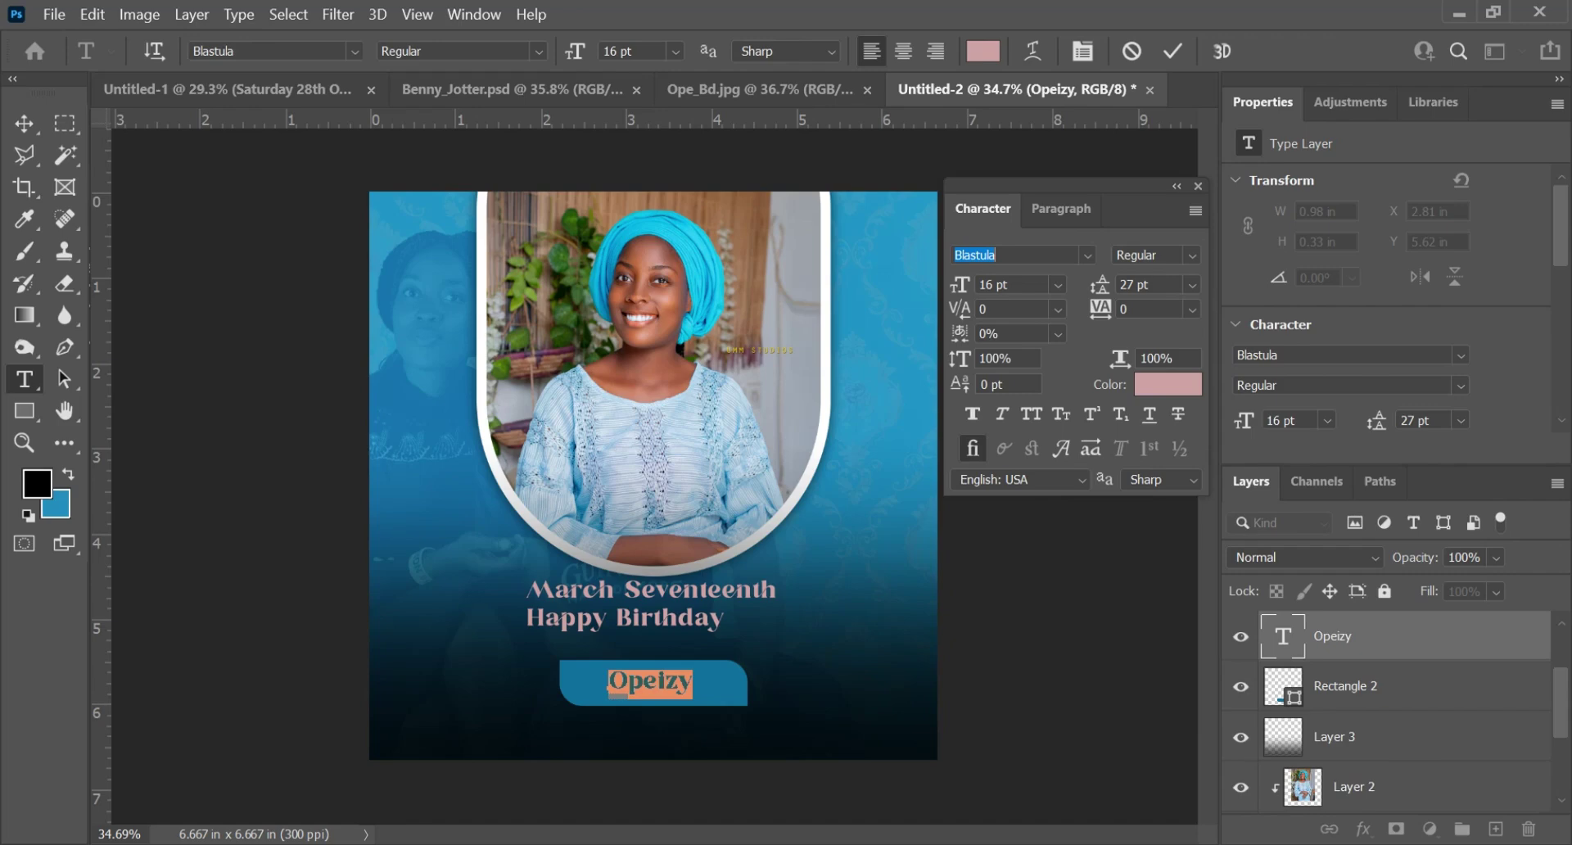
type("mon")
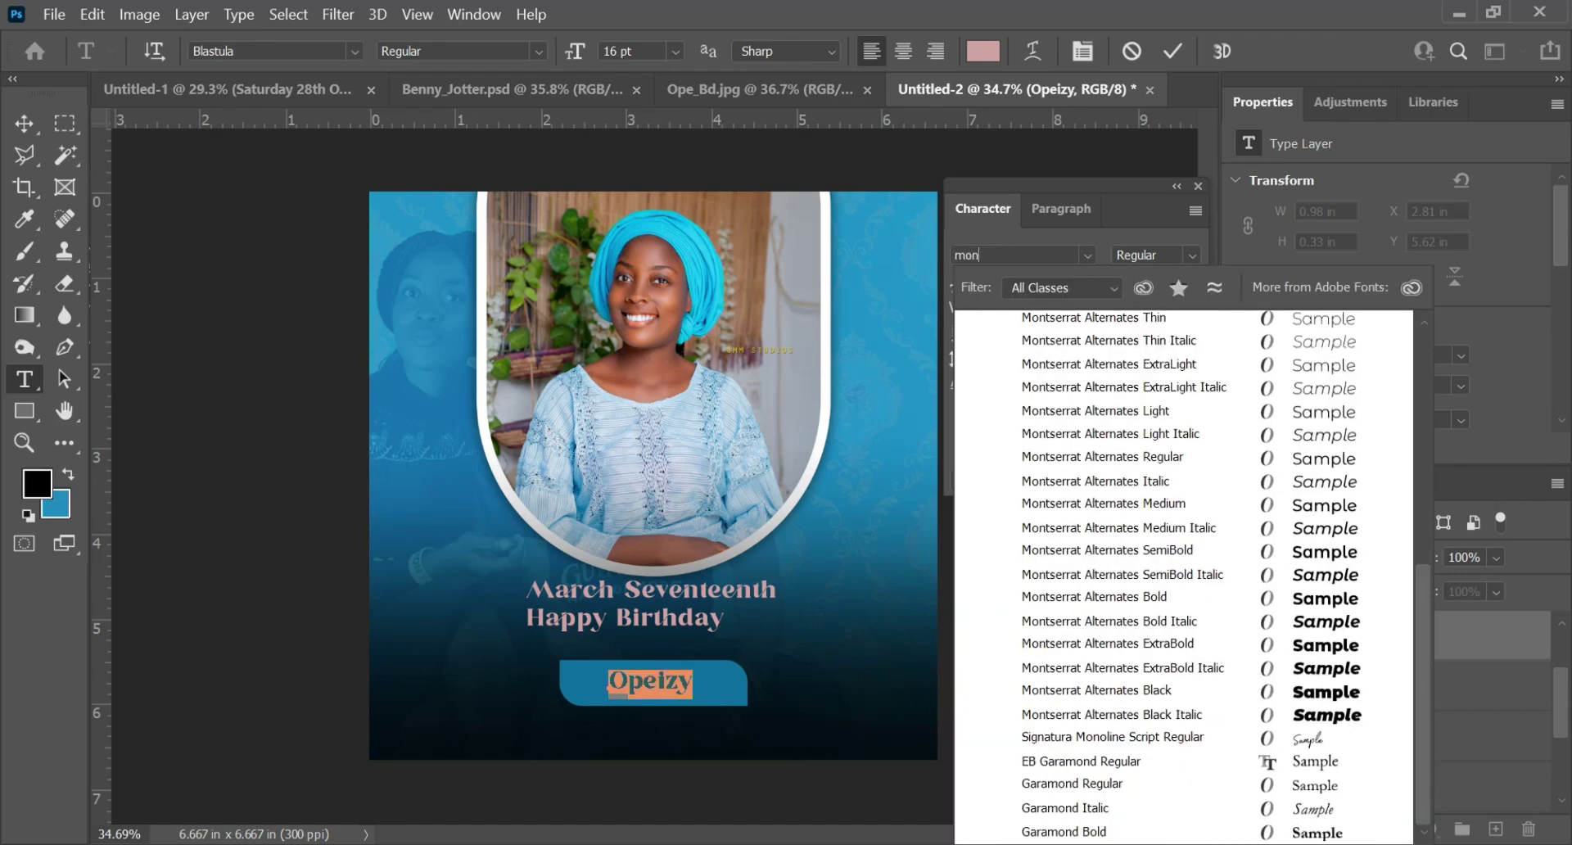
key("Return")
left_click(1192, 256)
left_click(1182, 393)
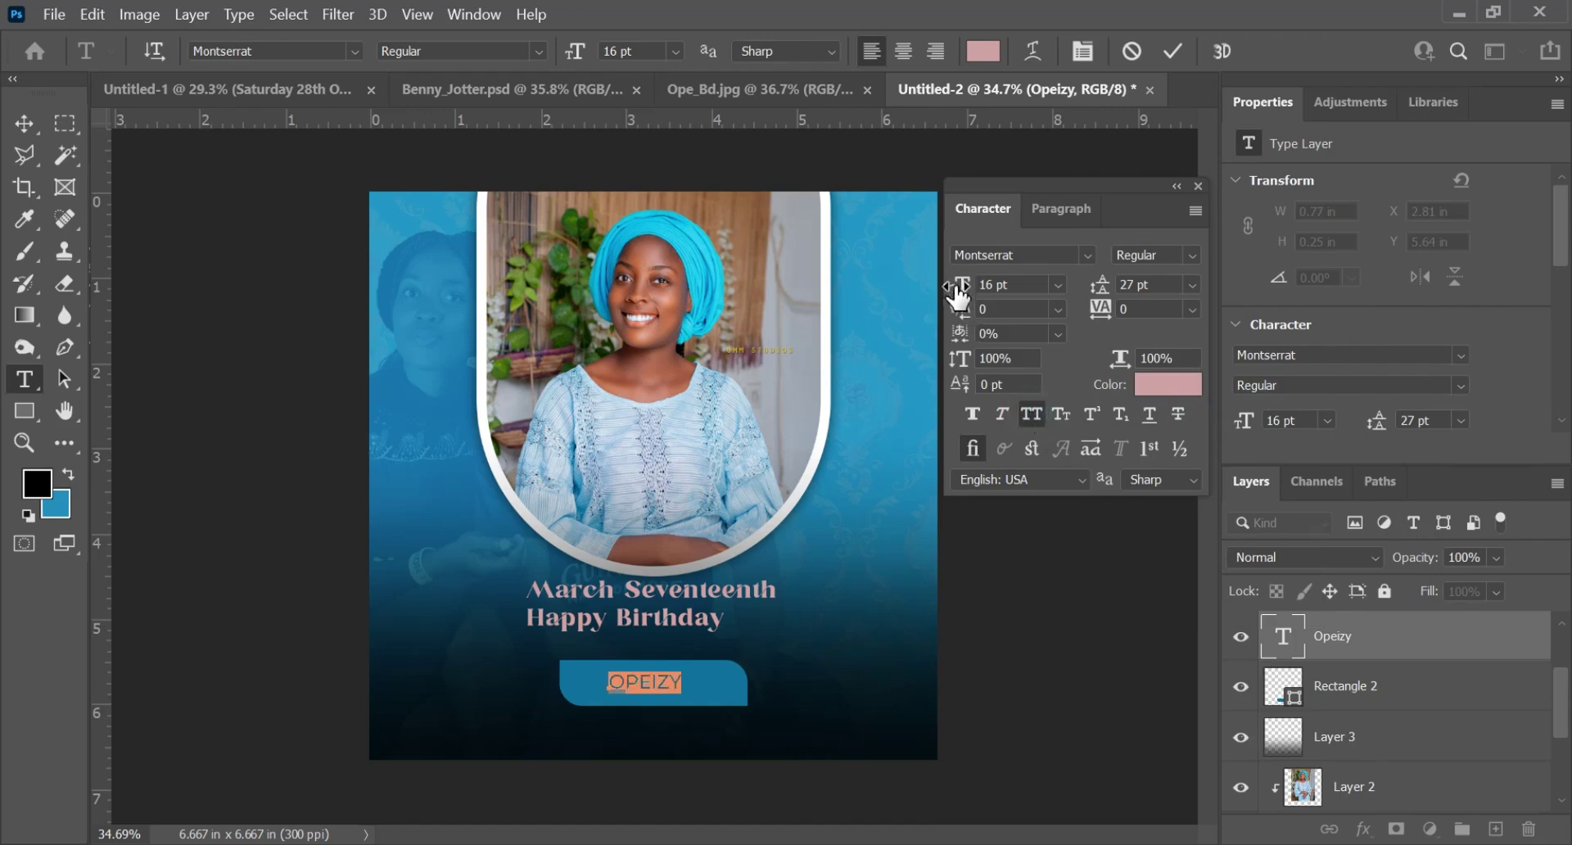
- Enlarge the celebrant's name text to 28 pt and colour it white, ffffff
left_click_drag(960, 304, 974, 305)
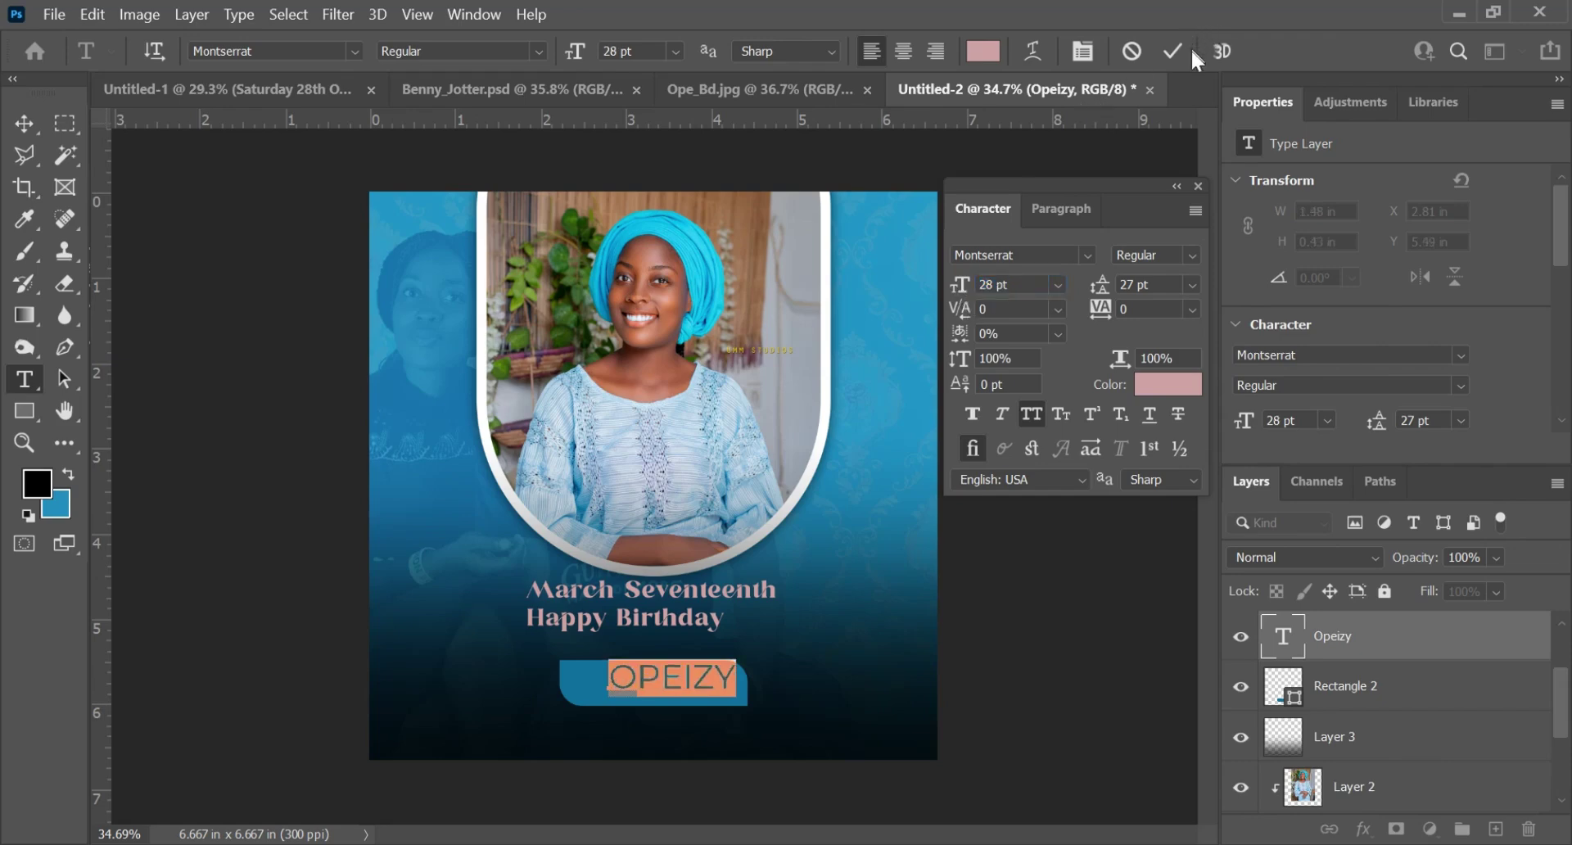
left_click(1170, 51)
key("v")
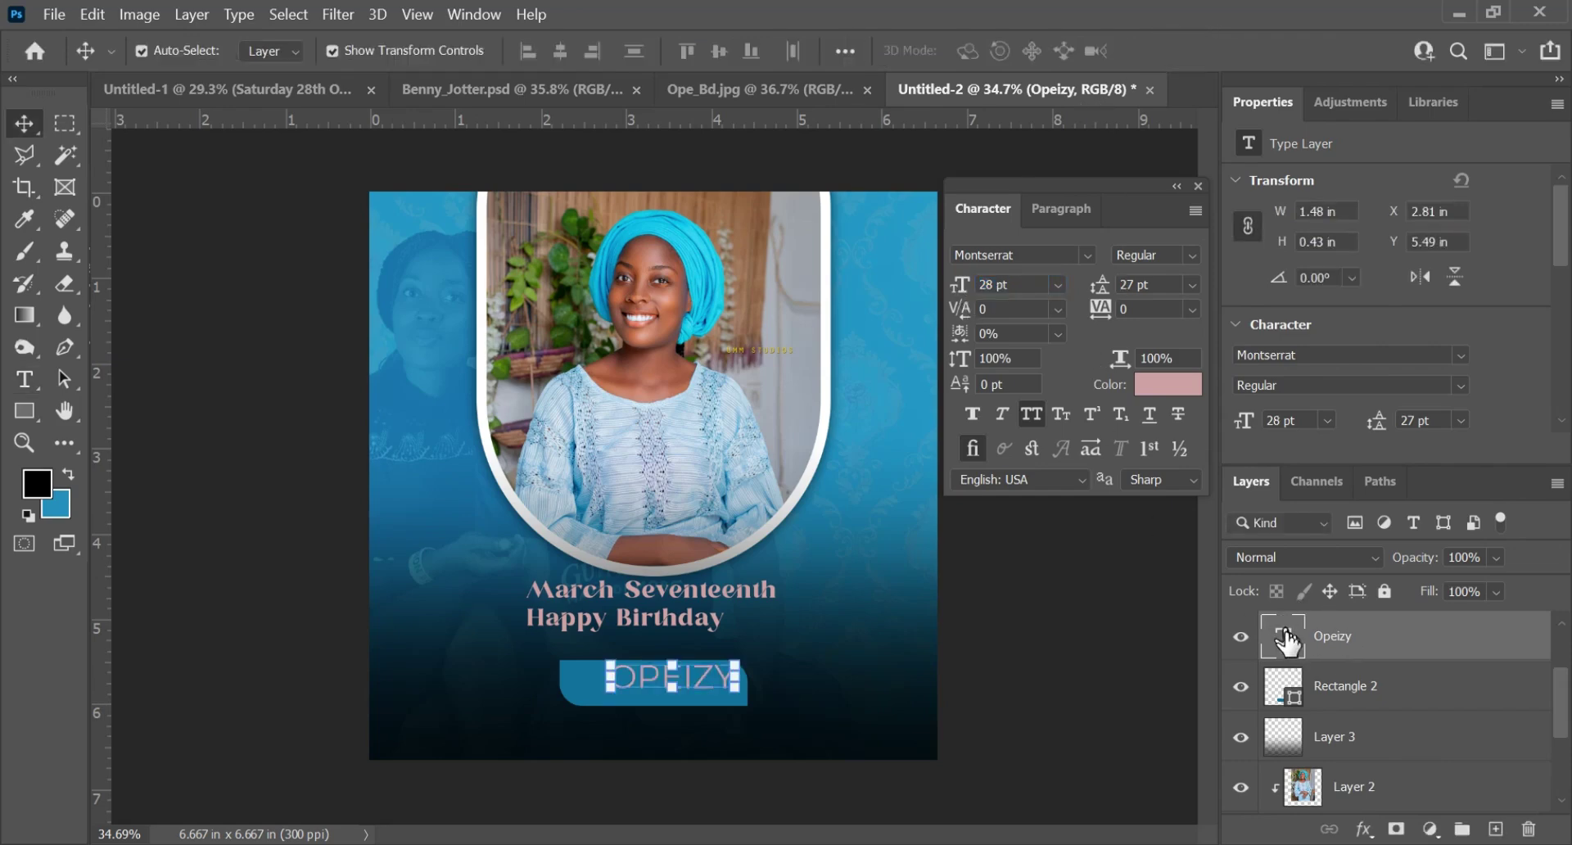
double_click(1272, 627)
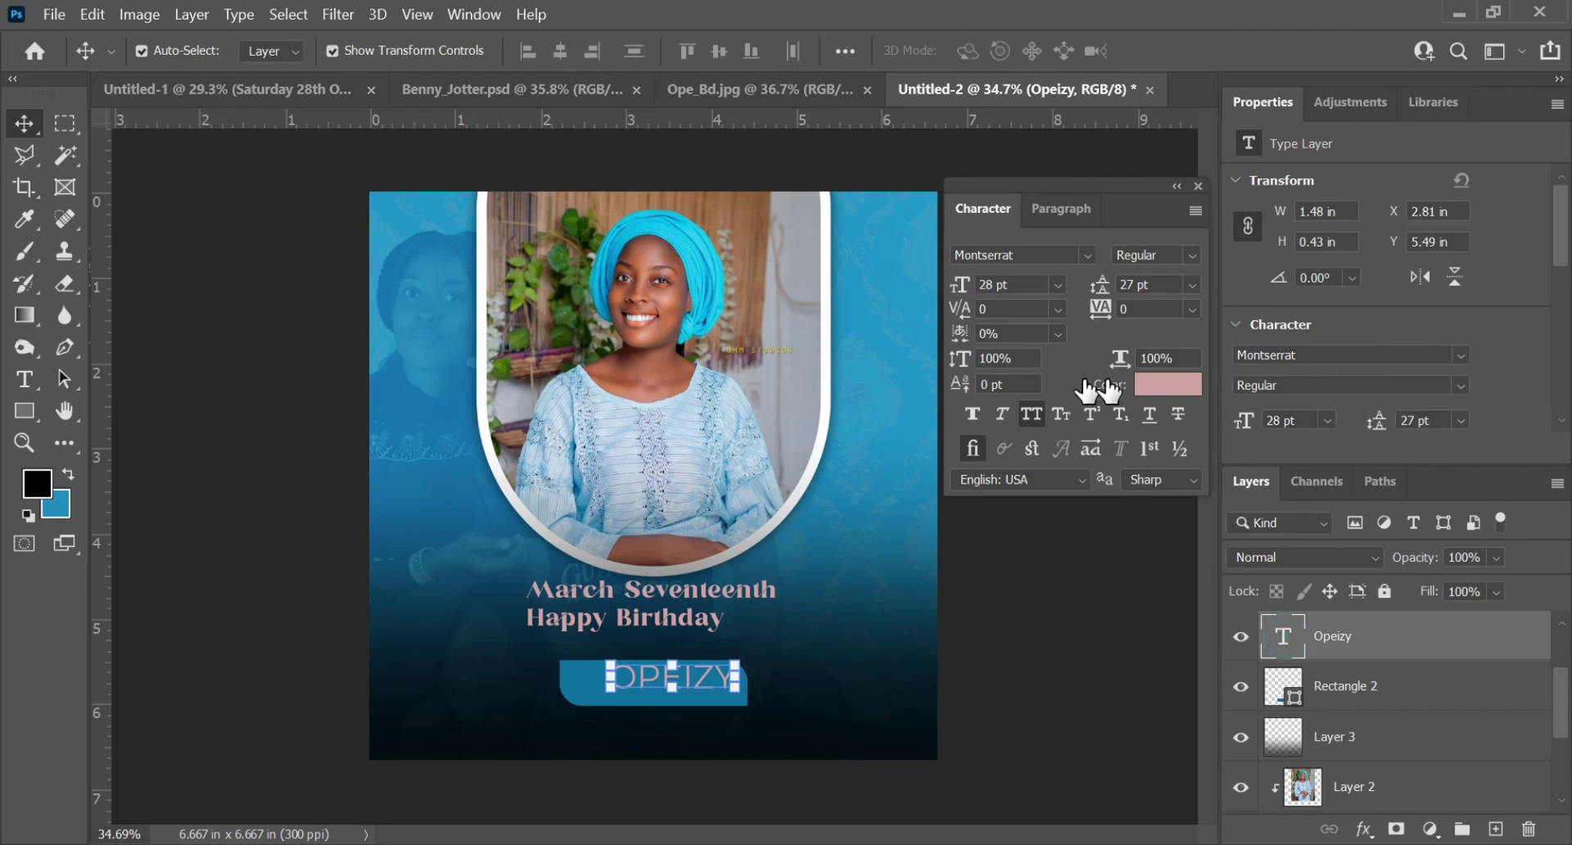
left_click(1161, 392)
mouse_move(983, 470)
left_mouse_down()
mouse_move(950, 393)
mouse_move(686, 133)
left_mouse_up()
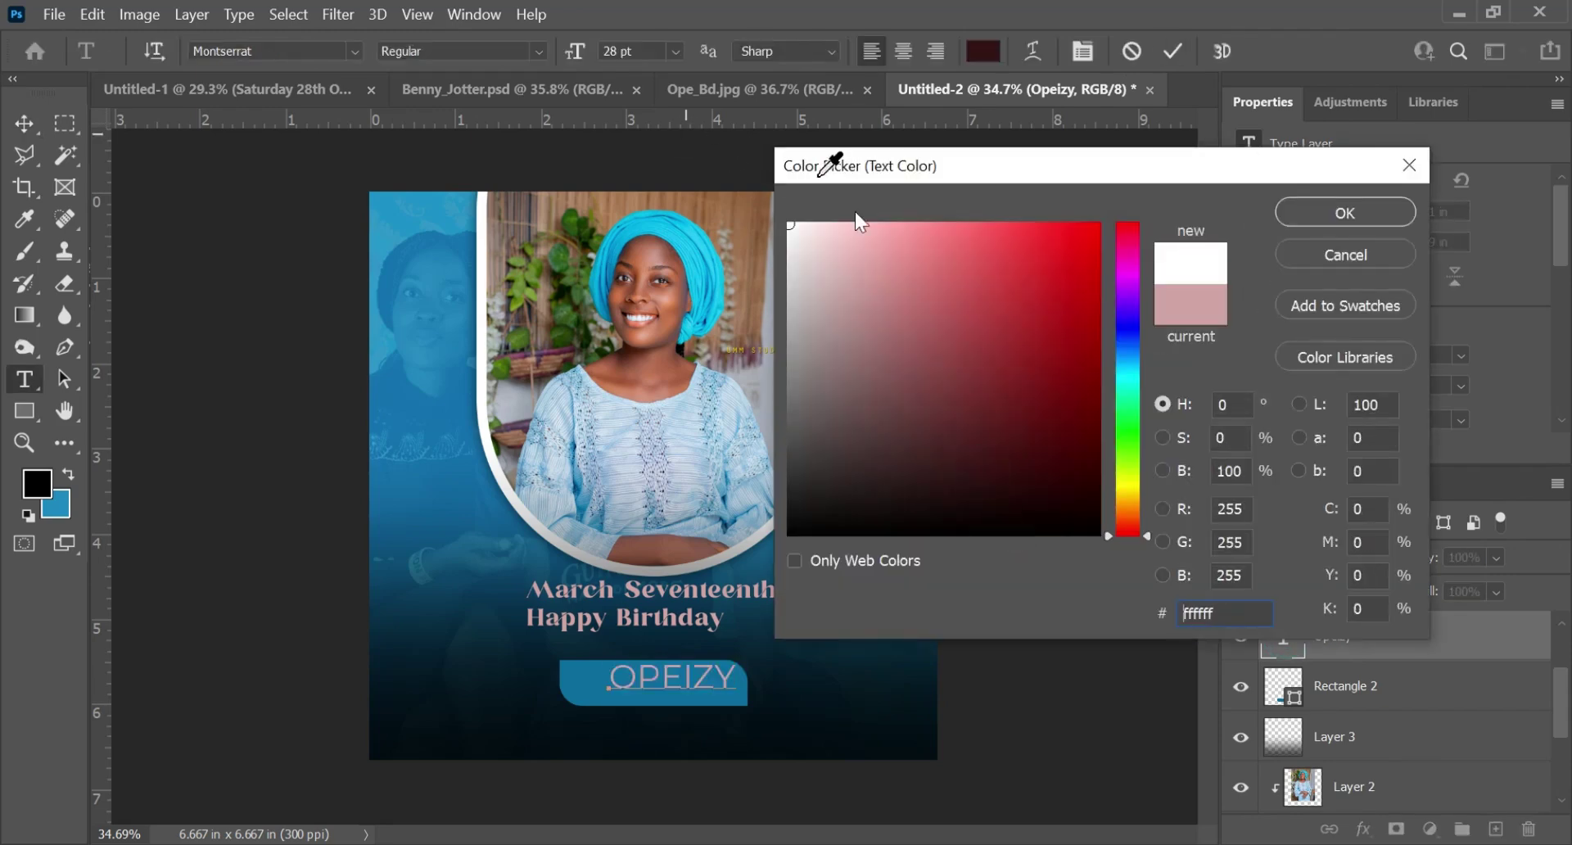
left_click(1318, 215)
left_click(1163, 44)
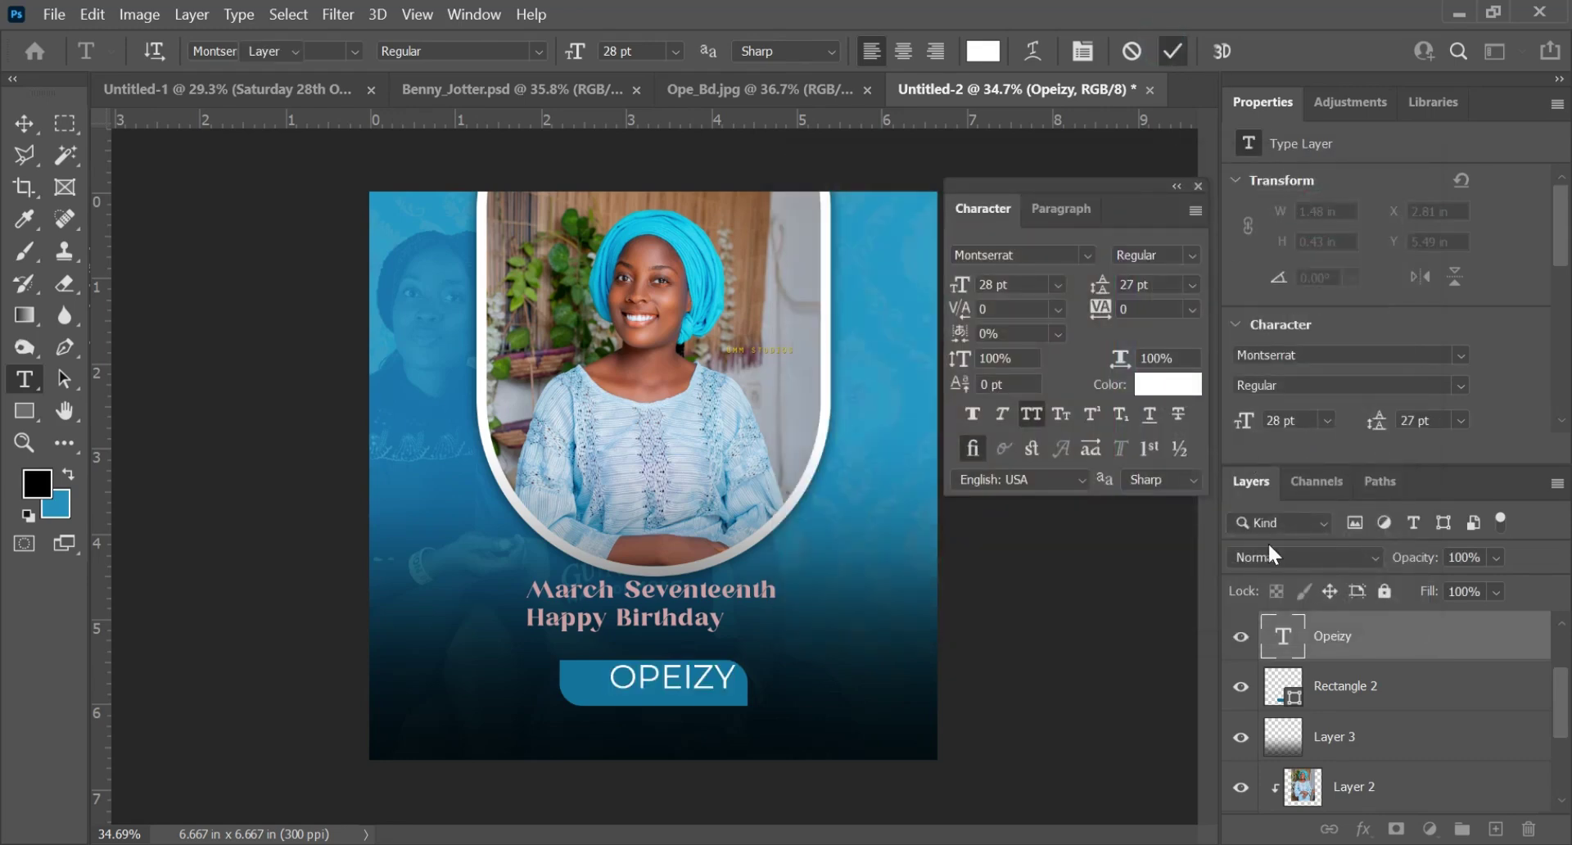
- Centre the name text horizontally and vertically within the outline of Rectangle 2 and clear the selection
left_click(1284, 686, "ctrl")
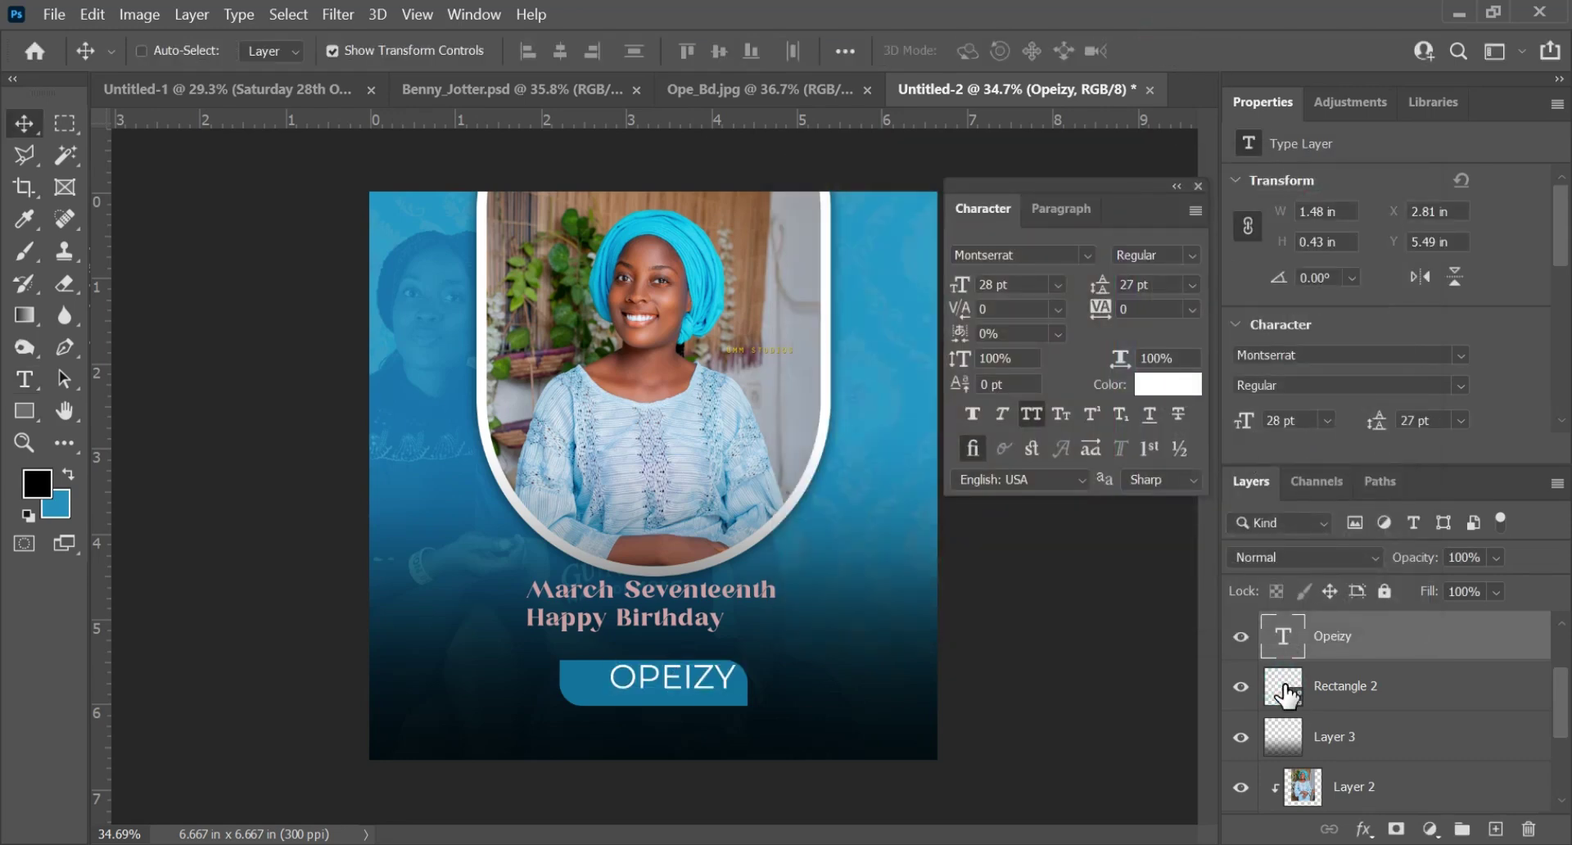
left_click(560, 50)
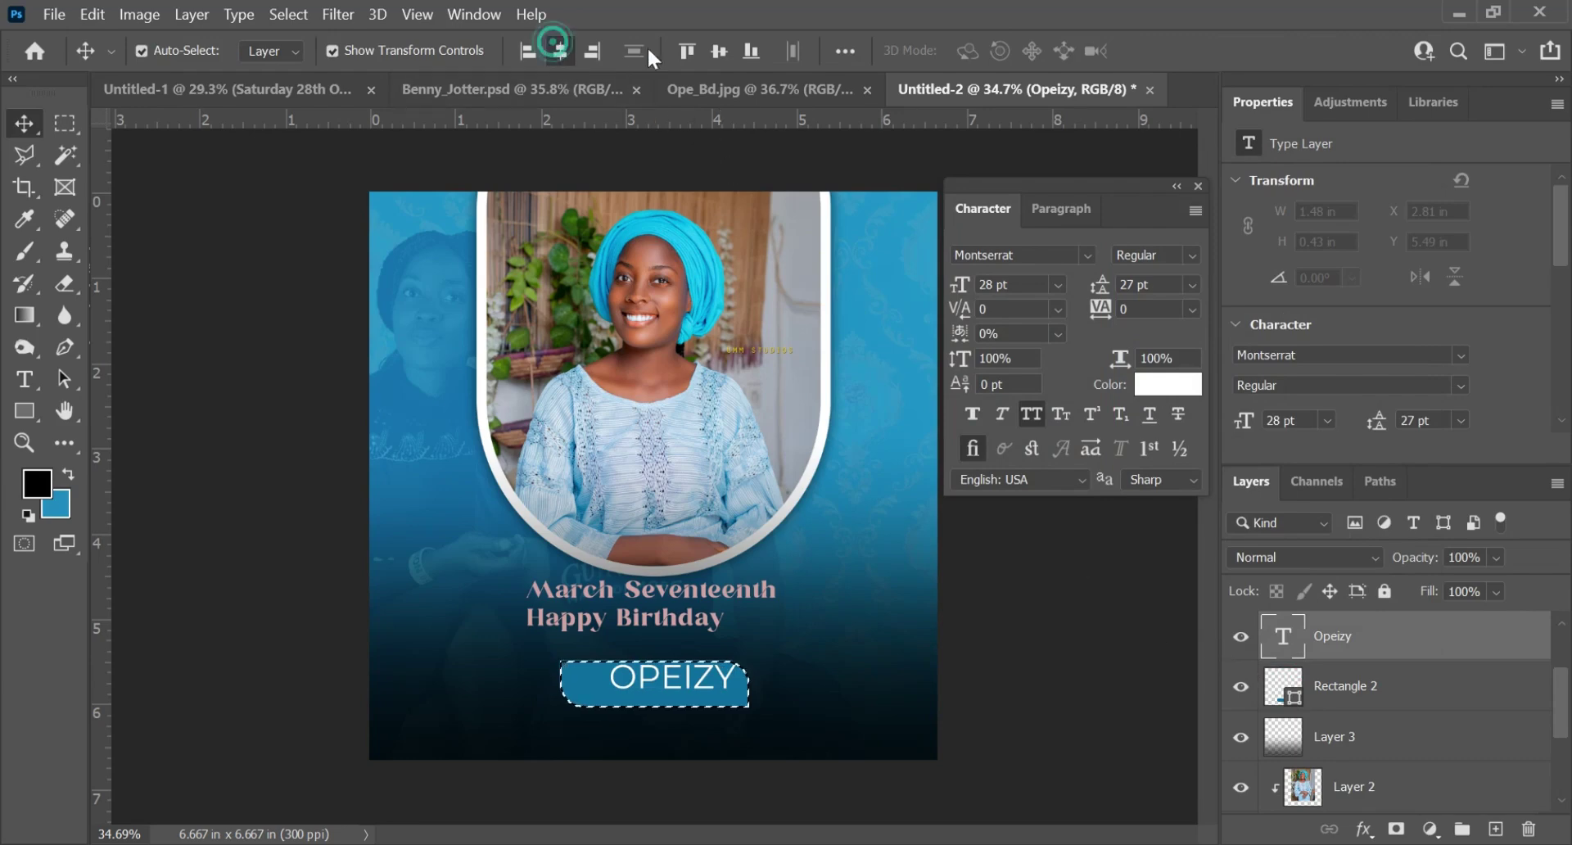
left_click(721, 50)
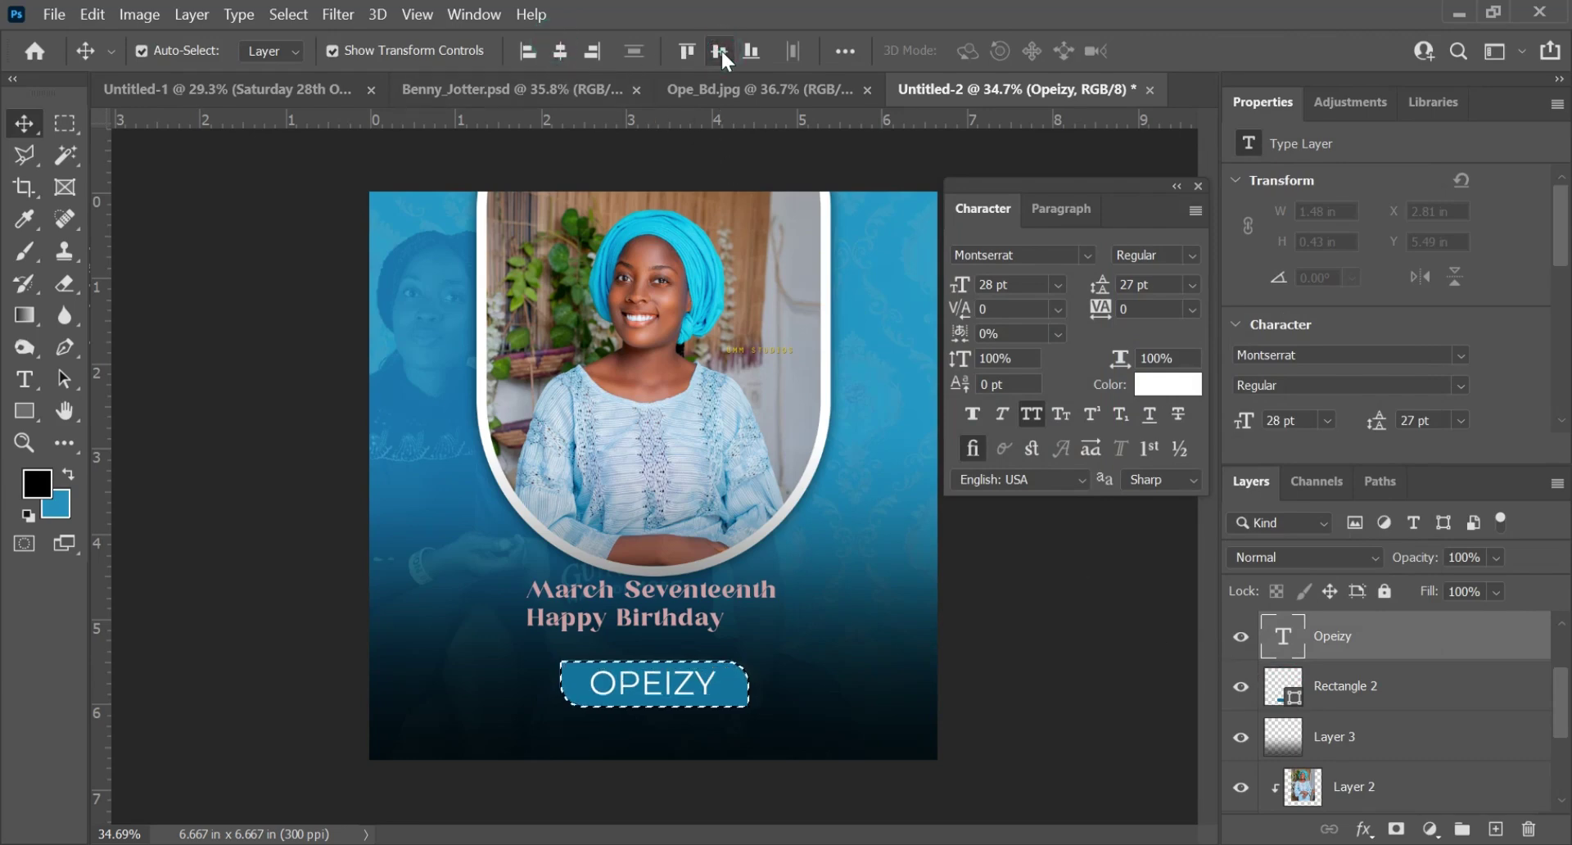
key("ctrl+d")
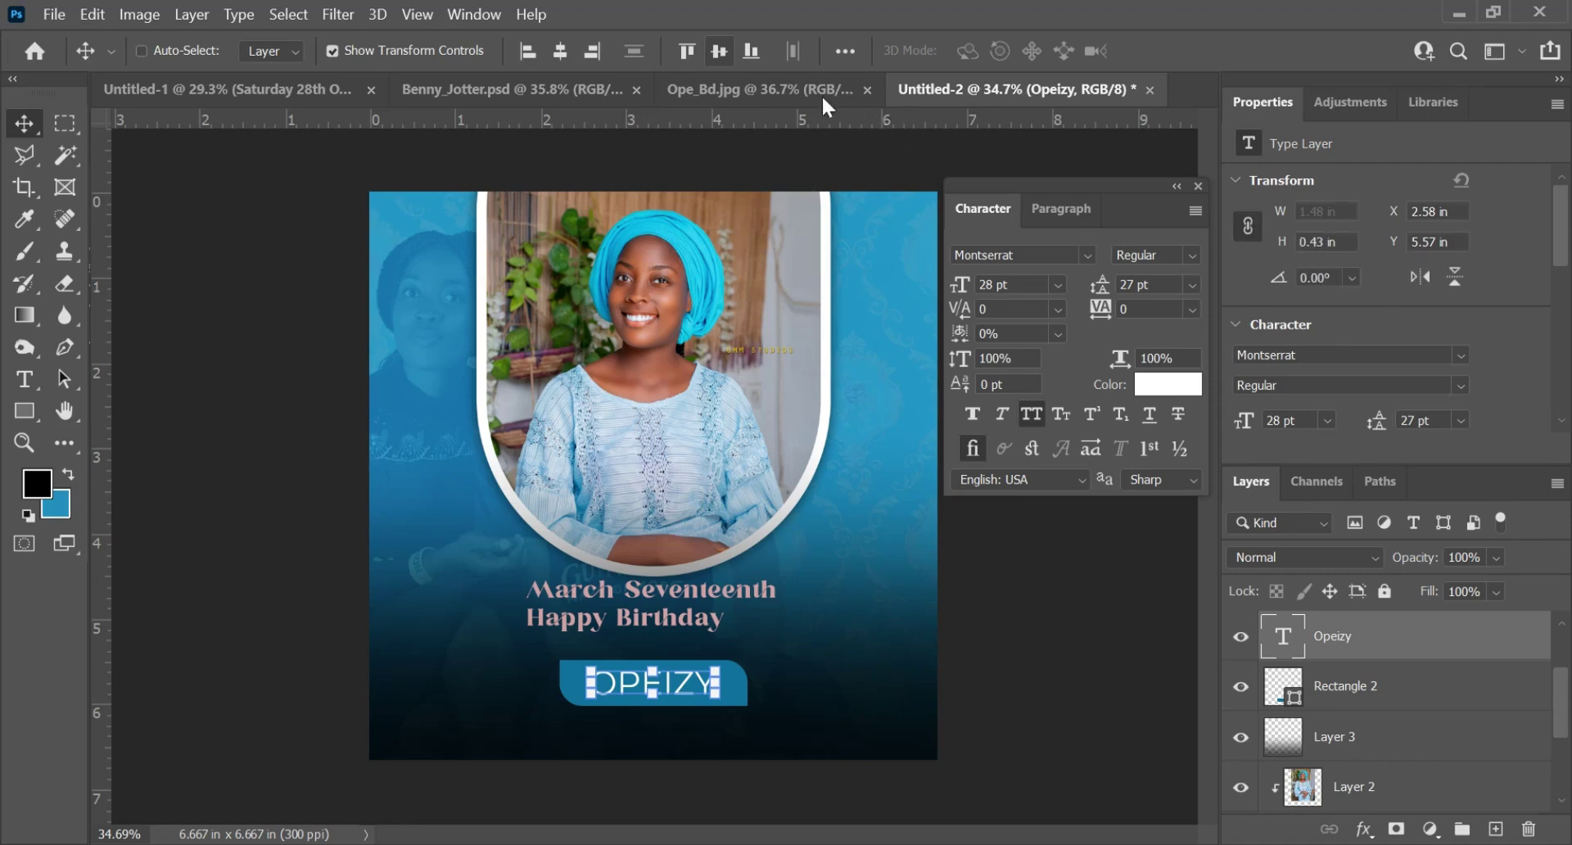
- Check the name lettering on the finished reference flyer and set the celebrant's name text to Montserrat Medium
left_click(782, 90)
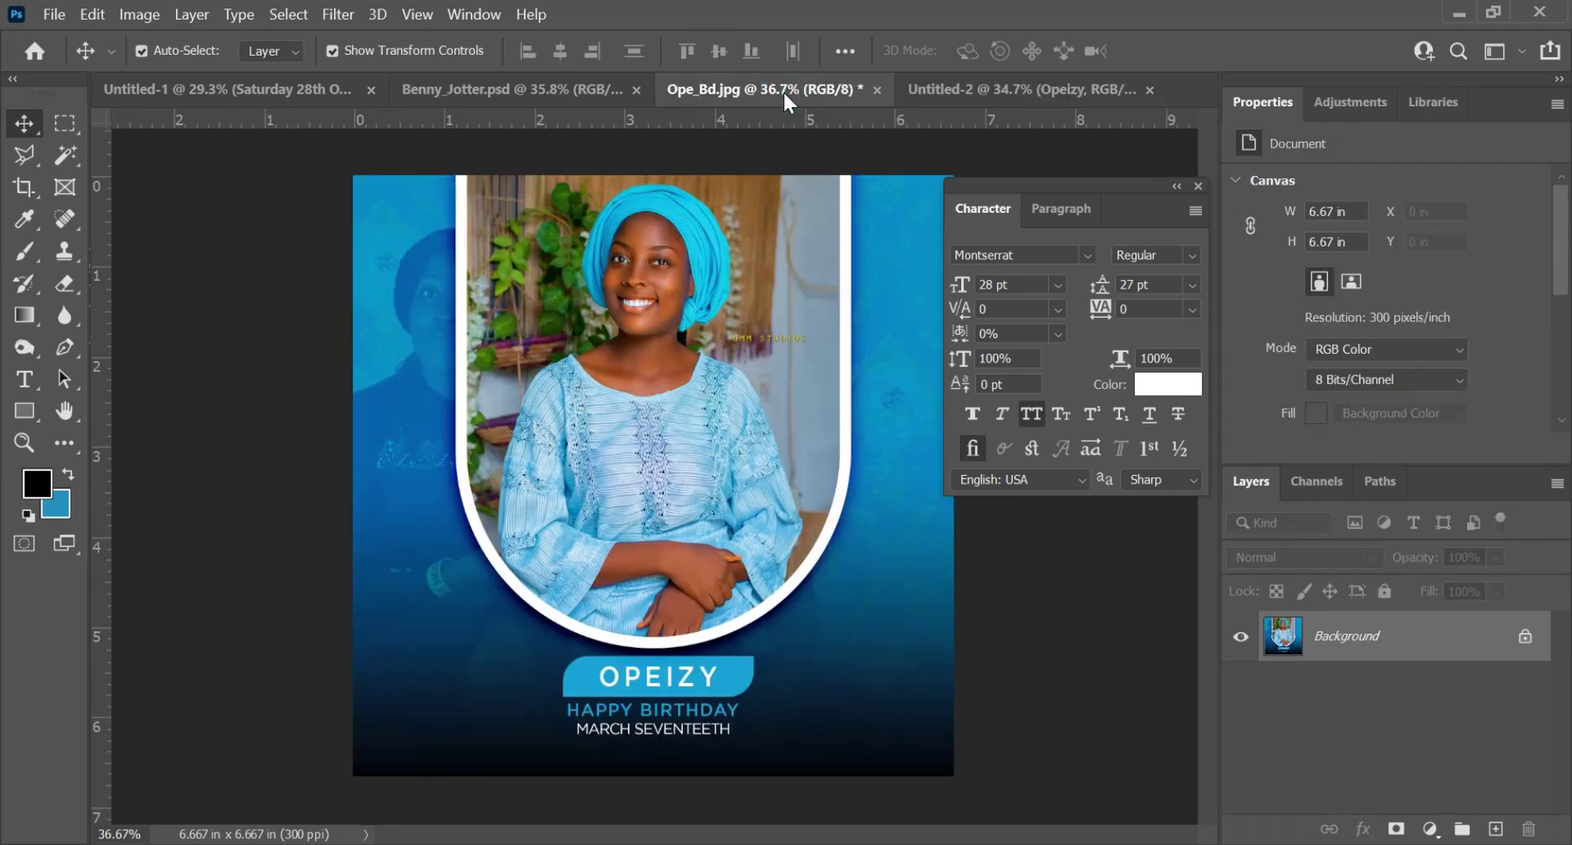
left_click(1002, 87)
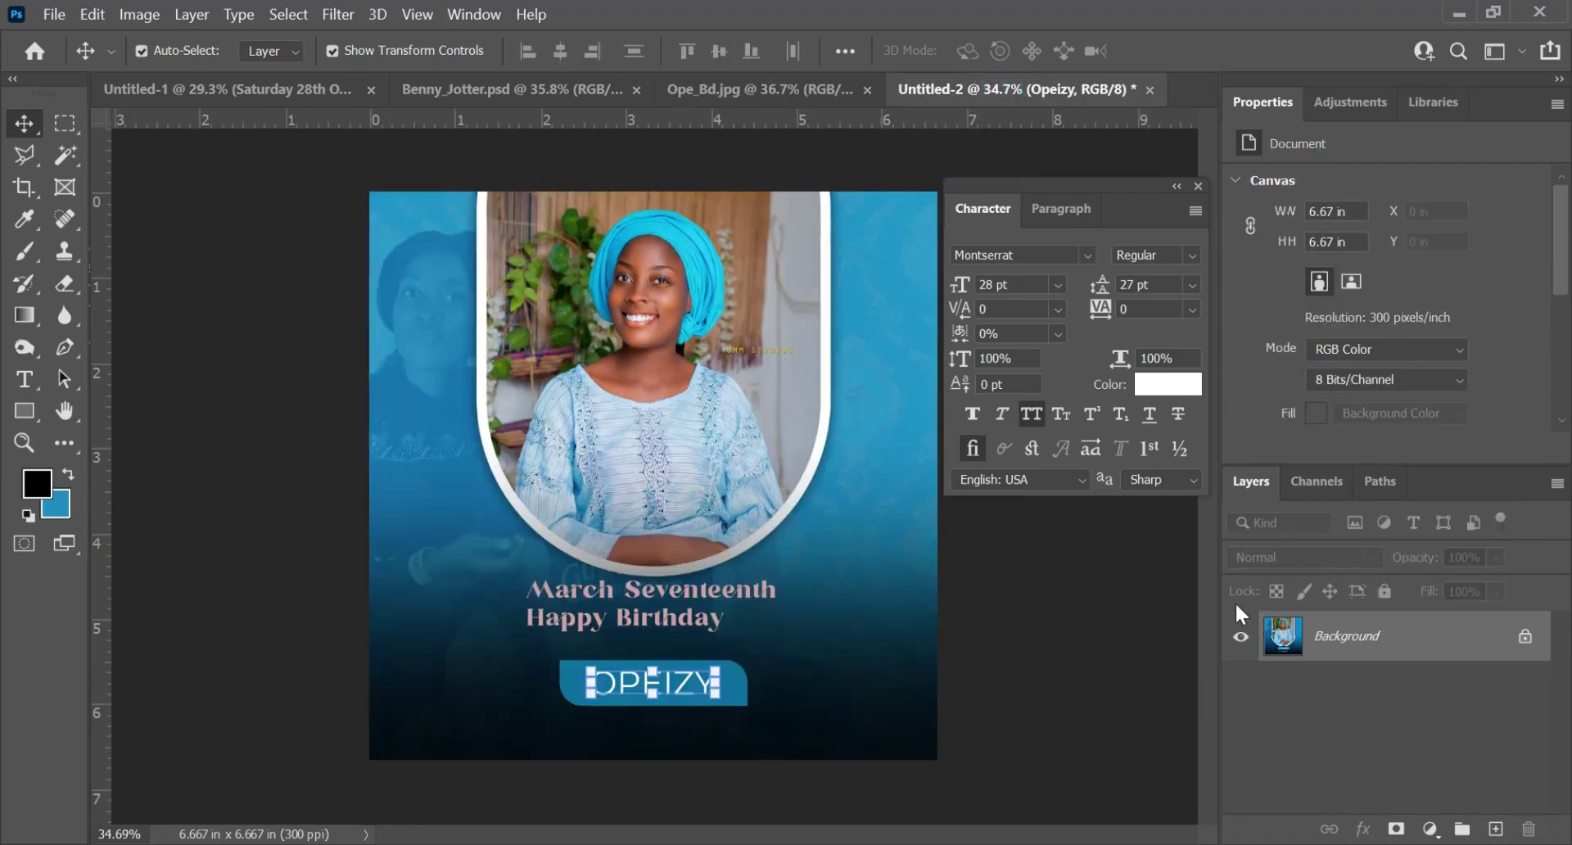
double_click(1281, 737)
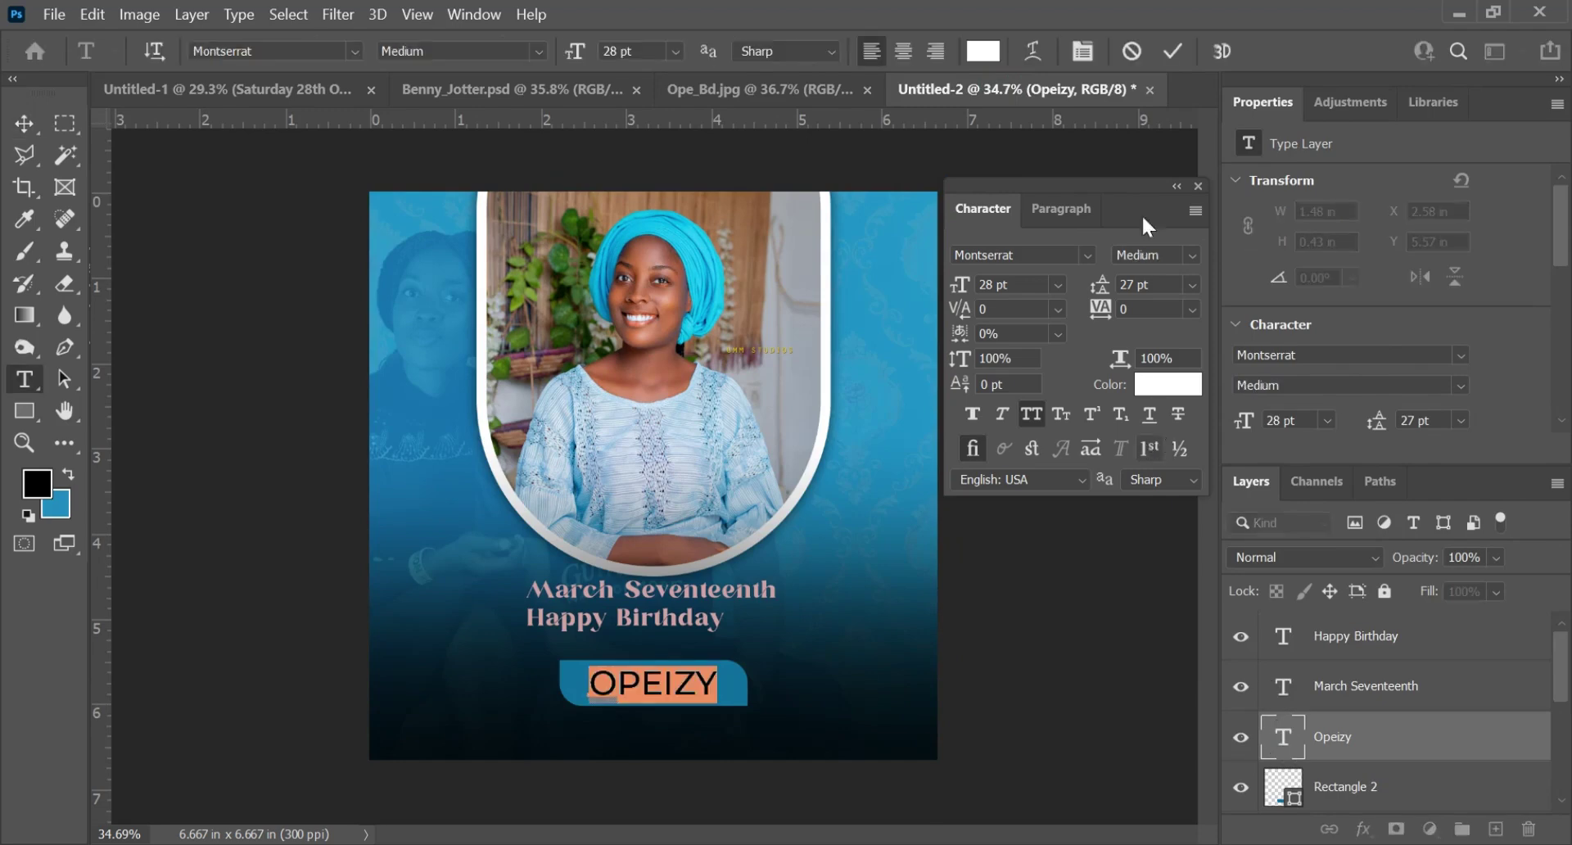
left_click(1172, 51)
key("v")
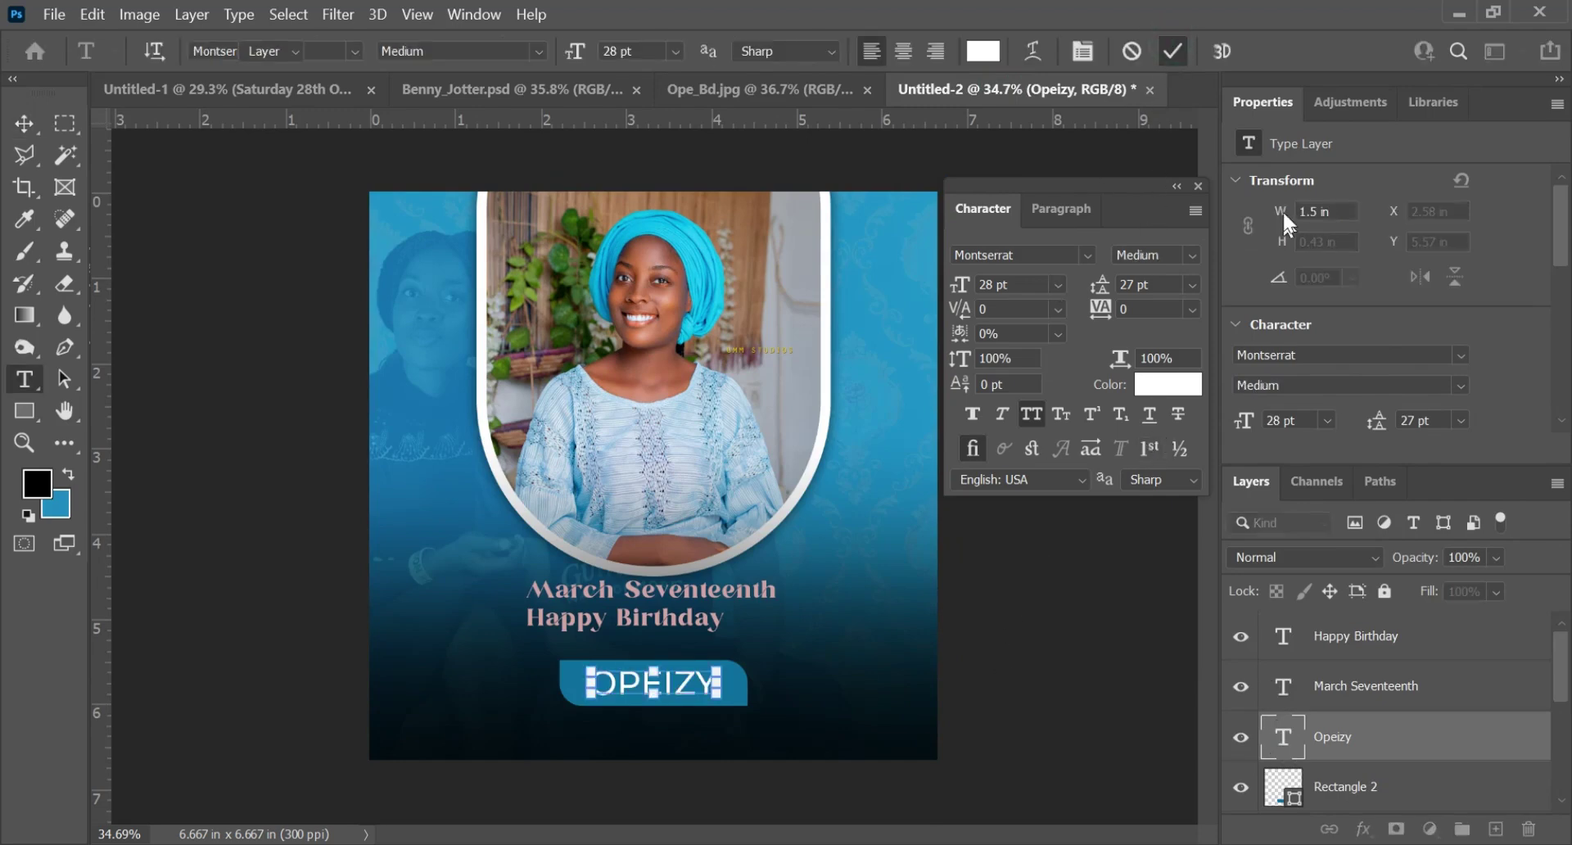
left_click(1198, 187)
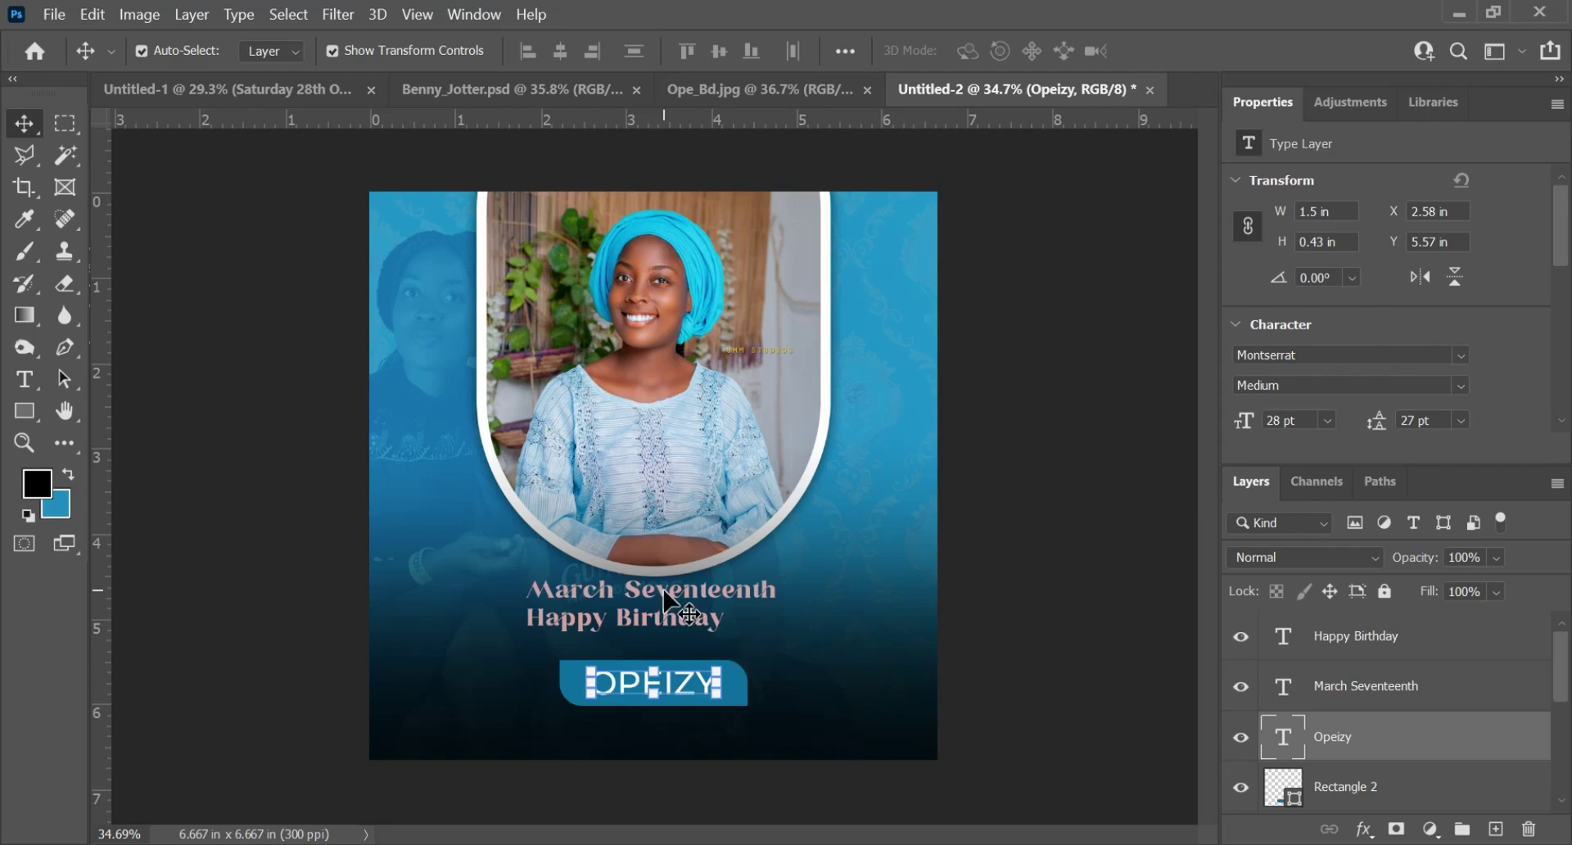
- Lock Layer 3 with the dark gradient and Layer 1 with the faded background photo
left_click(860, 709)
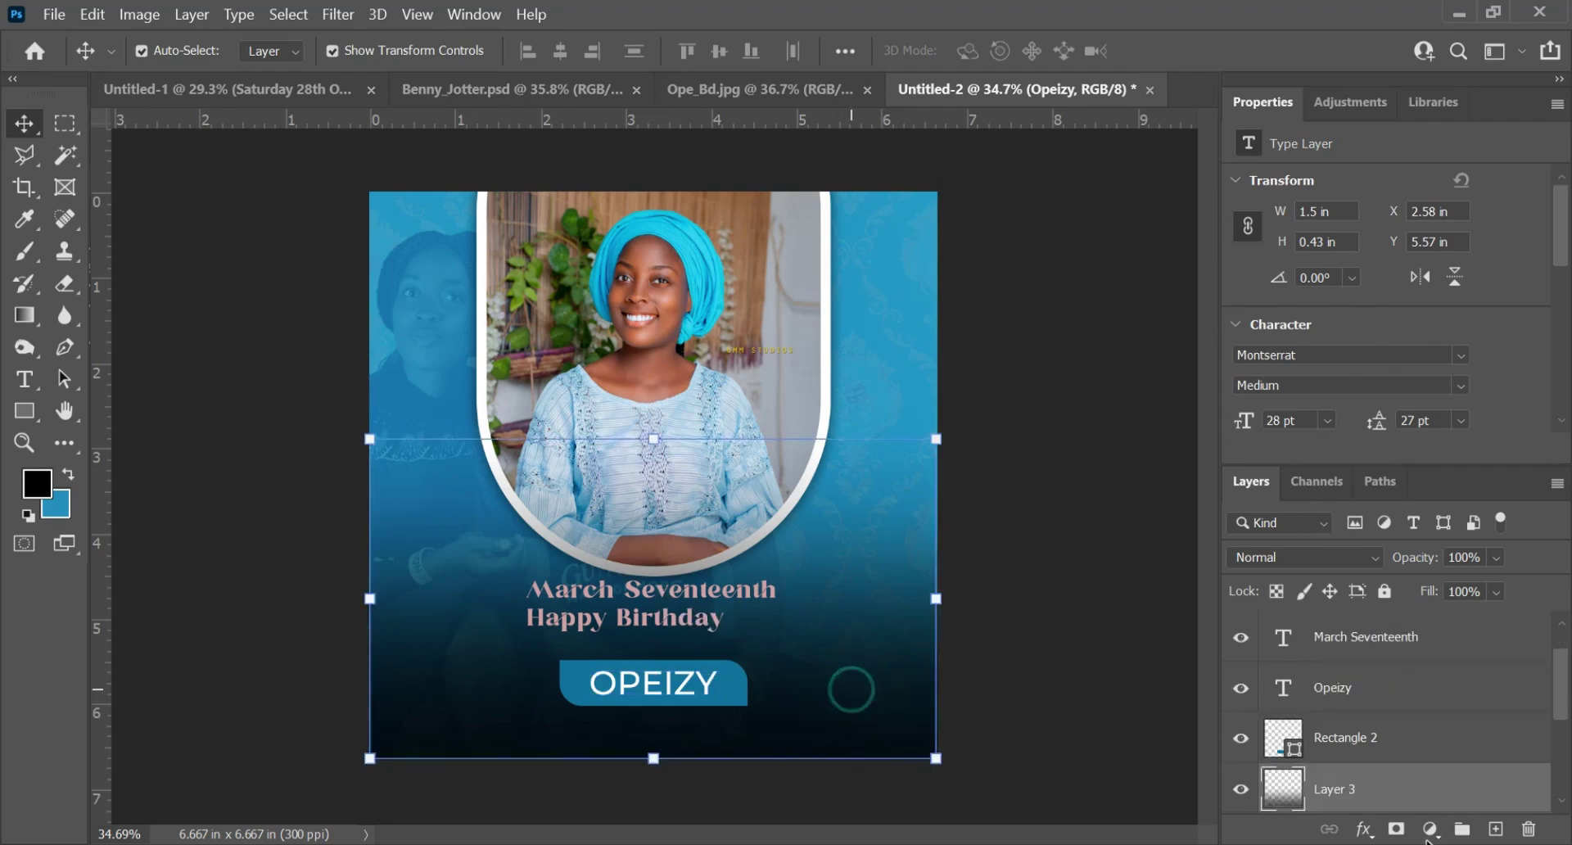
left_click(1382, 591)
left_click(834, 619)
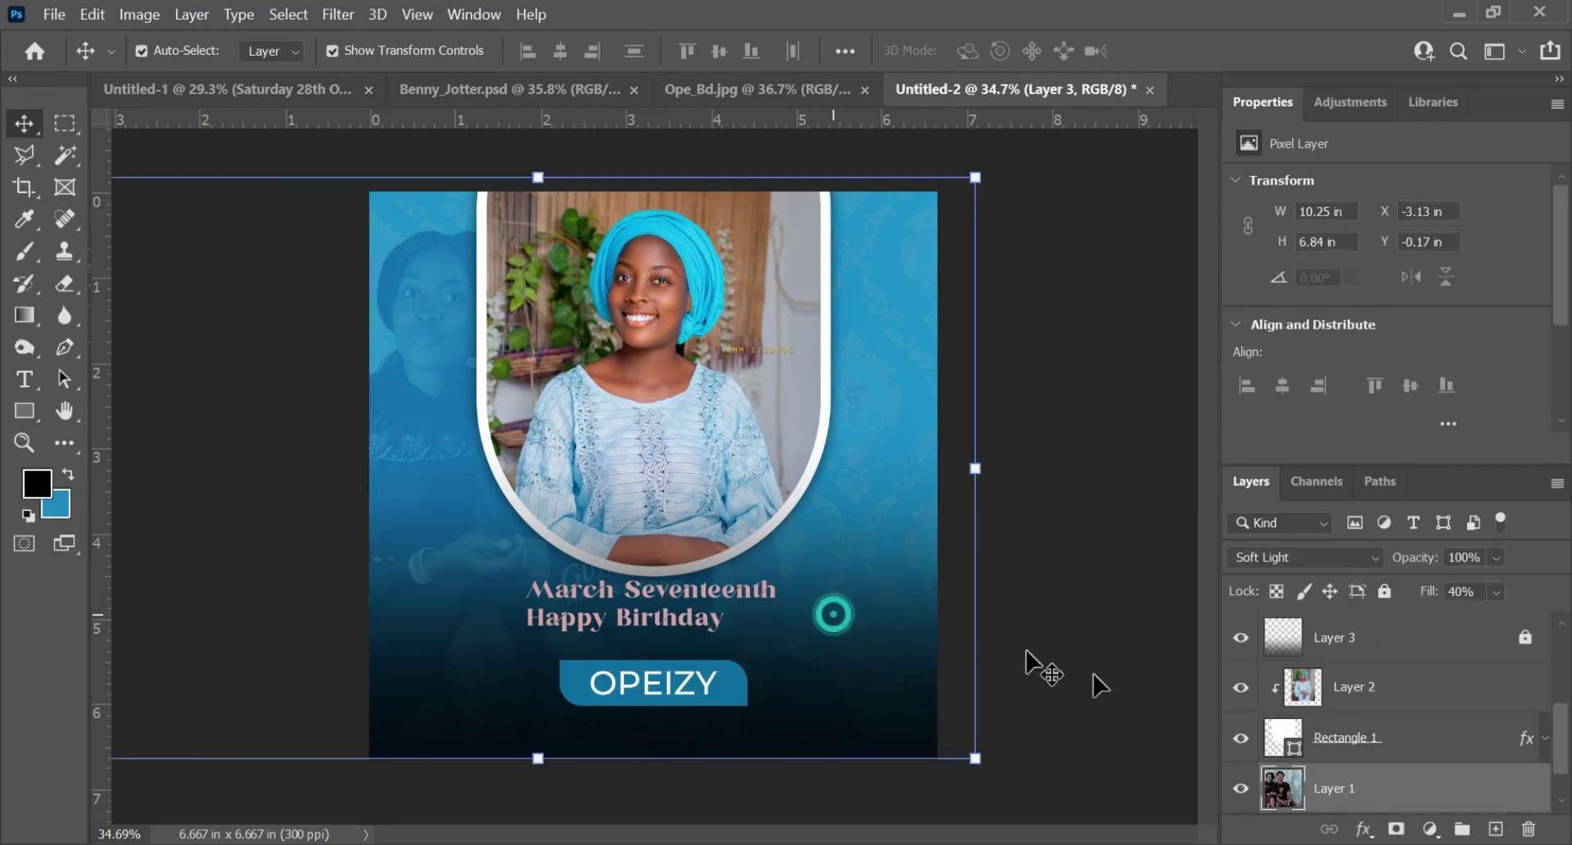
left_click(1385, 591)
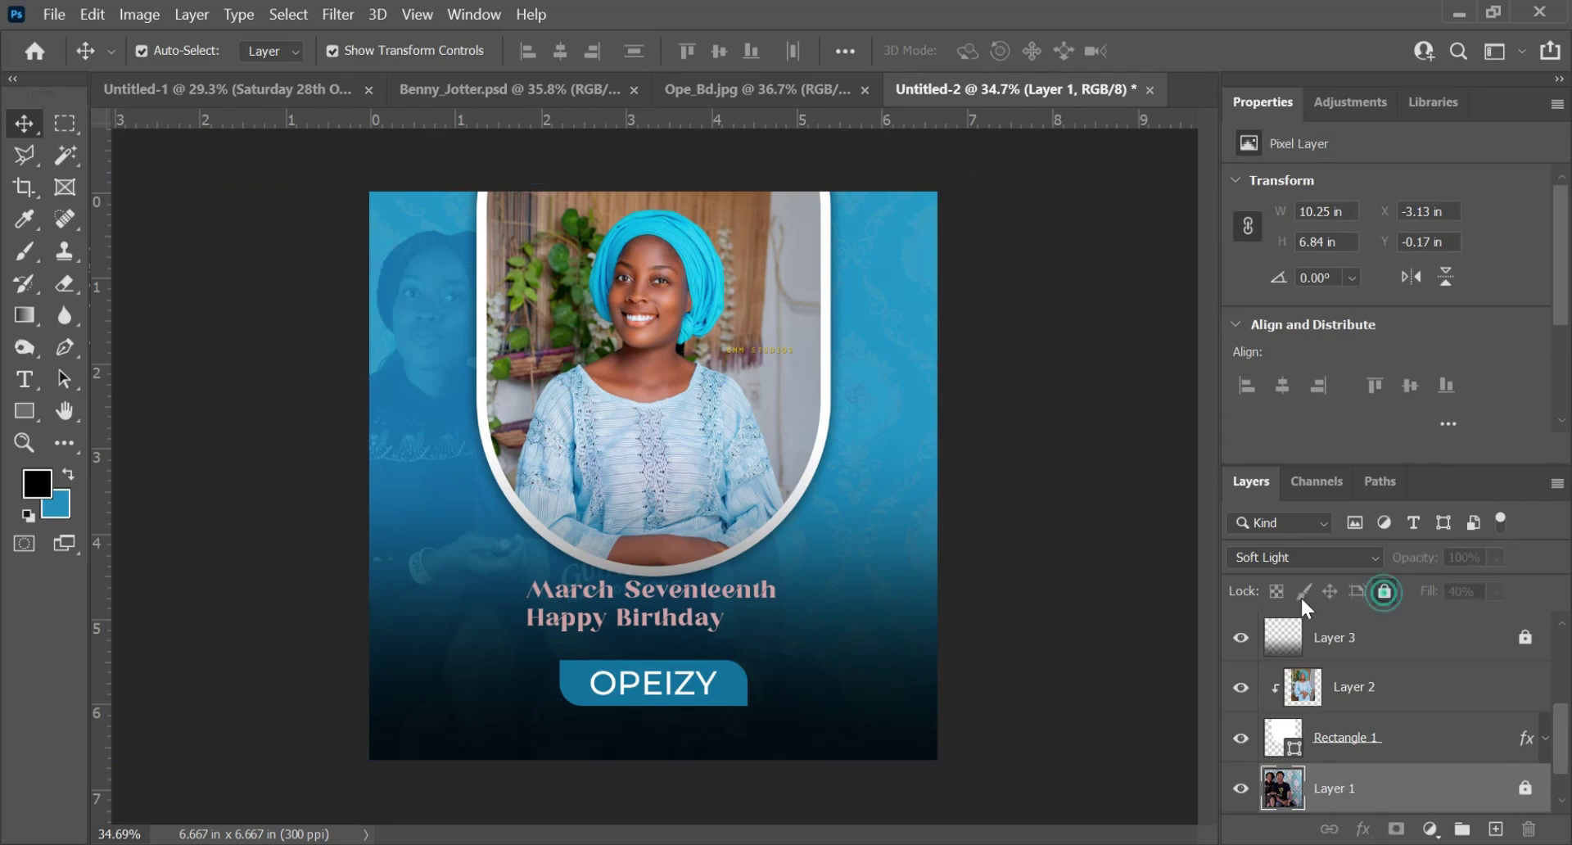
left_click(790, 610)
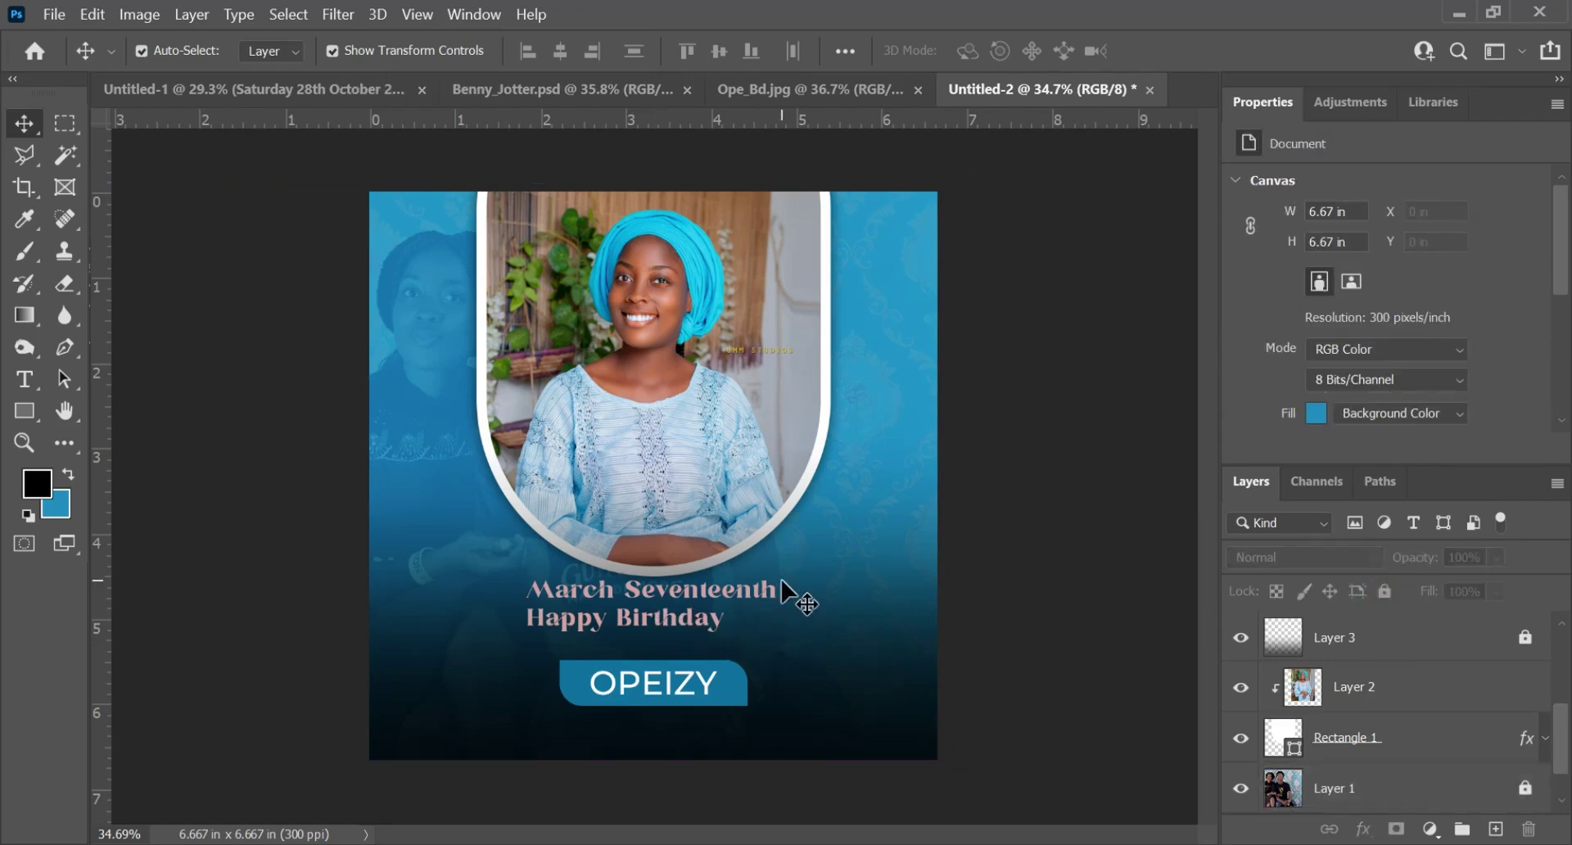
- Lock the portrait on Layer 2 and the Rectangle 1 frame behind it
left_click(761, 622)
left_click(940, 588)
left_click(1384, 691)
left_click(1384, 591)
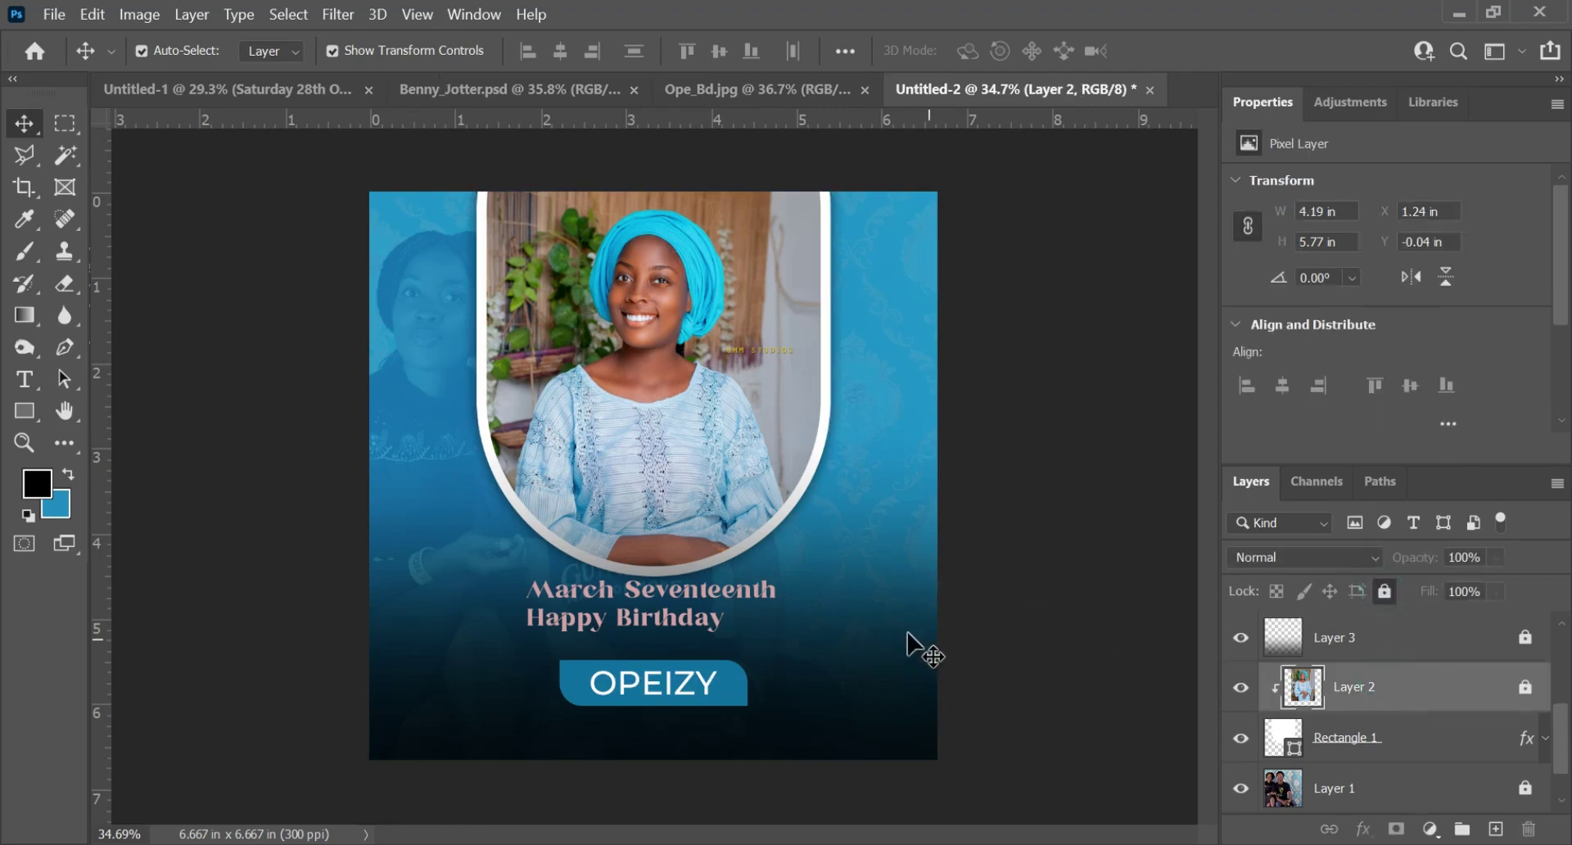
left_click_drag(794, 557, 735, 624)
left_click(806, 666)
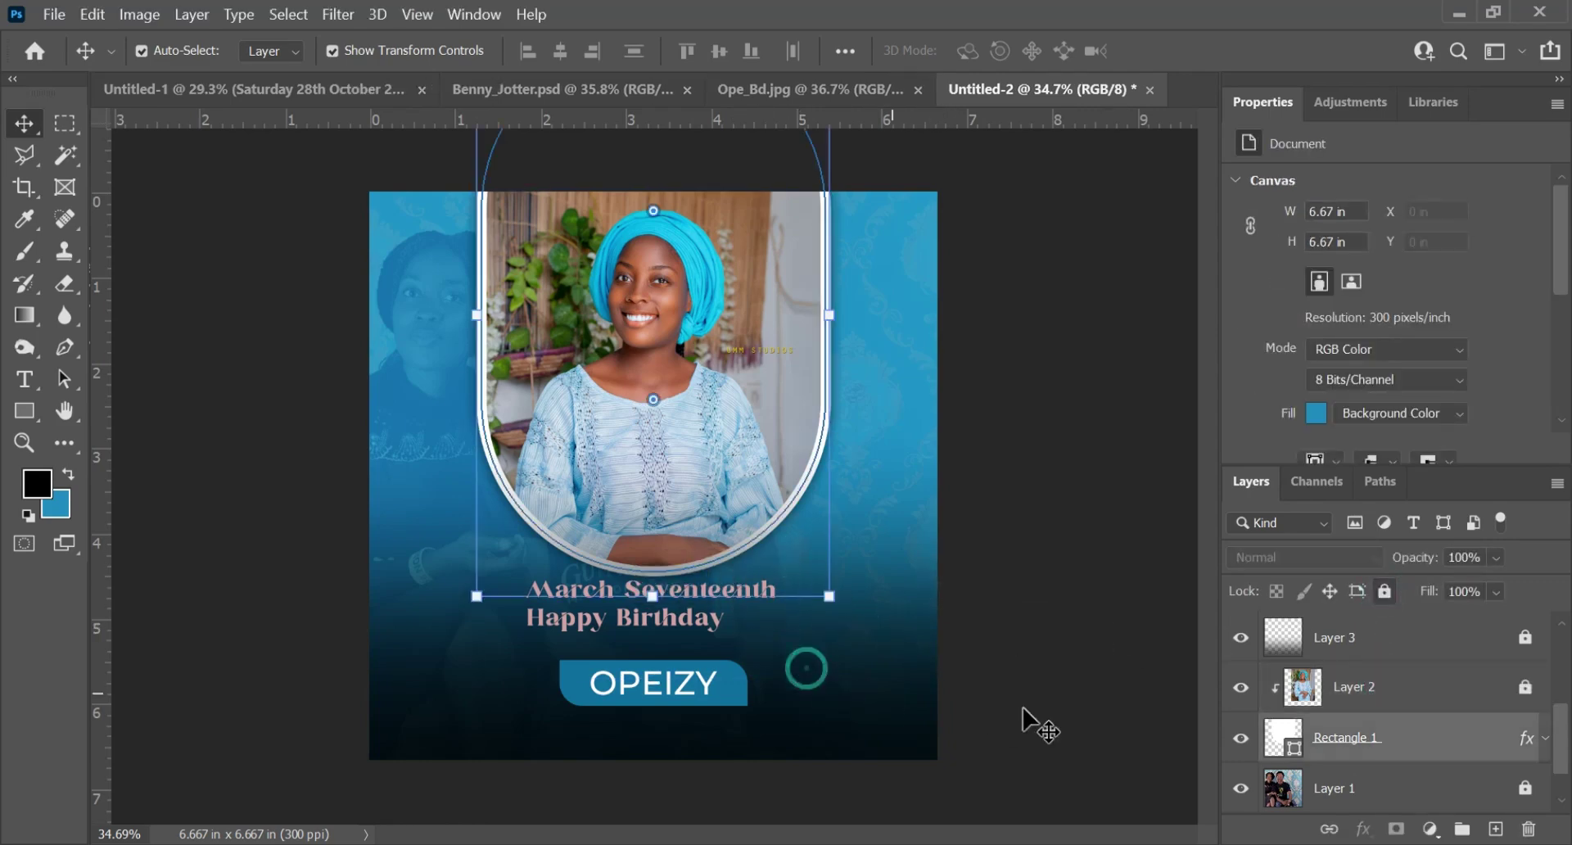
left_click(1393, 749)
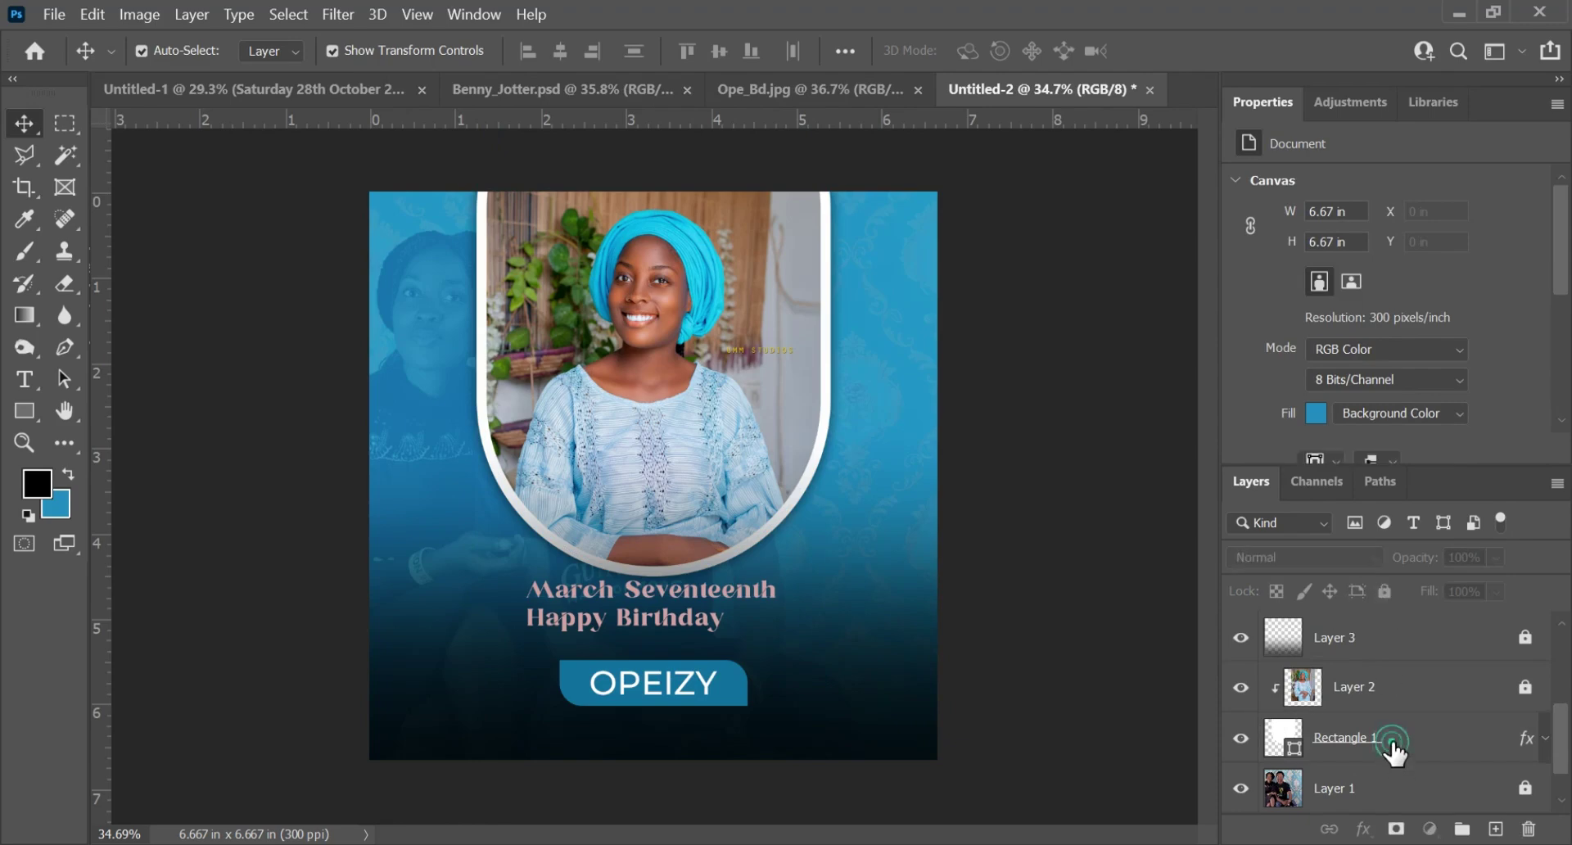
left_click(1383, 590)
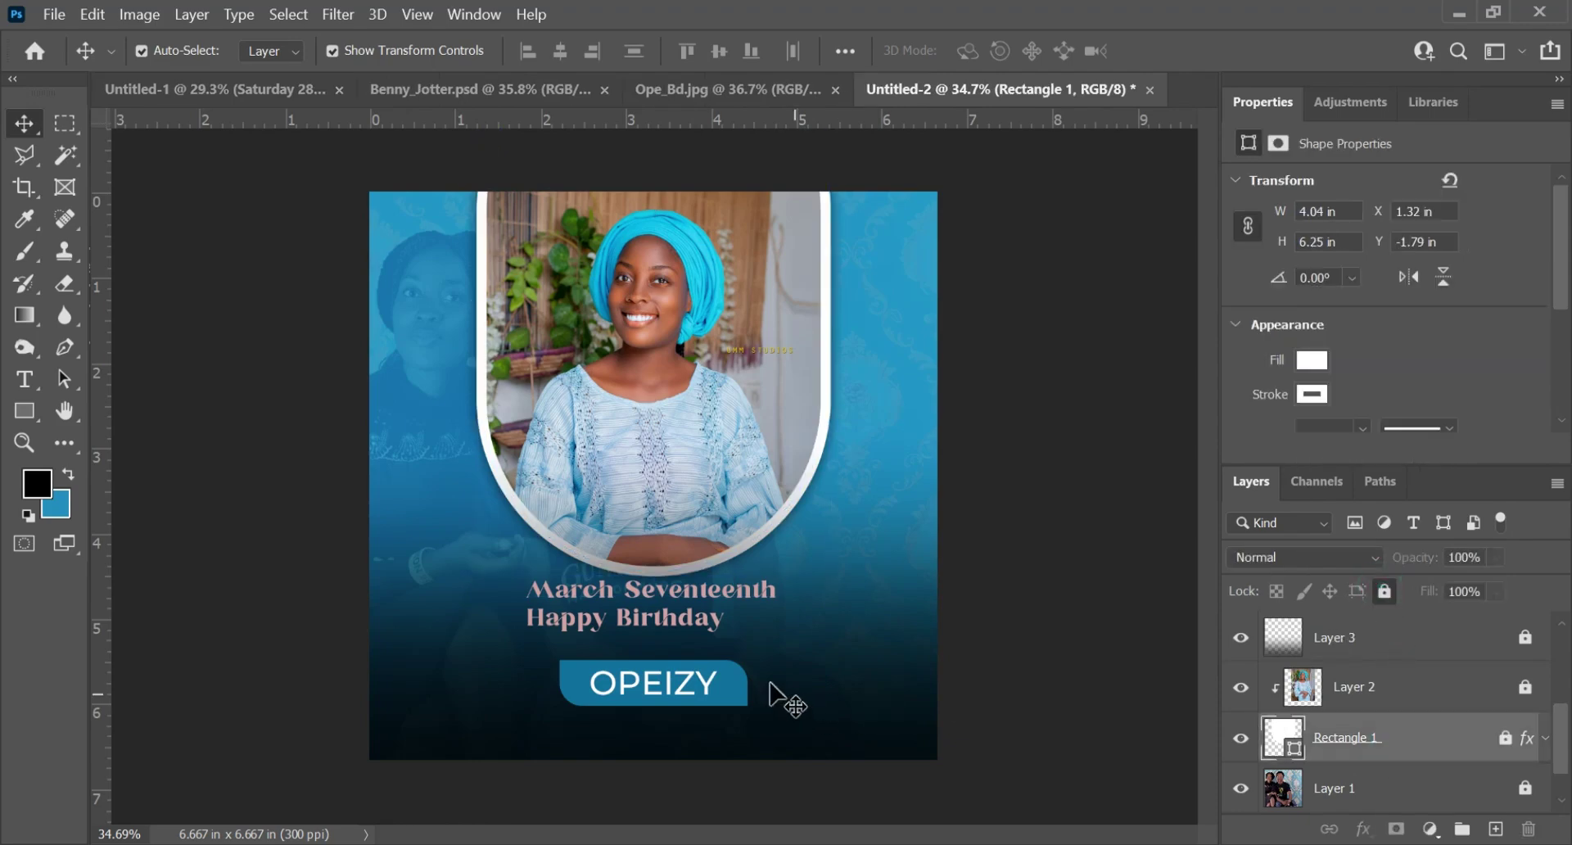
- Shift the two birthday text lines aside and raise the celebrant's name with Rectangle 2 to just below the portrait frame
left_click_drag(796, 575, 684, 610)
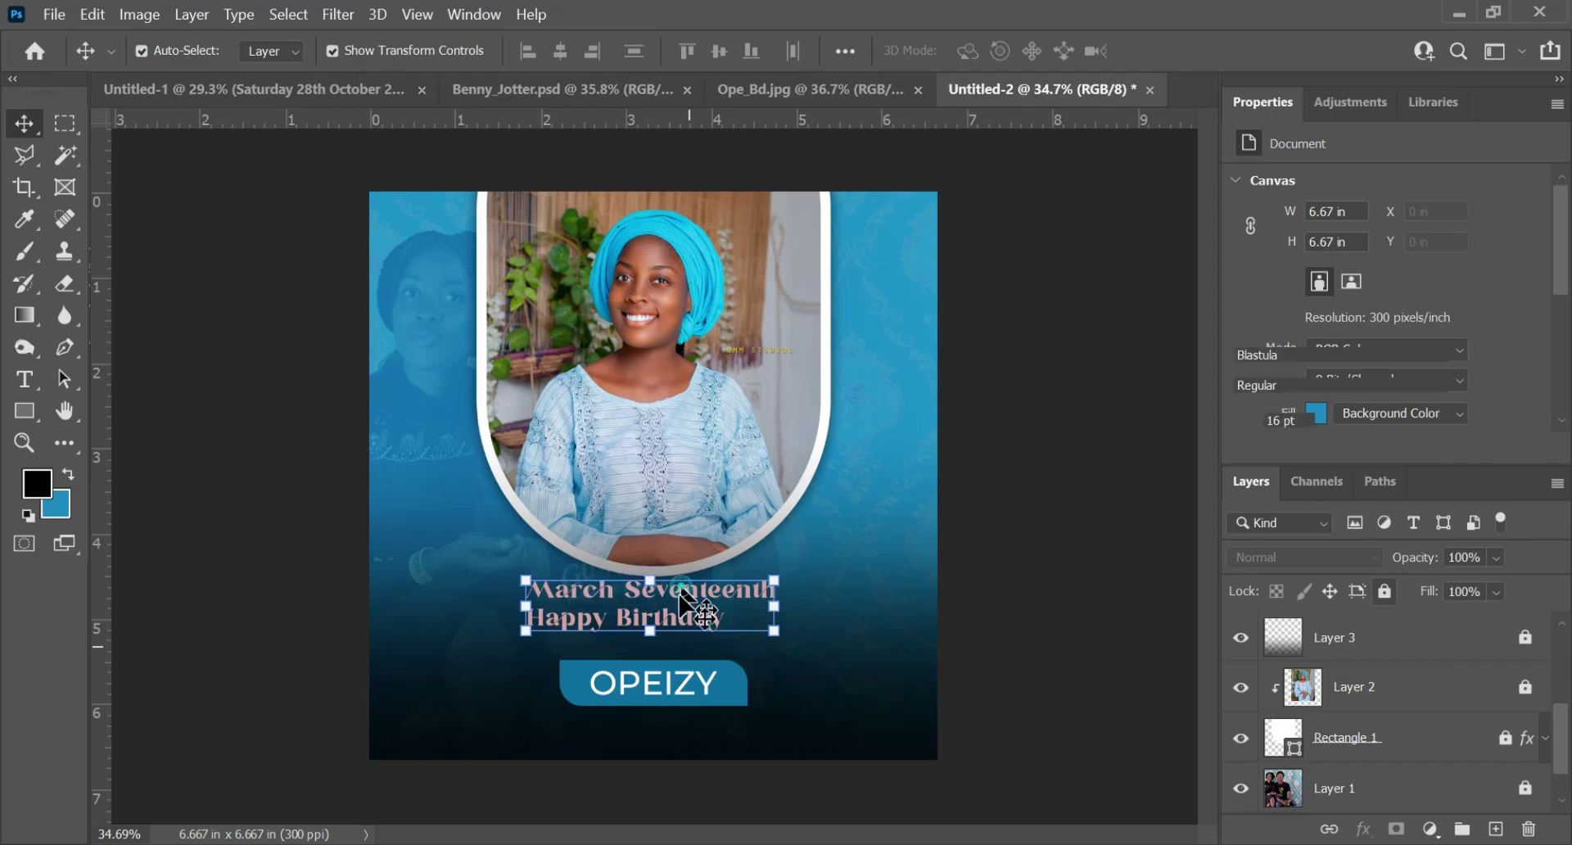
left_click_drag(640, 657, 404, 679)
left_click_drag(810, 671, 692, 605)
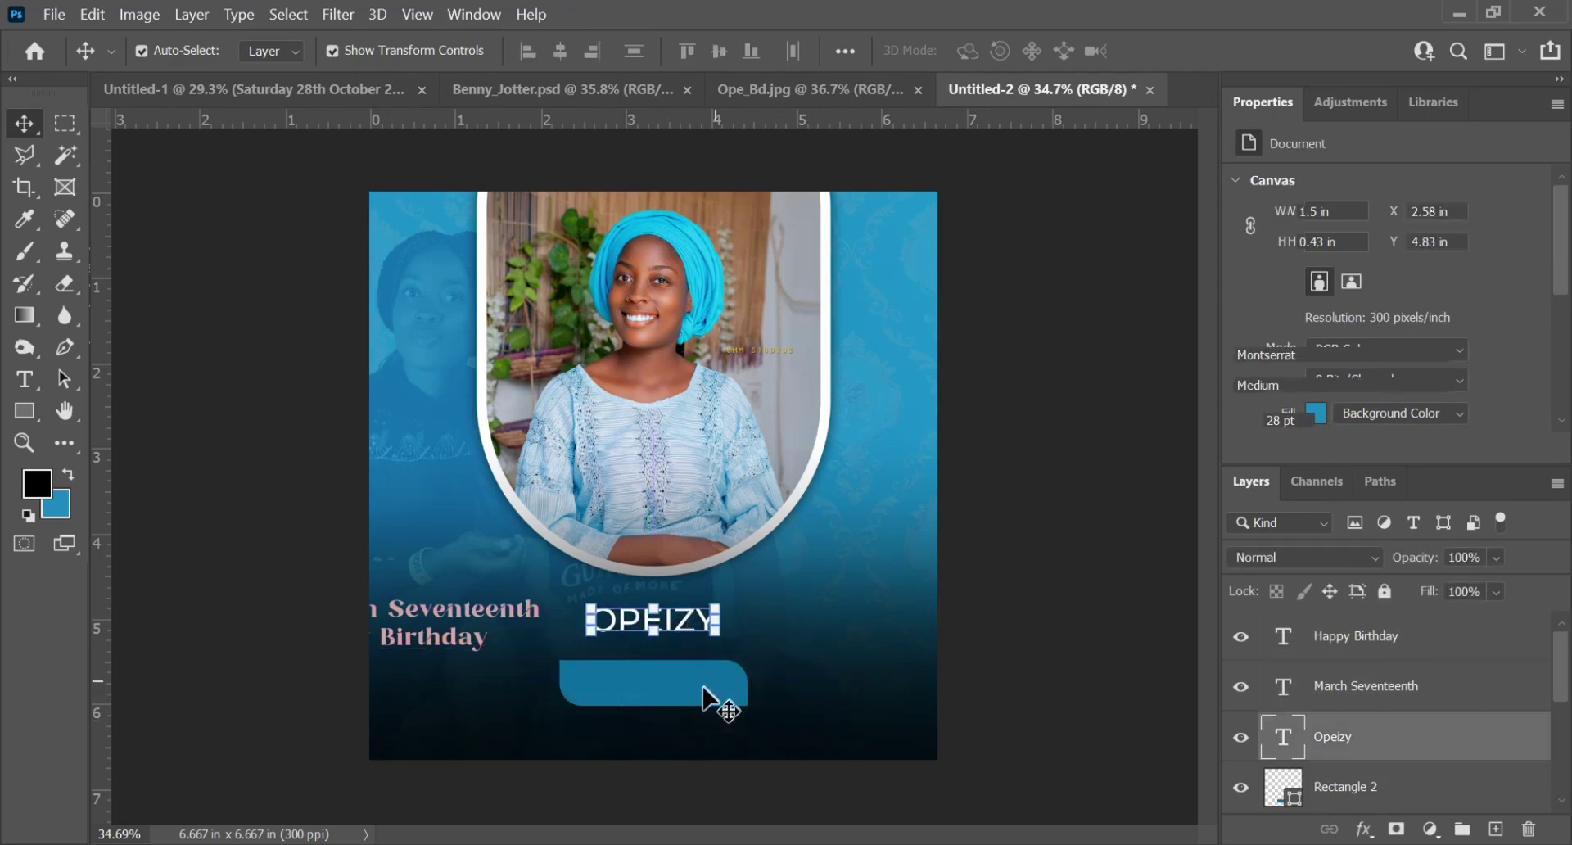
key("ctrl+z")
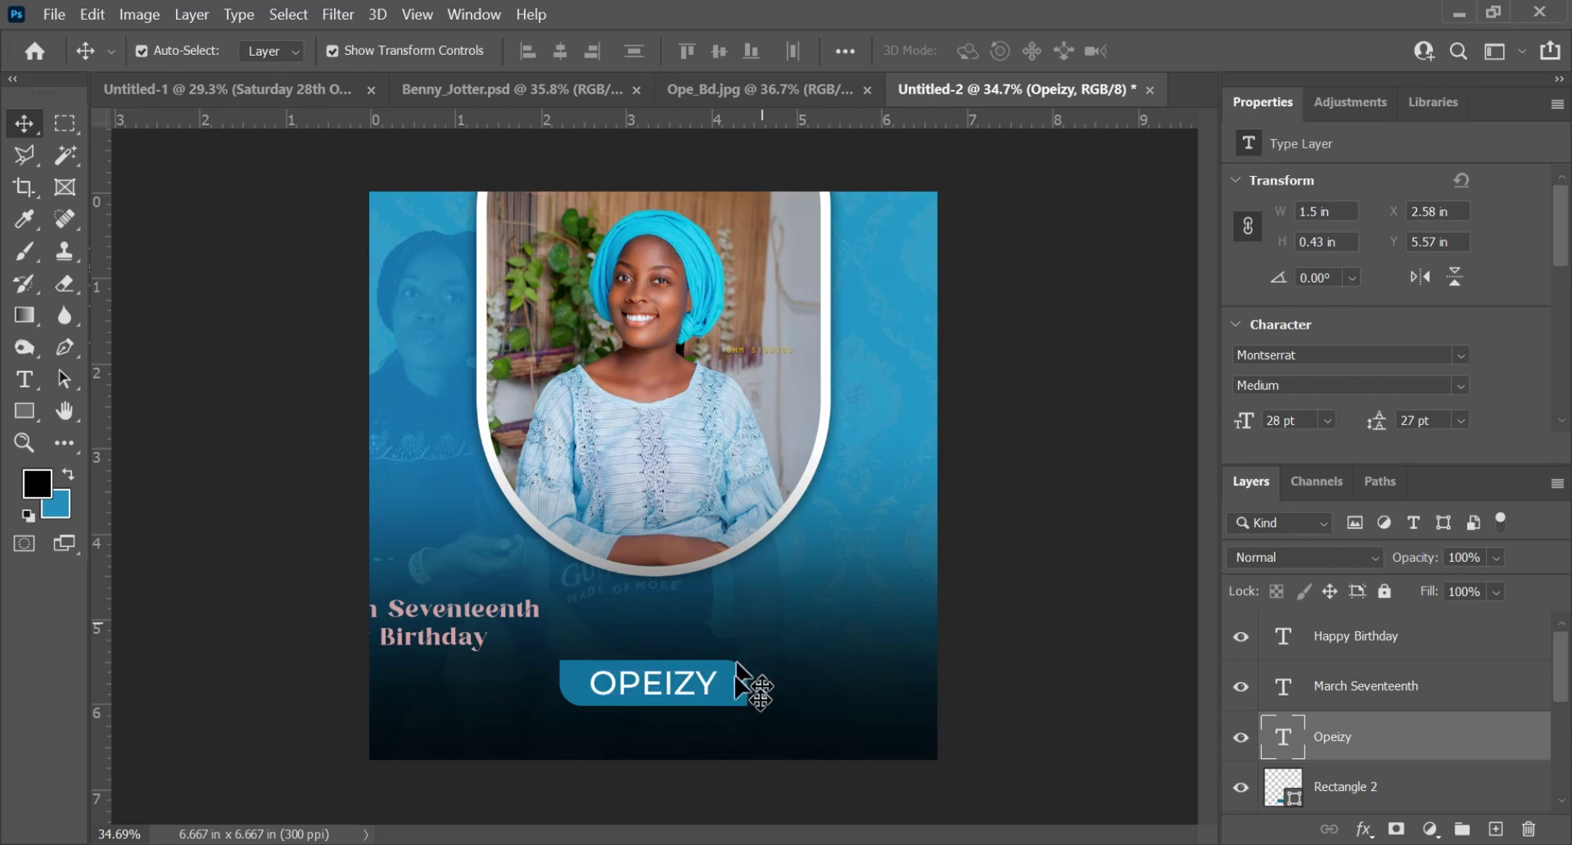
left_click(739, 687)
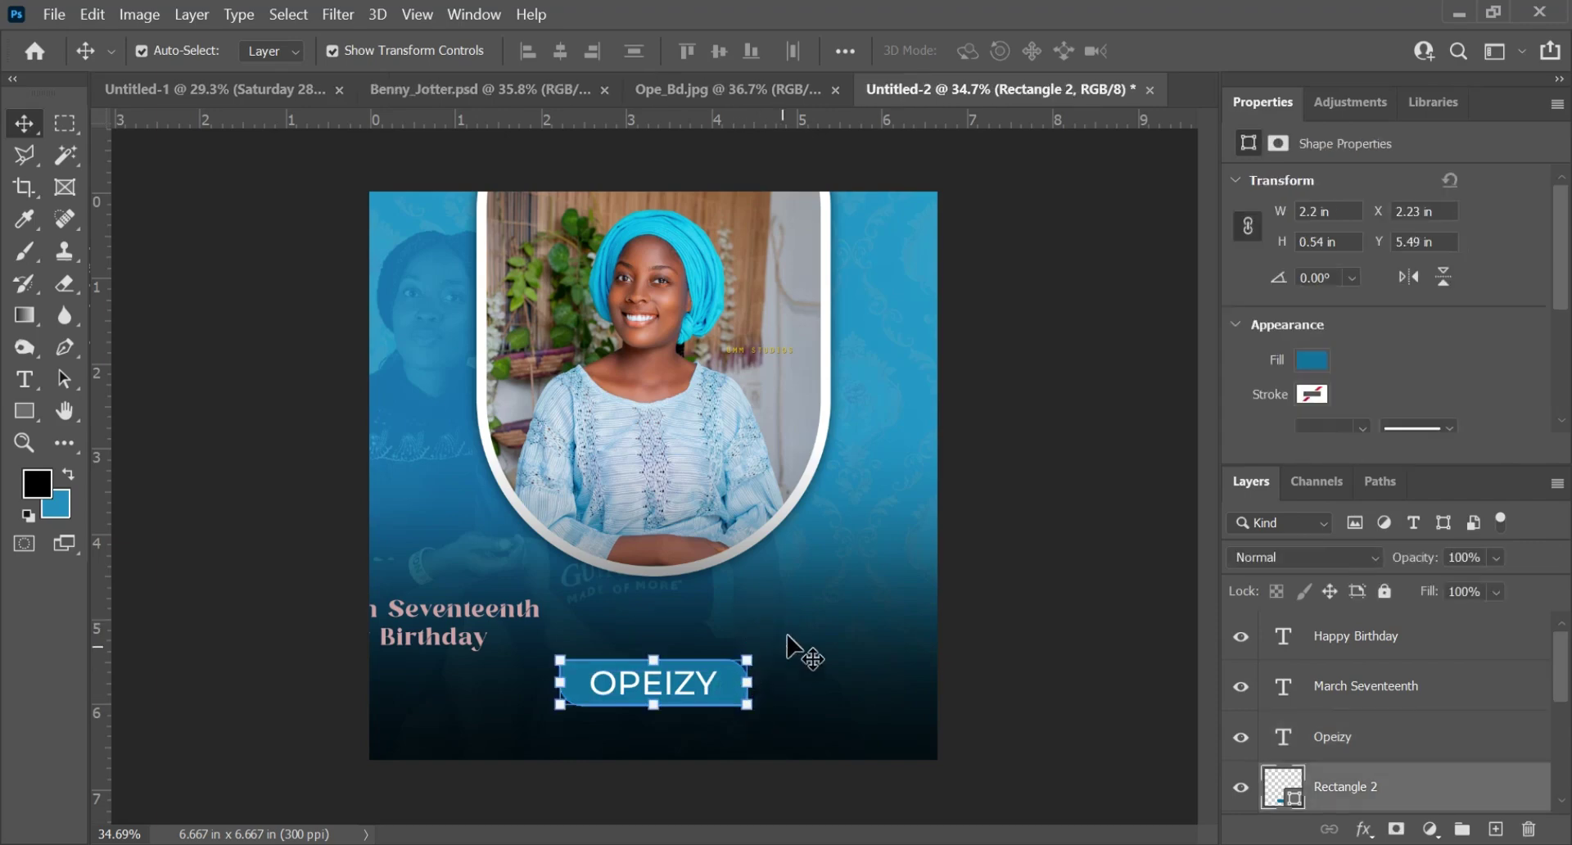
left_click_drag(809, 606, 579, 760)
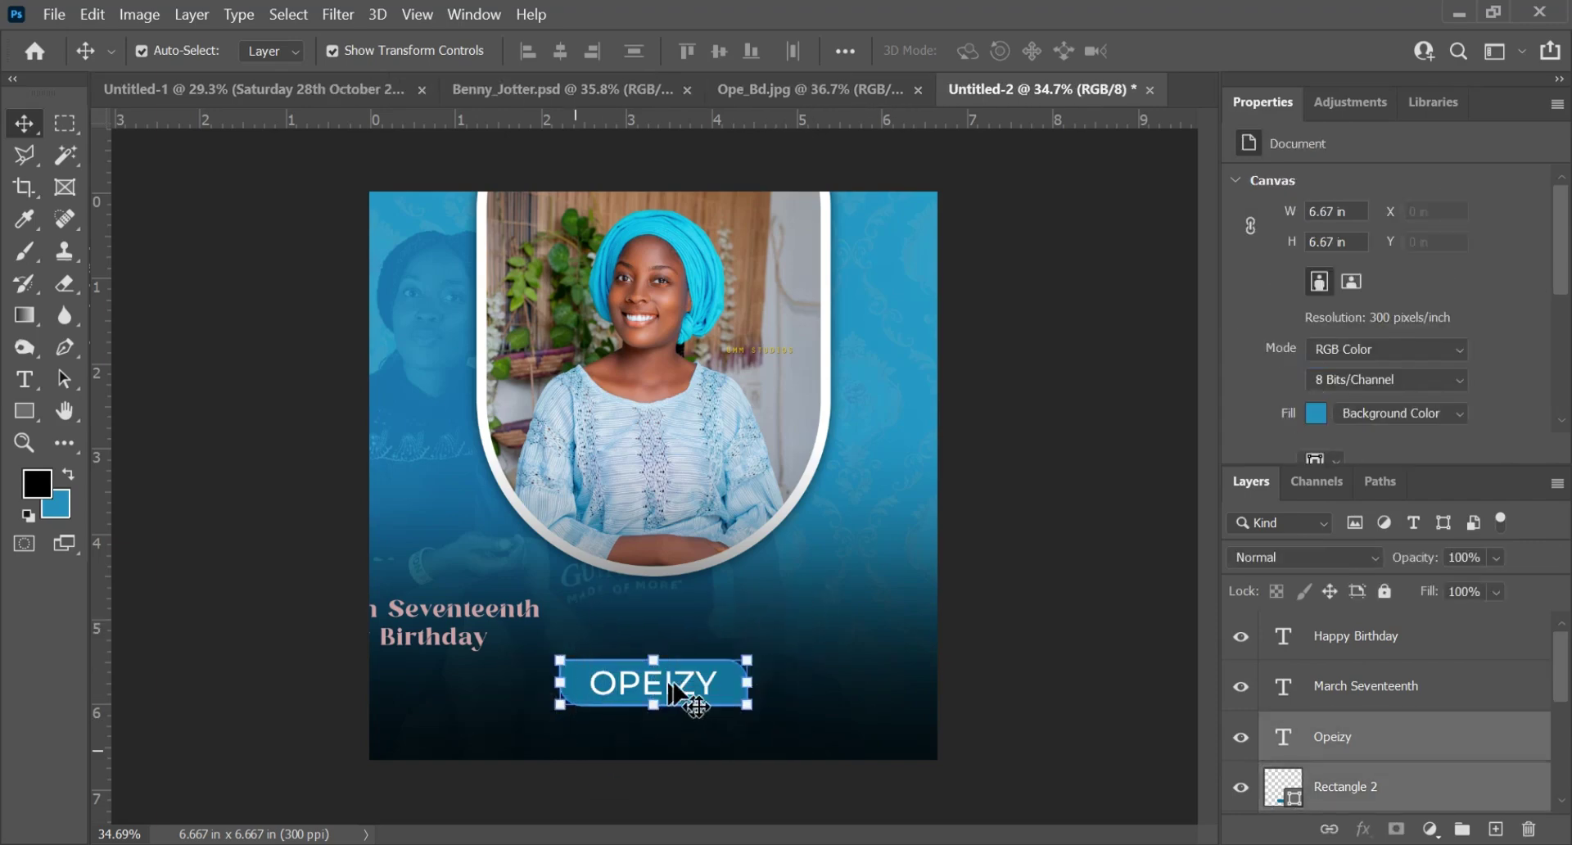
left_click_drag(676, 695, 694, 639)
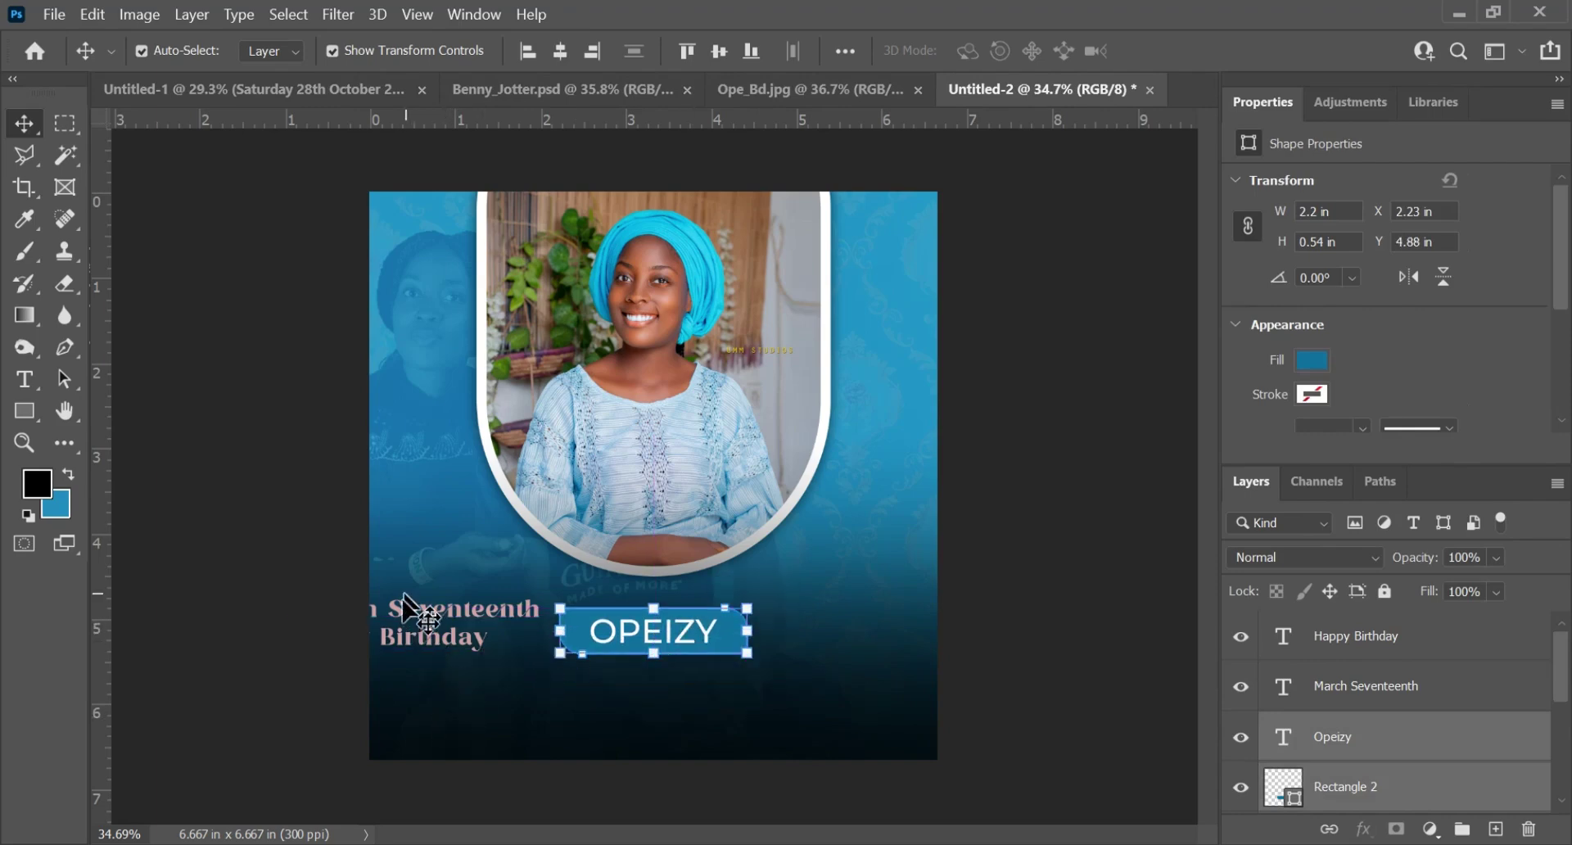
- Move both birthday lines below the name badge, with Happy Birthday close beneath it and March Seventeenth near the canvas's lower edge
left_click_drag(396, 573, 426, 706)
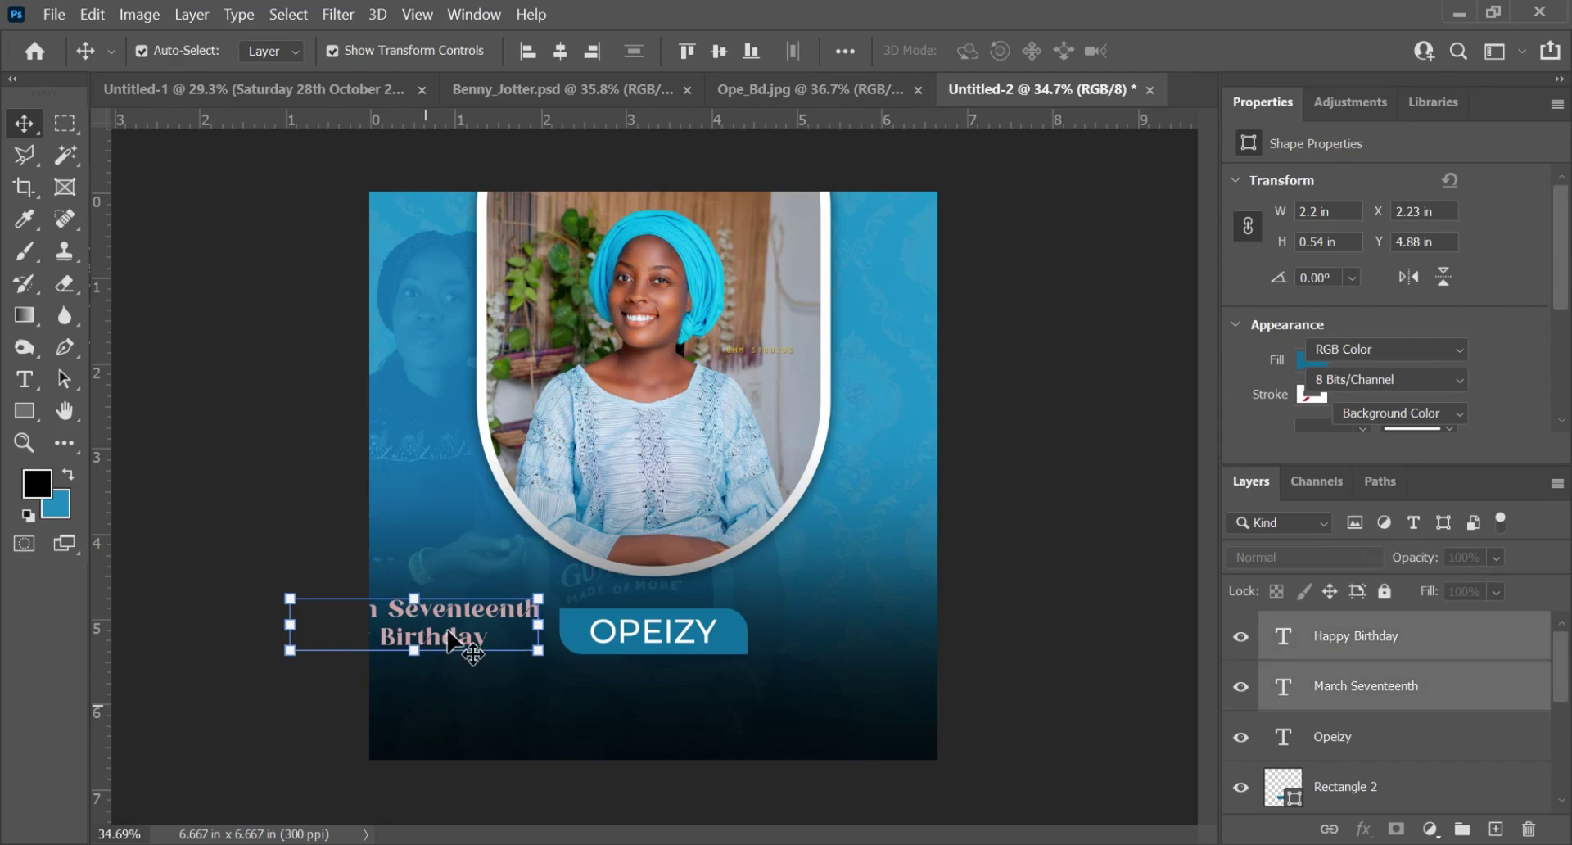
left_click_drag(447, 632, 638, 760)
left_click(929, 665)
key("ctrl+t")
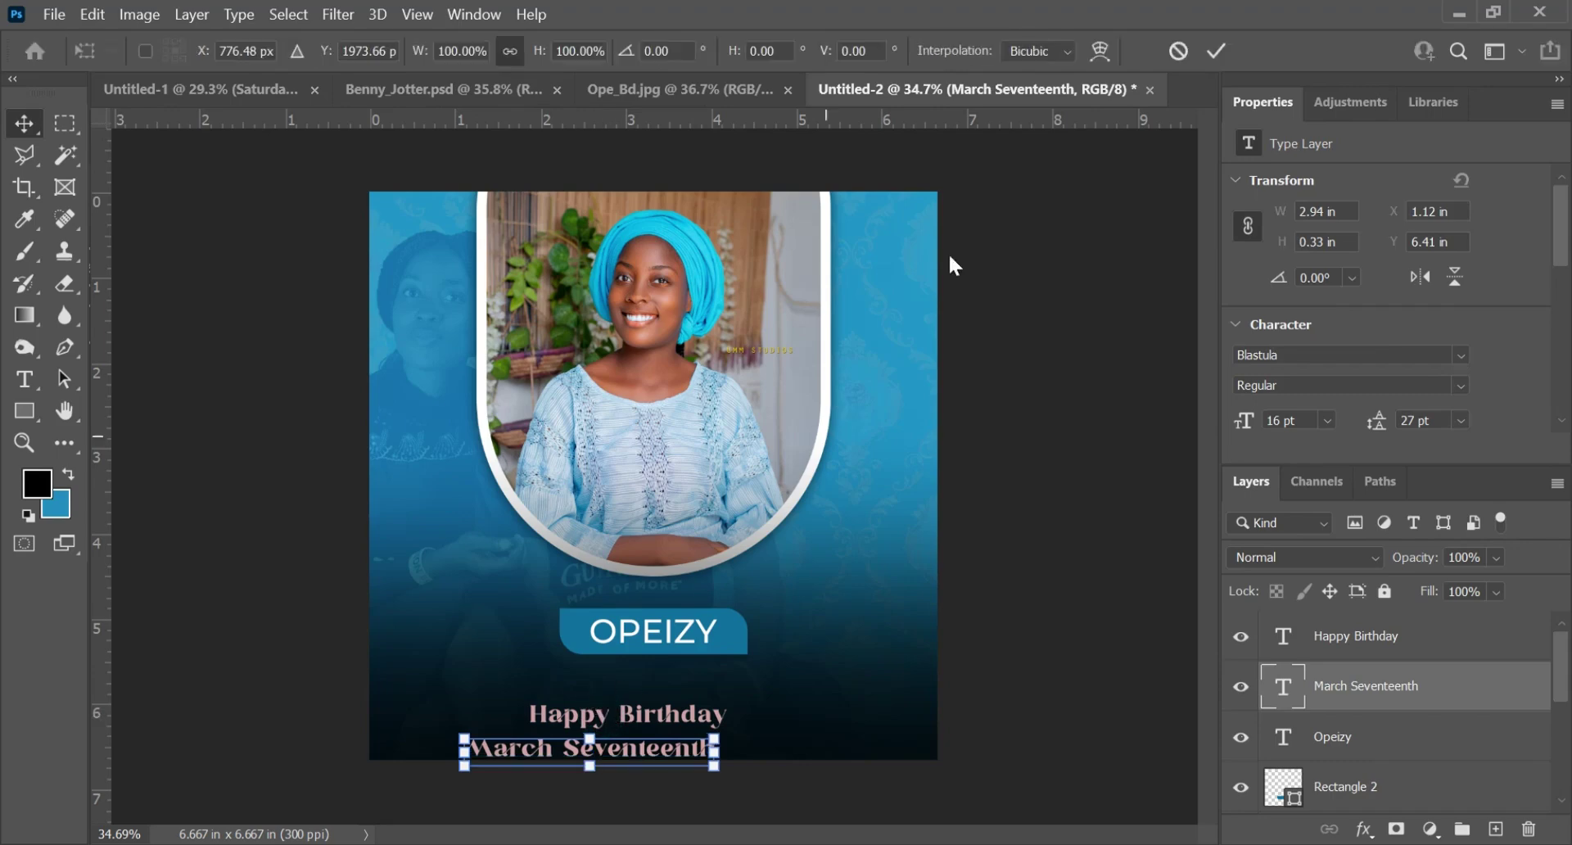
left_click(1171, 50)
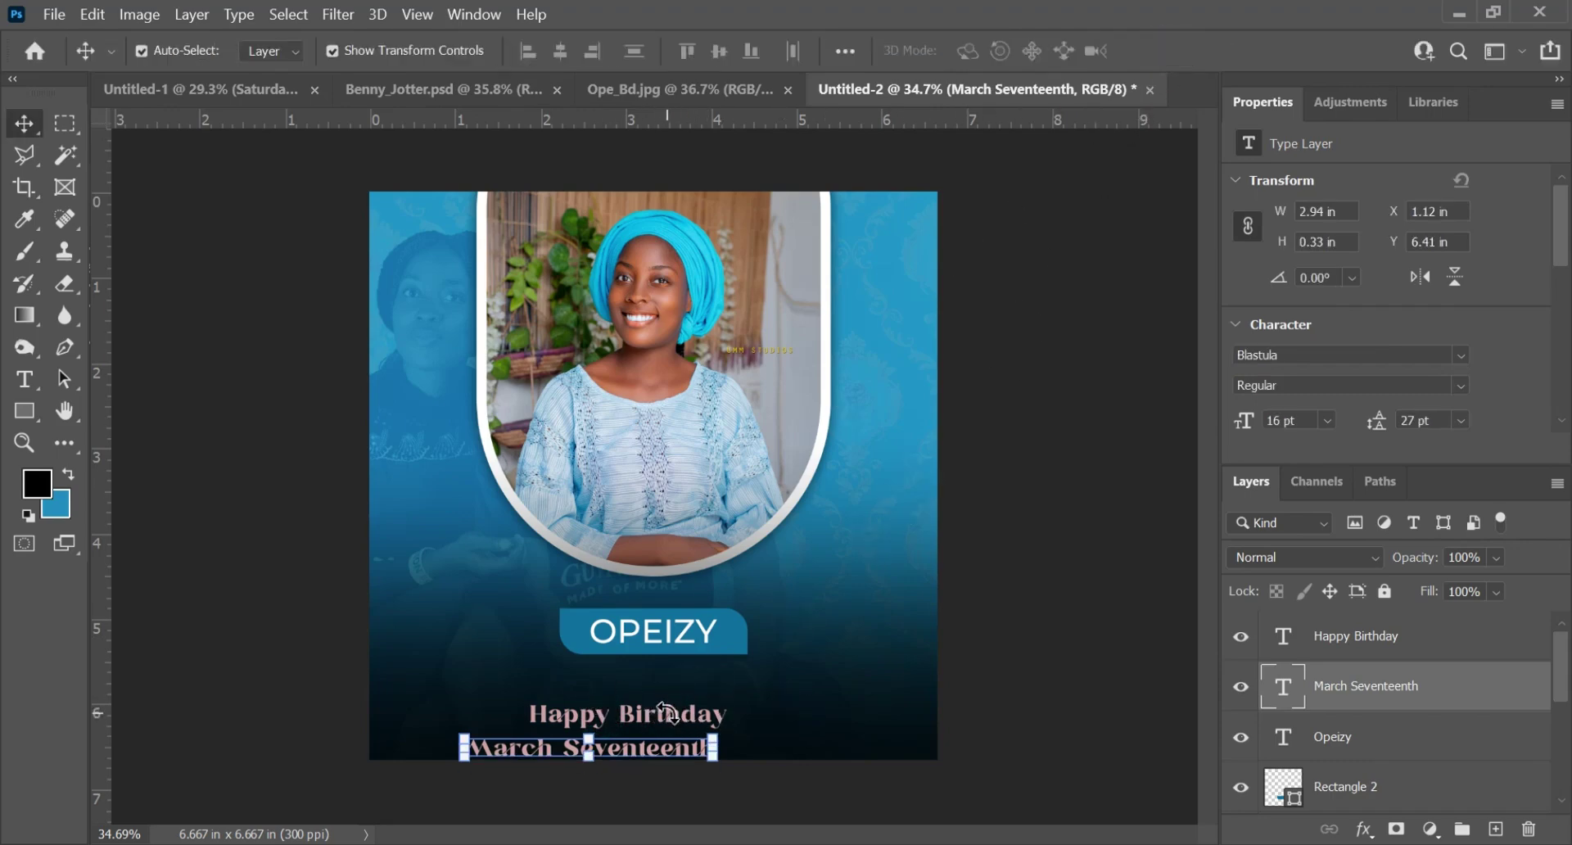
left_click(845, 655)
left_click(655, 722)
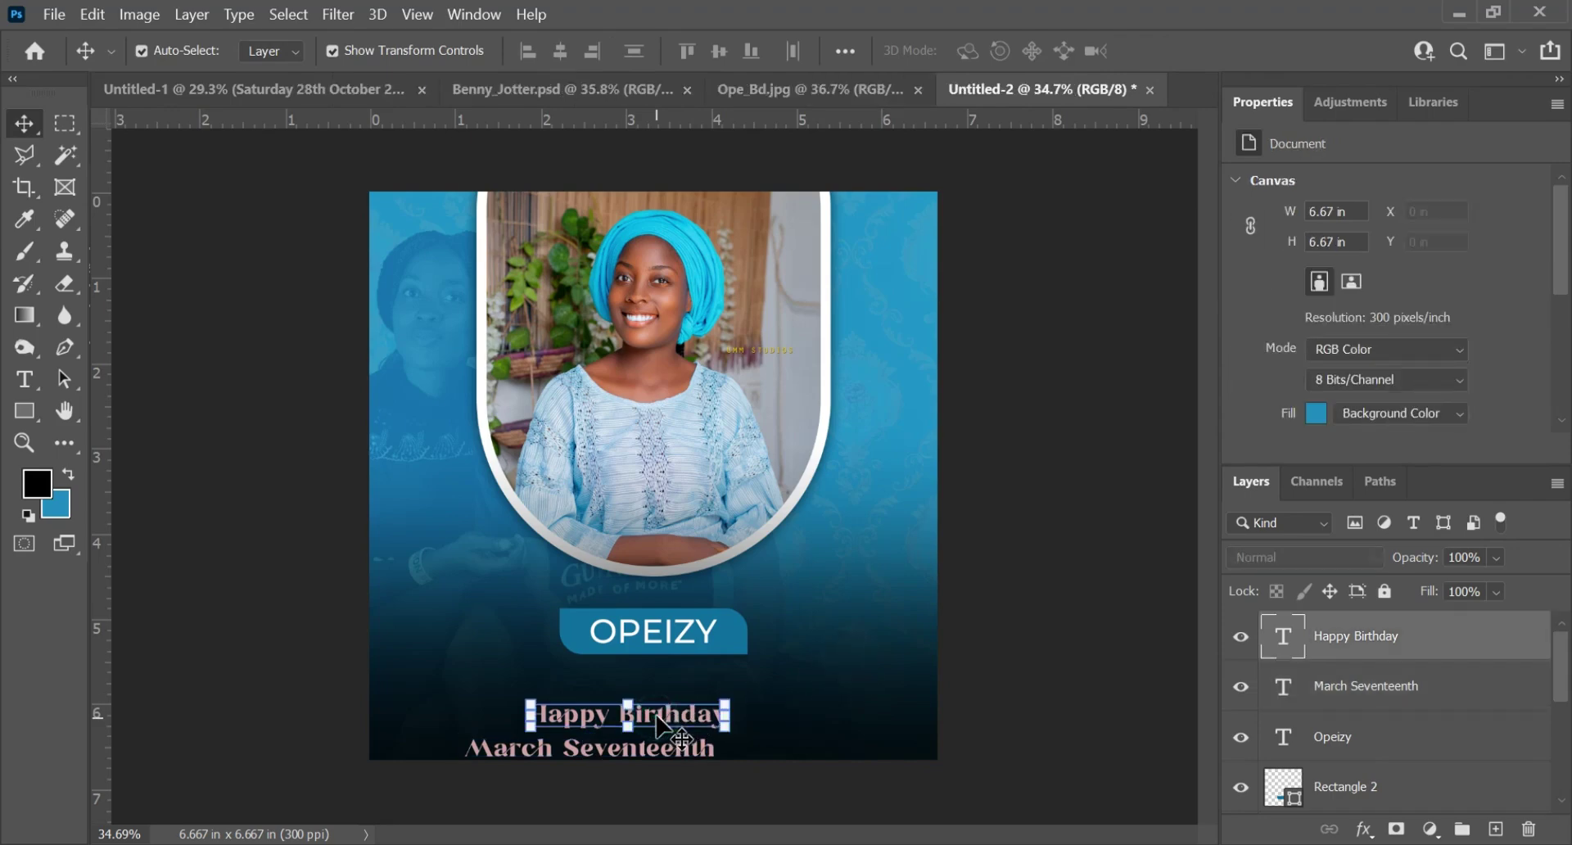
left_click_drag(655, 723, 675, 694)
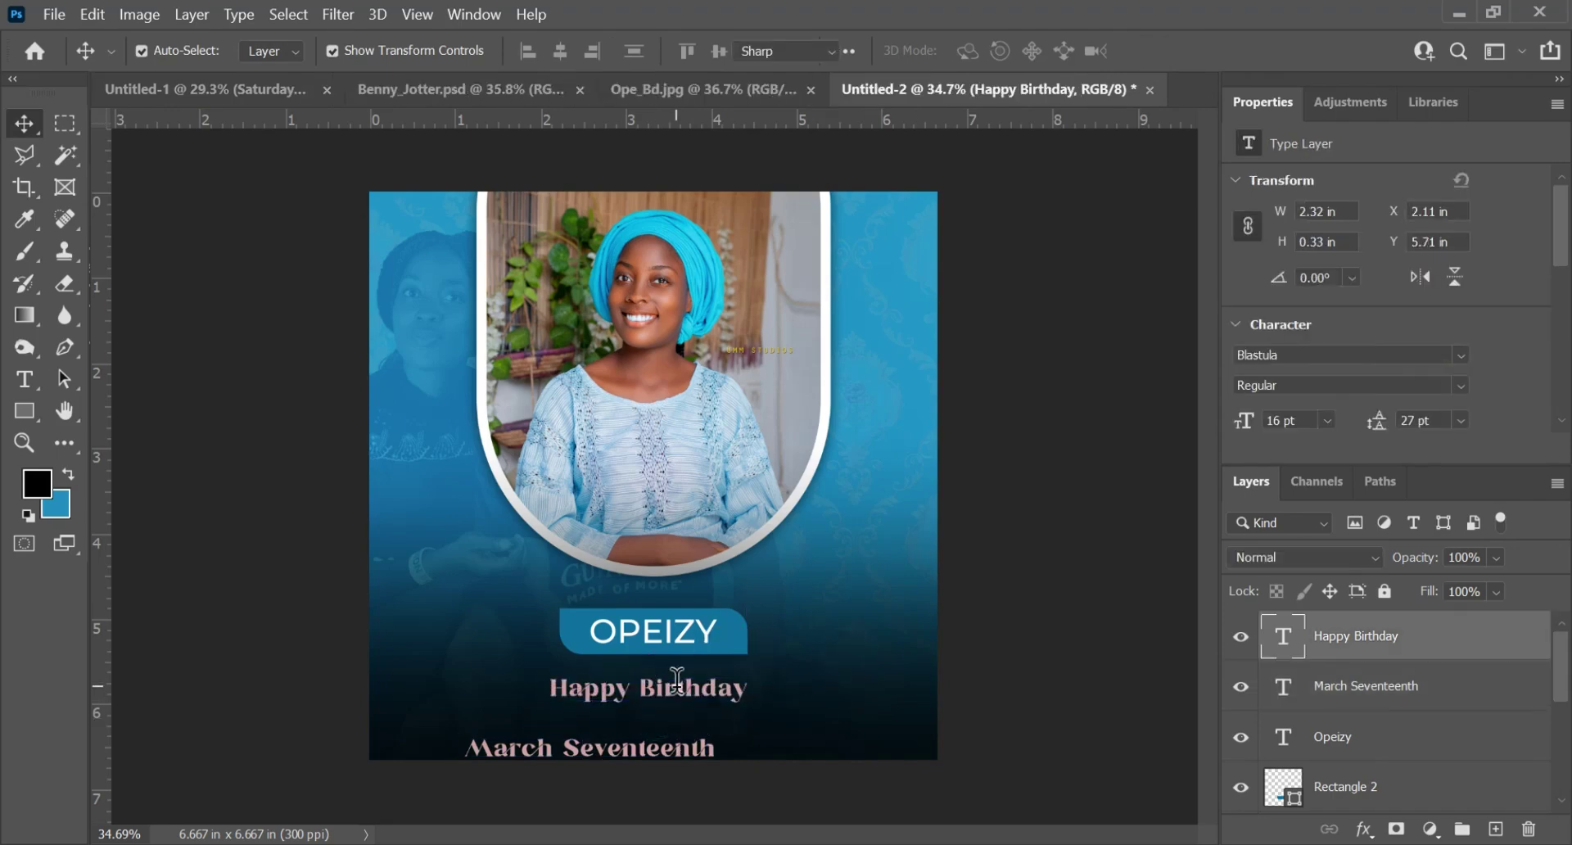
- Set the Happy Birthday text in Montserrat Bold
key("t")
triple_click(676, 687)
key("ctrl+t")
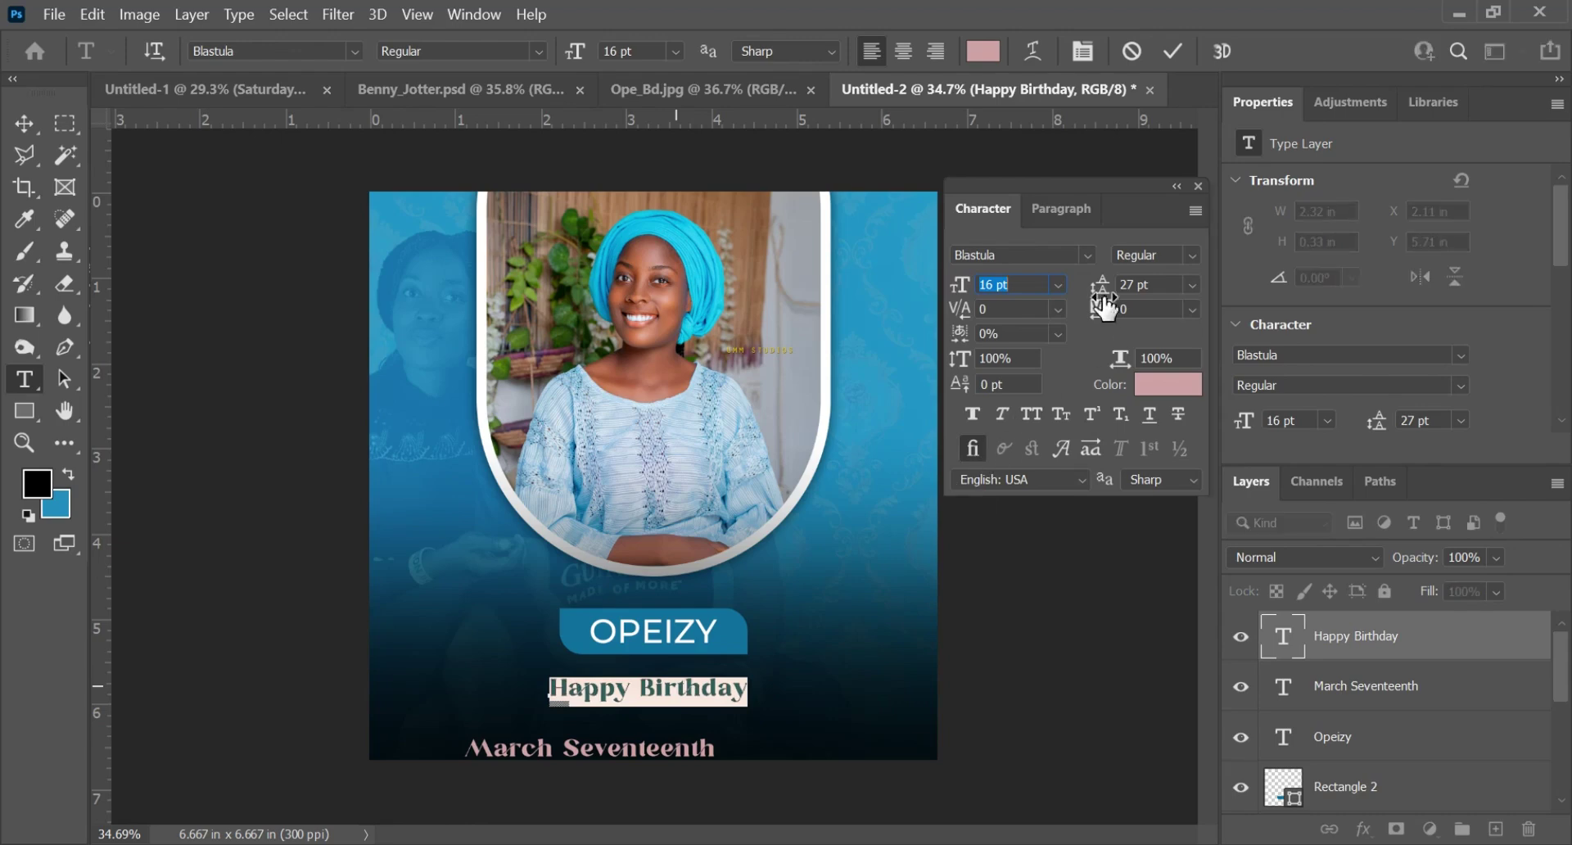
left_click(1087, 253)
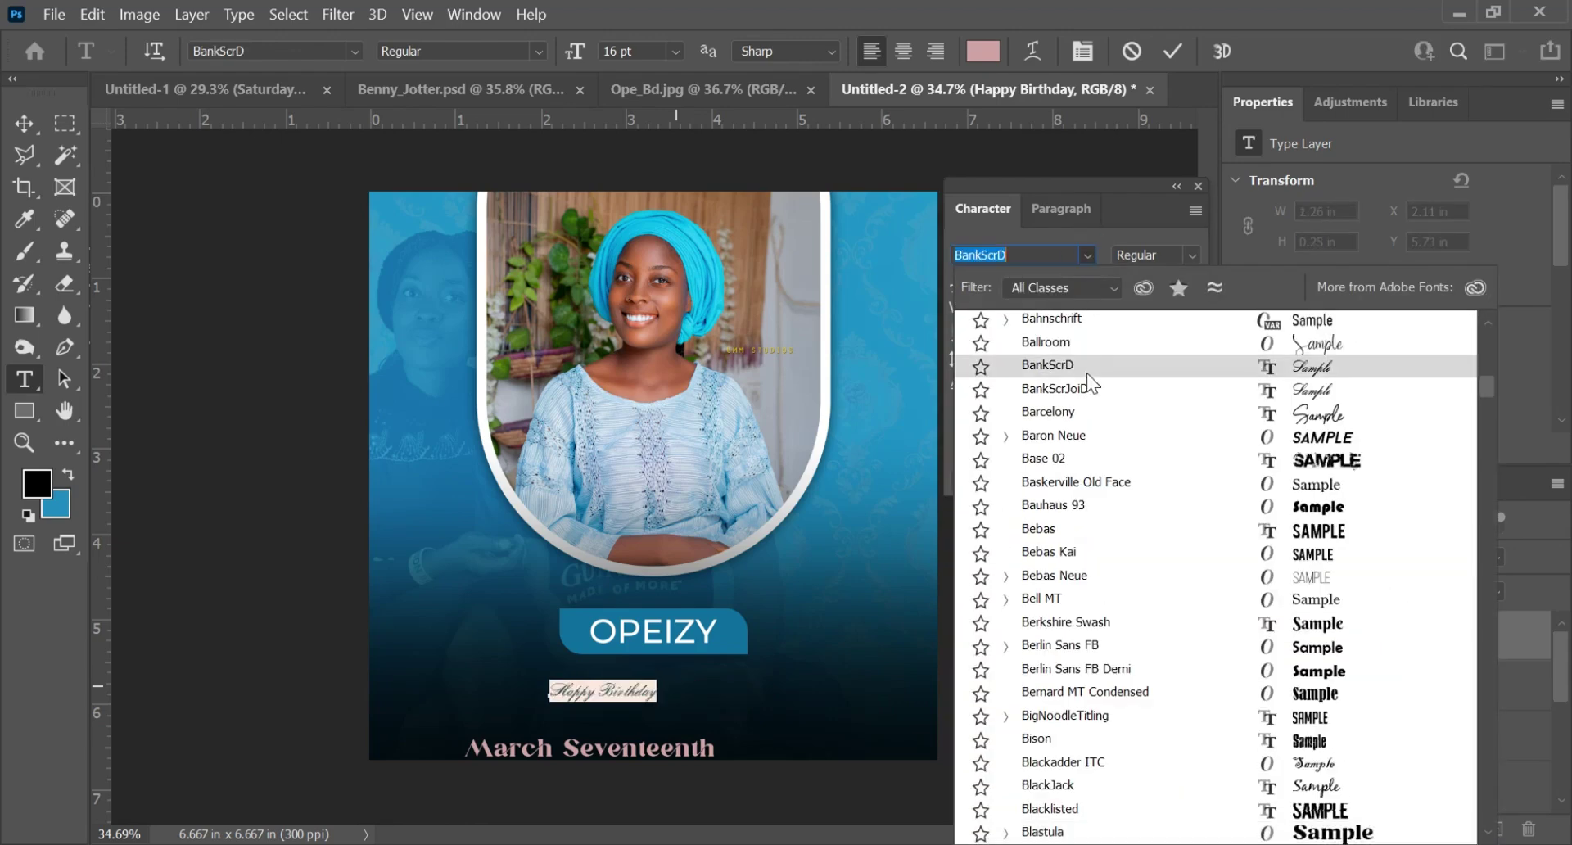
type("mo")
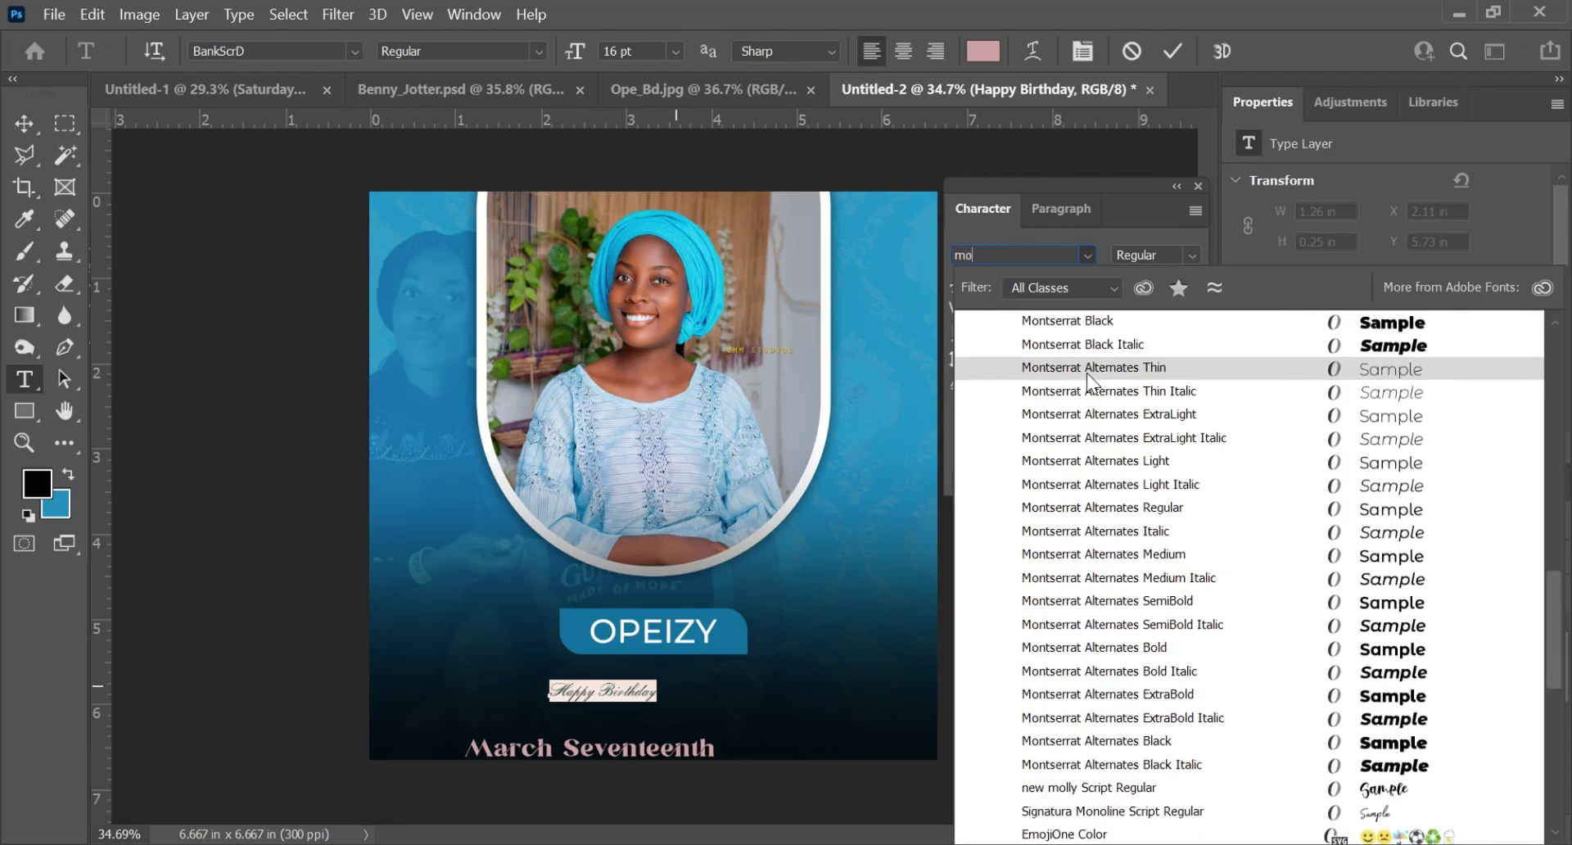
type("ns")
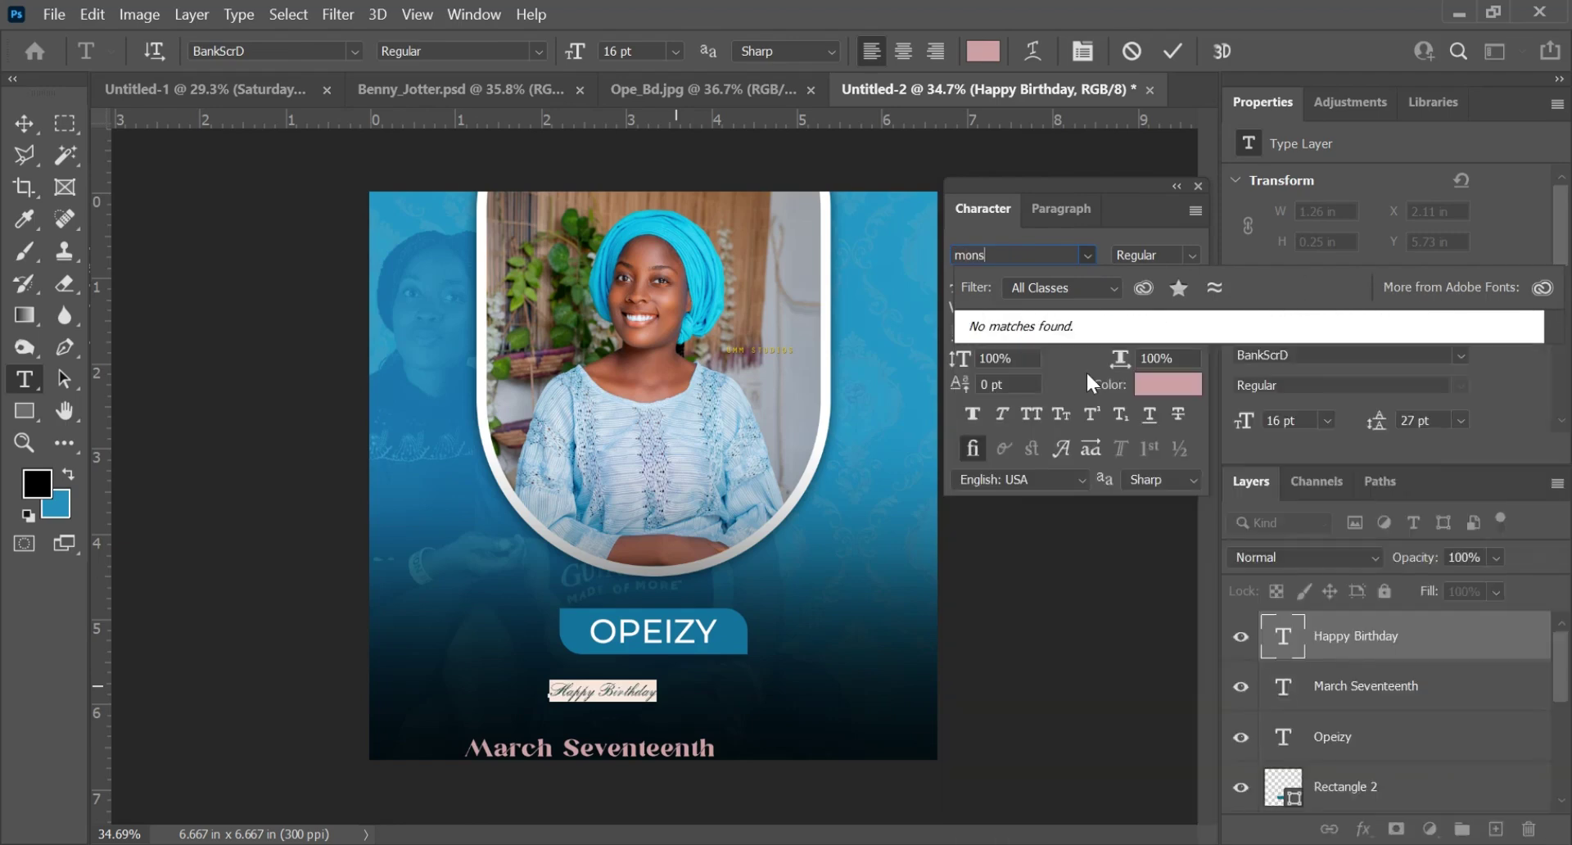
key("BackSpace")
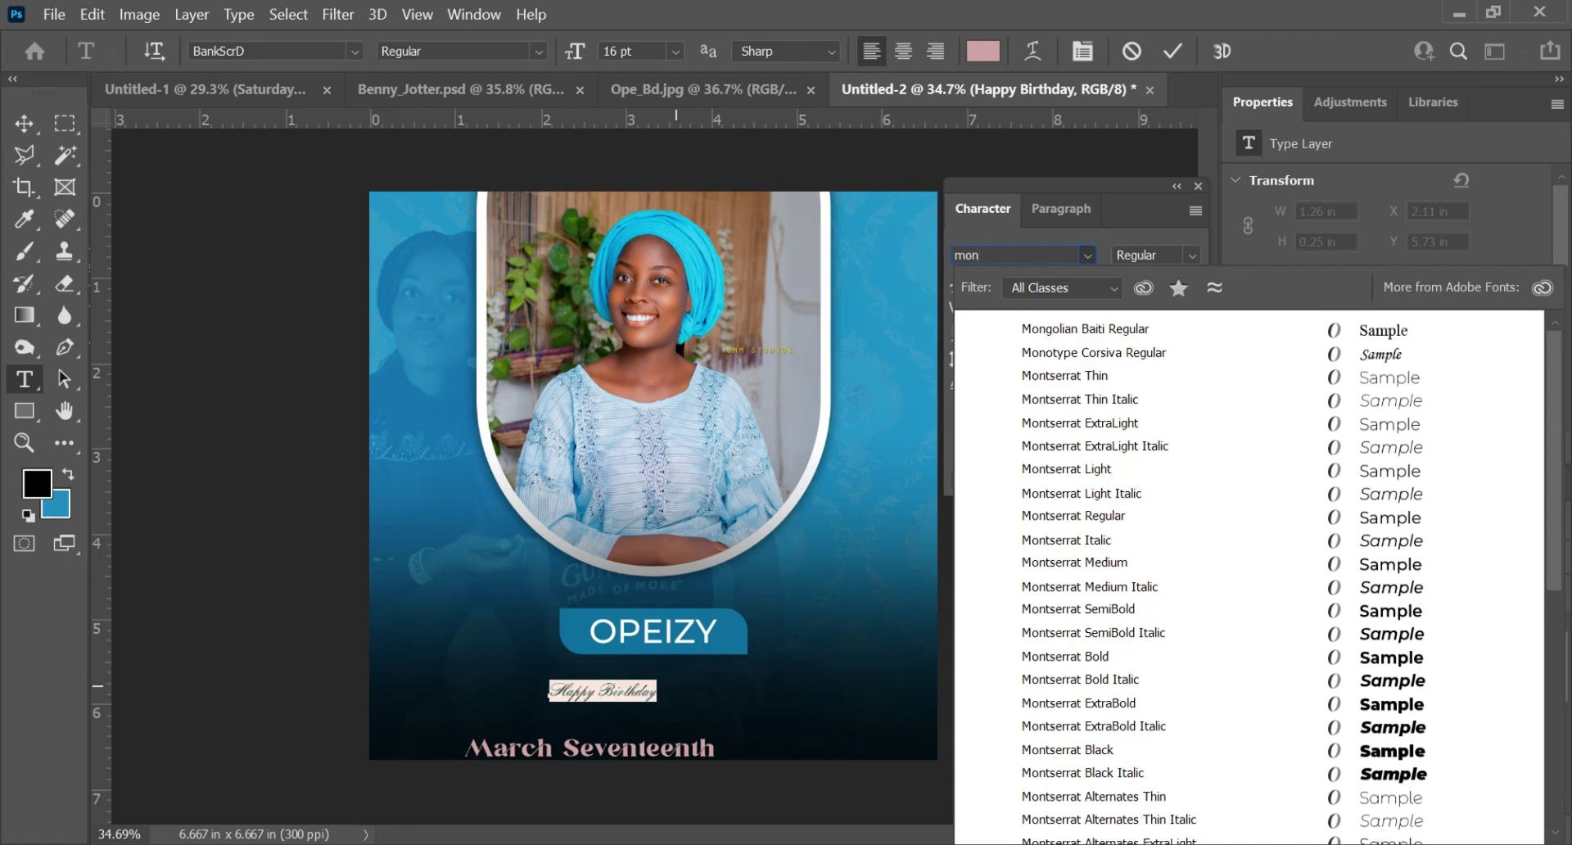
type("tserrat")
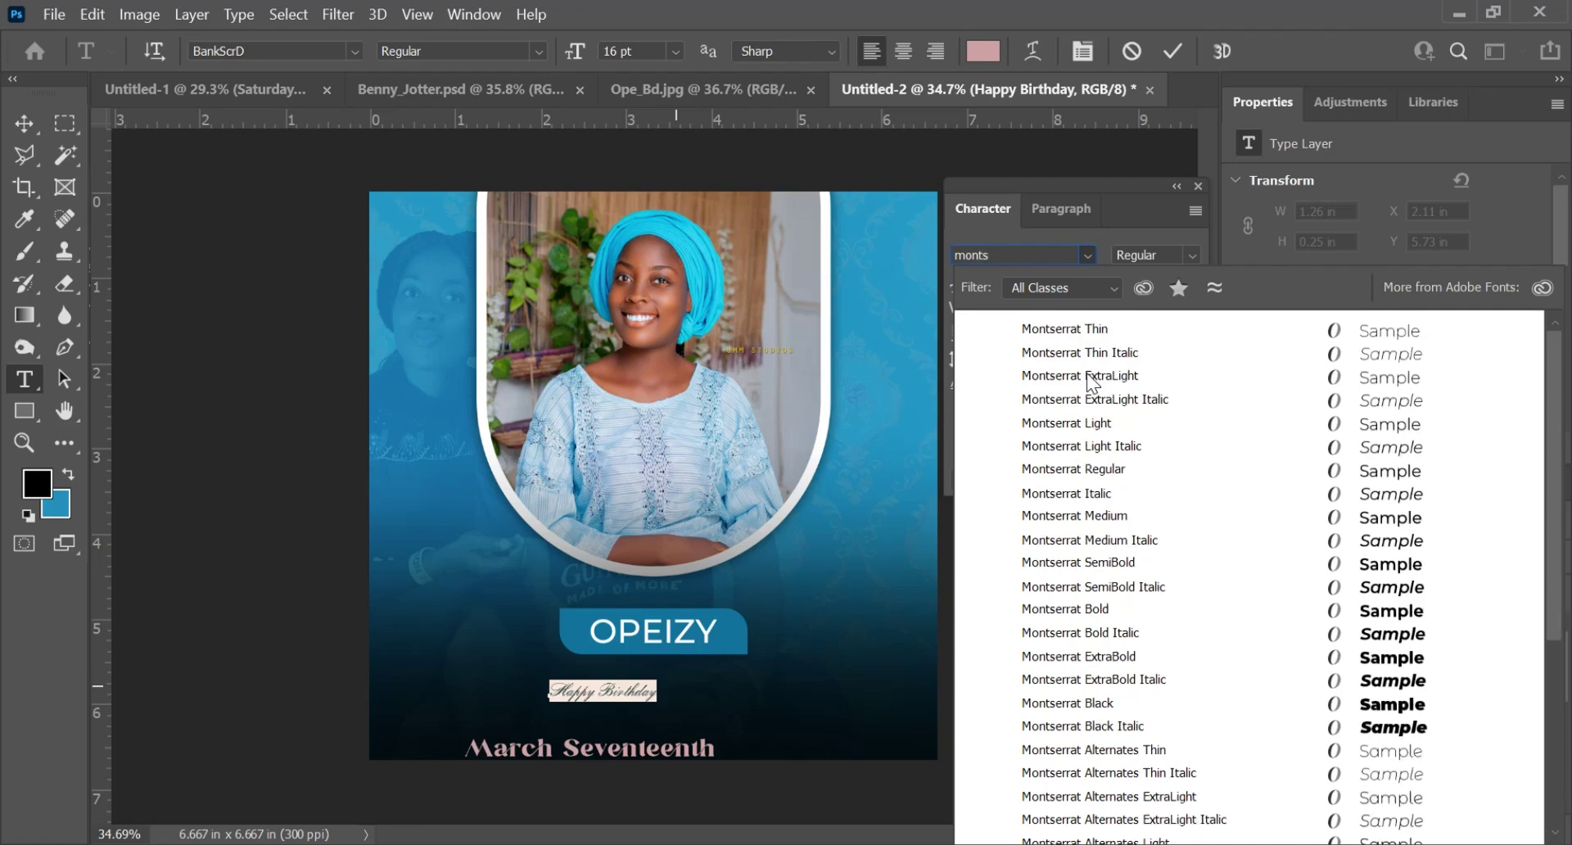
left_click(1088, 606)
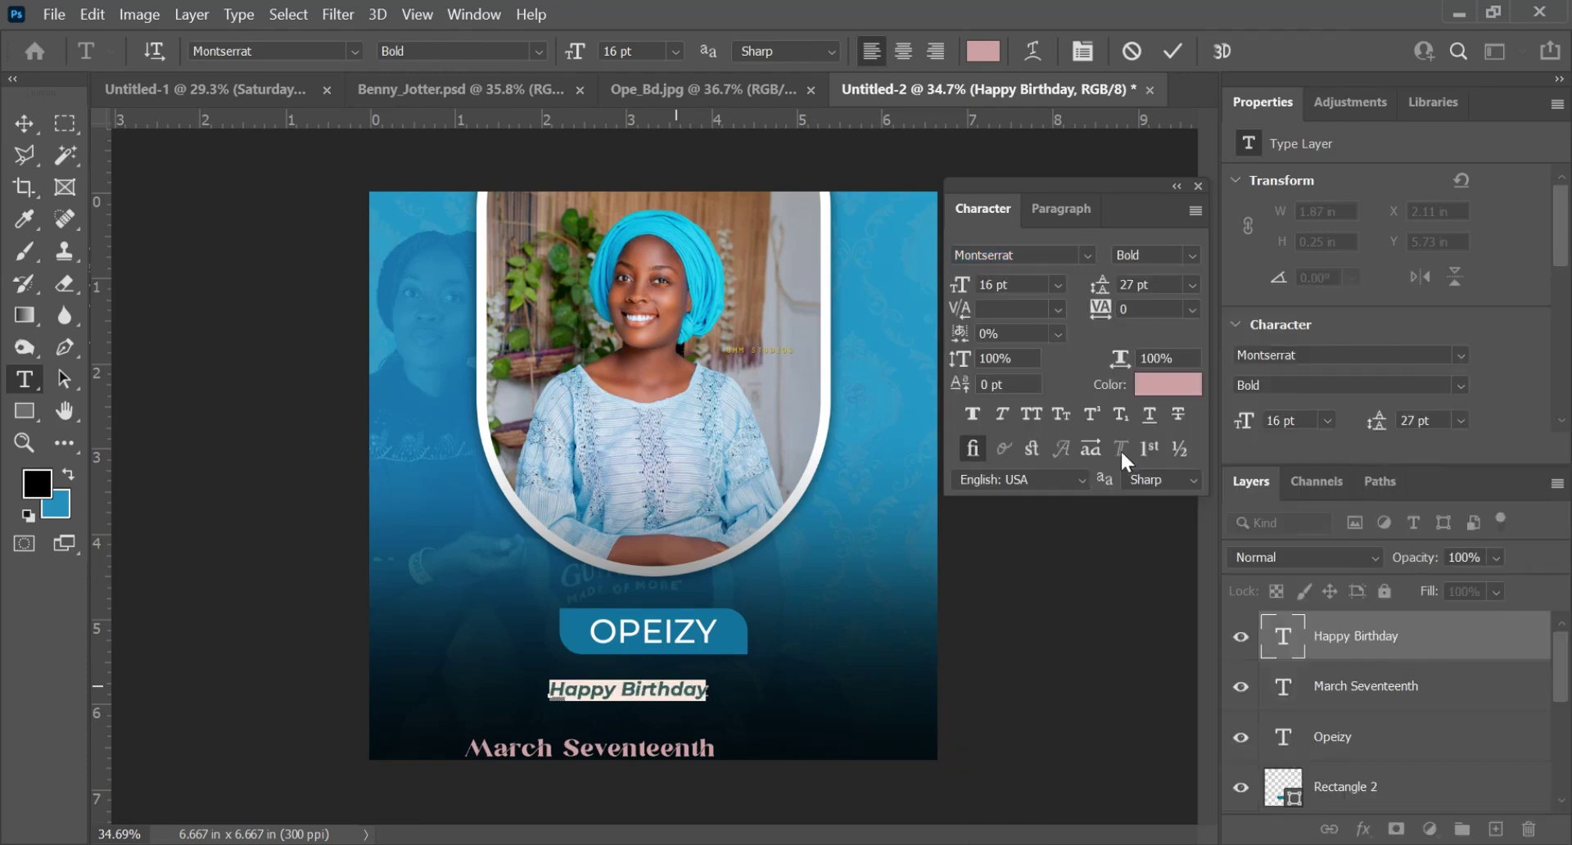
left_click(1173, 50)
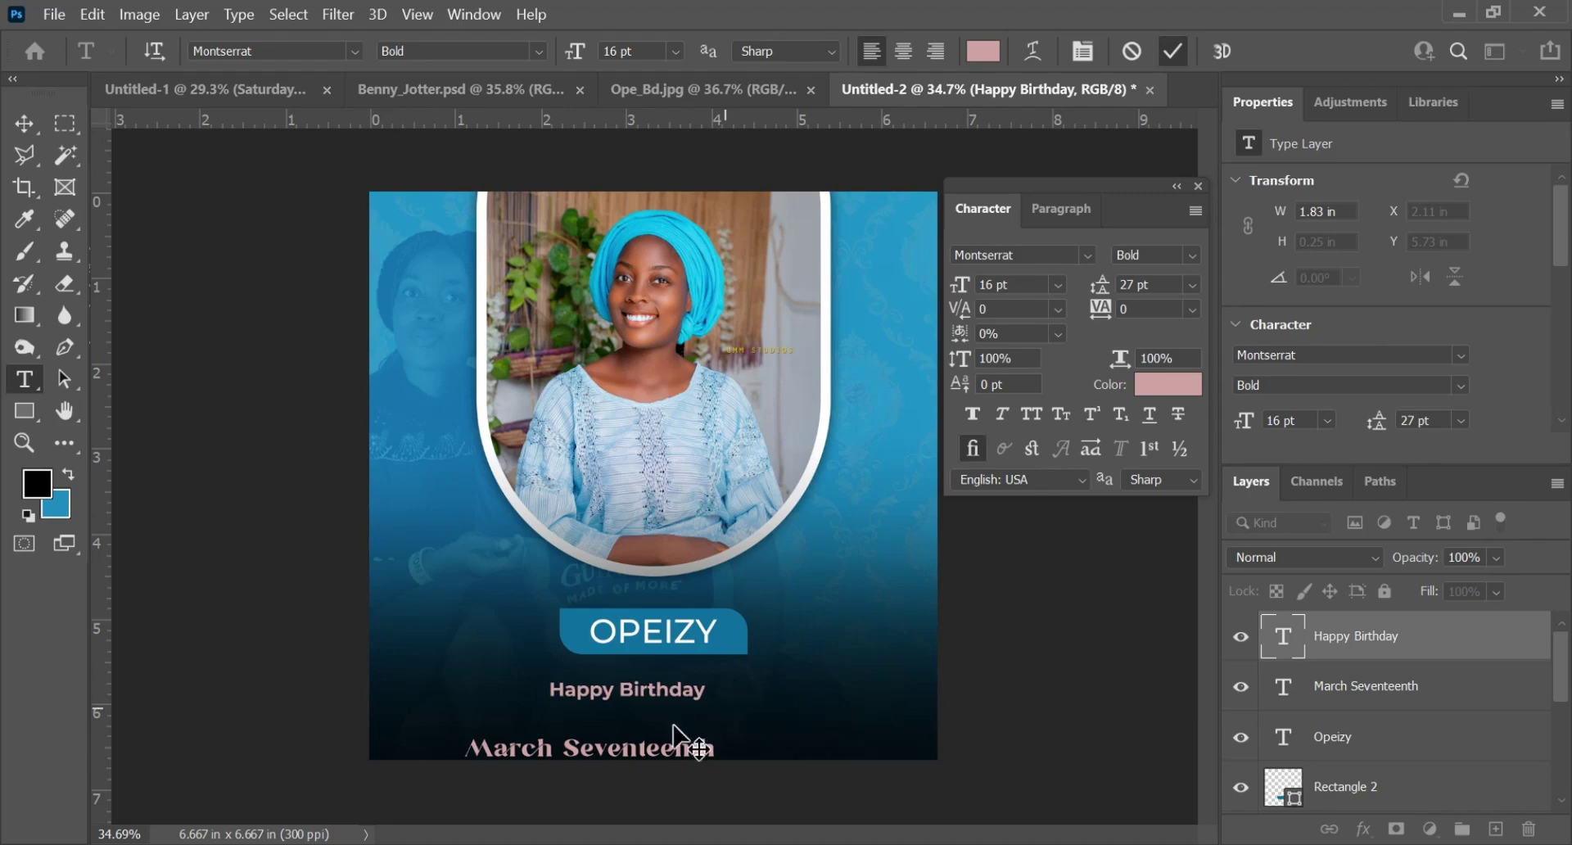
- Scale the Happy Birthday text to about 120% so it matches Rectangle 2's width, and align it directly beneath the badge
key("ctrl+t")
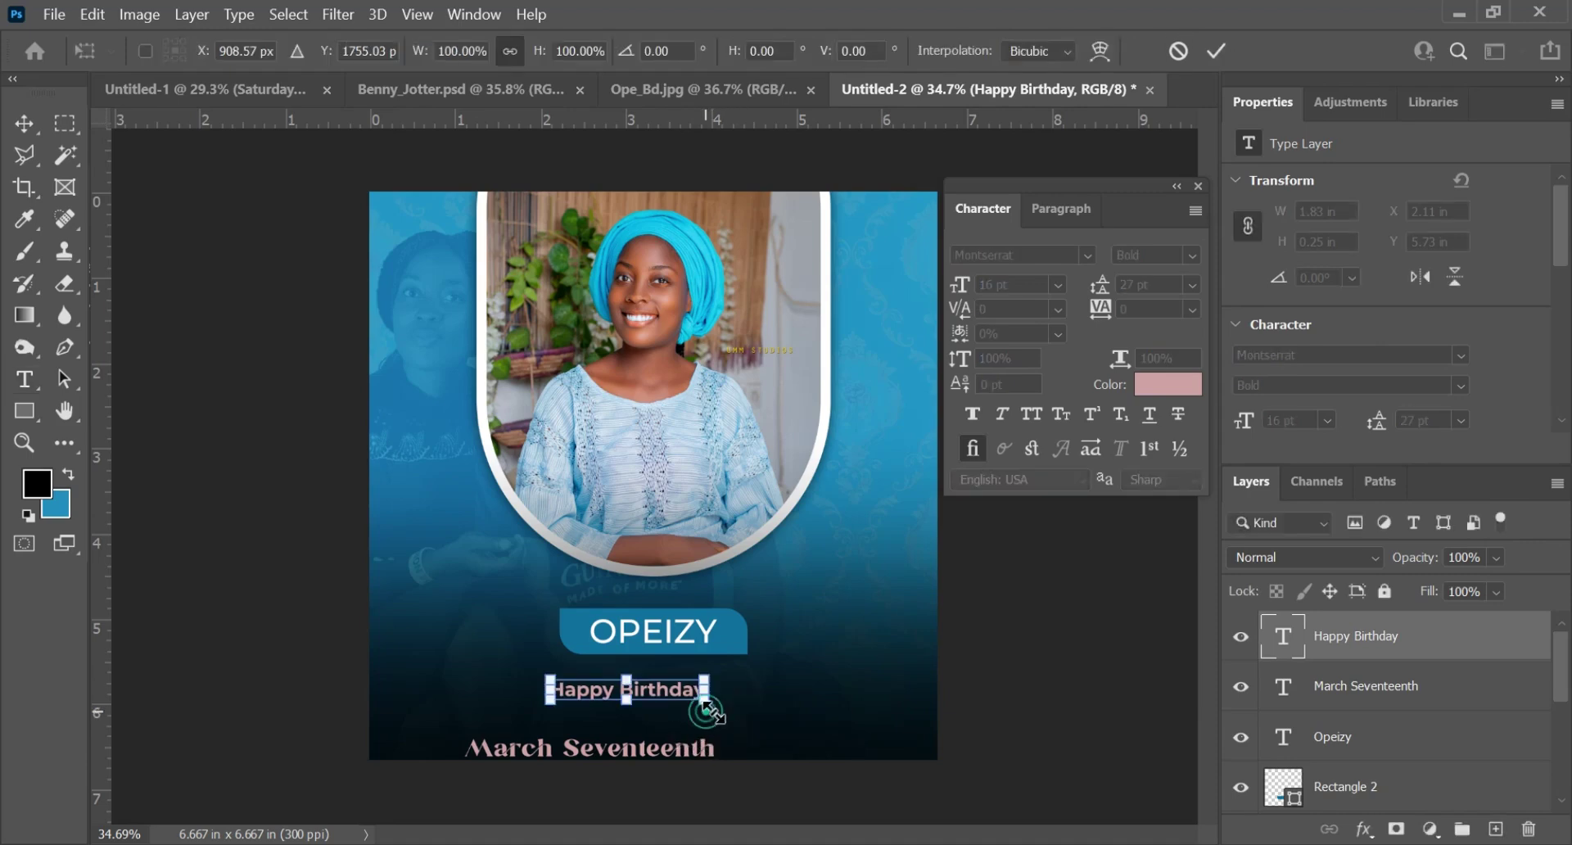
left_click_drag(709, 709, 722, 678)
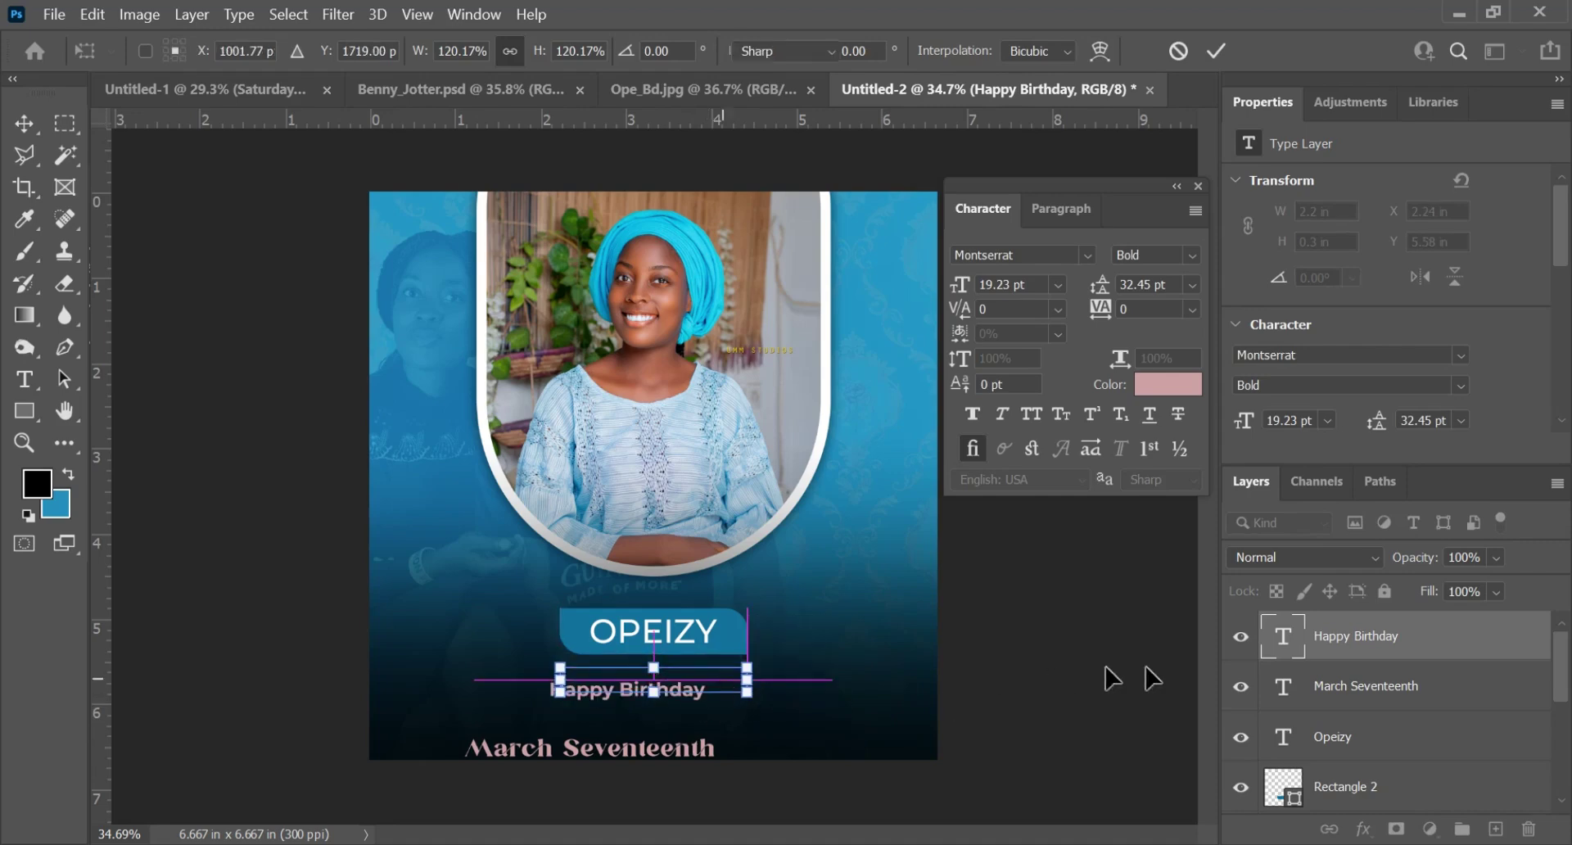
key("Return")
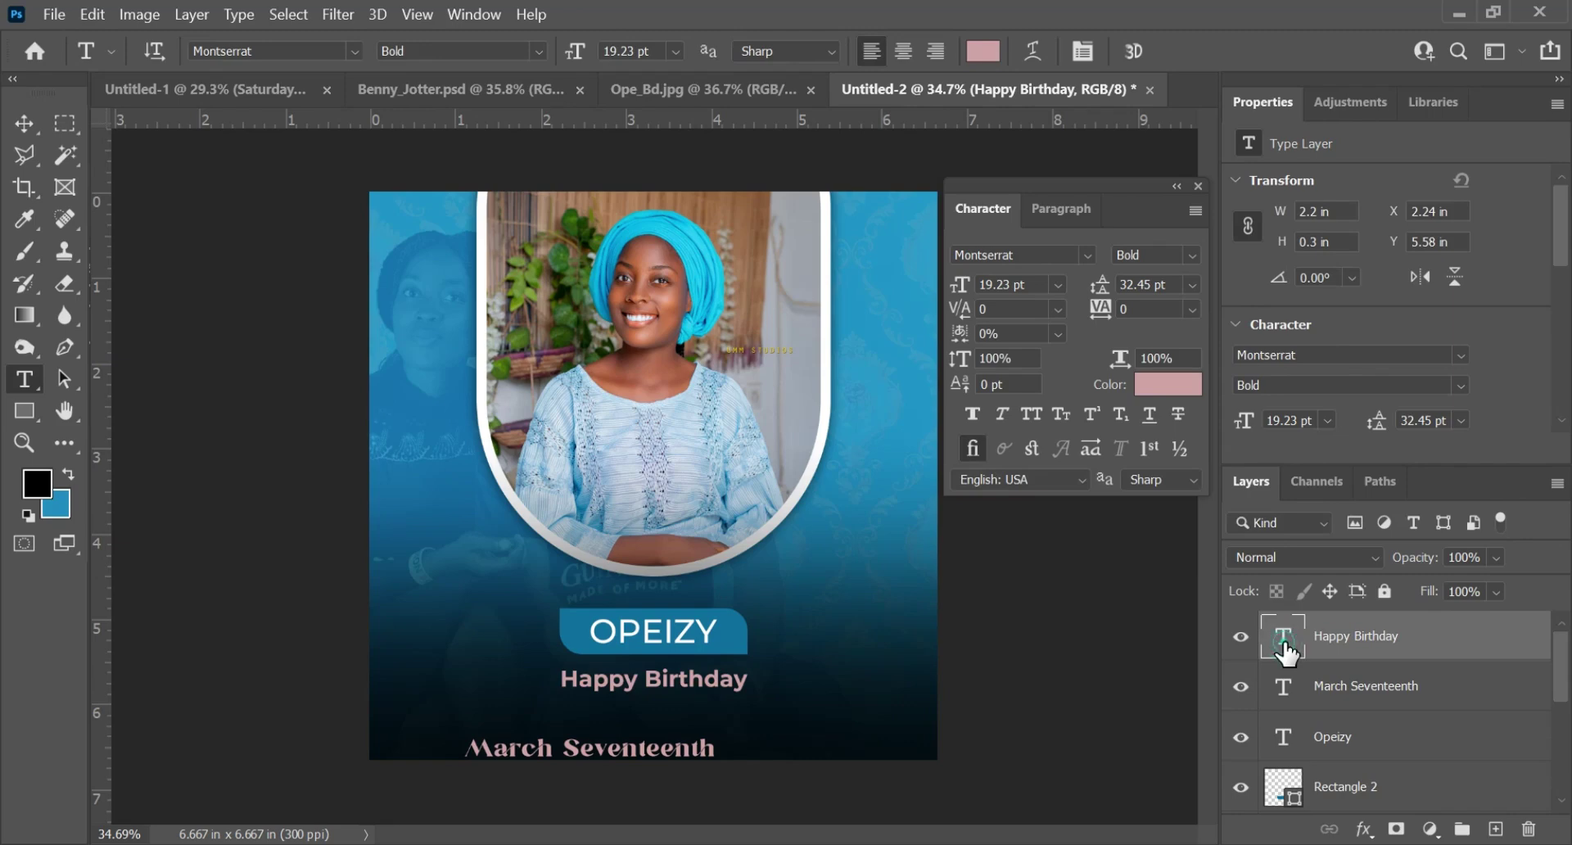
- Set the Happy Birthday text in all caps and change its font weight to SemiBold
double_click(1284, 639)
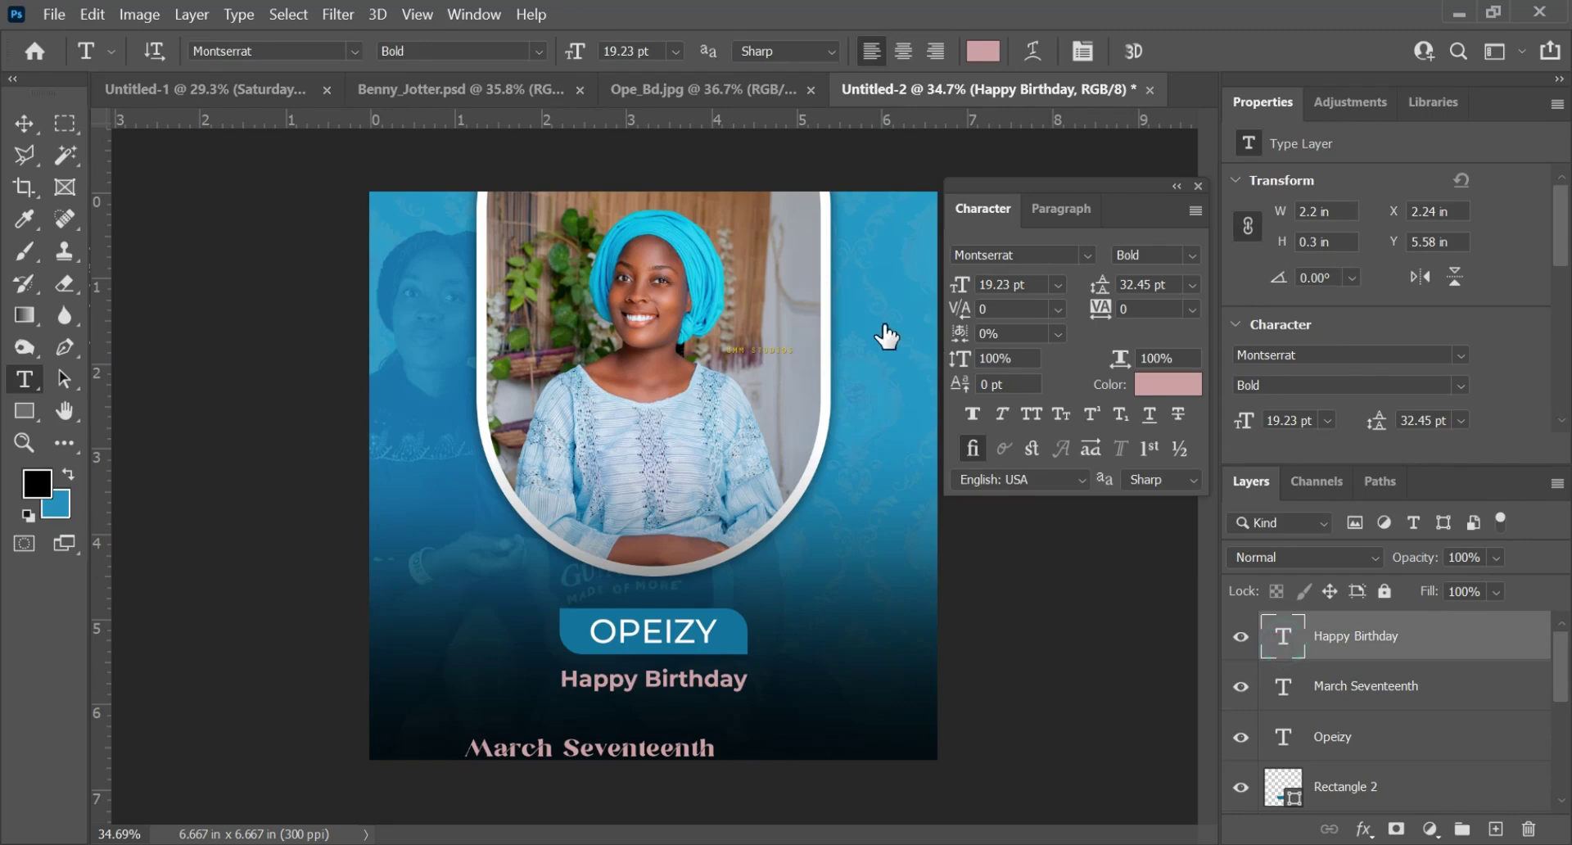
left_click(1034, 413)
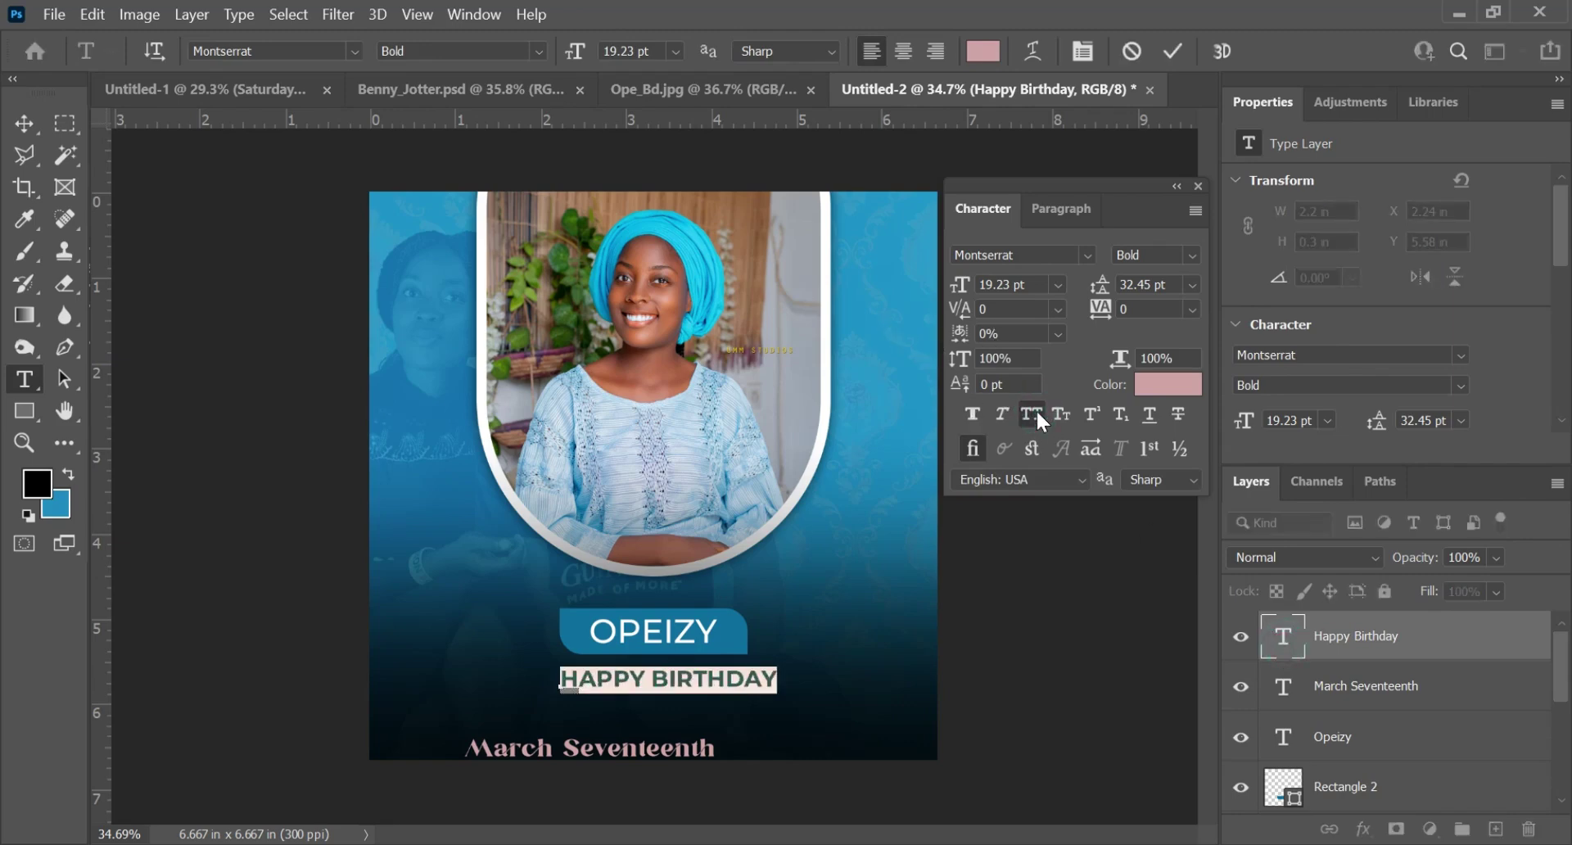
left_click(1192, 256)
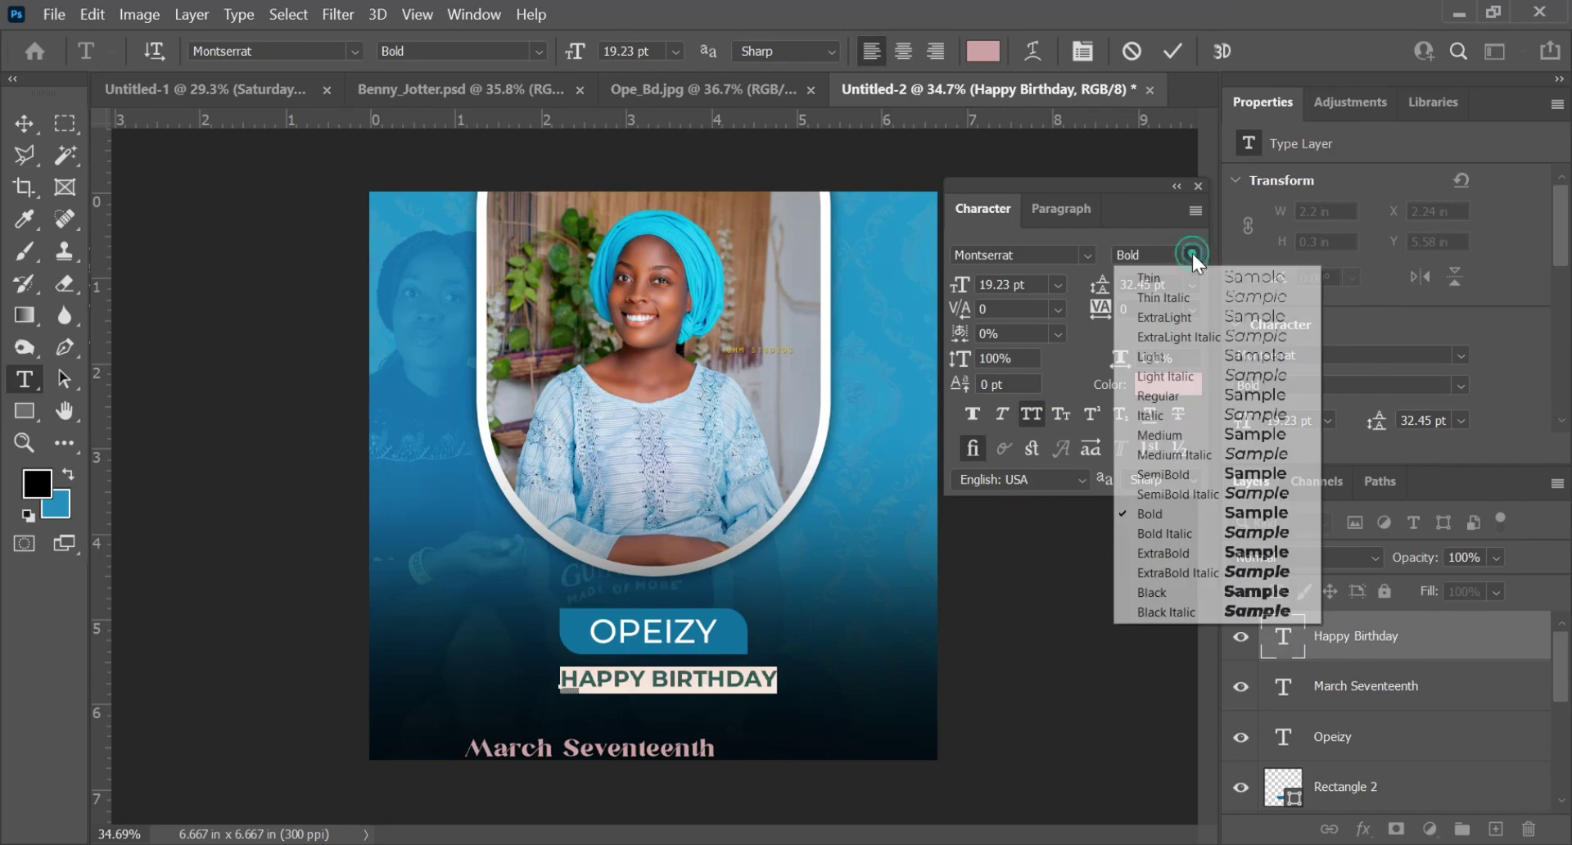
left_click(1181, 475)
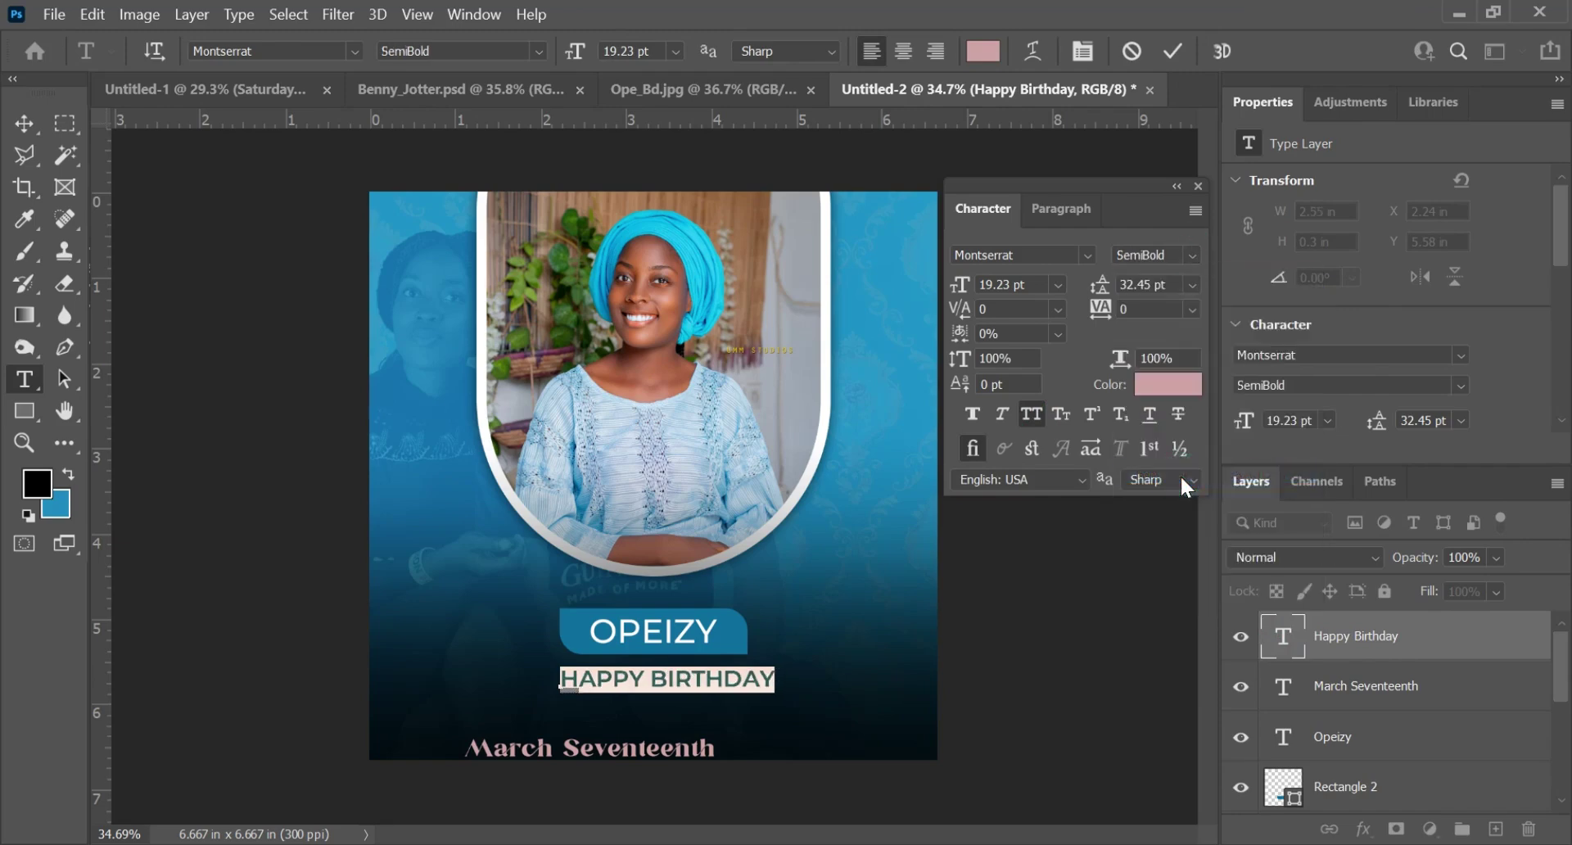
left_click(1169, 48)
- Reduce the Happy Birthday text to 17.3 pt to fit the badge's width, and move March Seventeenth up beneath it
key("v")
scroll(727, 642, "up", 2)
left_click_drag(592, 807, 663, 755)
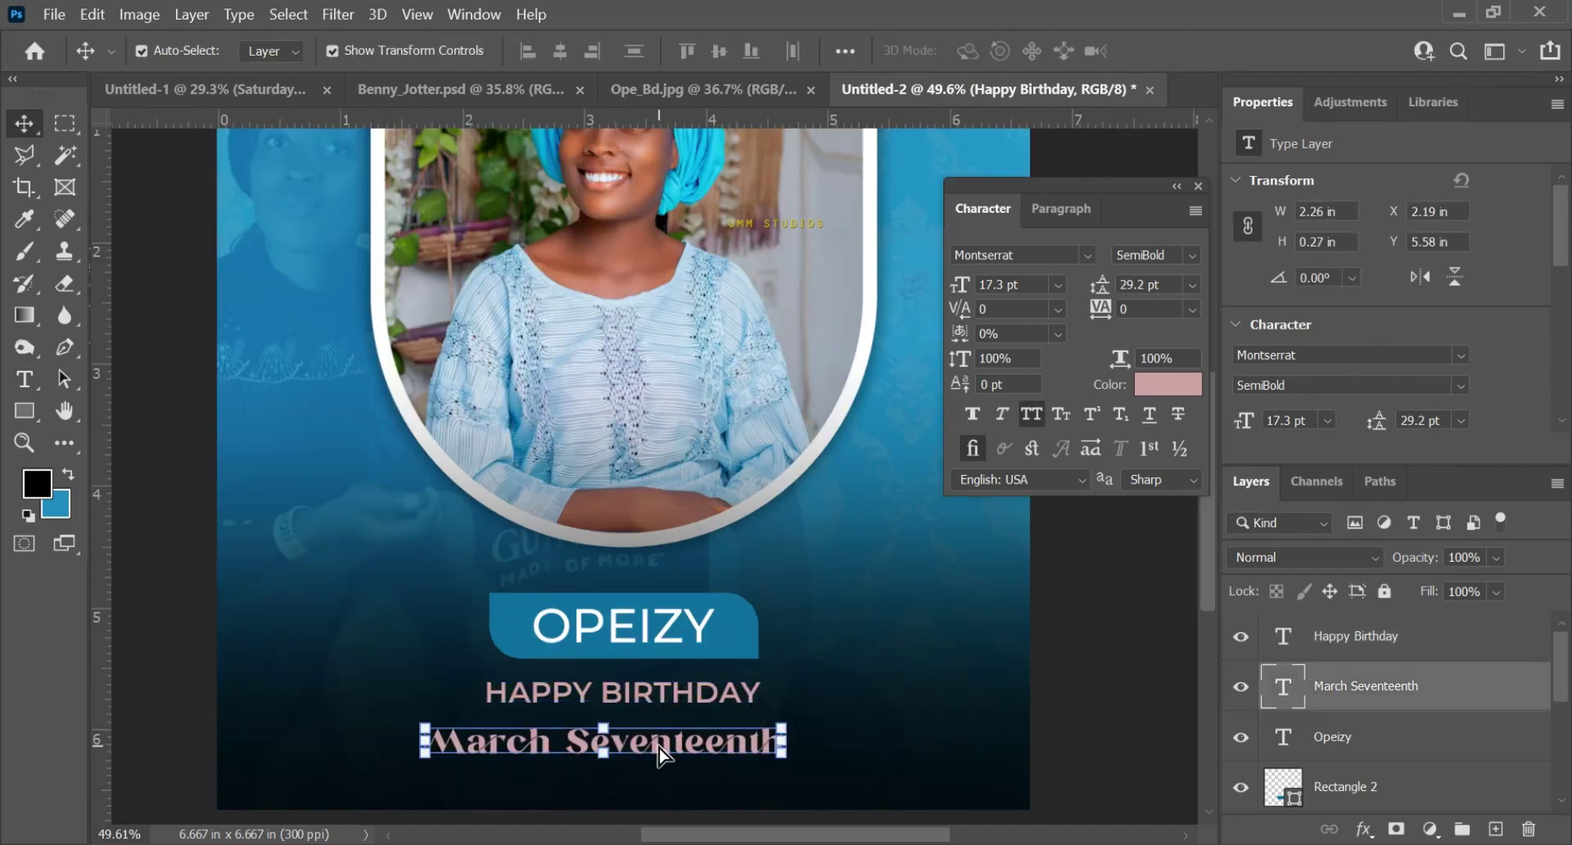
- Set the March Seventeenth text in Montserrat Bold
double_click(664, 755)
key("ctrl+a")
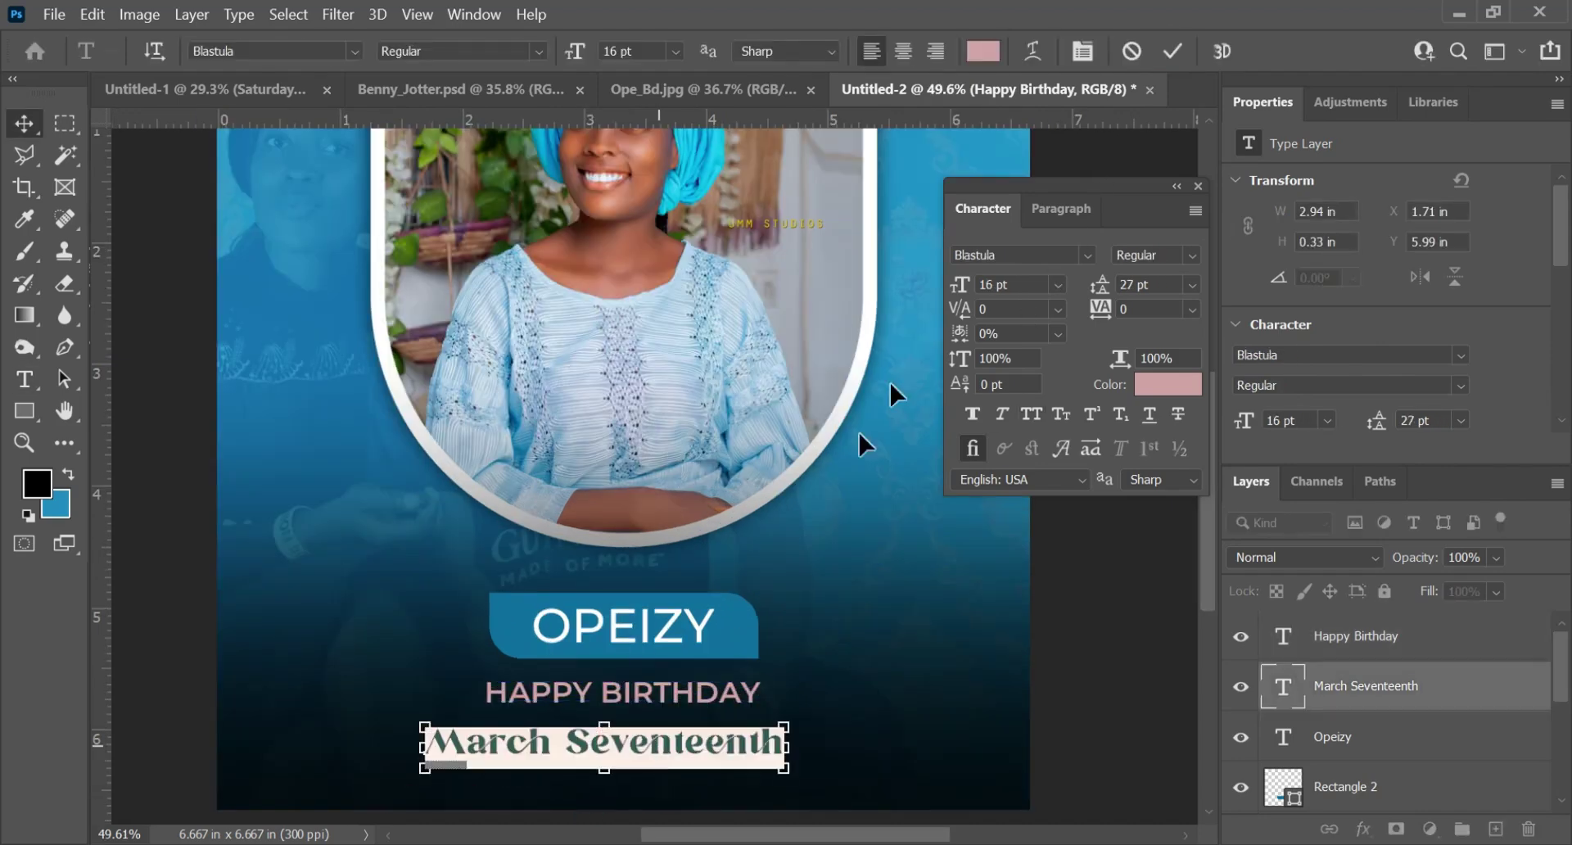
left_click(1021, 253)
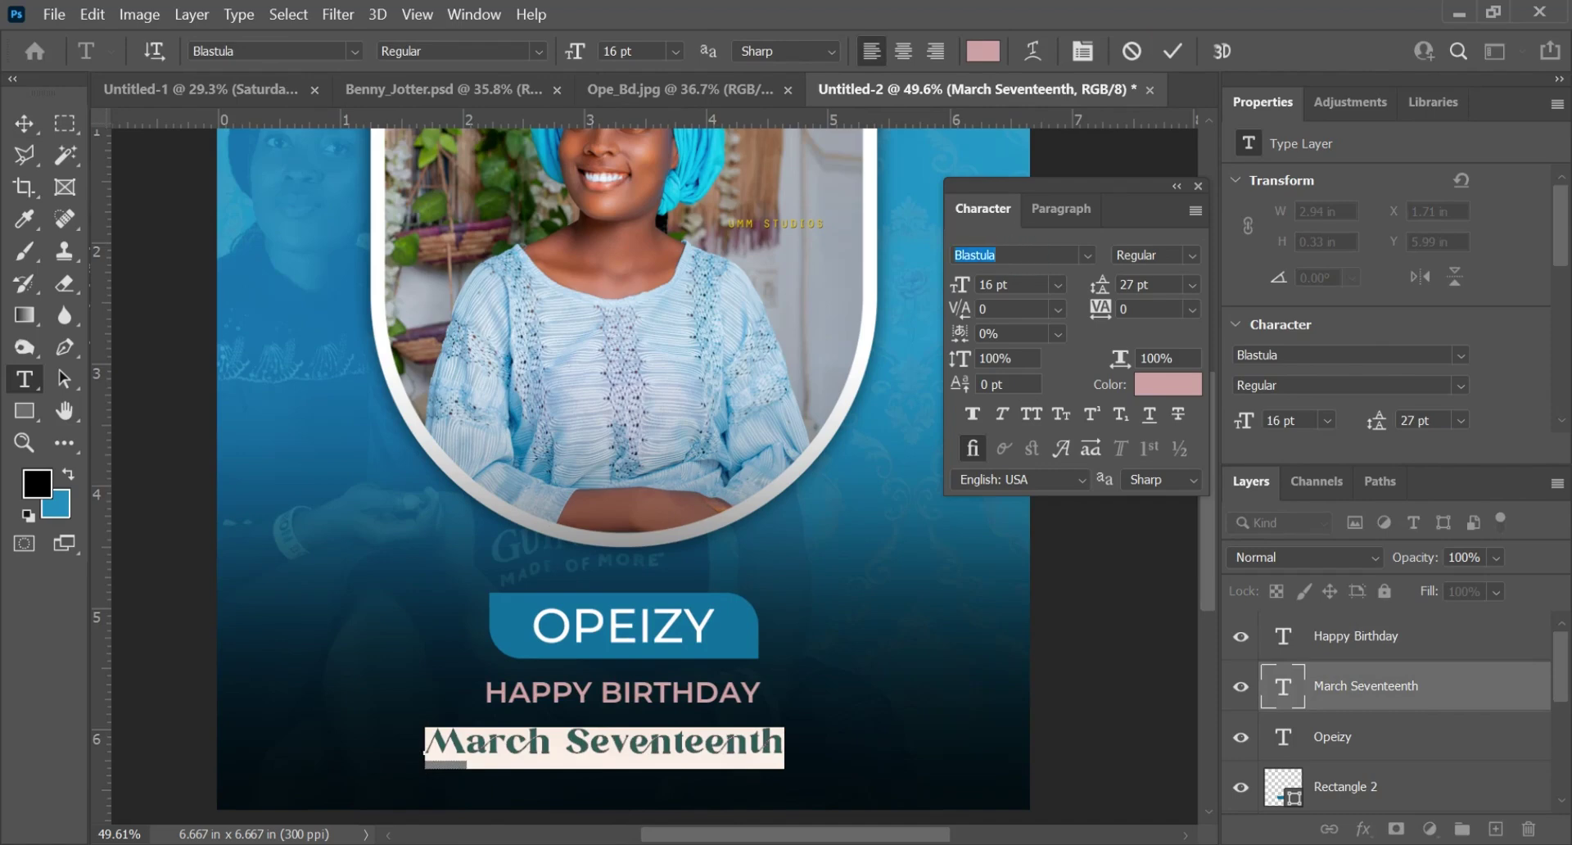
type("mon")
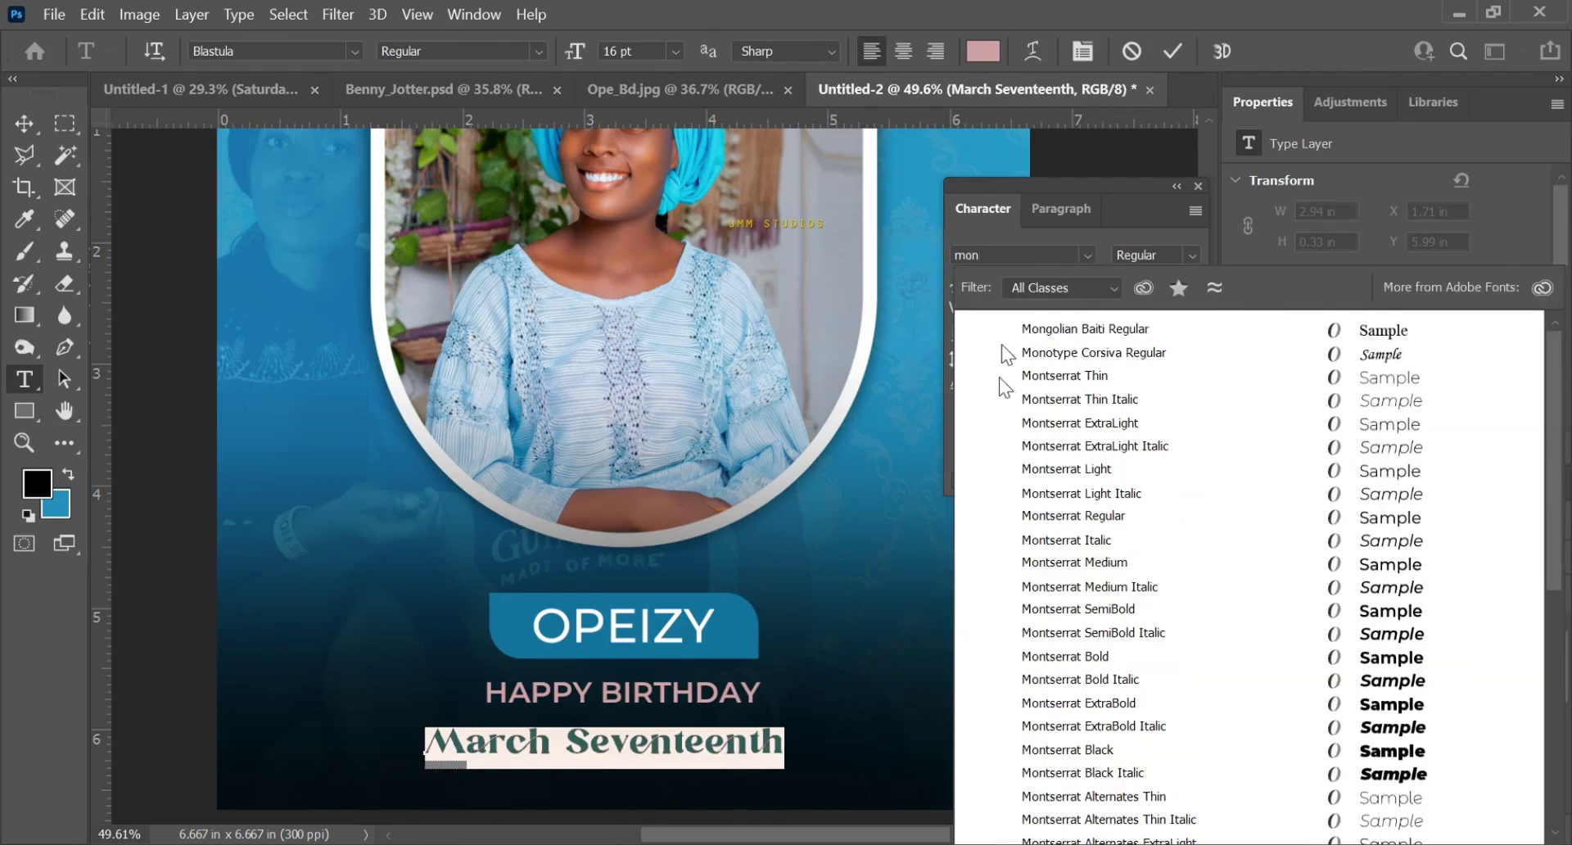
left_click(1067, 658)
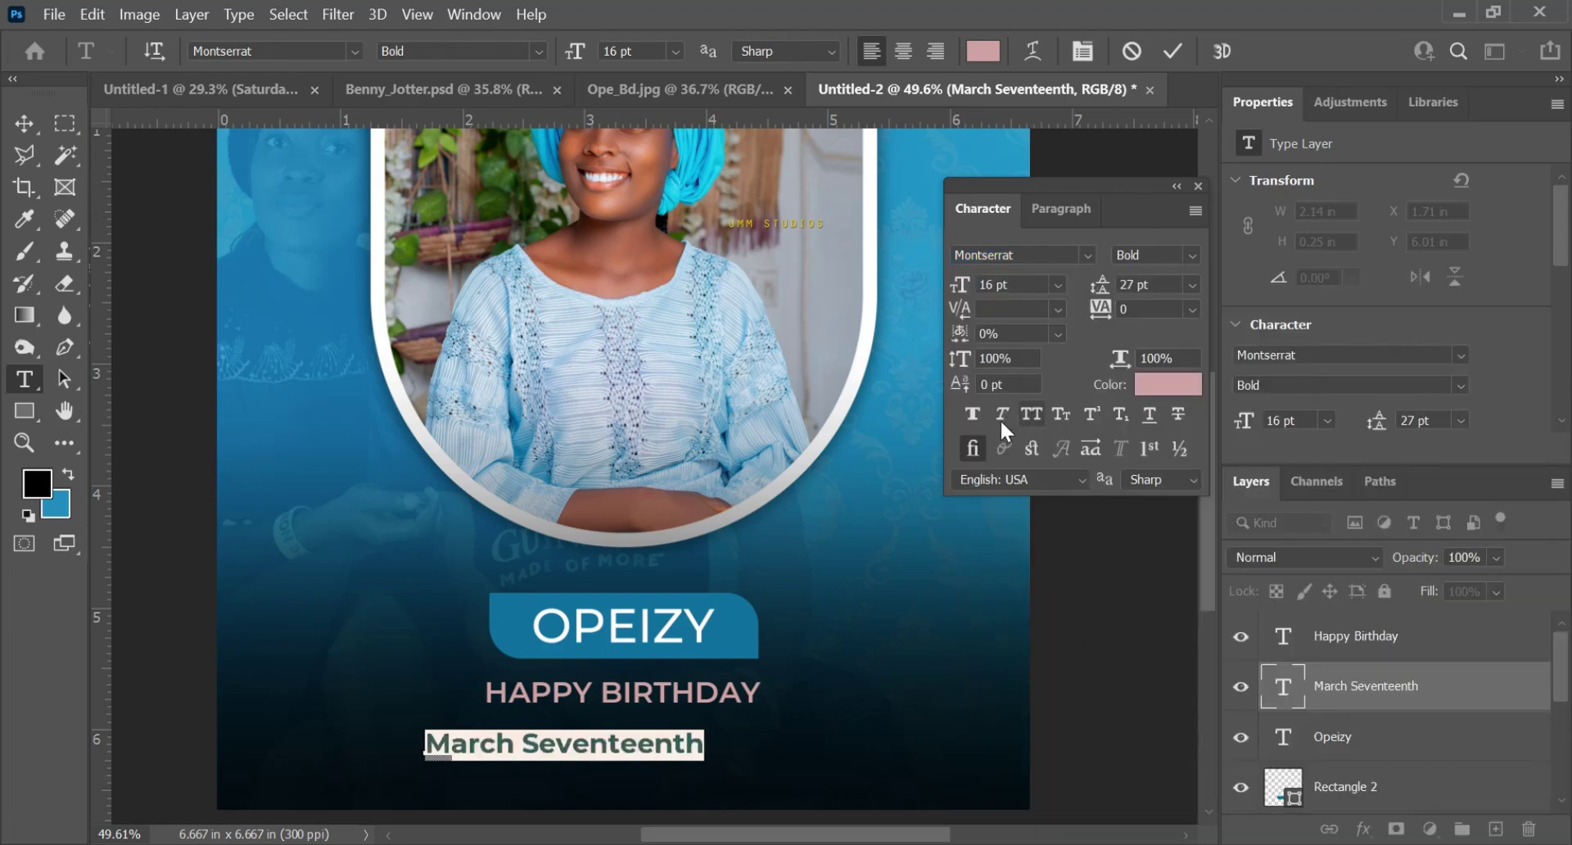
- Turn off standard ligatures for the March Seventeenth text, with Optical kerning and Auto leading
left_click(971, 448)
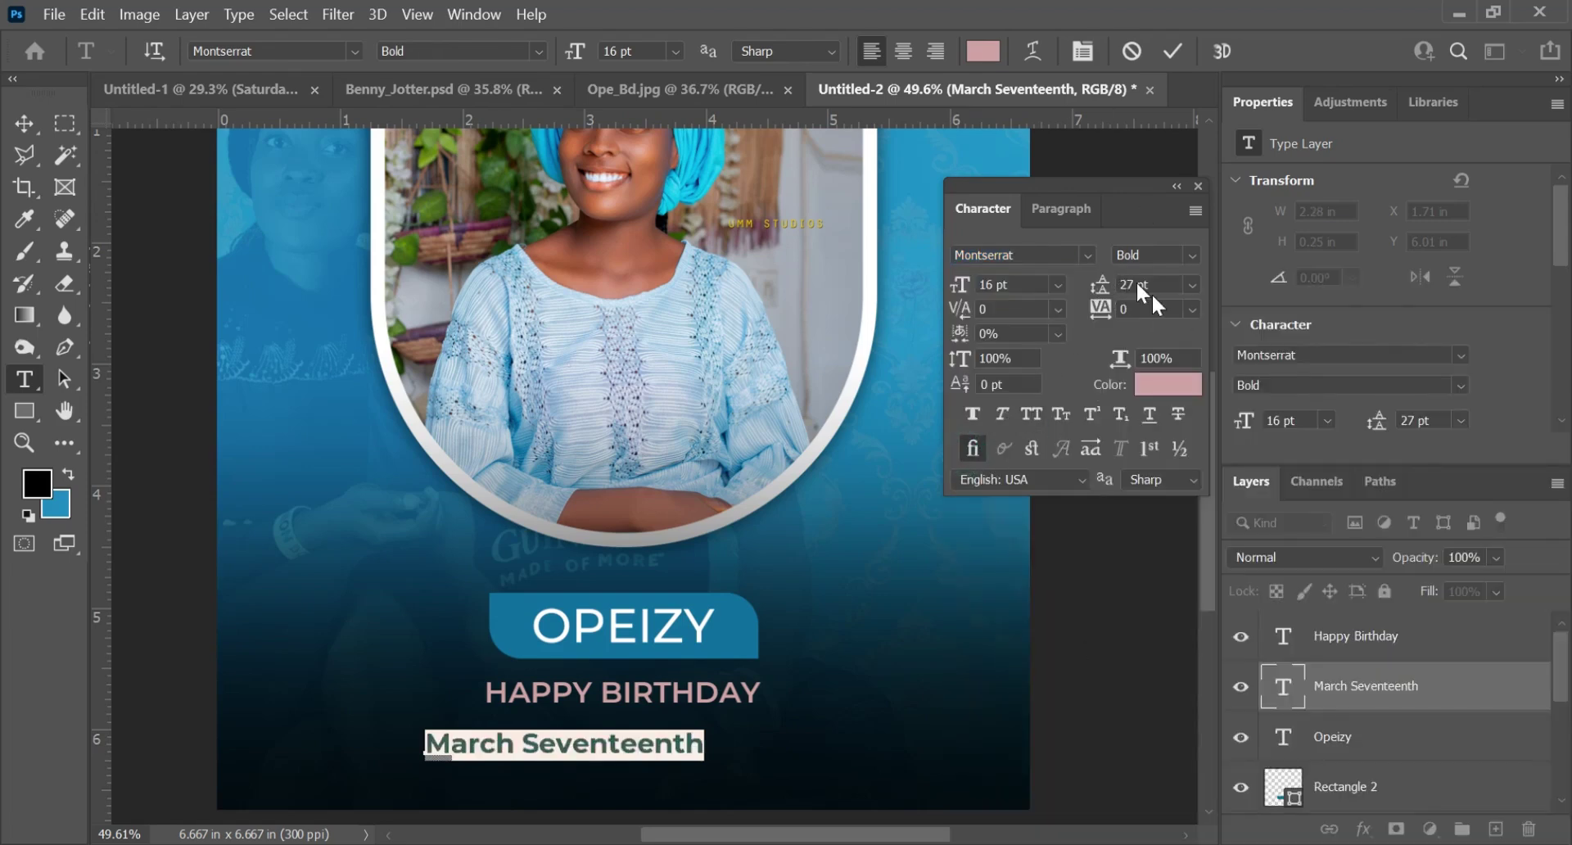
left_click(1060, 308)
left_click(1036, 347)
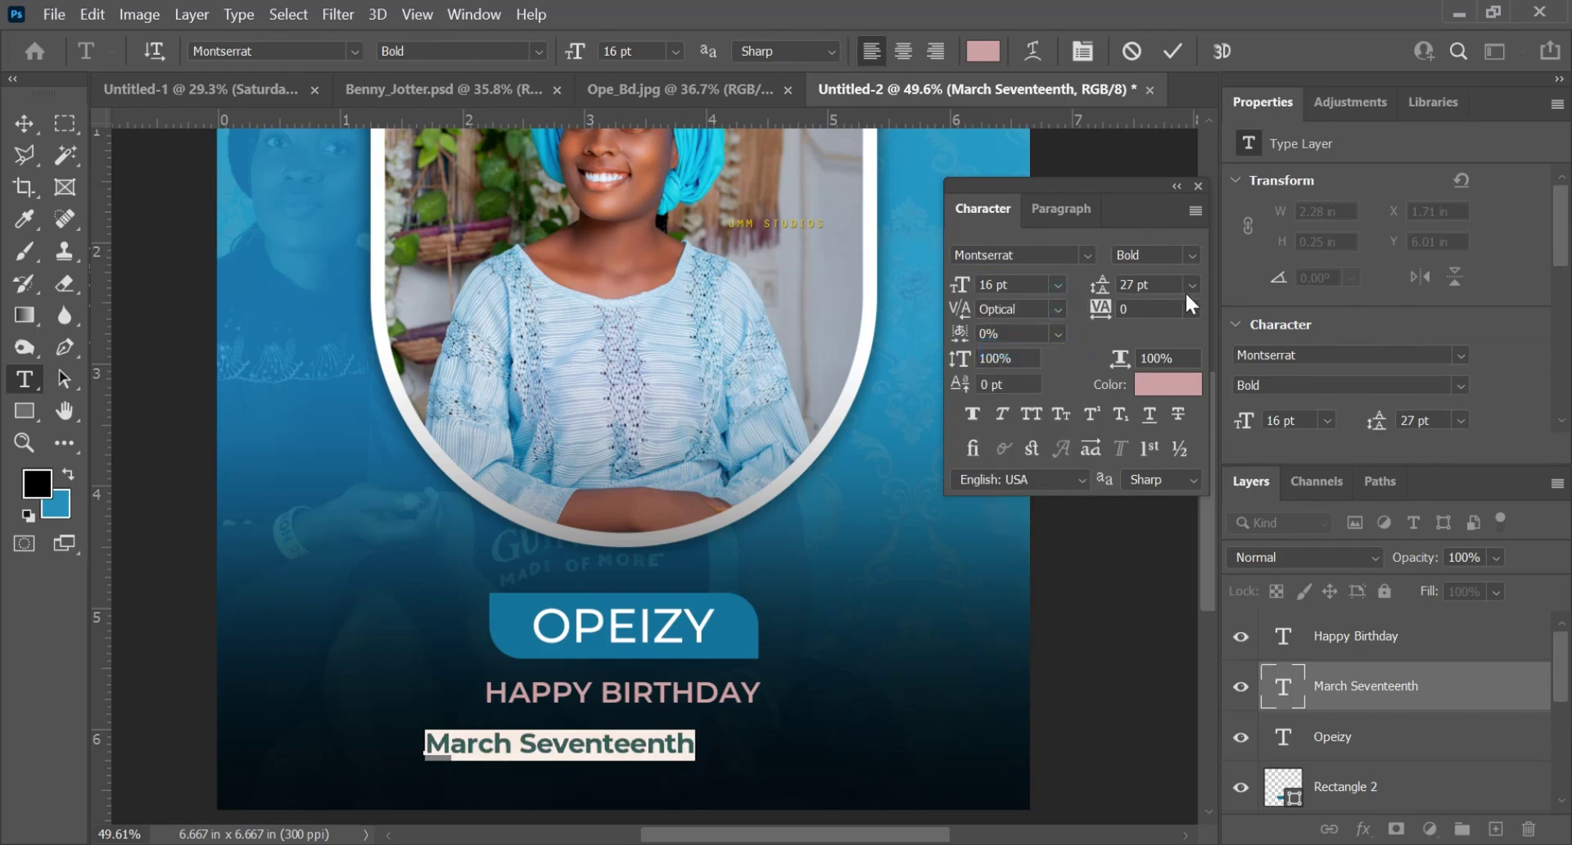
left_click(1191, 284)
left_click(1148, 305)
- Change the March Seventeenth text to the Regular weight at 14 pt
left_click(1191, 254)
left_click(1178, 390)
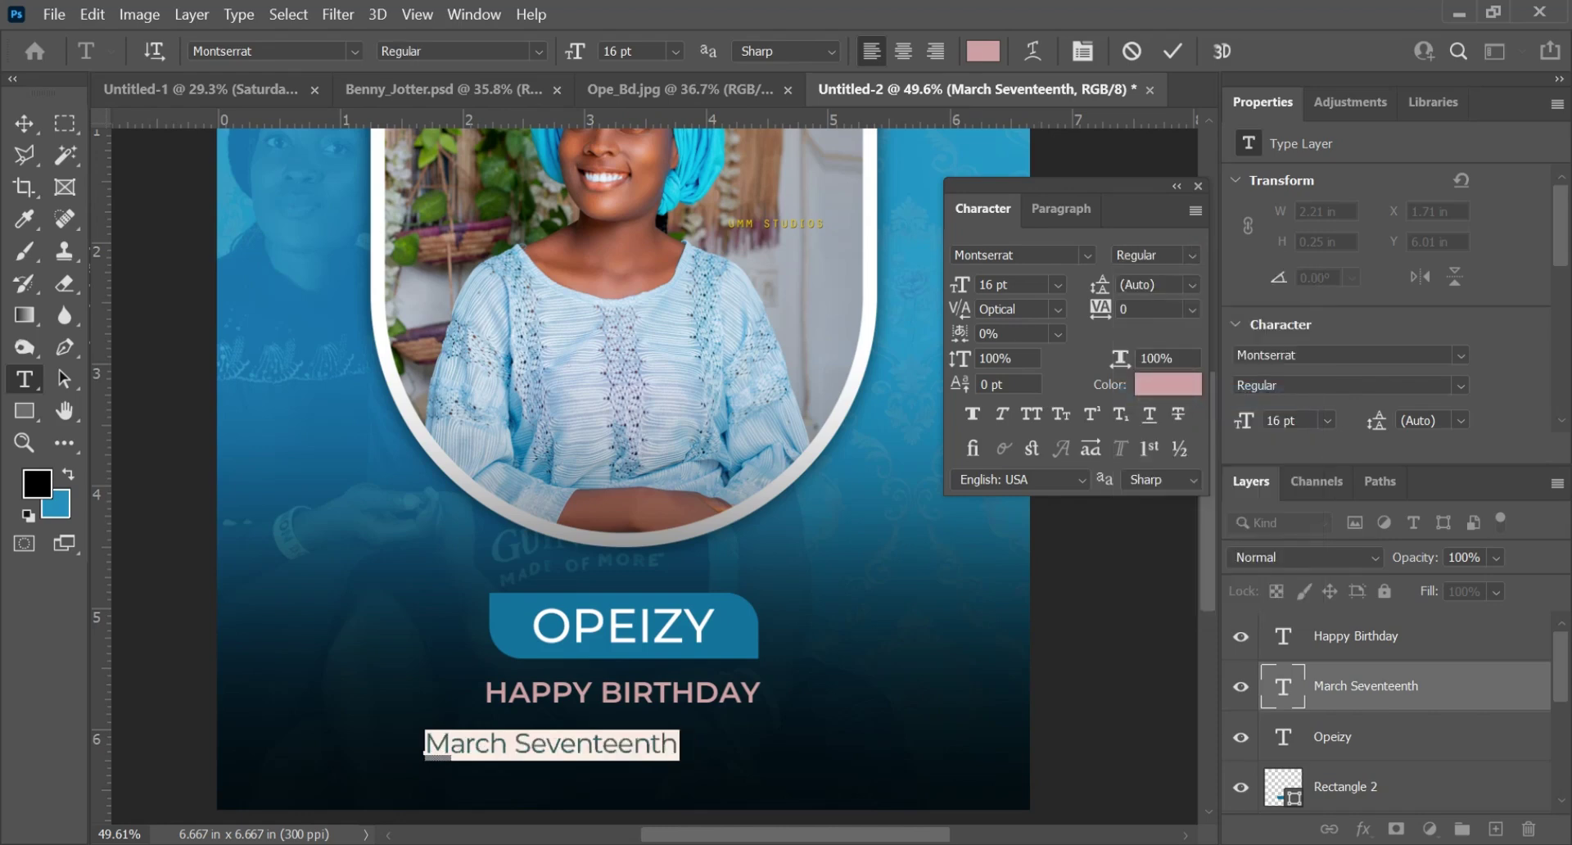
left_click(1015, 284)
type("14")
key("Return")
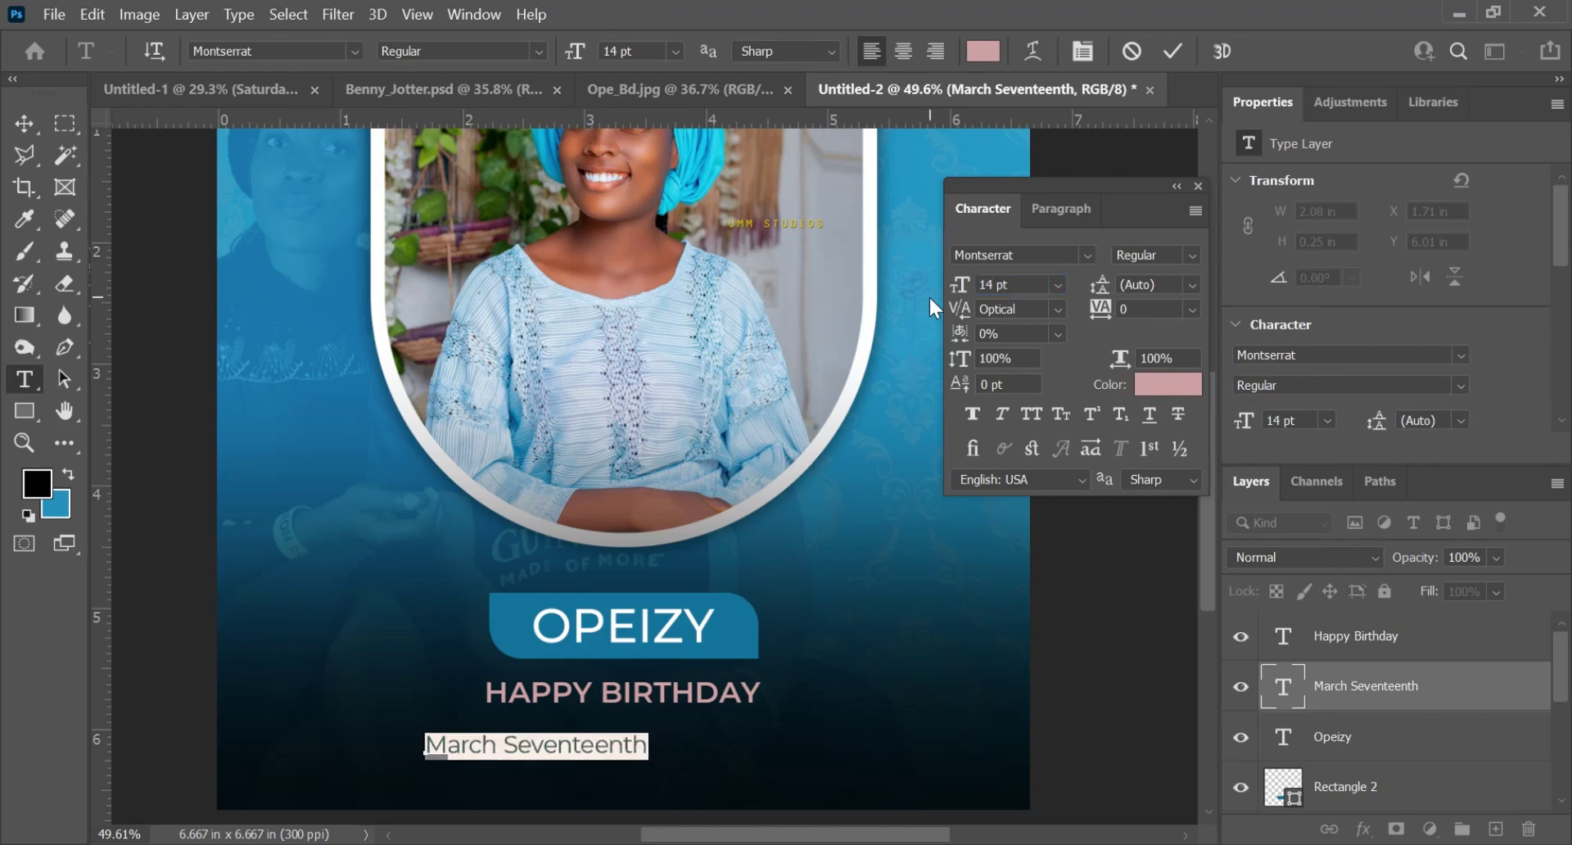
key("ctrl+Return")
- Centre the March Seventeenth text horizontally on the canvas and raise it directly beneath the Happy Birthday line
key("v")
key("ctrl+a")
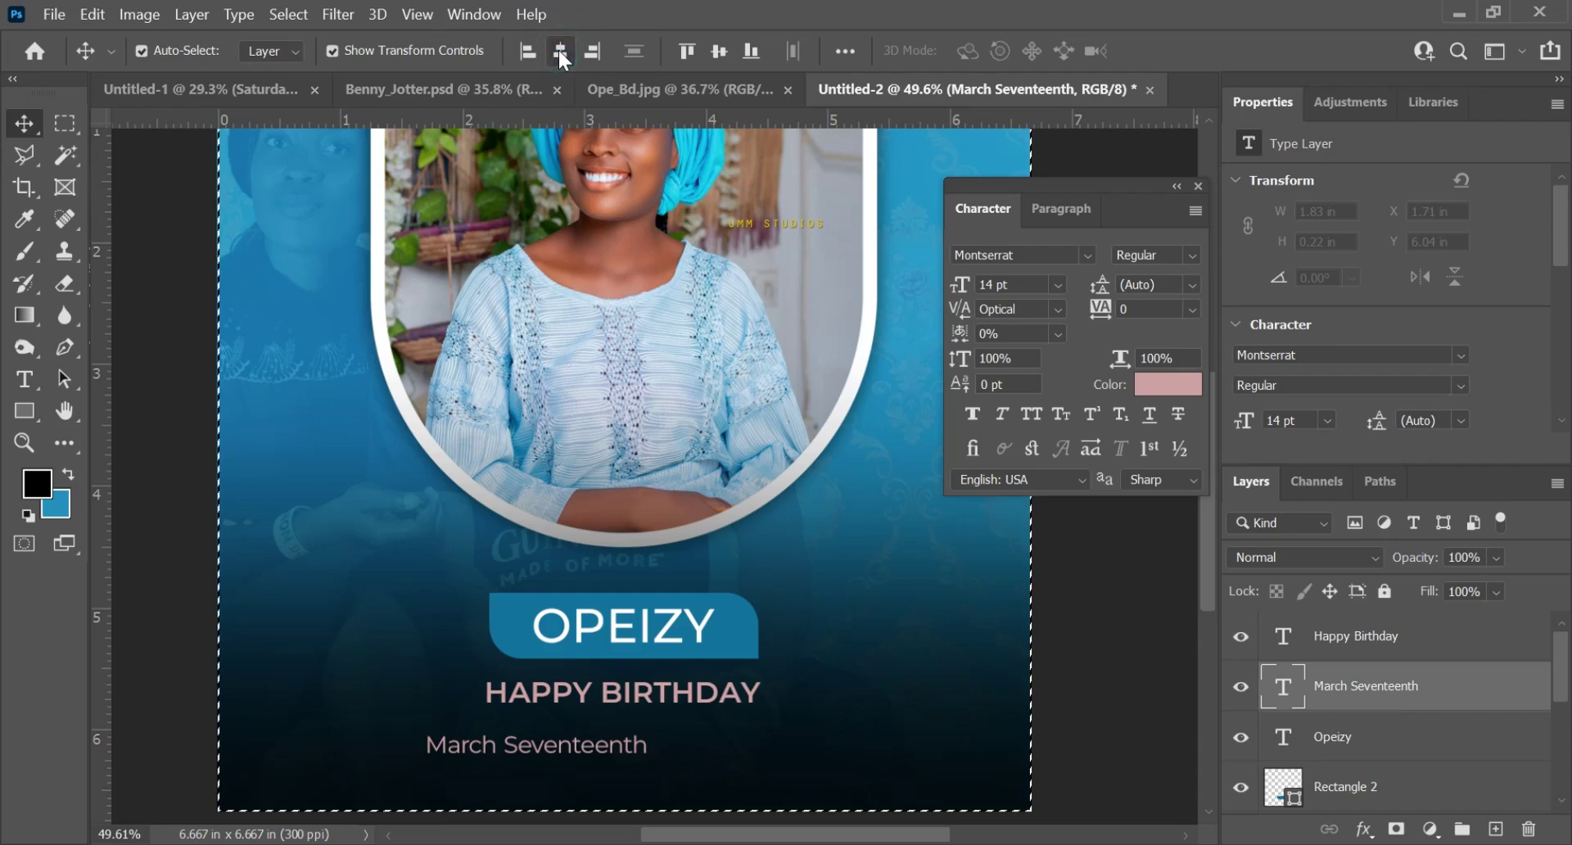
left_click(560, 51)
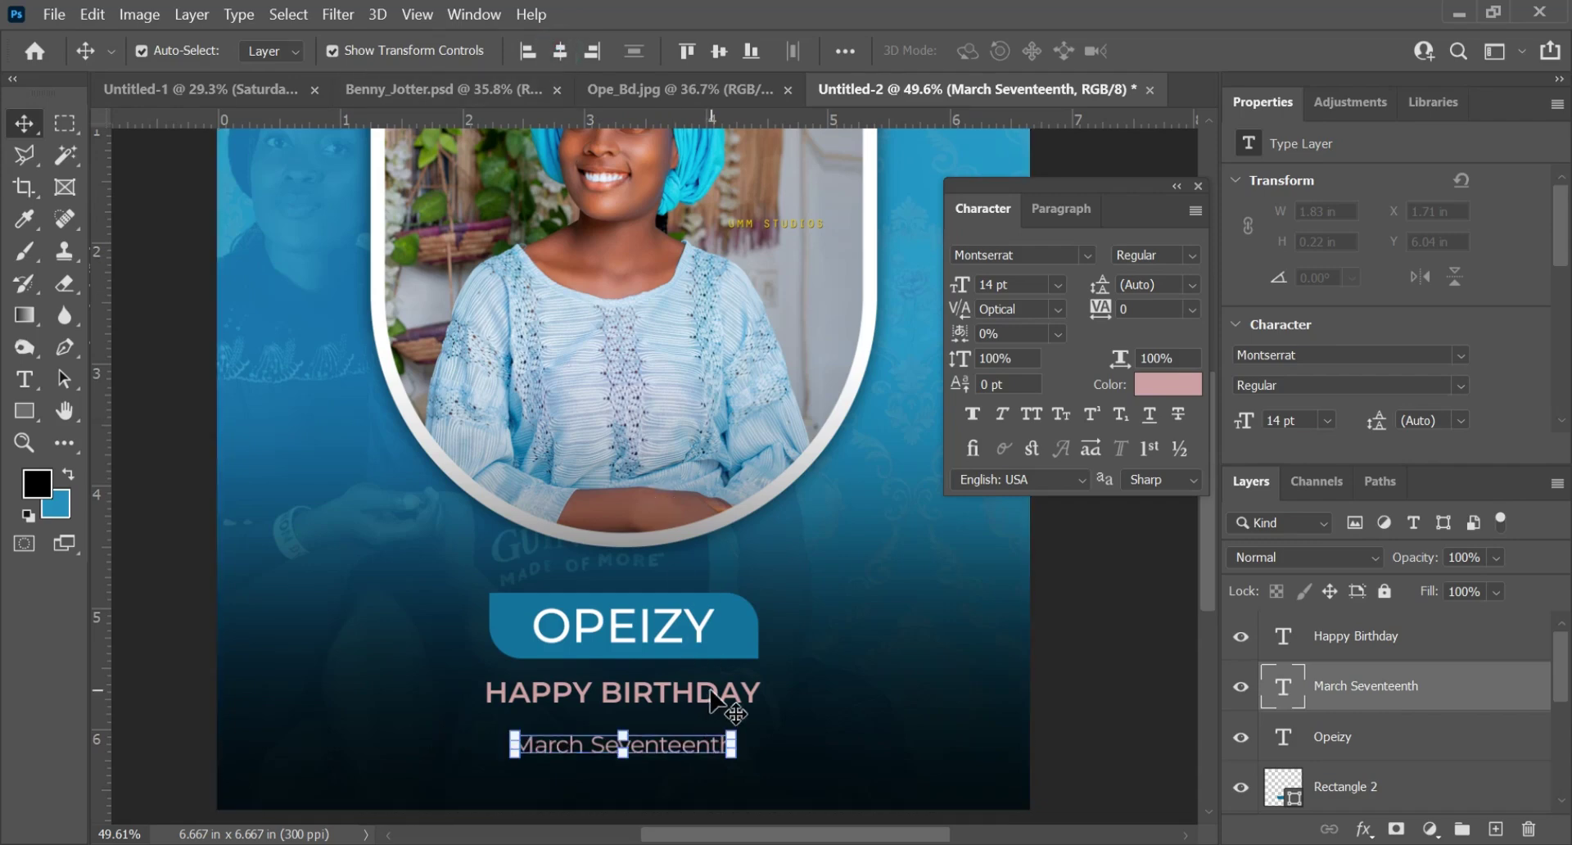
key("ctrl+d")
left_click_drag(647, 753, 651, 728)
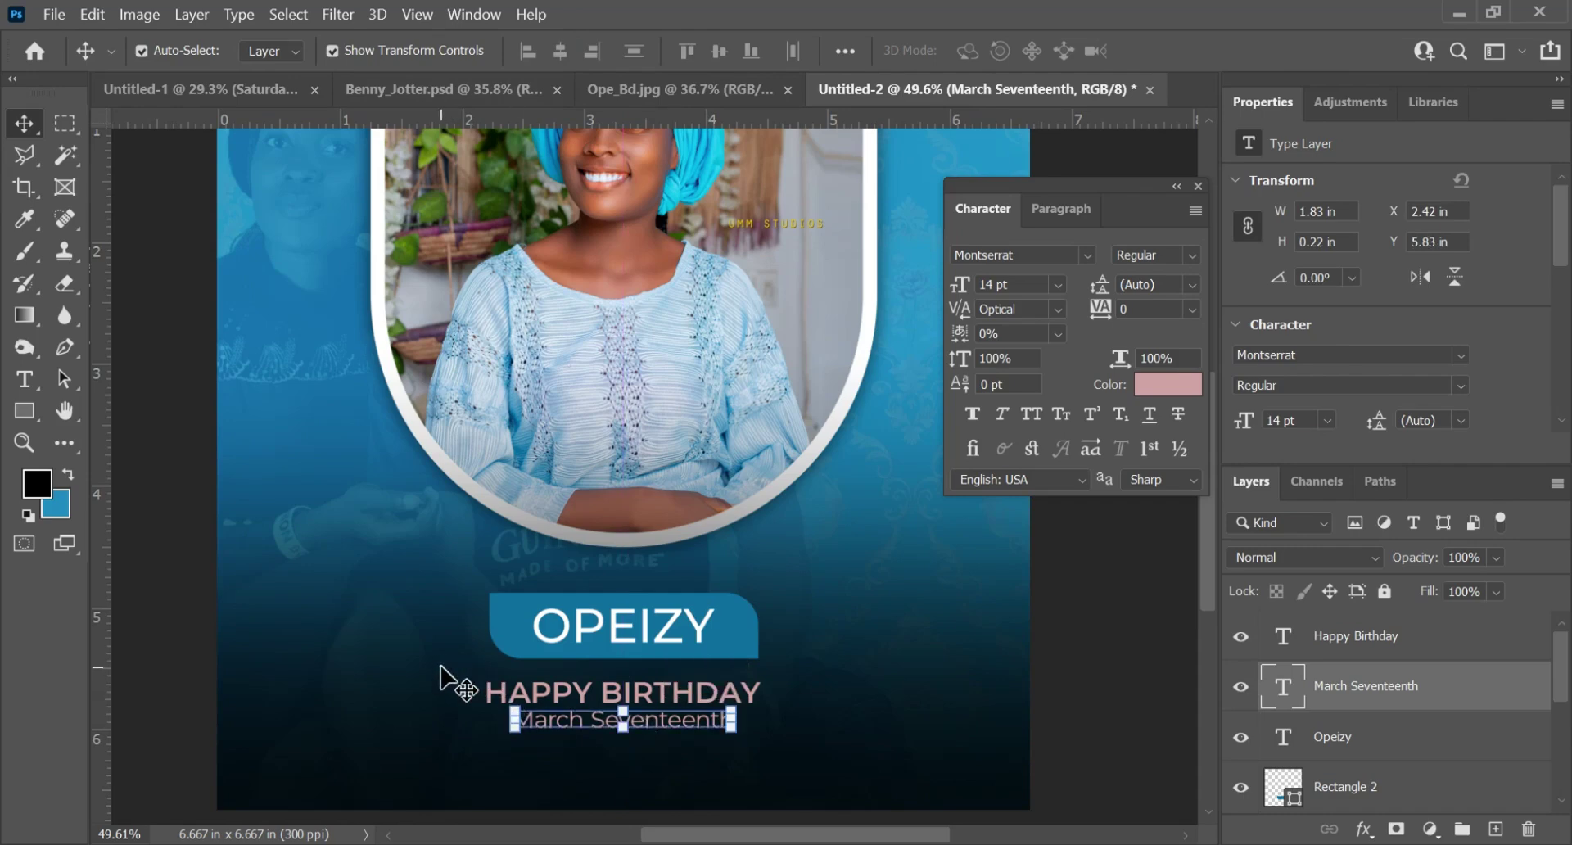
left_click_drag(446, 677, 659, 703)
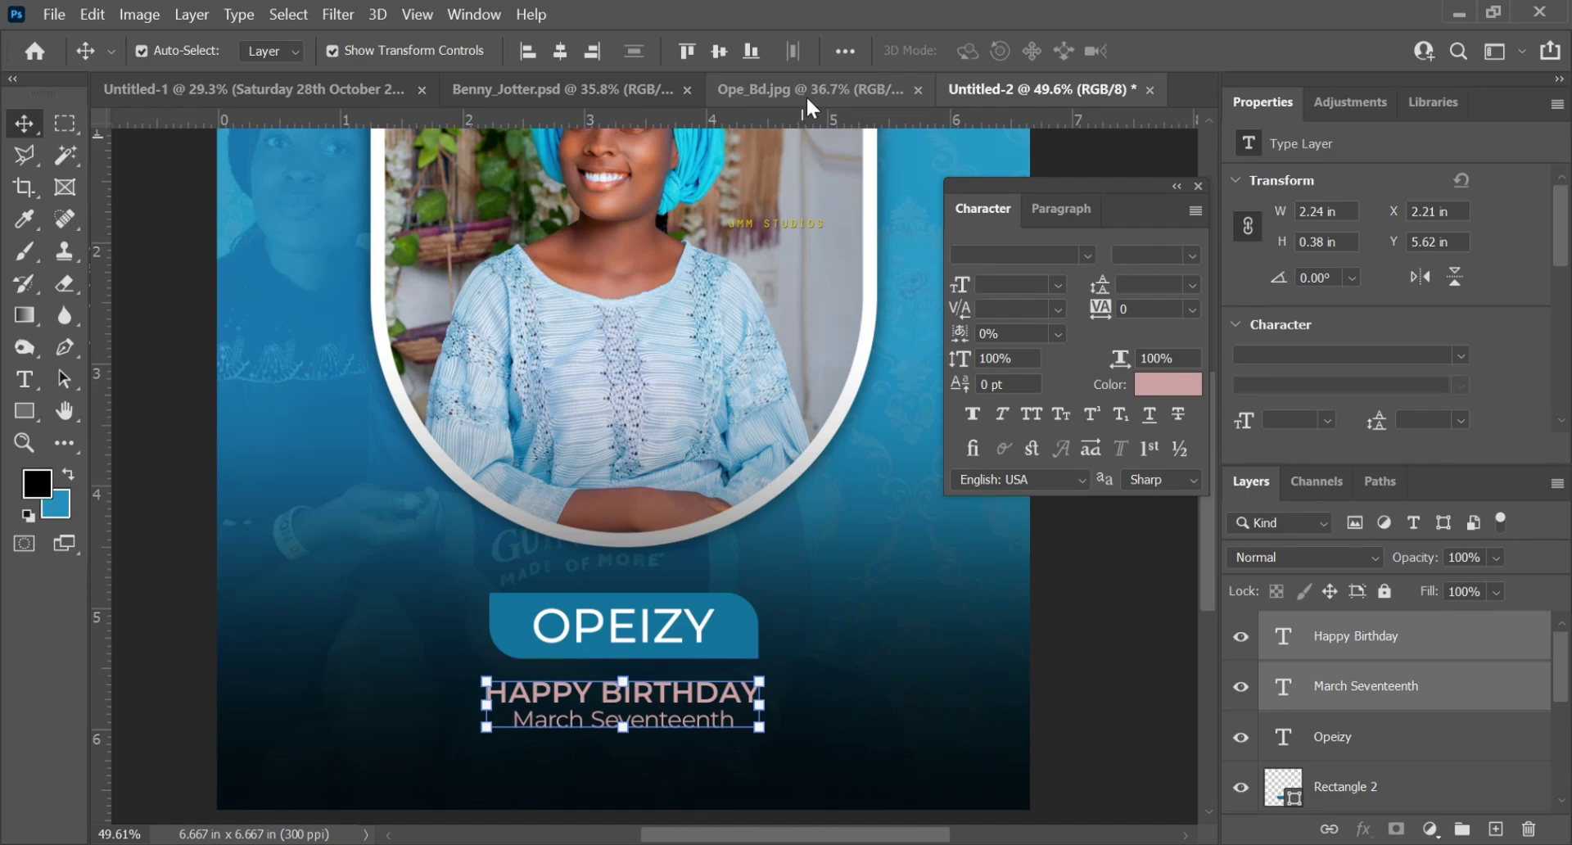
left_click(842, 45)
left_click(843, 45)
left_click(910, 708)
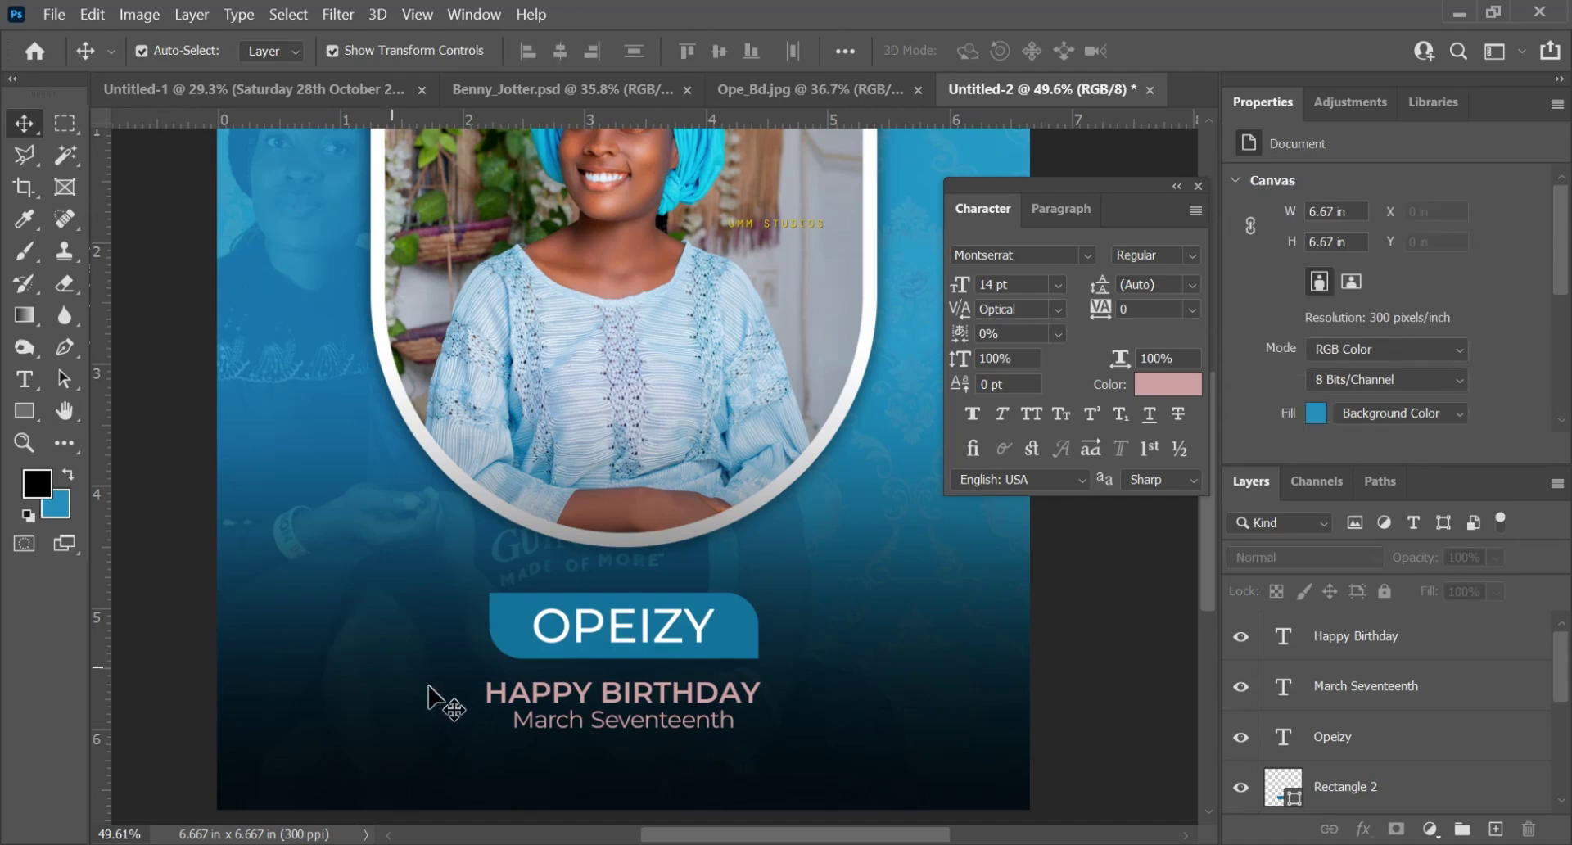
- Move both birthday lines up together to a Y position of 5.55 in, closer beneath the name badge
left_click(452, 676)
left_click_drag(527, 740, 548, 751)
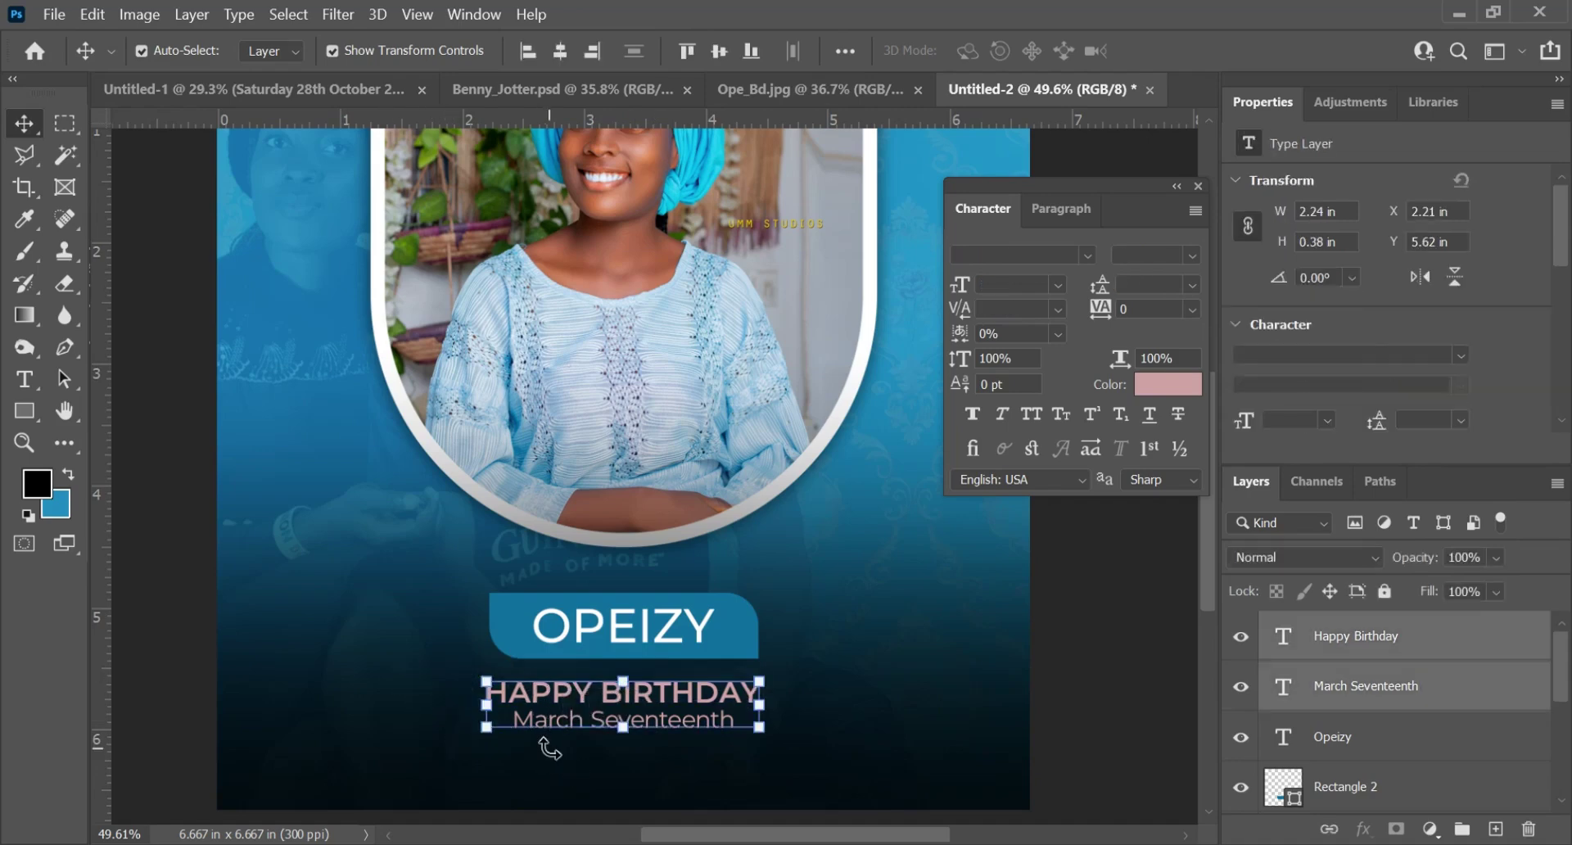
left_click(931, 681)
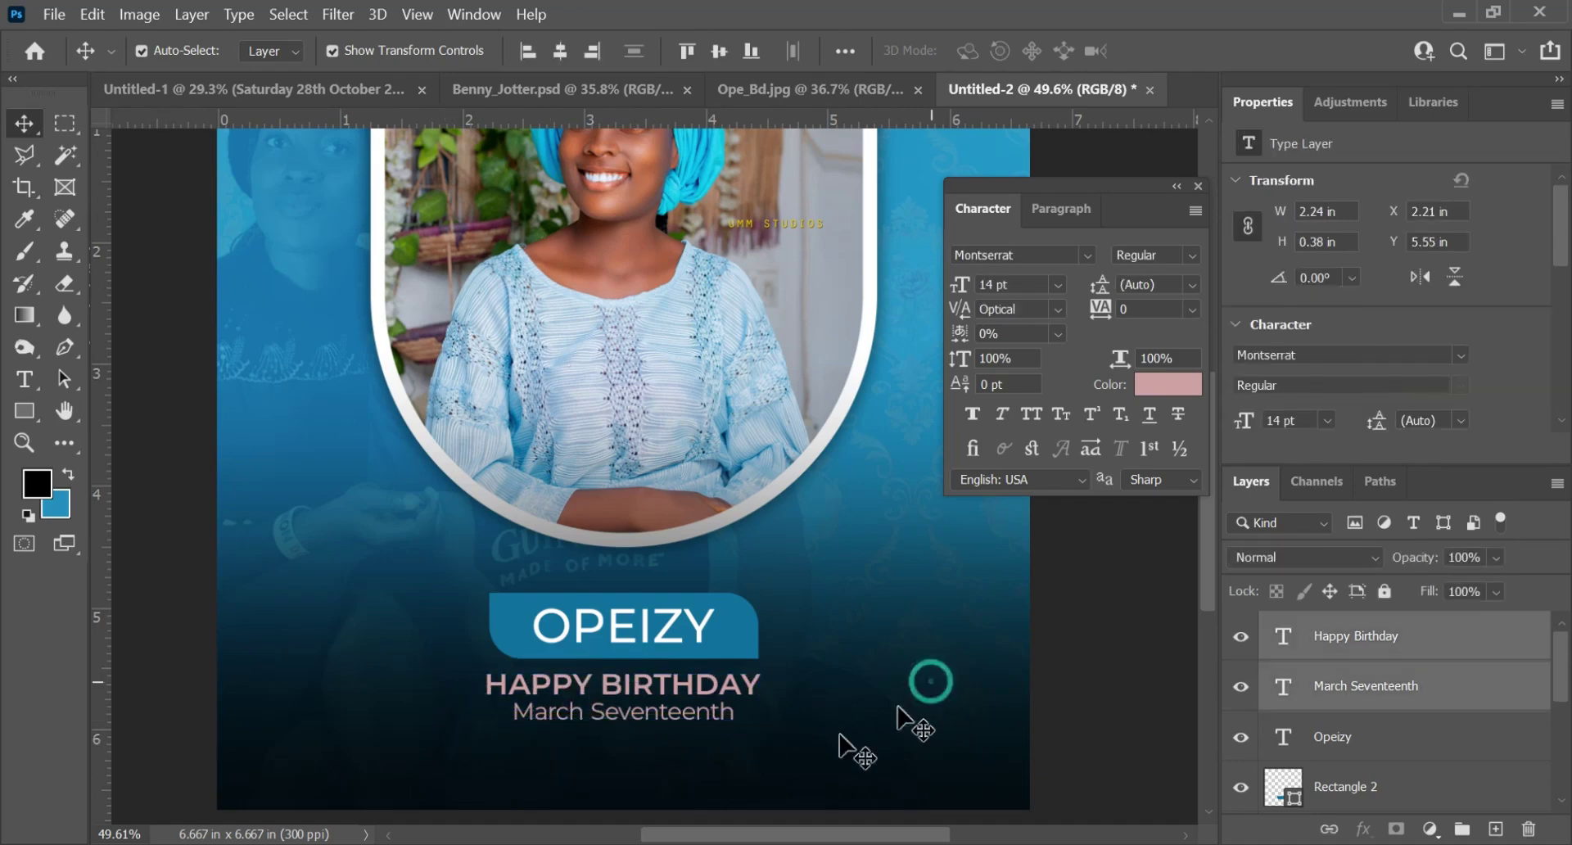
- Set the March Seventeenth text in all caps
scroll(696, 741, "up", 3)
key("t")
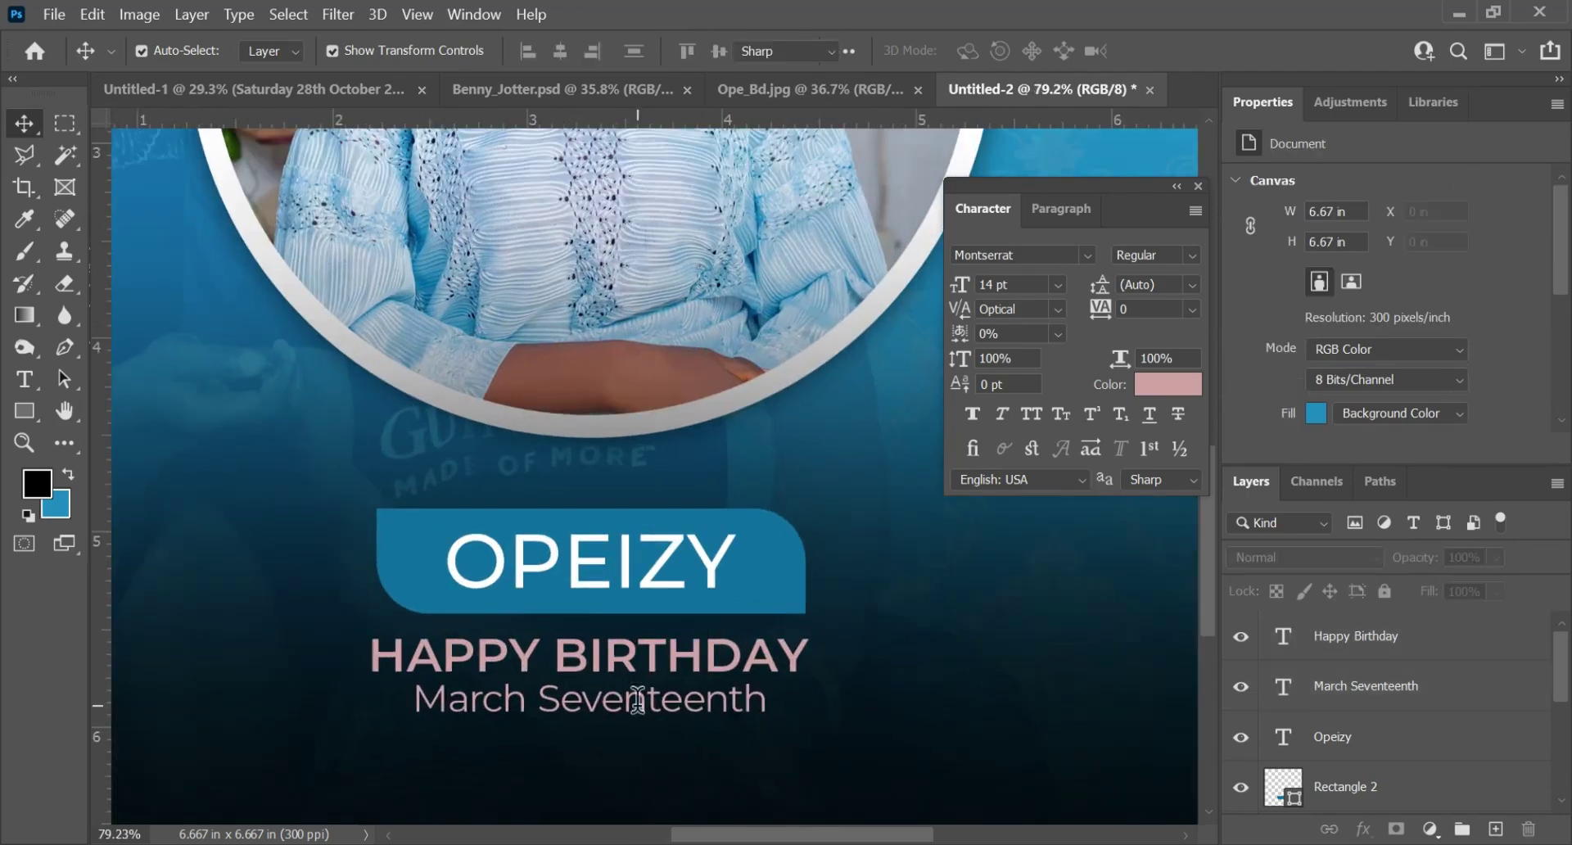
left_click(638, 702)
key("ctrl+a")
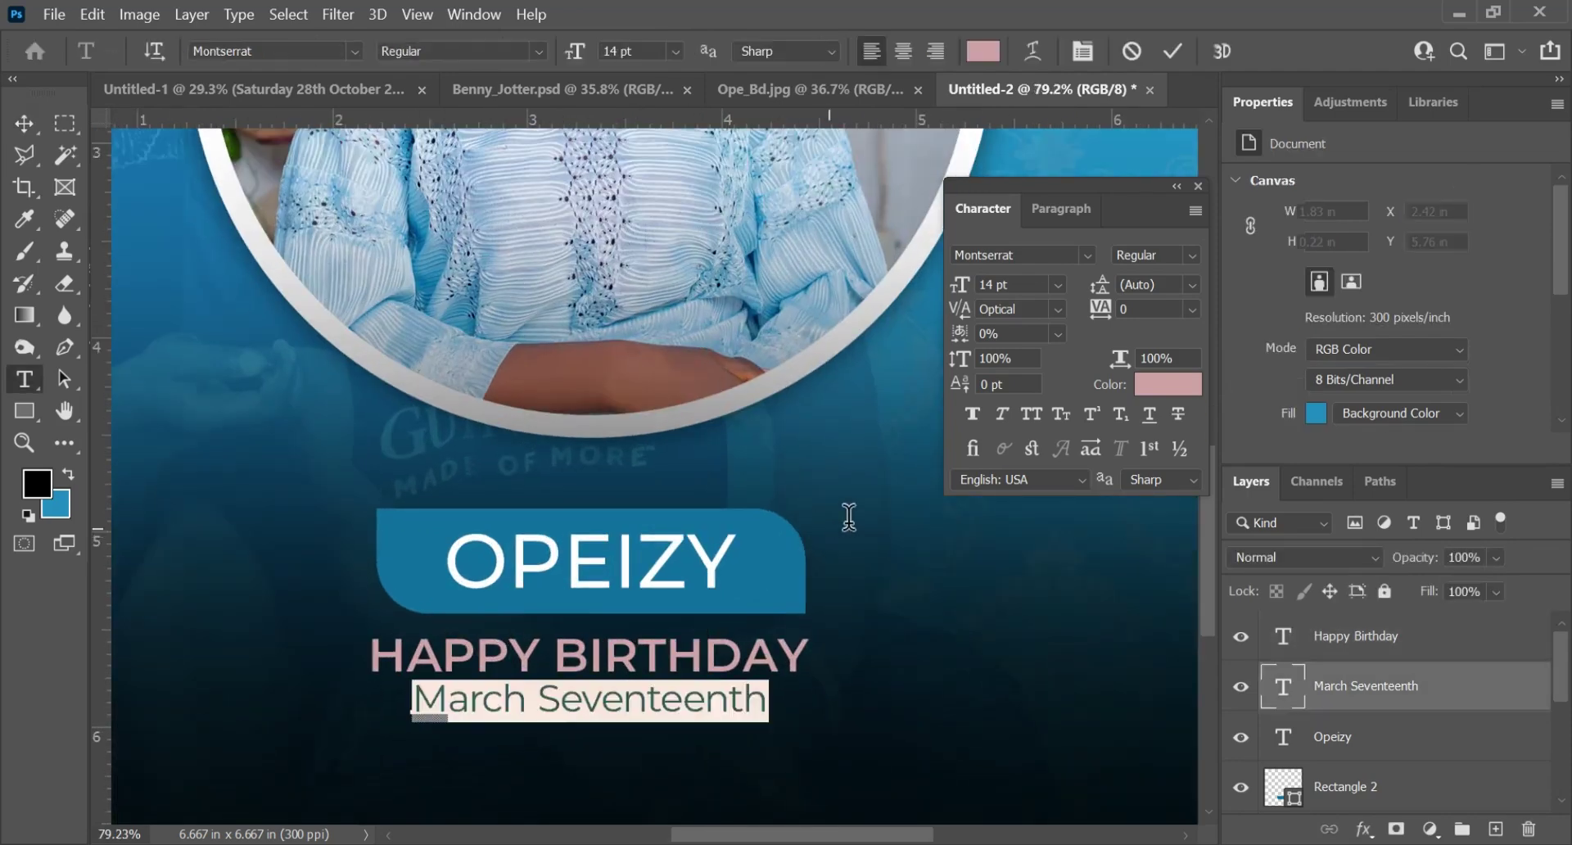
left_click(1033, 413)
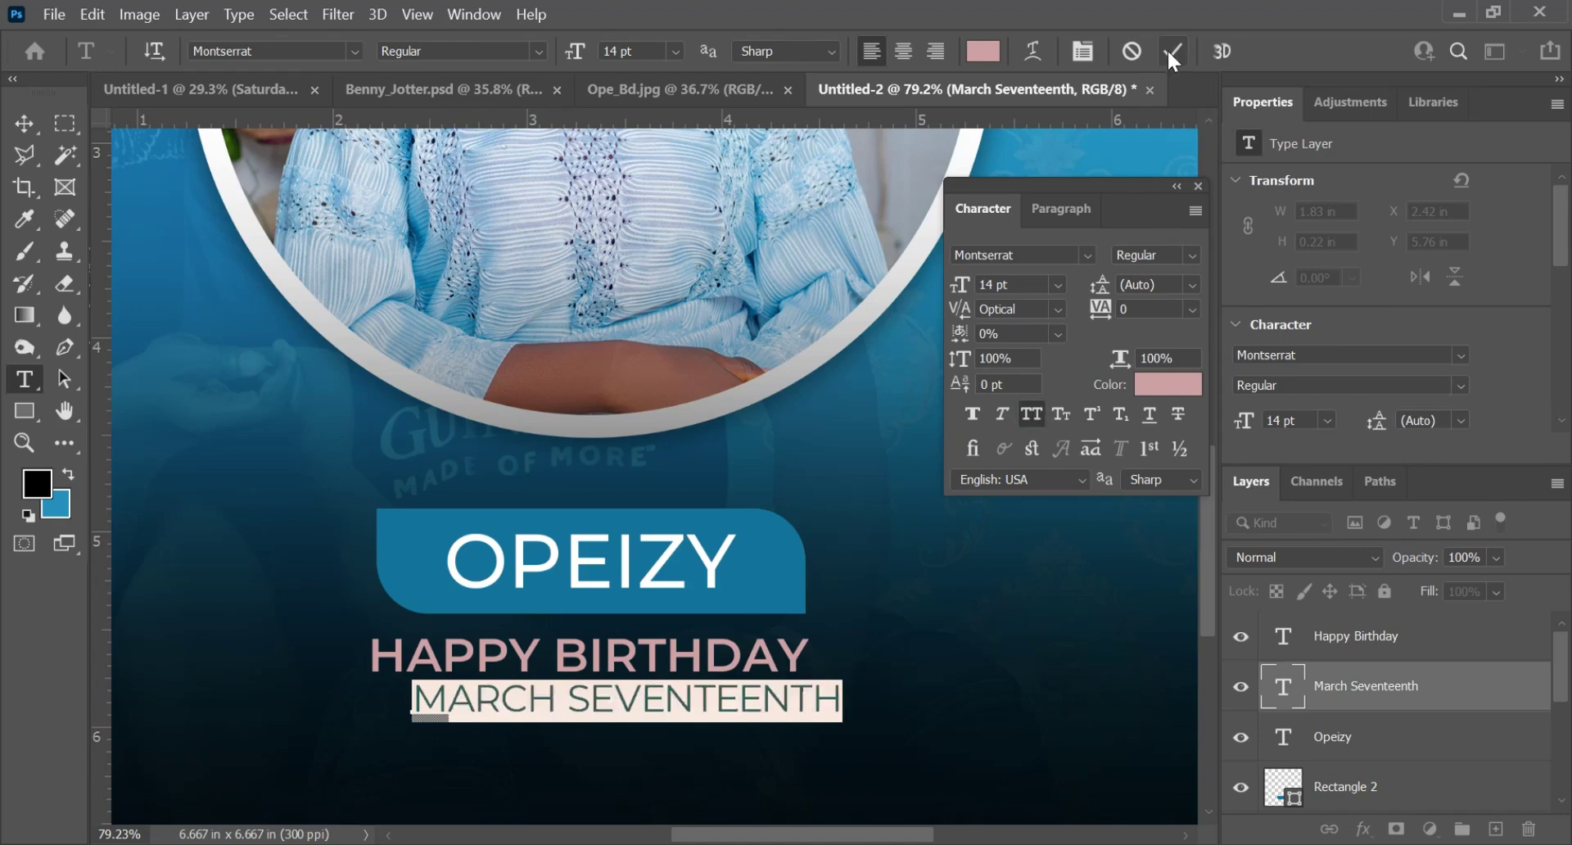
- Try font sizes of 12 pt and 13 pt on the March Seventeenth text
left_click(1022, 286)
type("12")
key("Return")
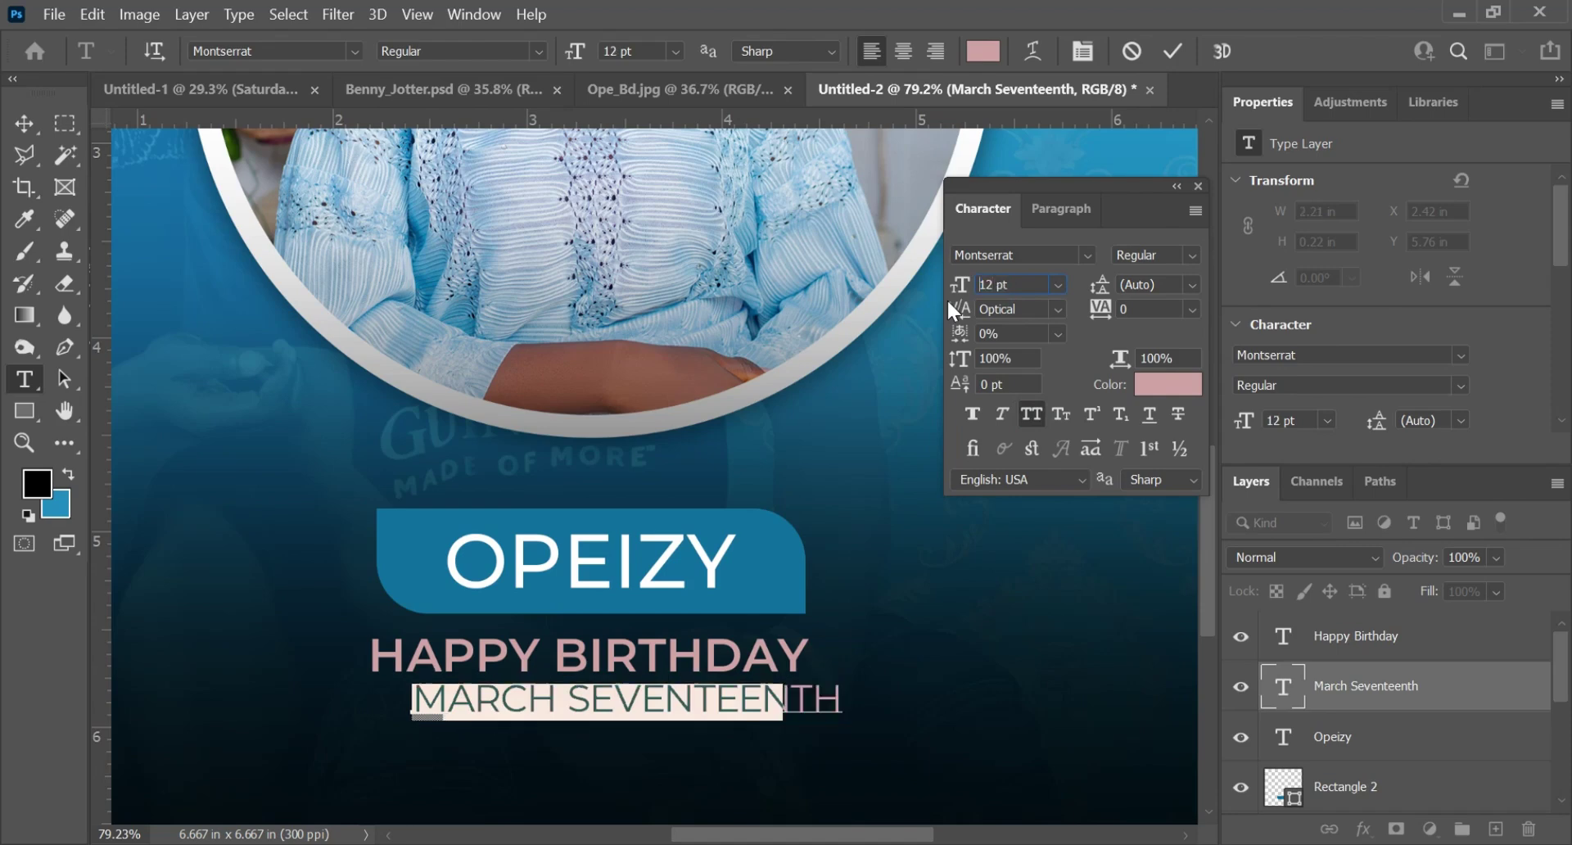
left_click_drag(1026, 286, 867, 307)
type("13")
key("Return")
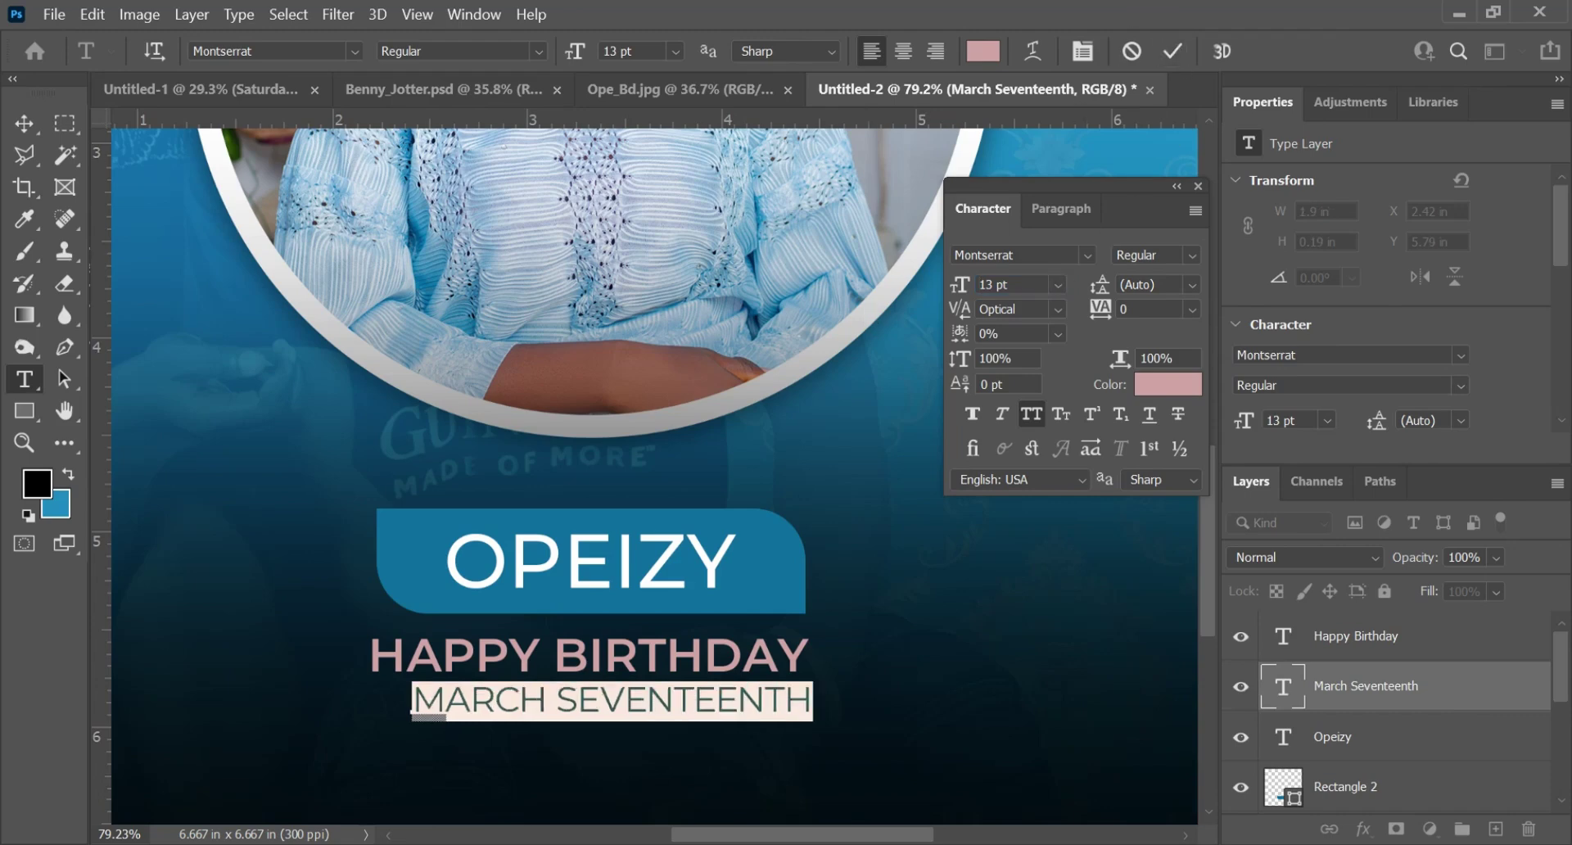
- Set the March Seventeenth text size to 12.5 pt
left_click_drag(1032, 284, 825, 321)
type("12.5")
key("Return")
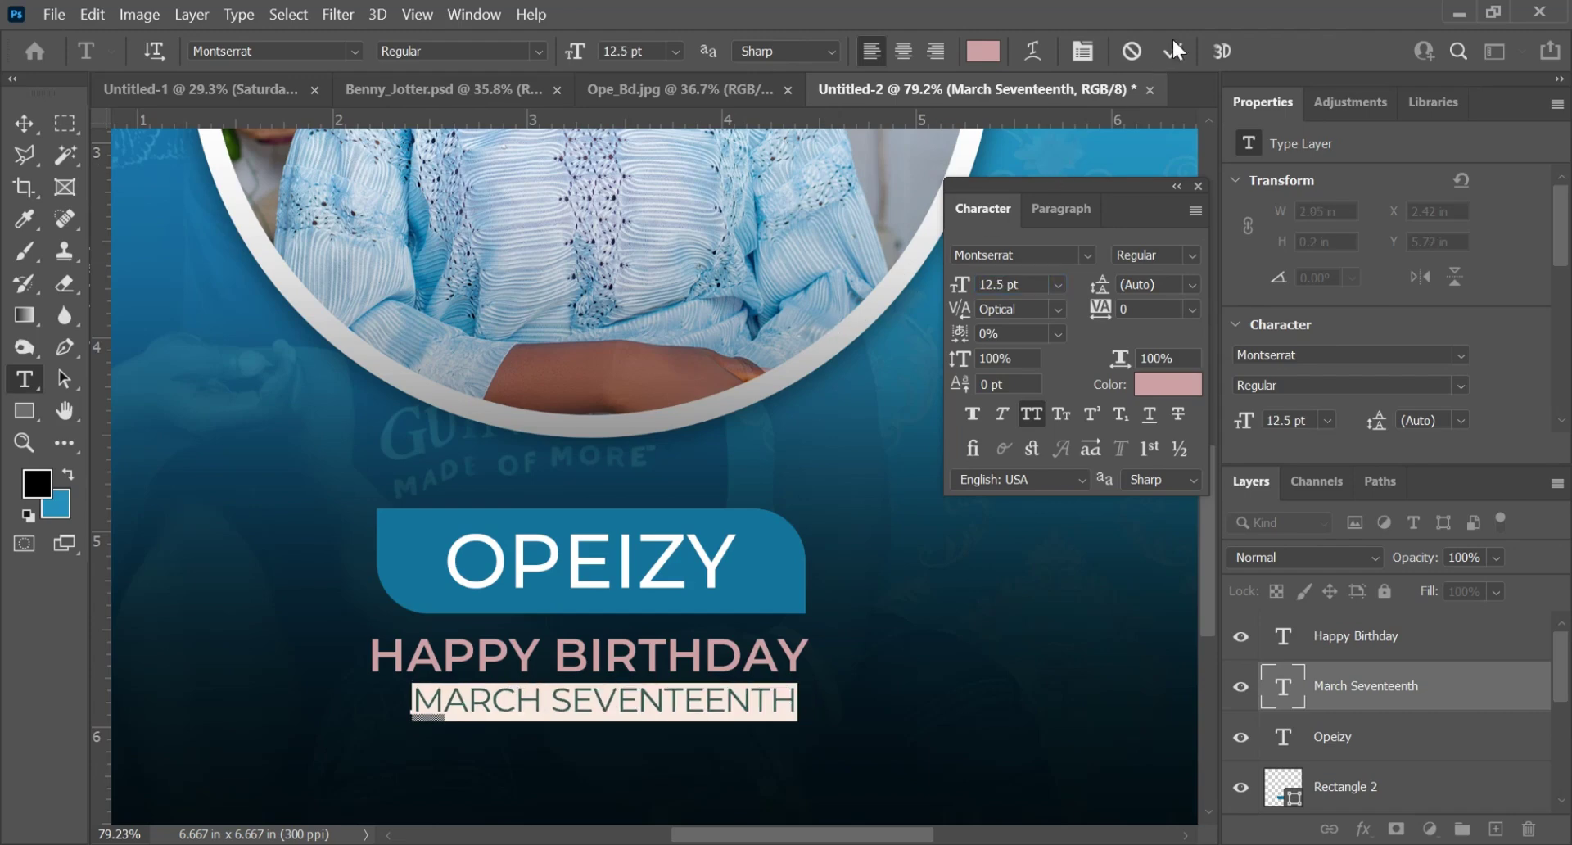
left_click(1173, 42)
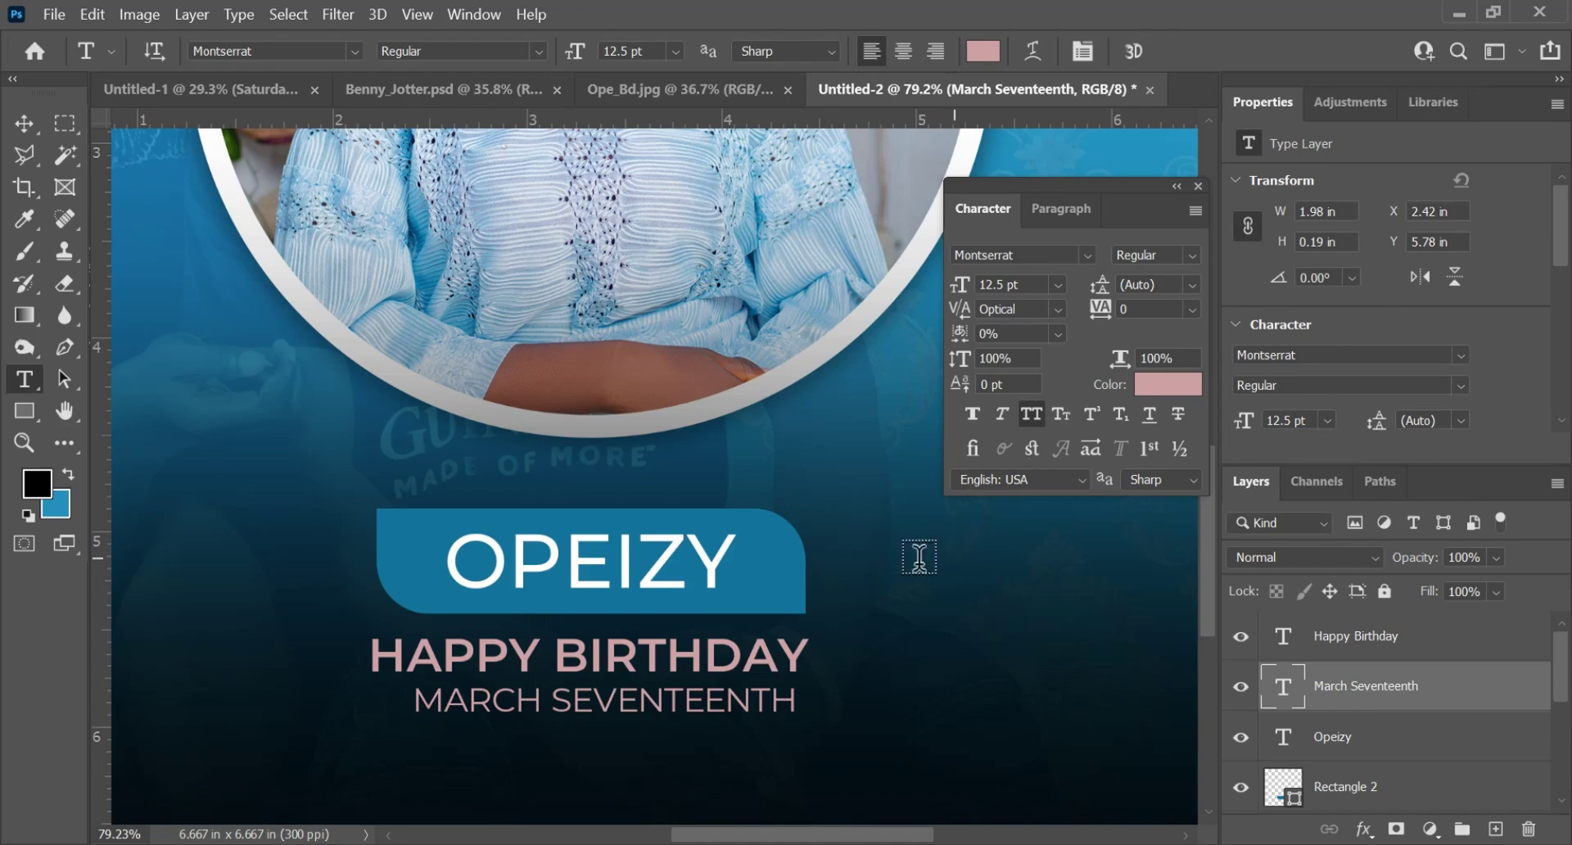
- Align the Happy Birthday and March Seventeenth lines on their horizontal centres
key("v")
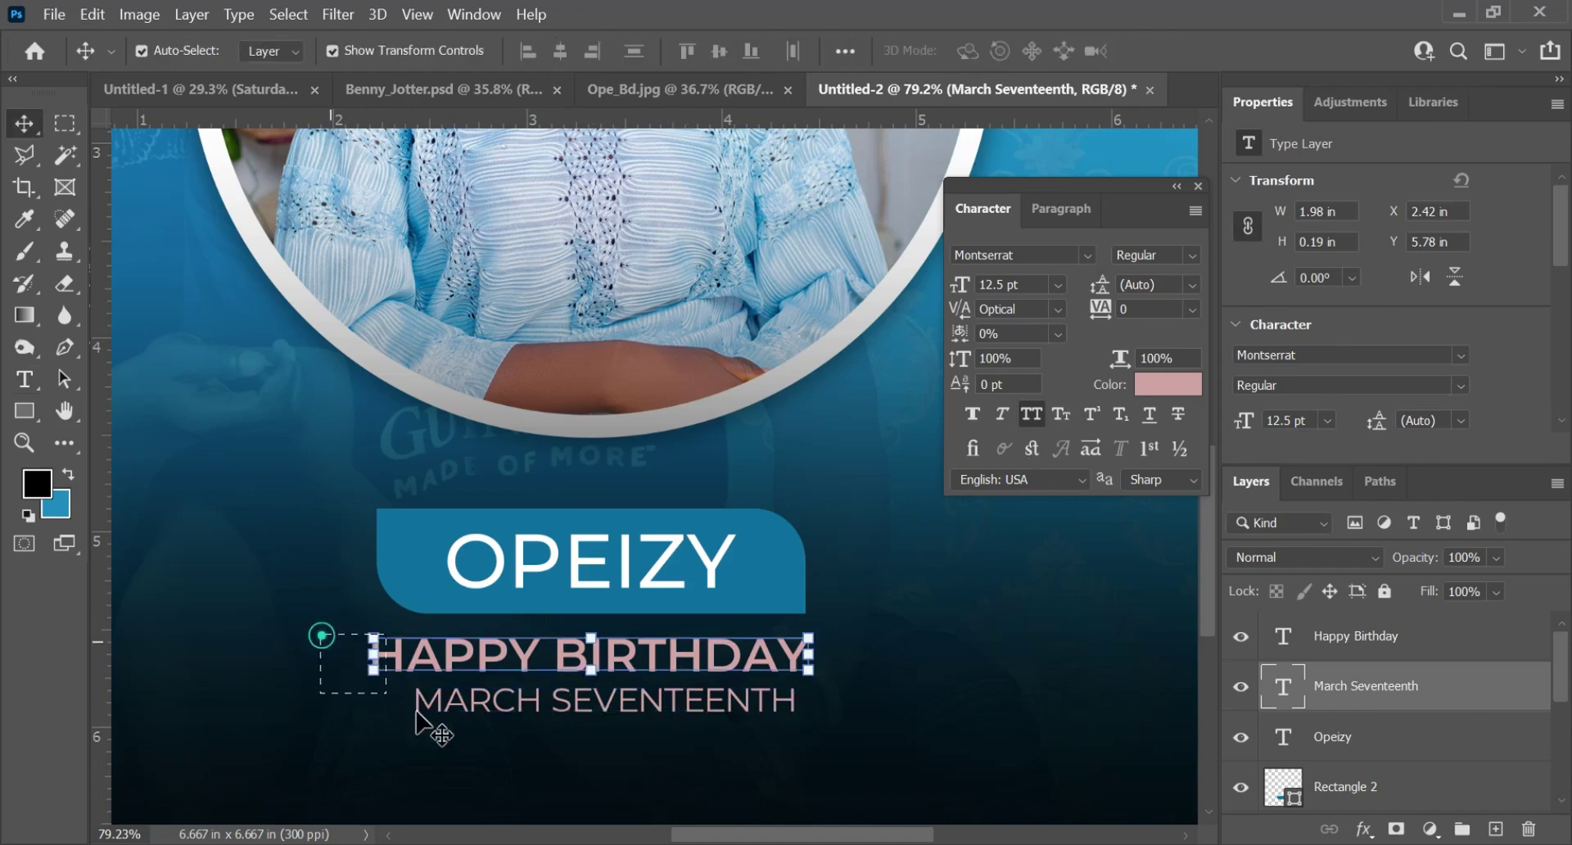
left_click(491, 655, "shift")
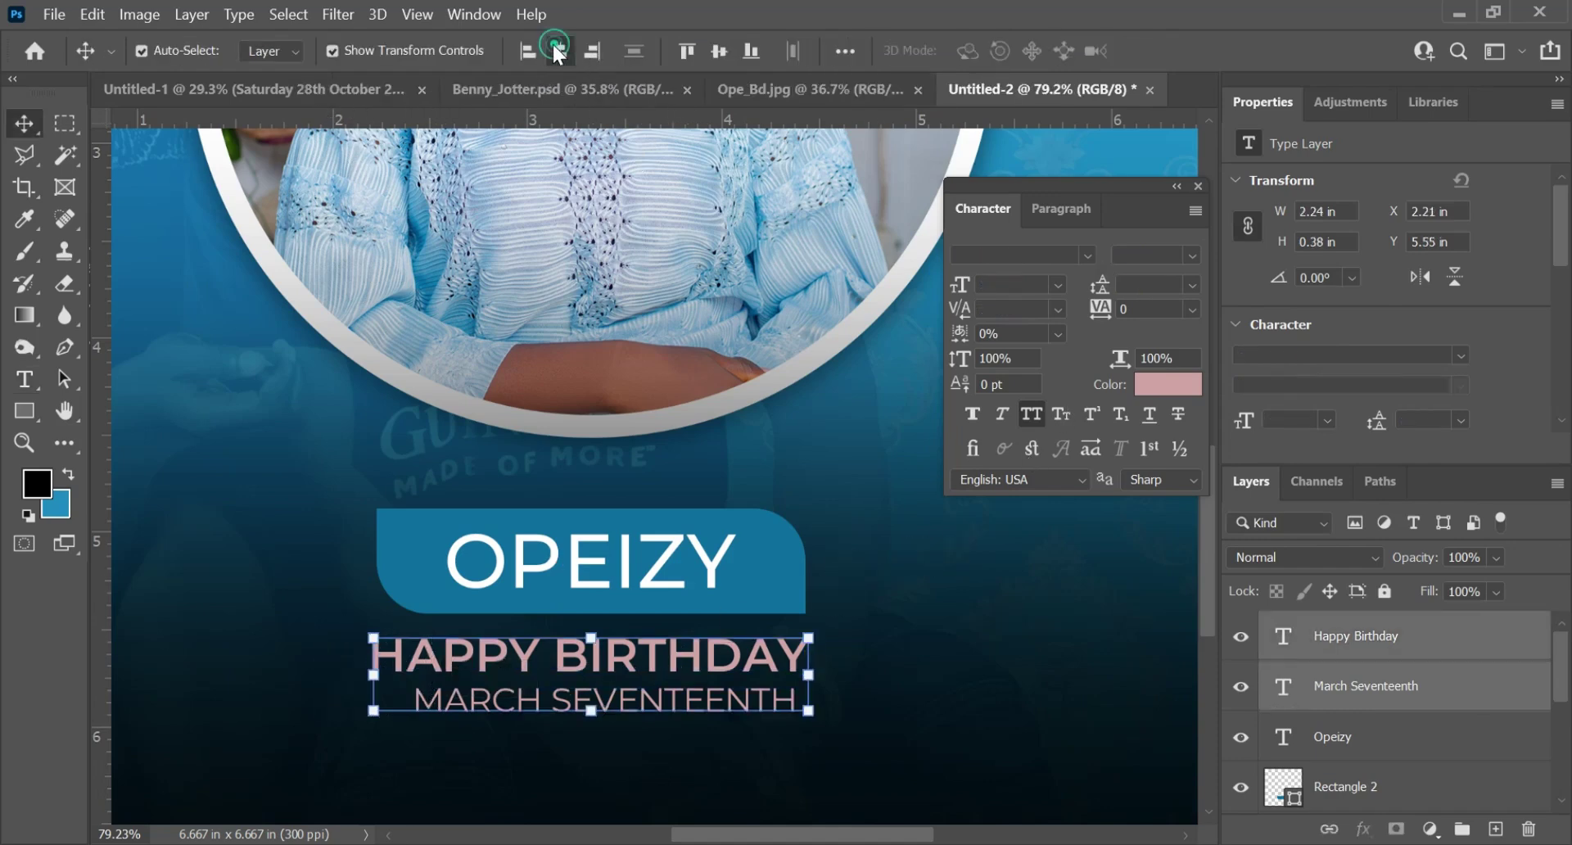
left_click(557, 52)
left_click(936, 671)
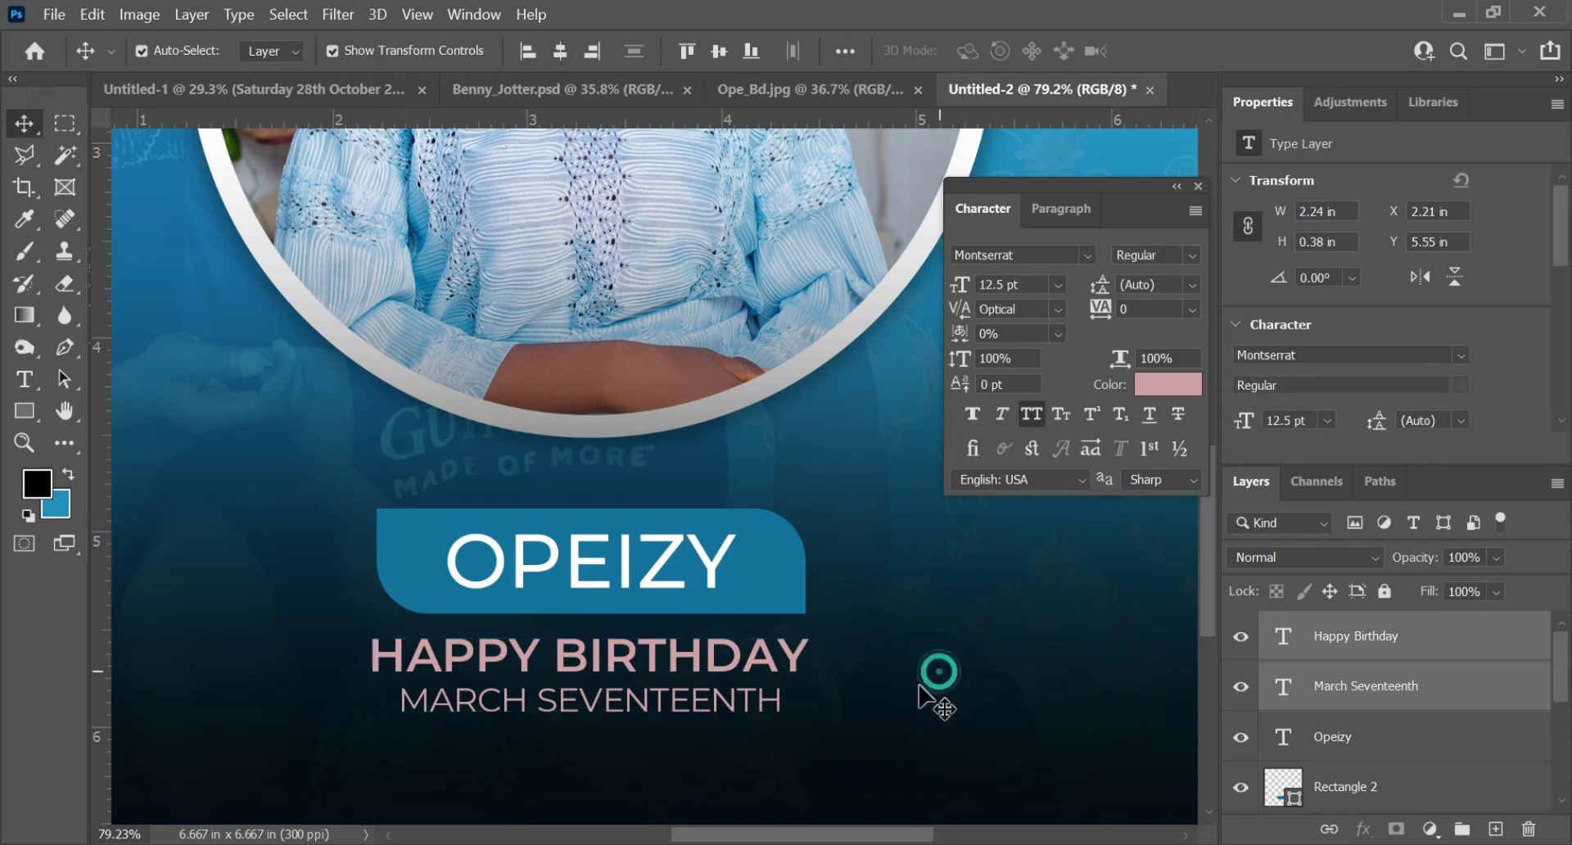
- Try to change the birthday text colour to white (ffffff)
scroll(851, 724, "down", 3)
scroll(1298, 664, "down", 3)
scroll(1347, 718, "up", 3)
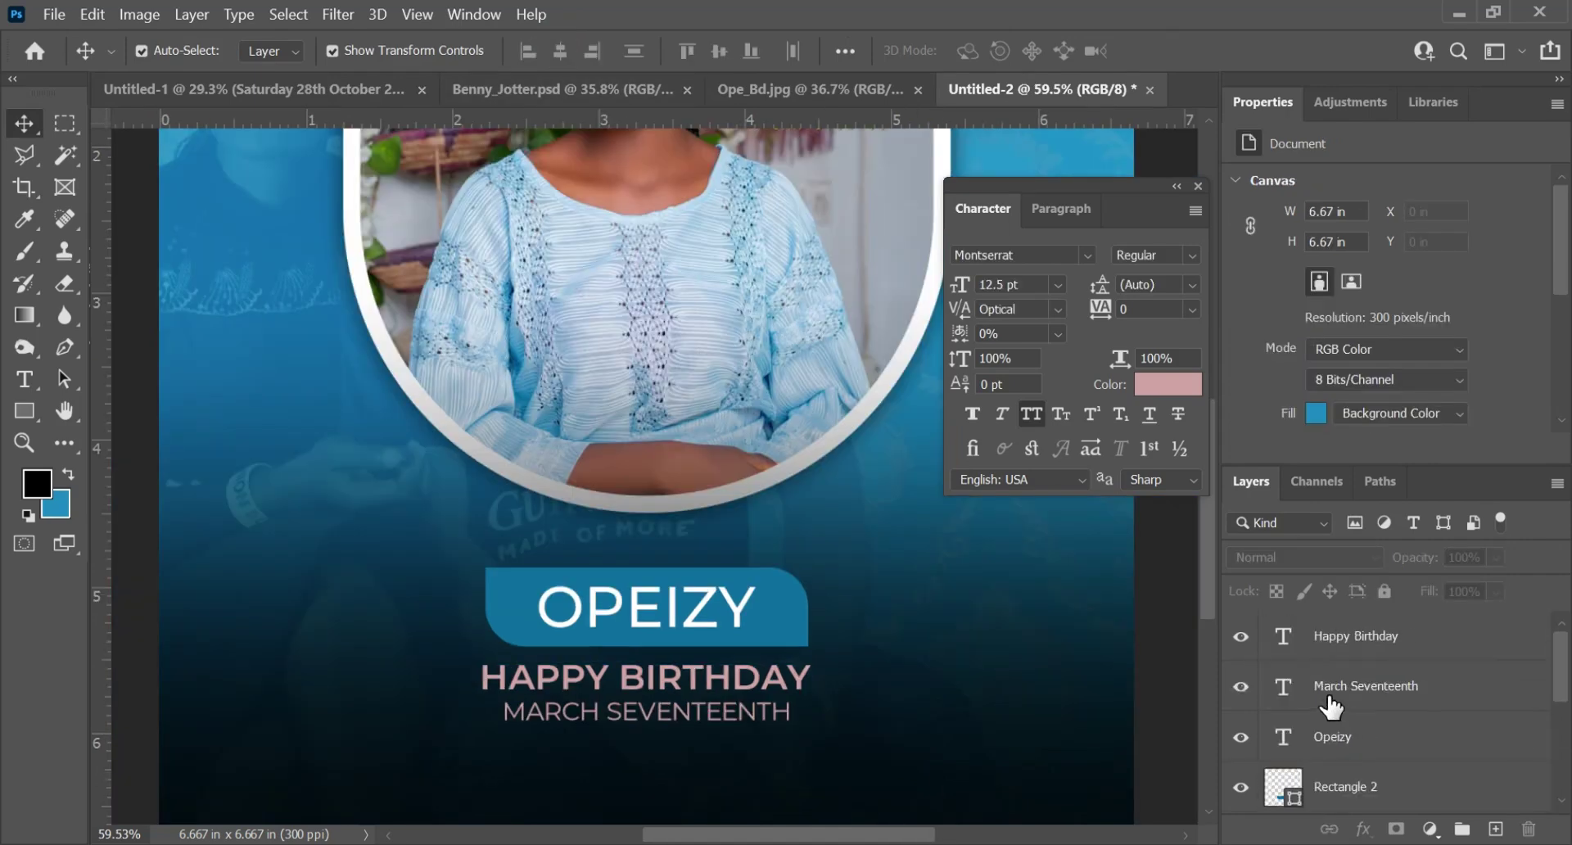
left_click(1169, 384)
left_click_drag(842, 325, 727, 121)
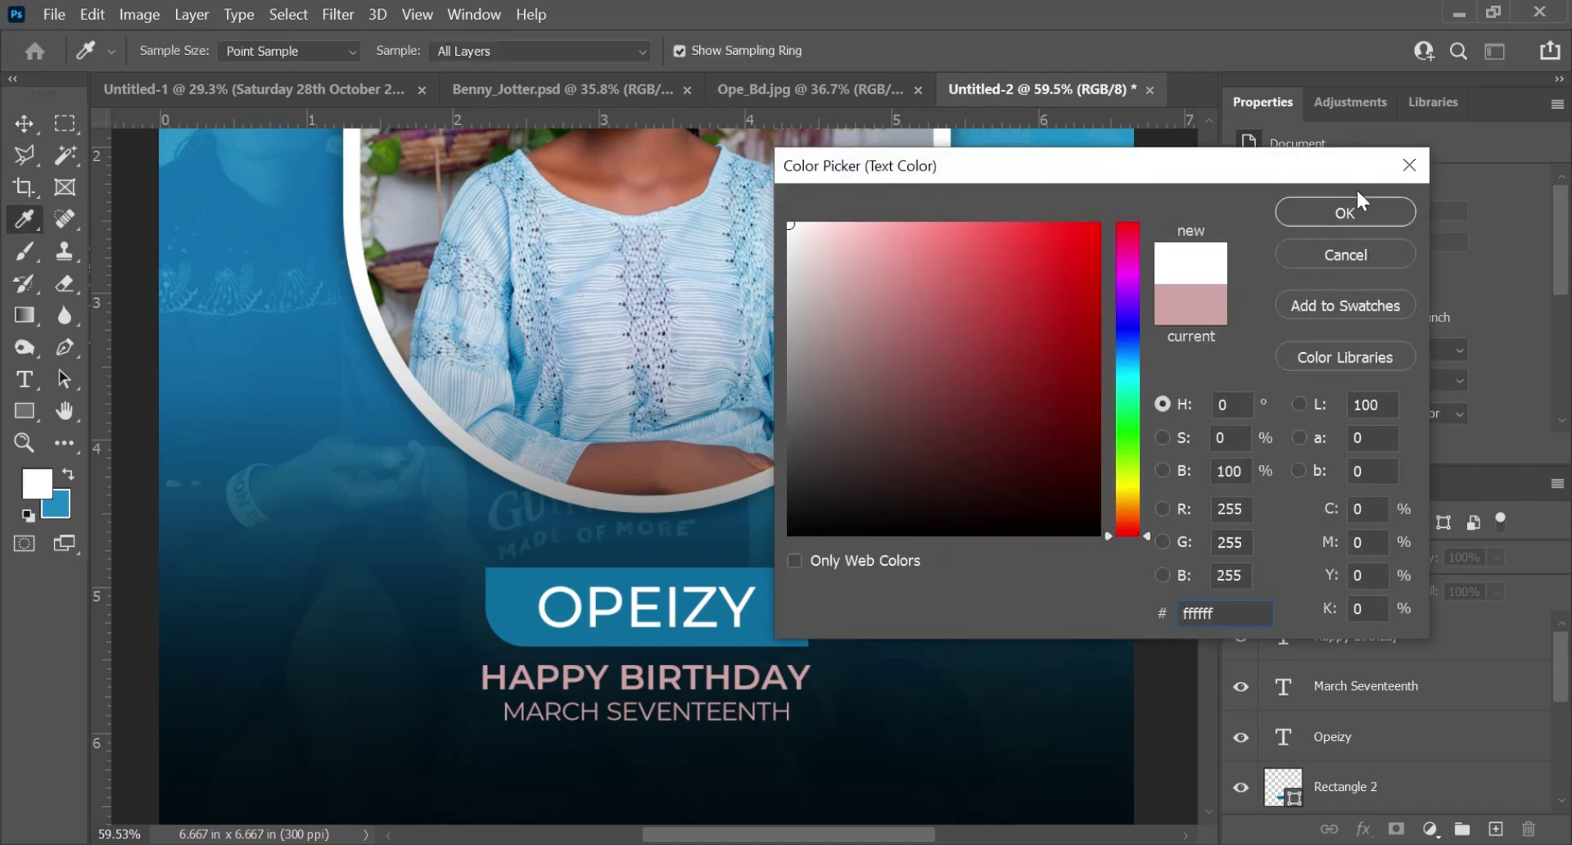
left_click(1343, 212)
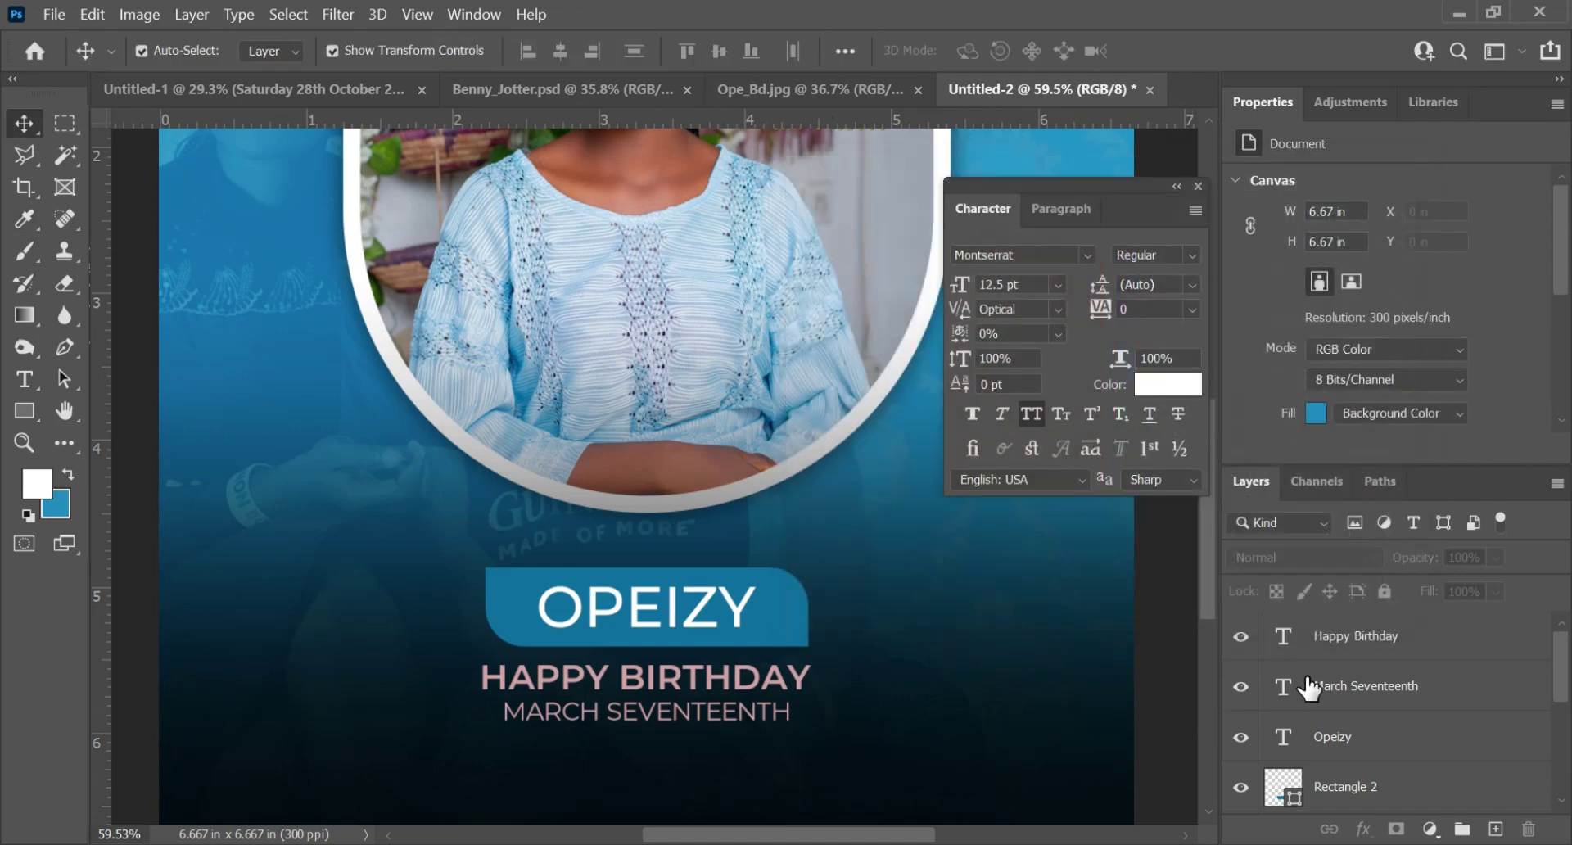
- Set the colour of both the Happy Birthday and March Seventeenth texts to white (ffffff)
left_click(1382, 638)
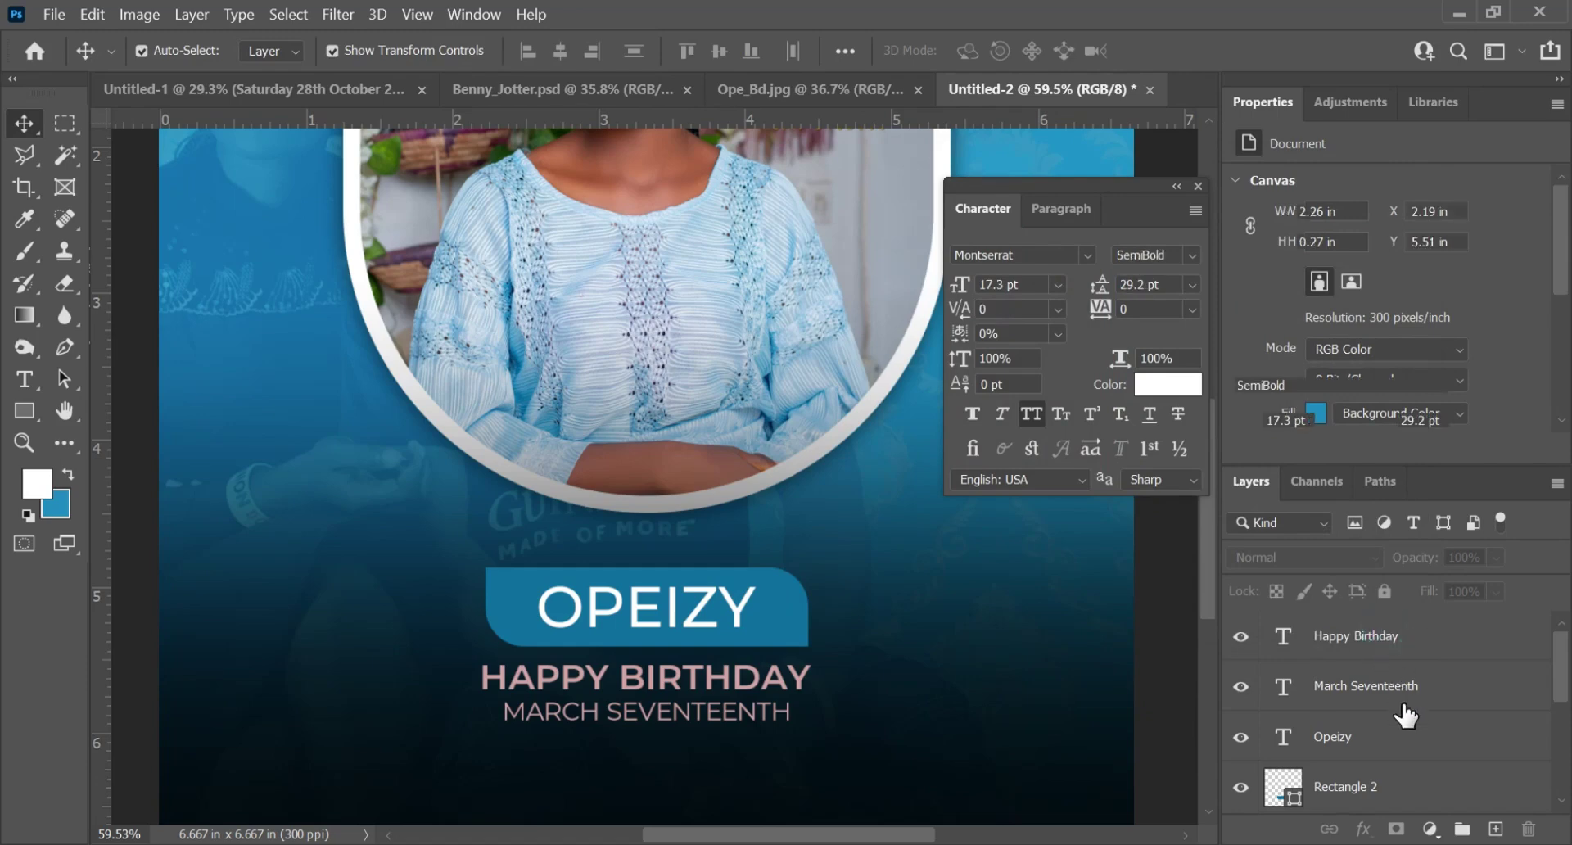
left_click(1401, 689, "ctrl")
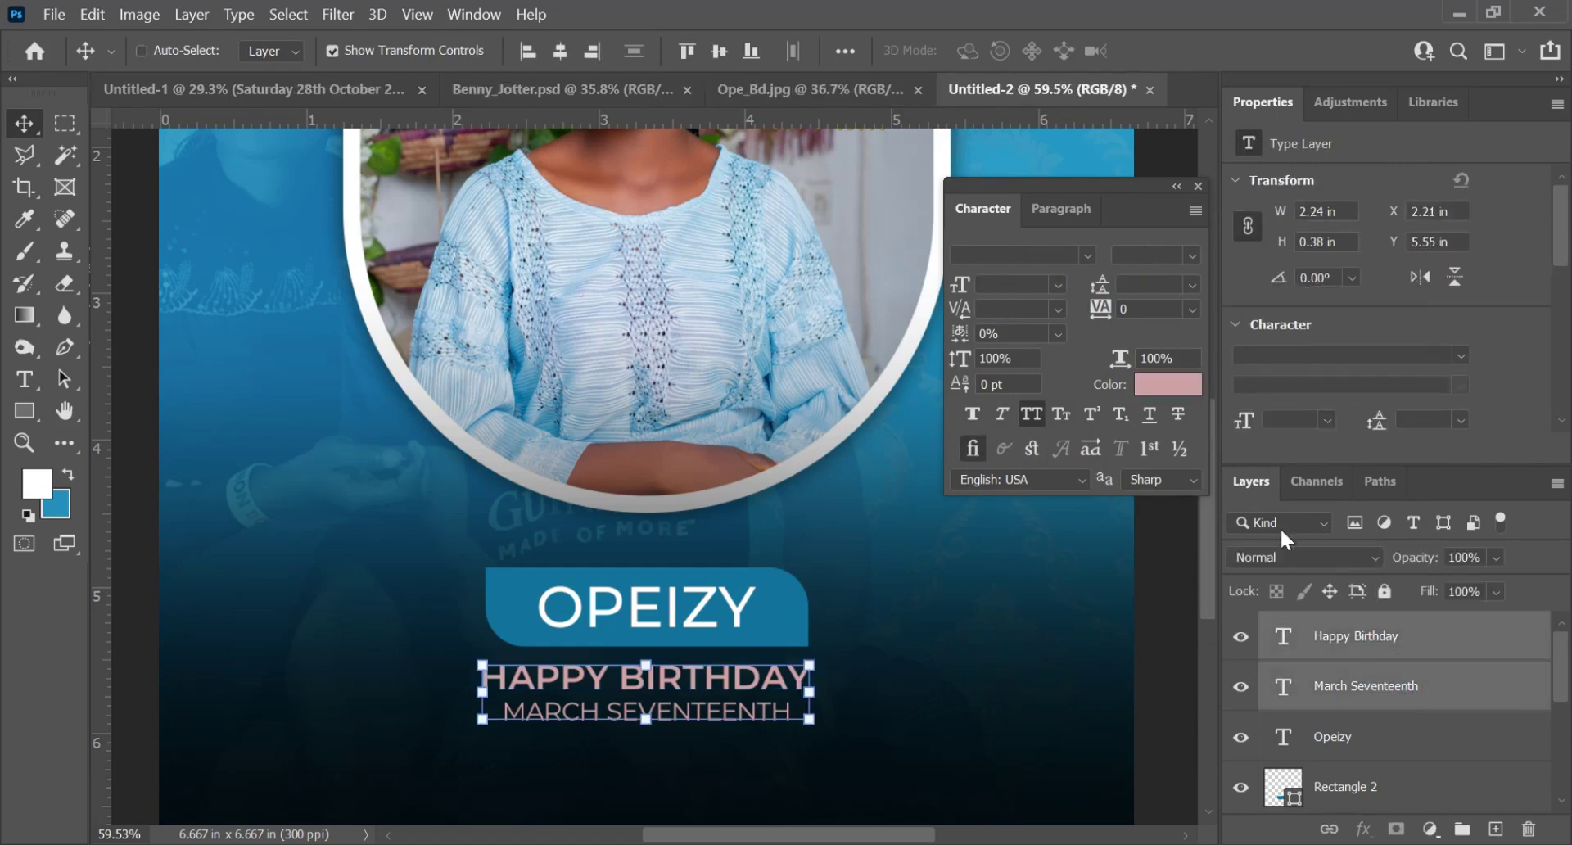
left_click(1157, 385)
left_click_drag(704, 134, 709, 132)
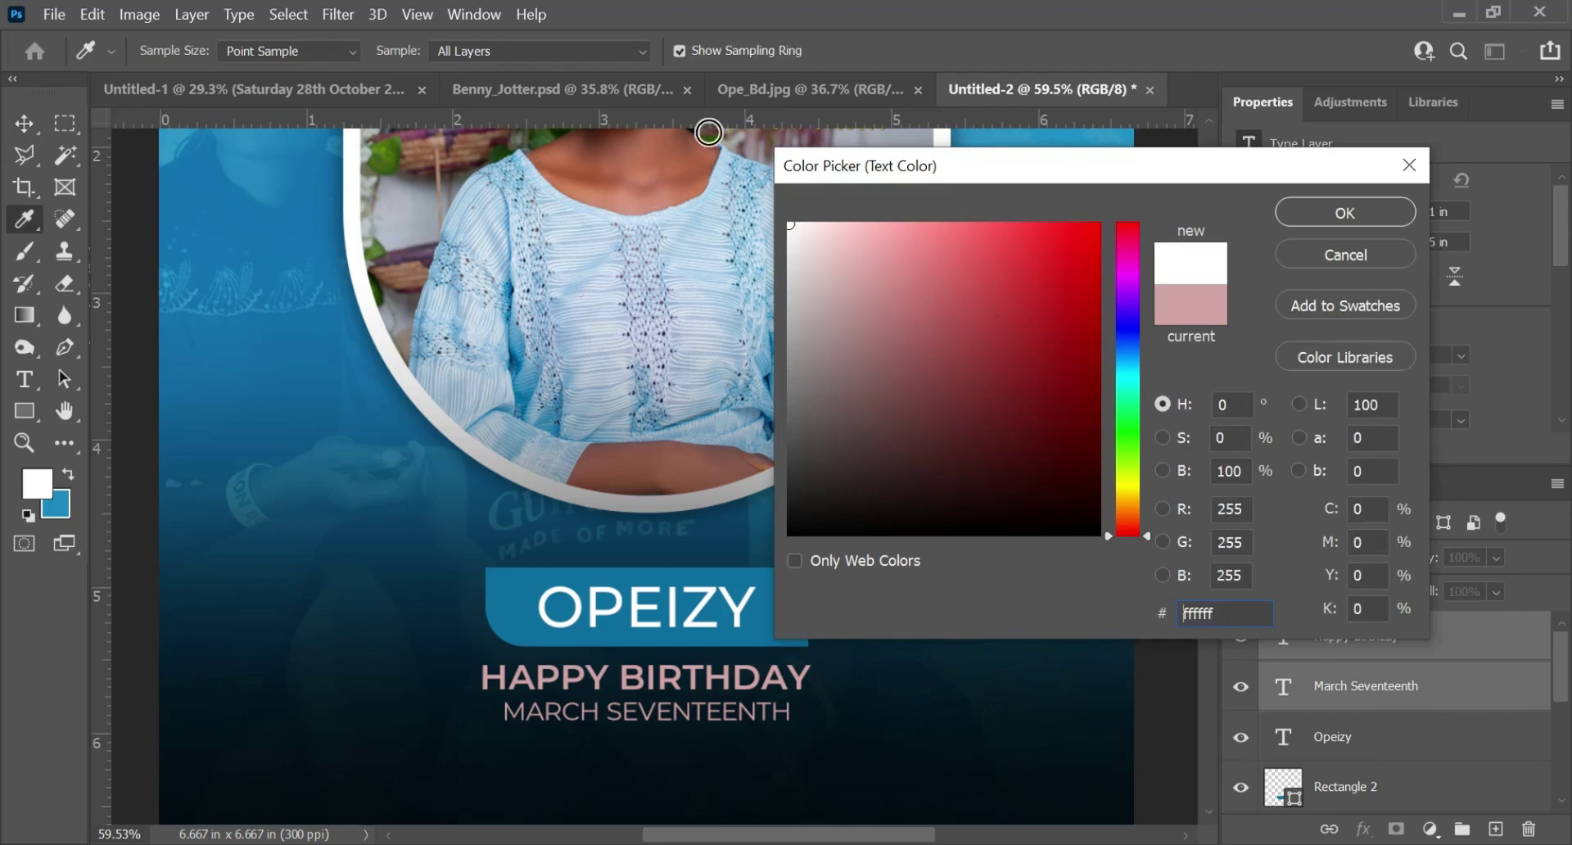
left_click(1363, 210)
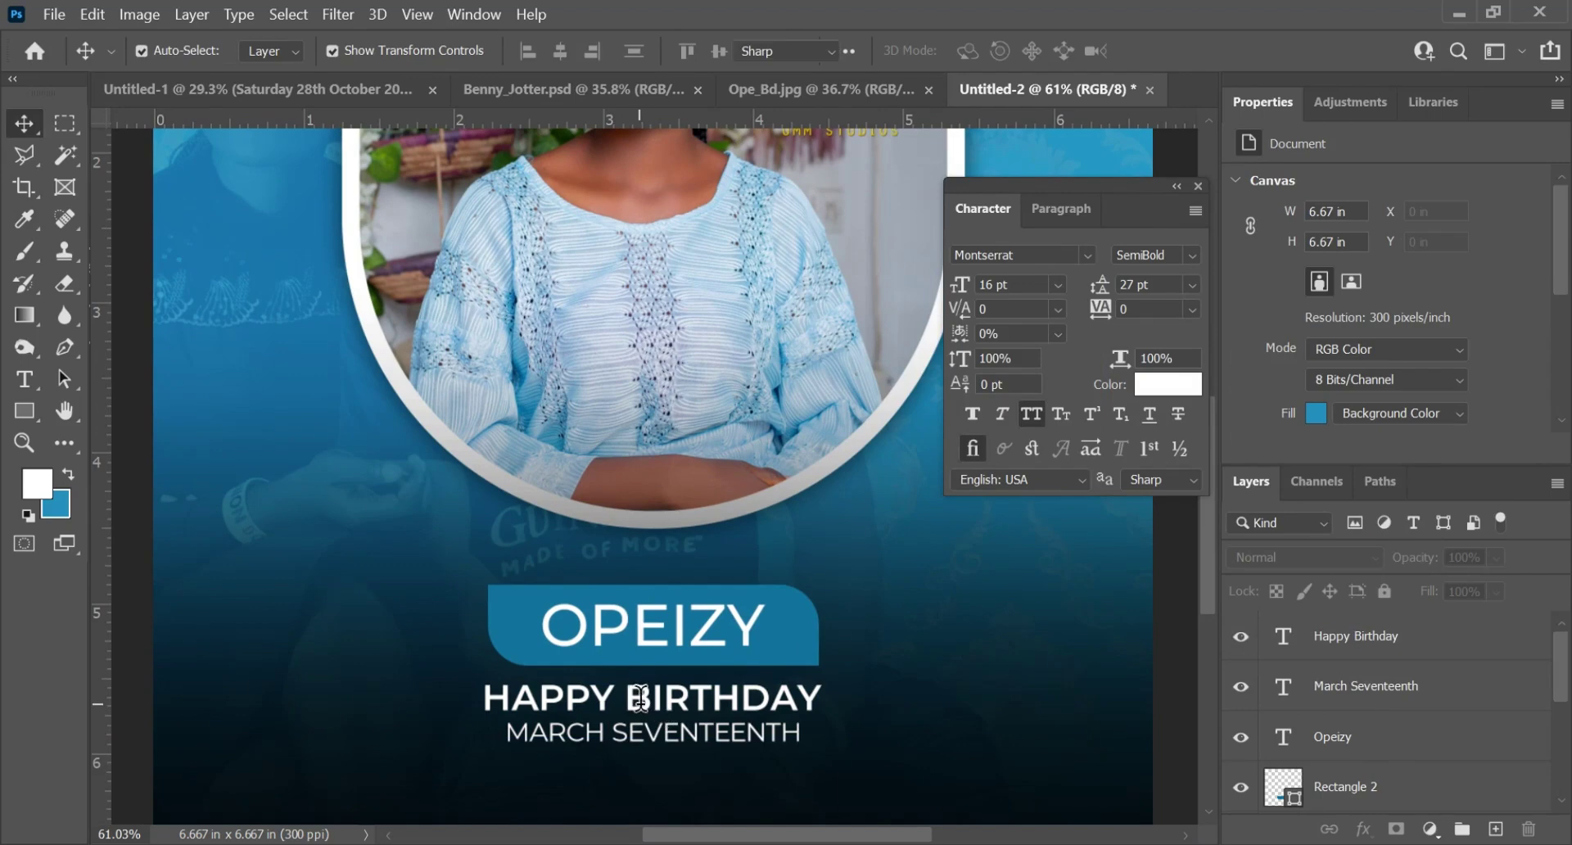
- Recolour the whole Happy Birthday text with the name badge's blue (0c6d9f), then deselect it and close the Character panel
double_click(639, 697)
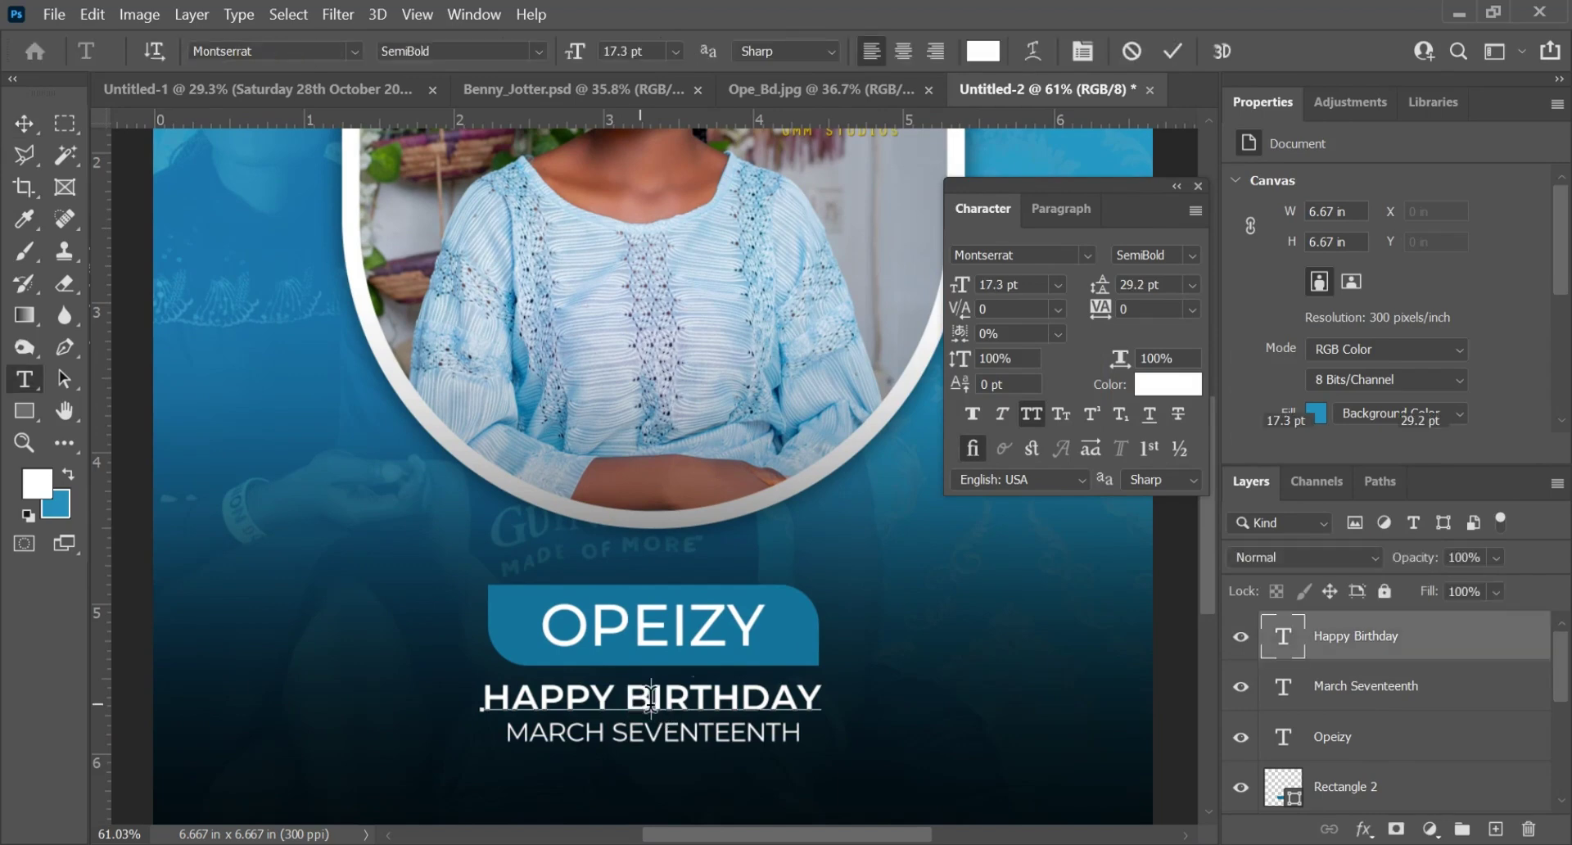
key("ctrl+a")
left_click(1168, 384)
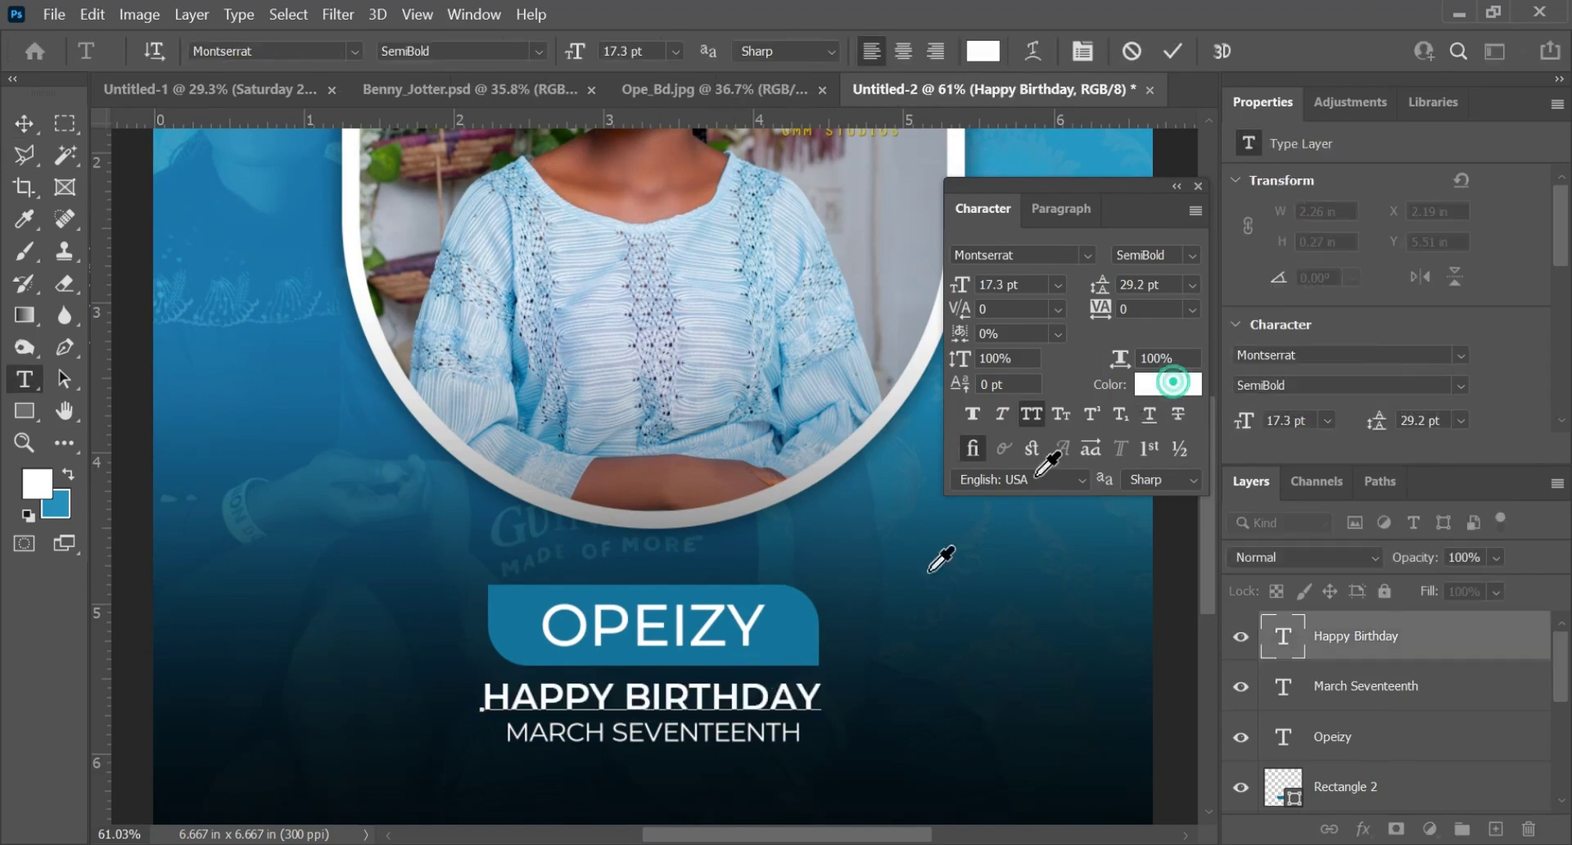
left_click(784, 639)
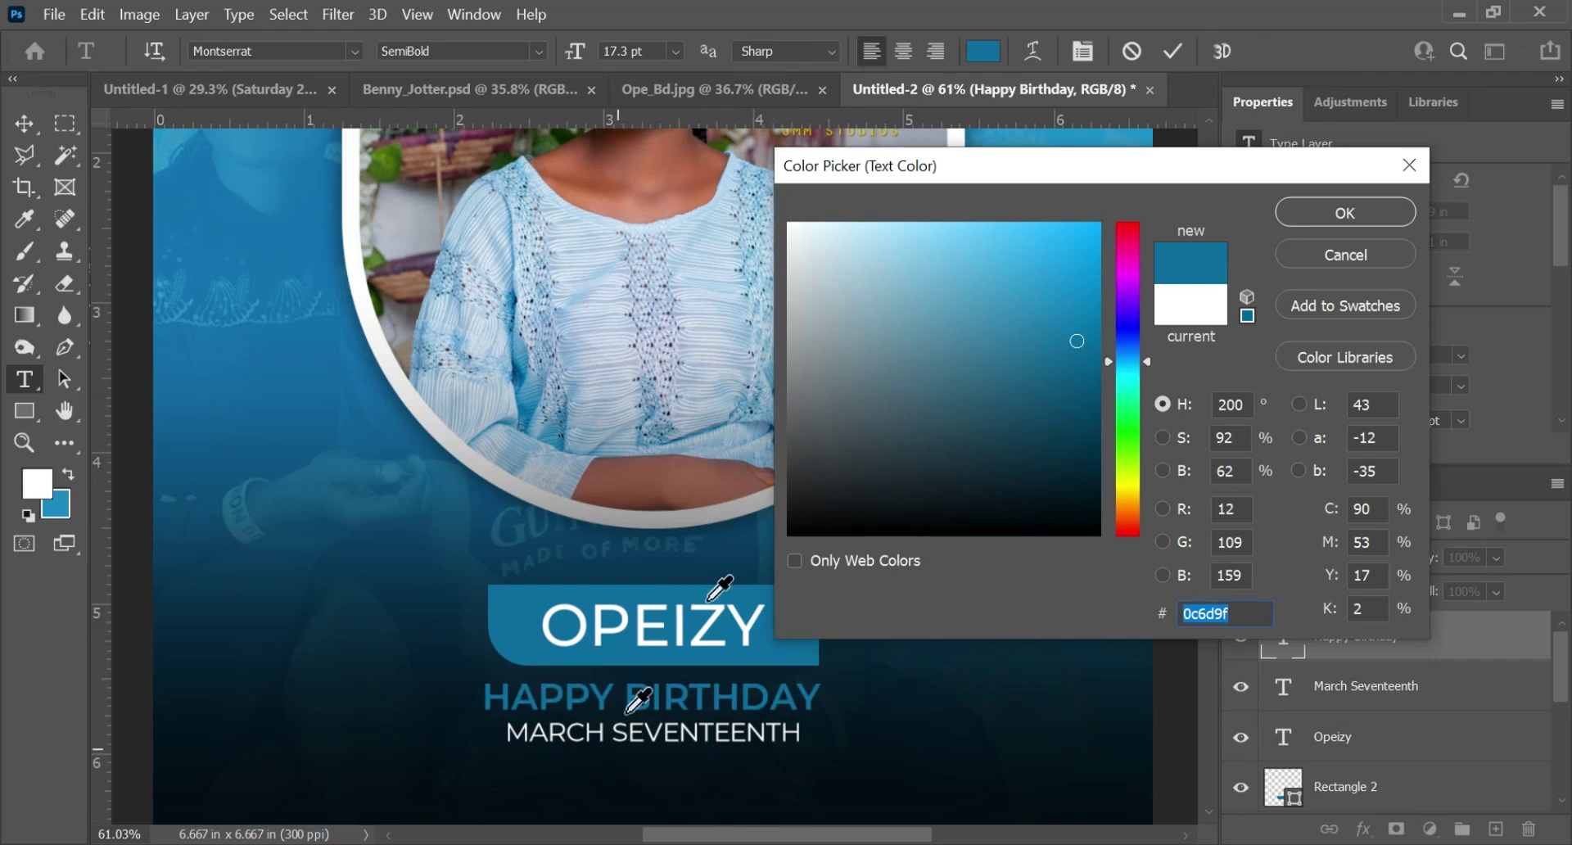
left_click(1331, 215)
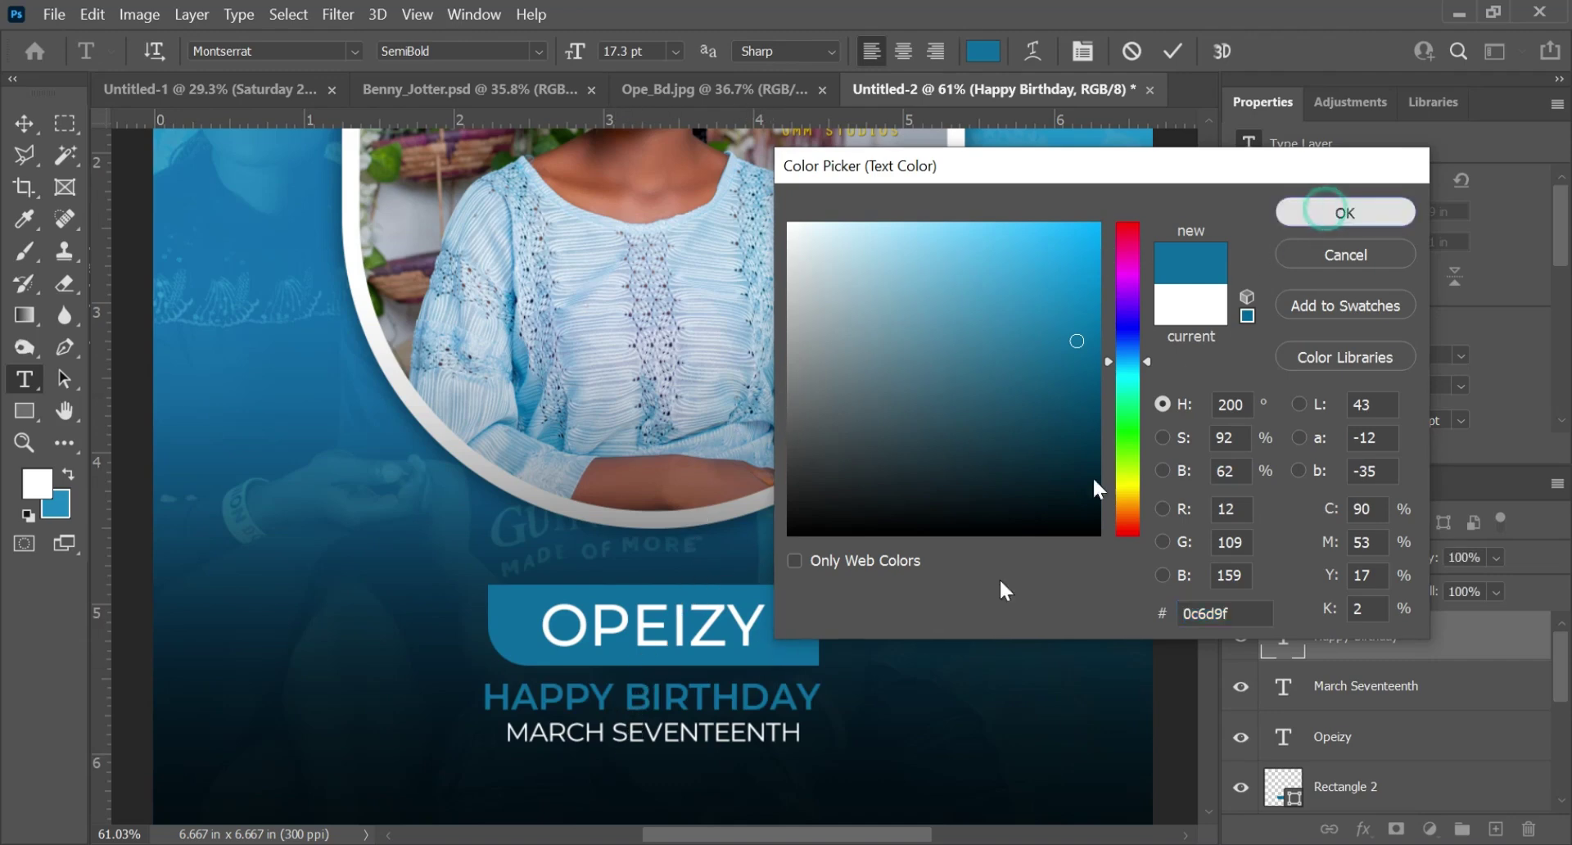
left_click(1176, 51)
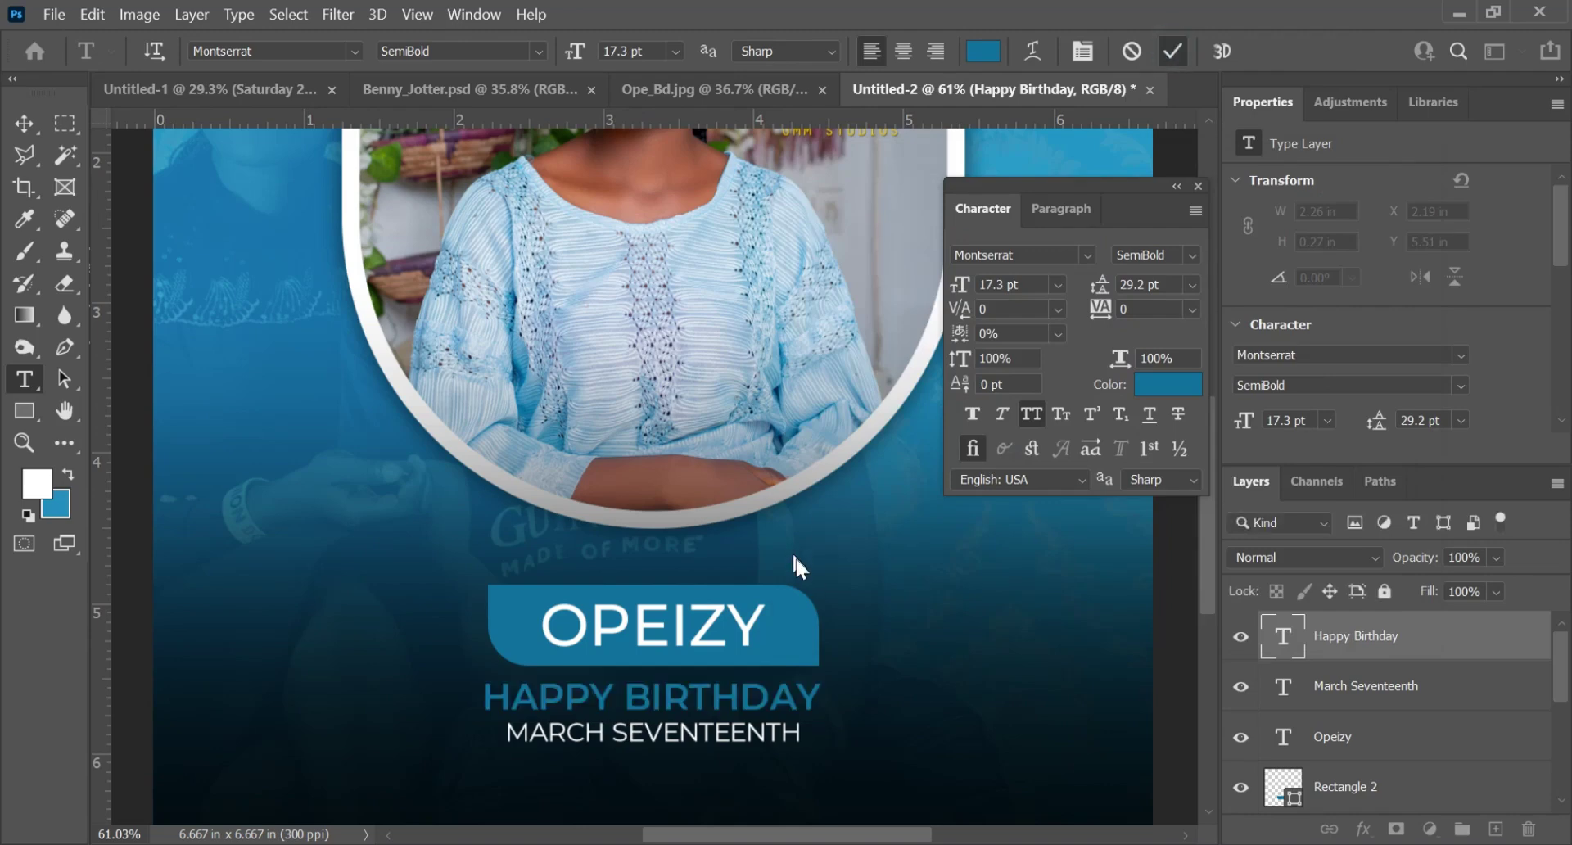
scroll(796, 550, "down", 5)
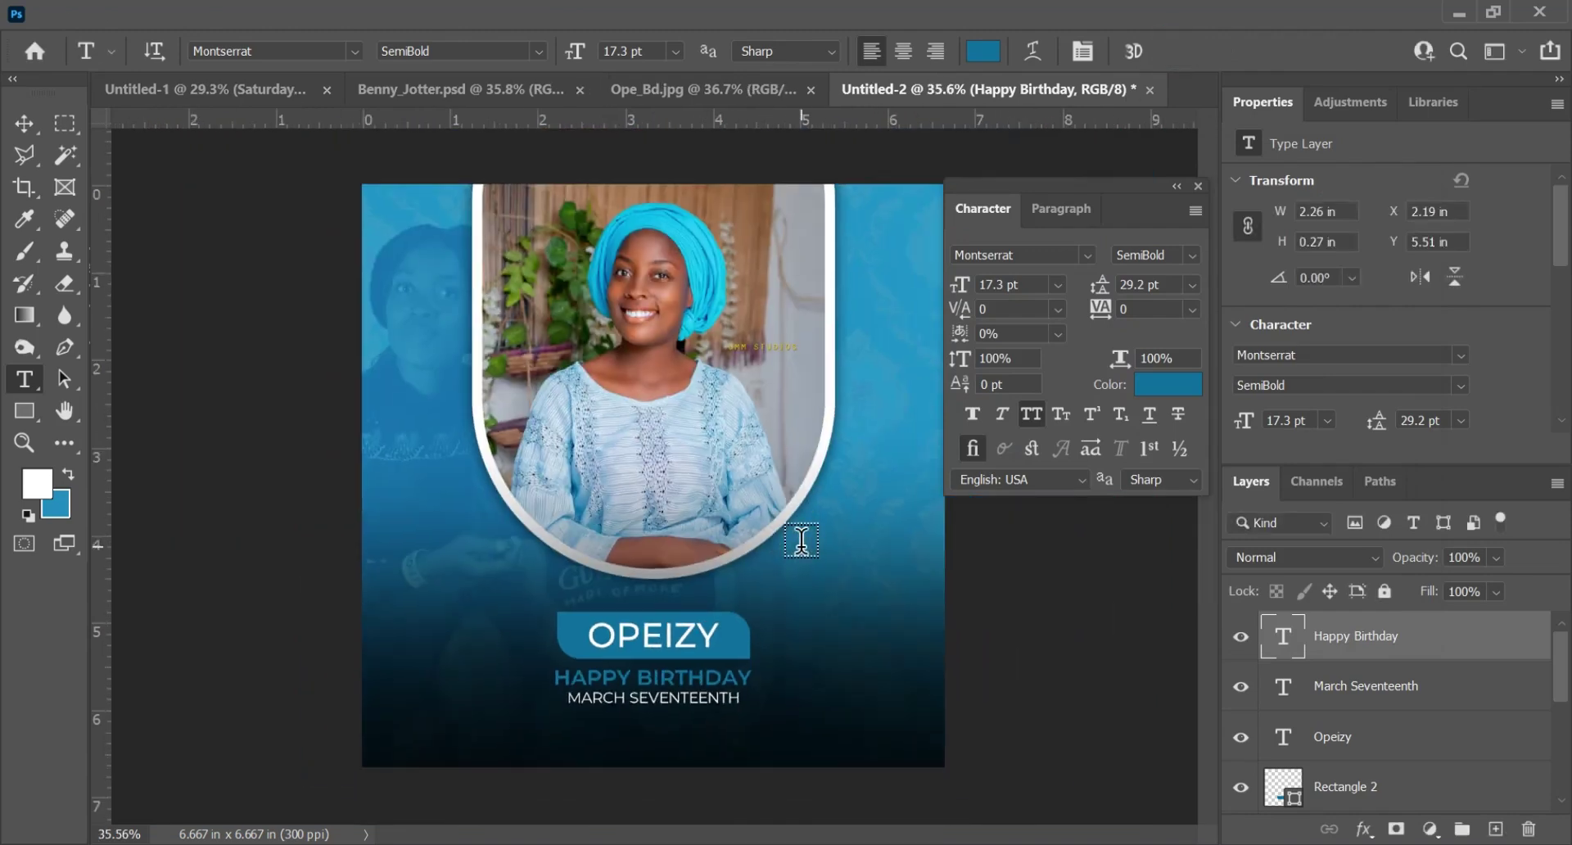
key("v")
left_click(993, 624)
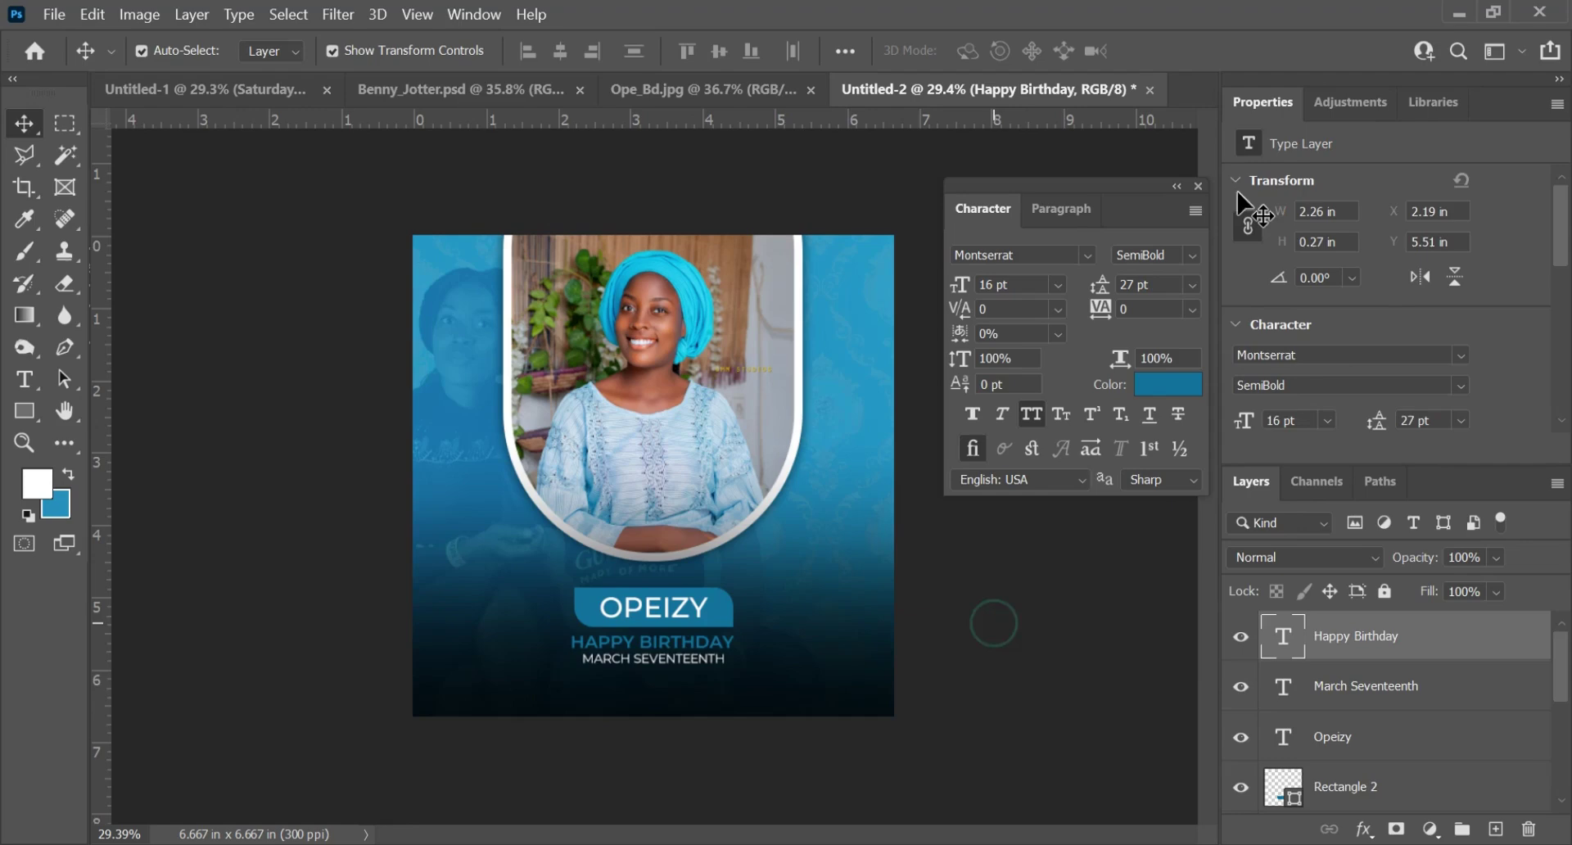
left_click(1196, 186)
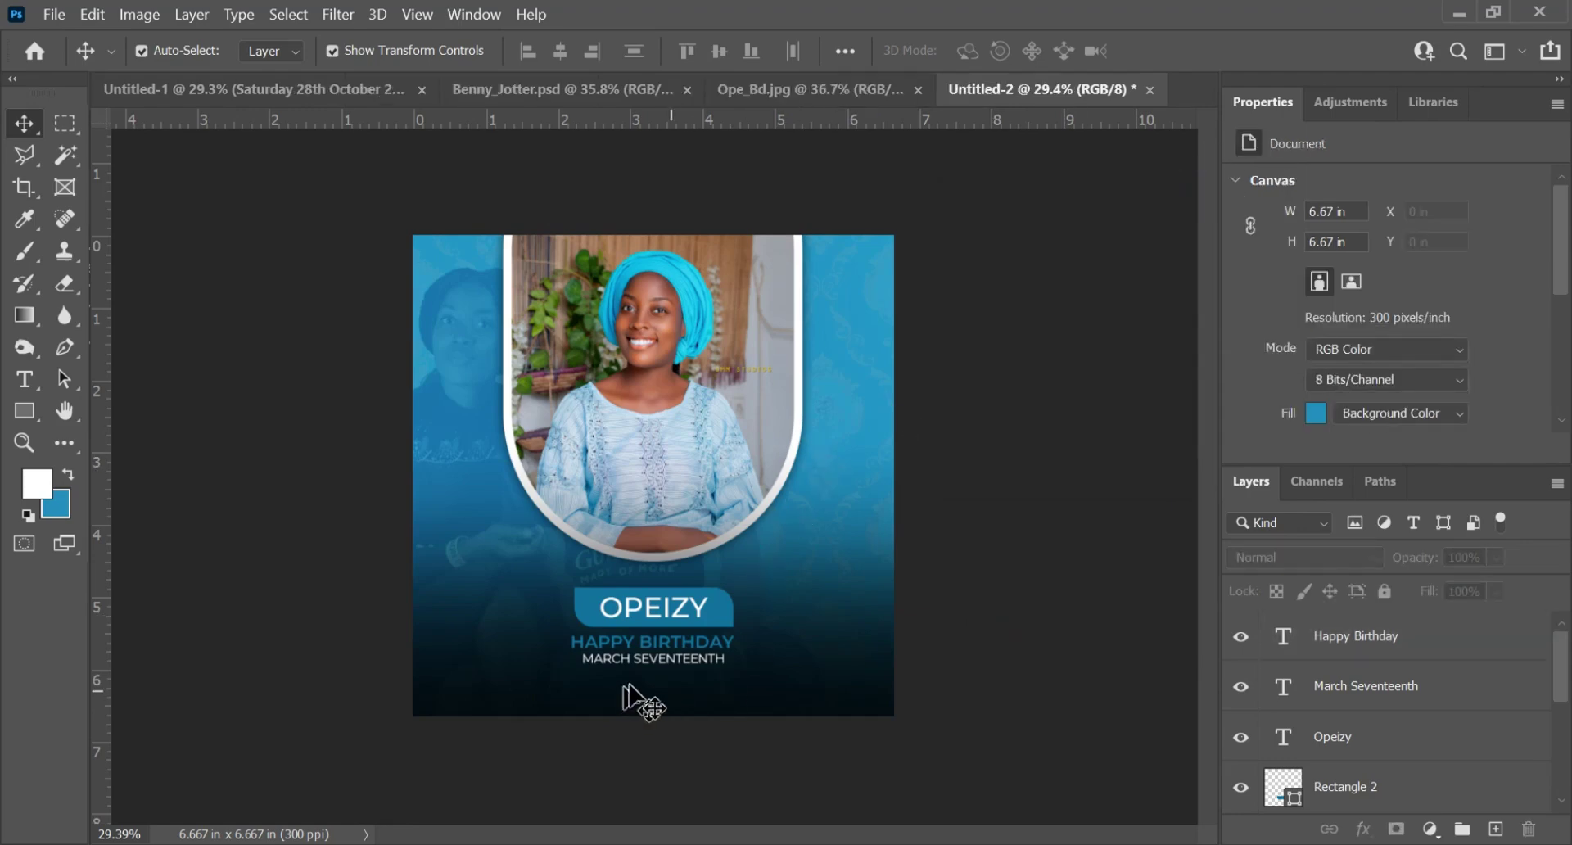
- Move the dark gradient layer (Layer 3) below the Rectangle 1 frame, directly above Layer 1, and deselect it
scroll(642, 665, "up", 4)
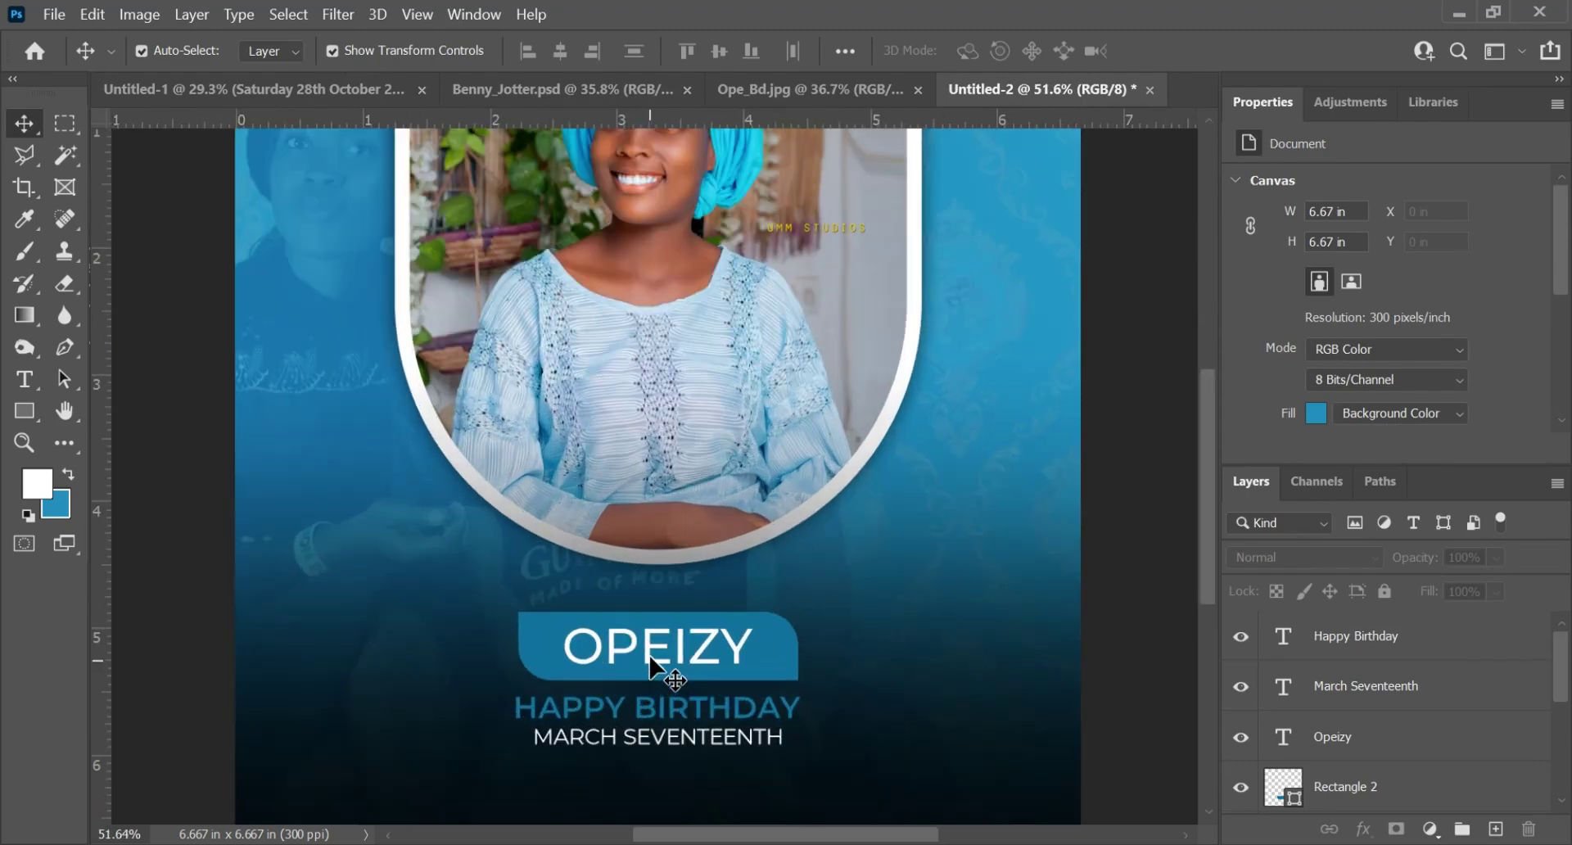
scroll(654, 659, "down", 3)
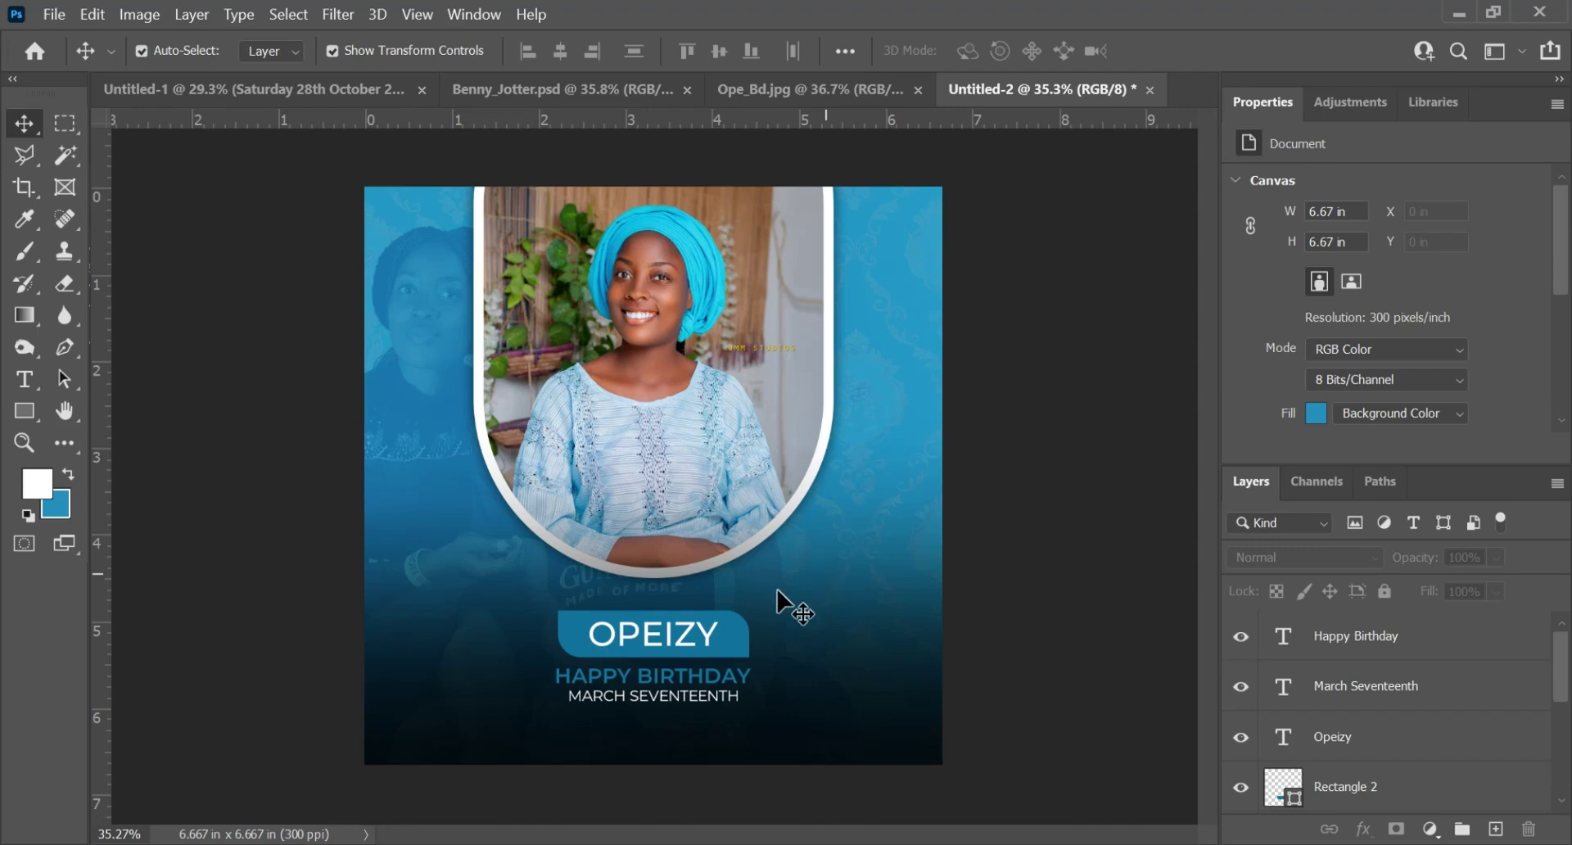
scroll(569, 585, "up", 5)
scroll(573, 598, "down", 4)
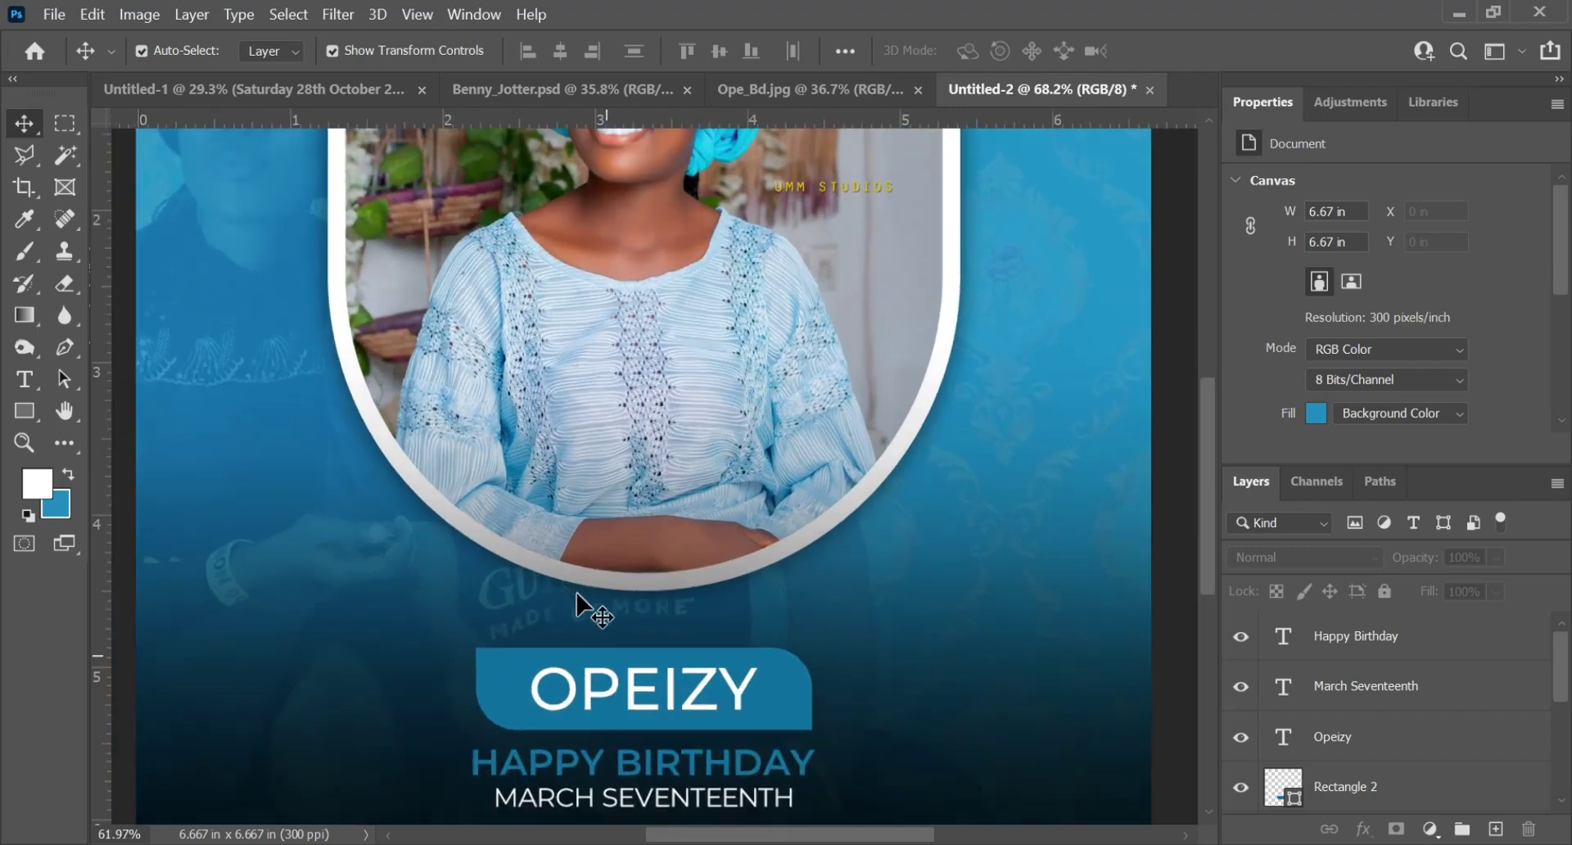
scroll(1491, 764, "down", 3)
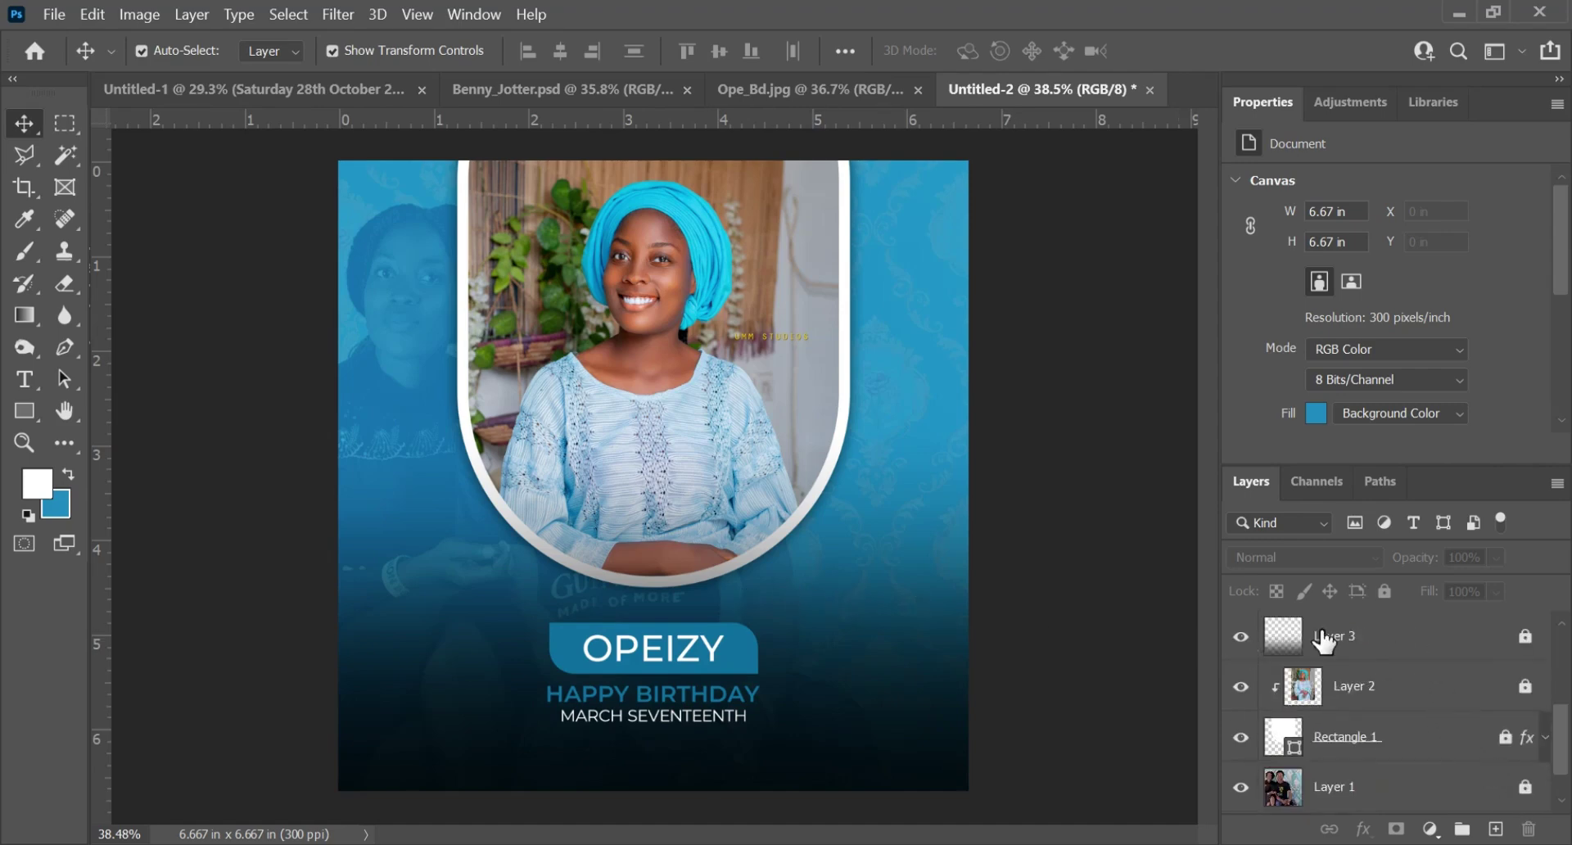
left_click(1424, 645)
left_click_drag(1425, 646, 1419, 766)
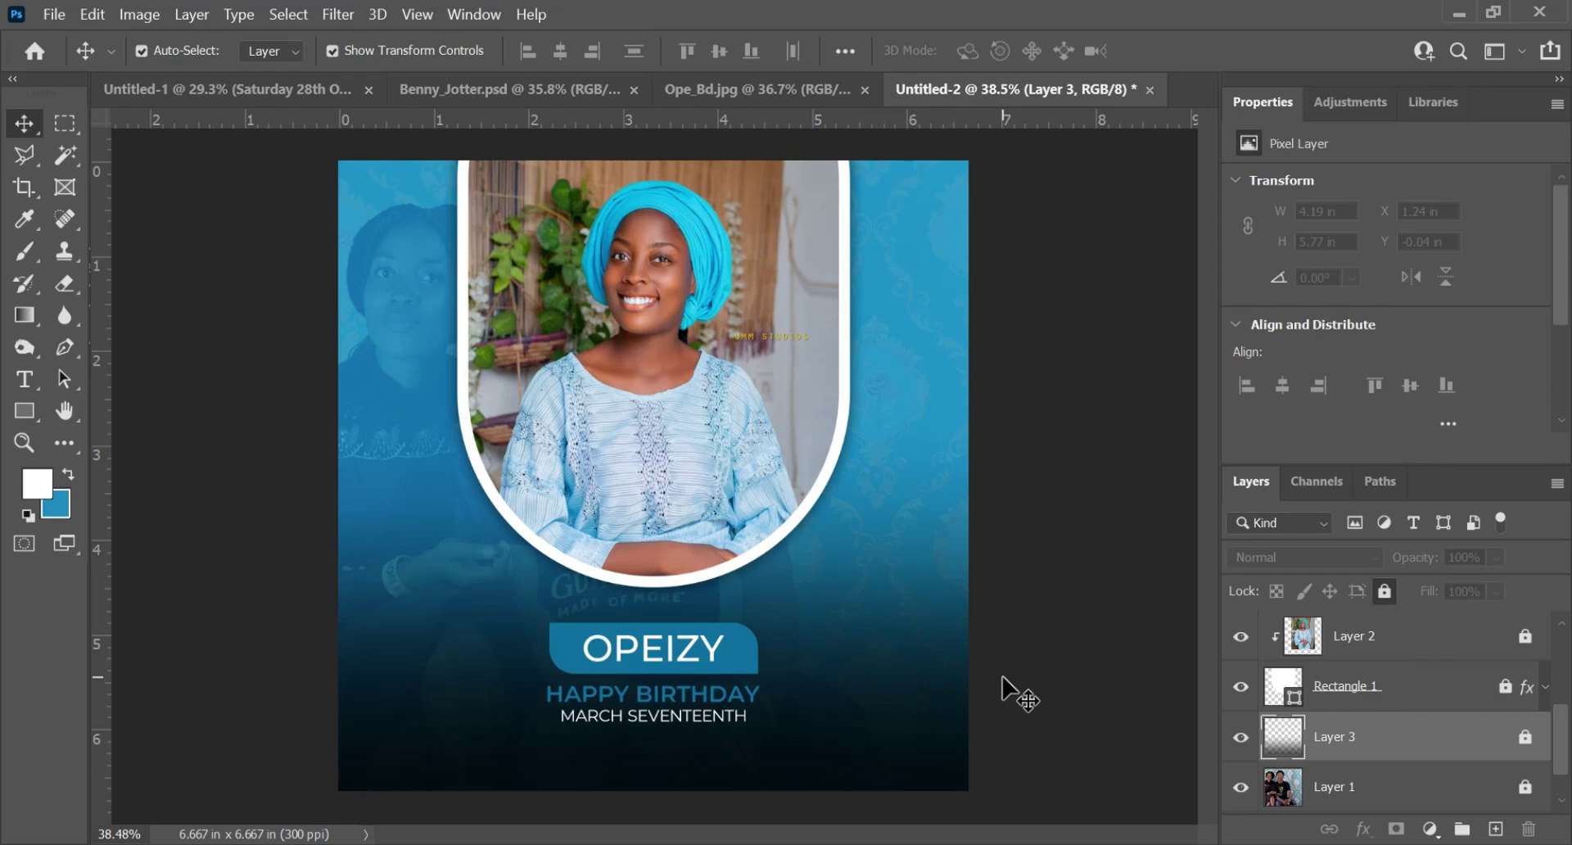
scroll(706, 457, "up", 1)
scroll(670, 429, "down", 2)
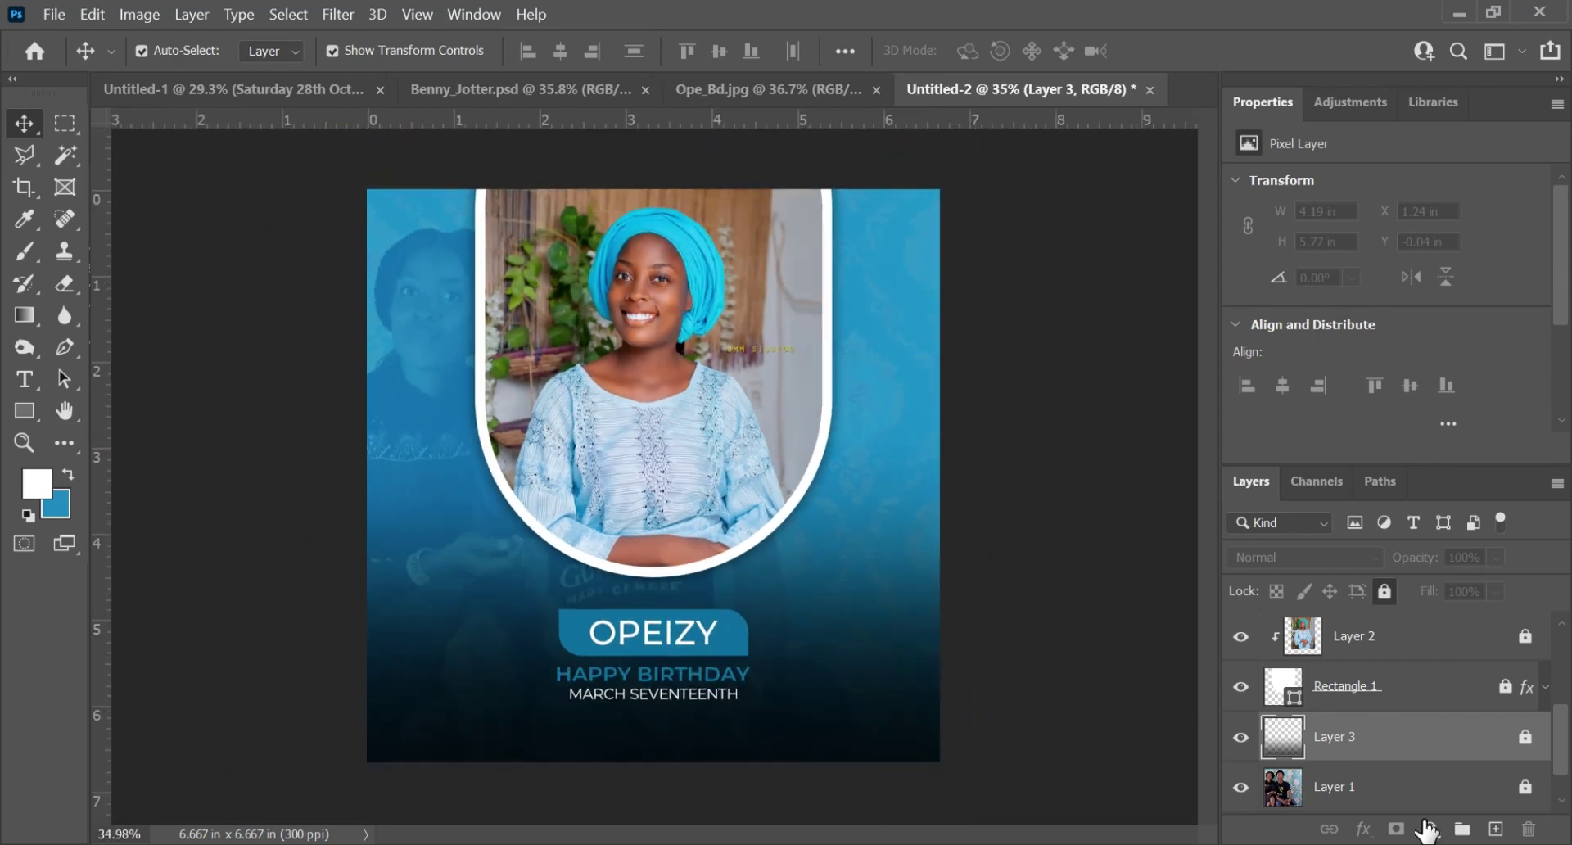
scroll(1367, 768, "down", 1)
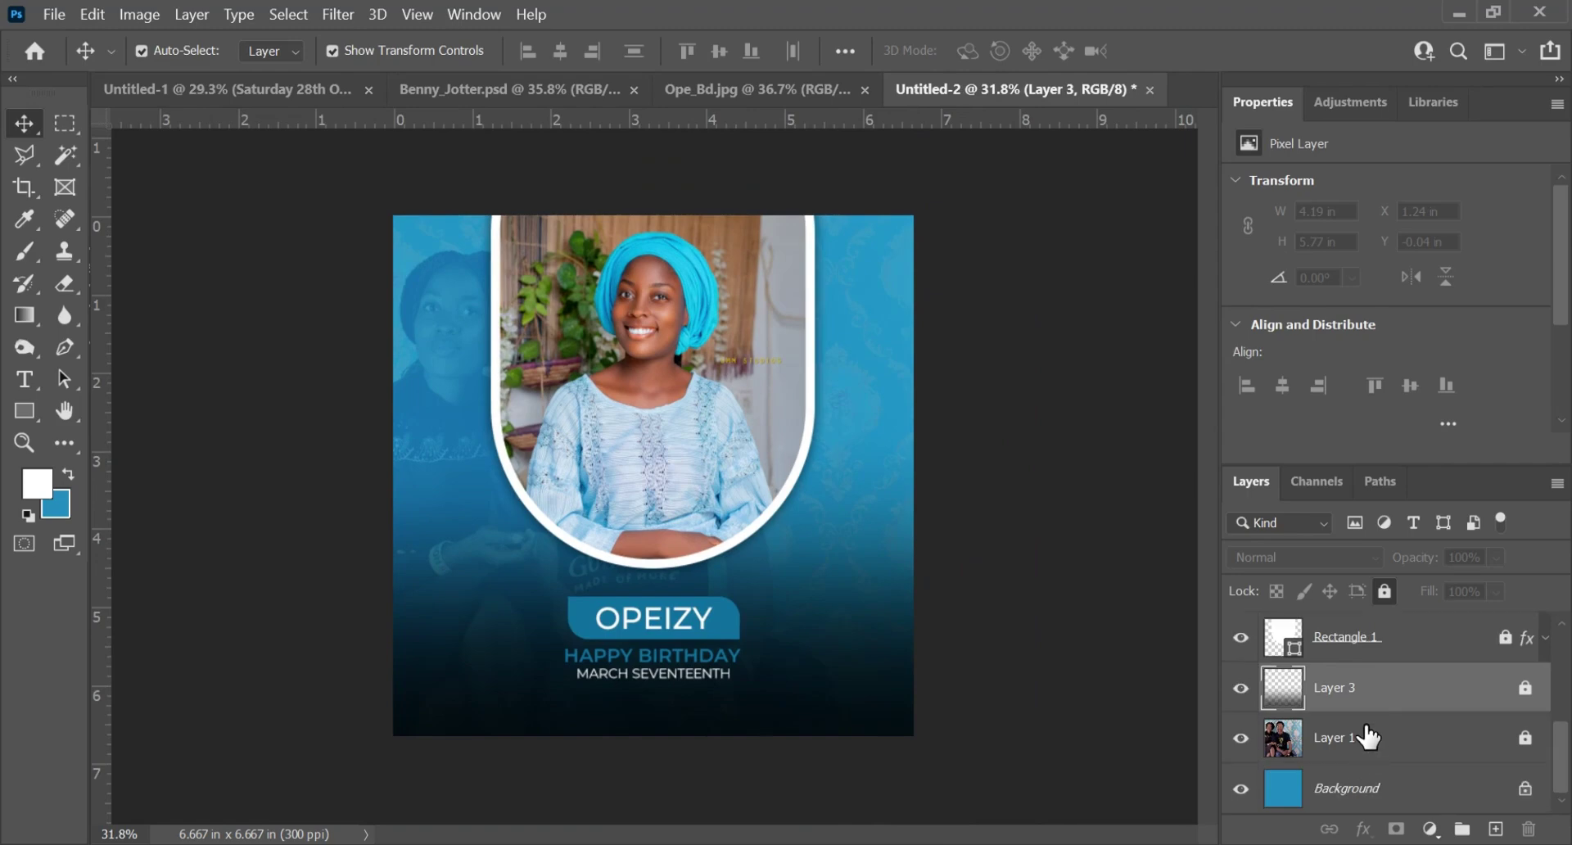
scroll(656, 676, "up", 2)
scroll(659, 627, "down", 1)
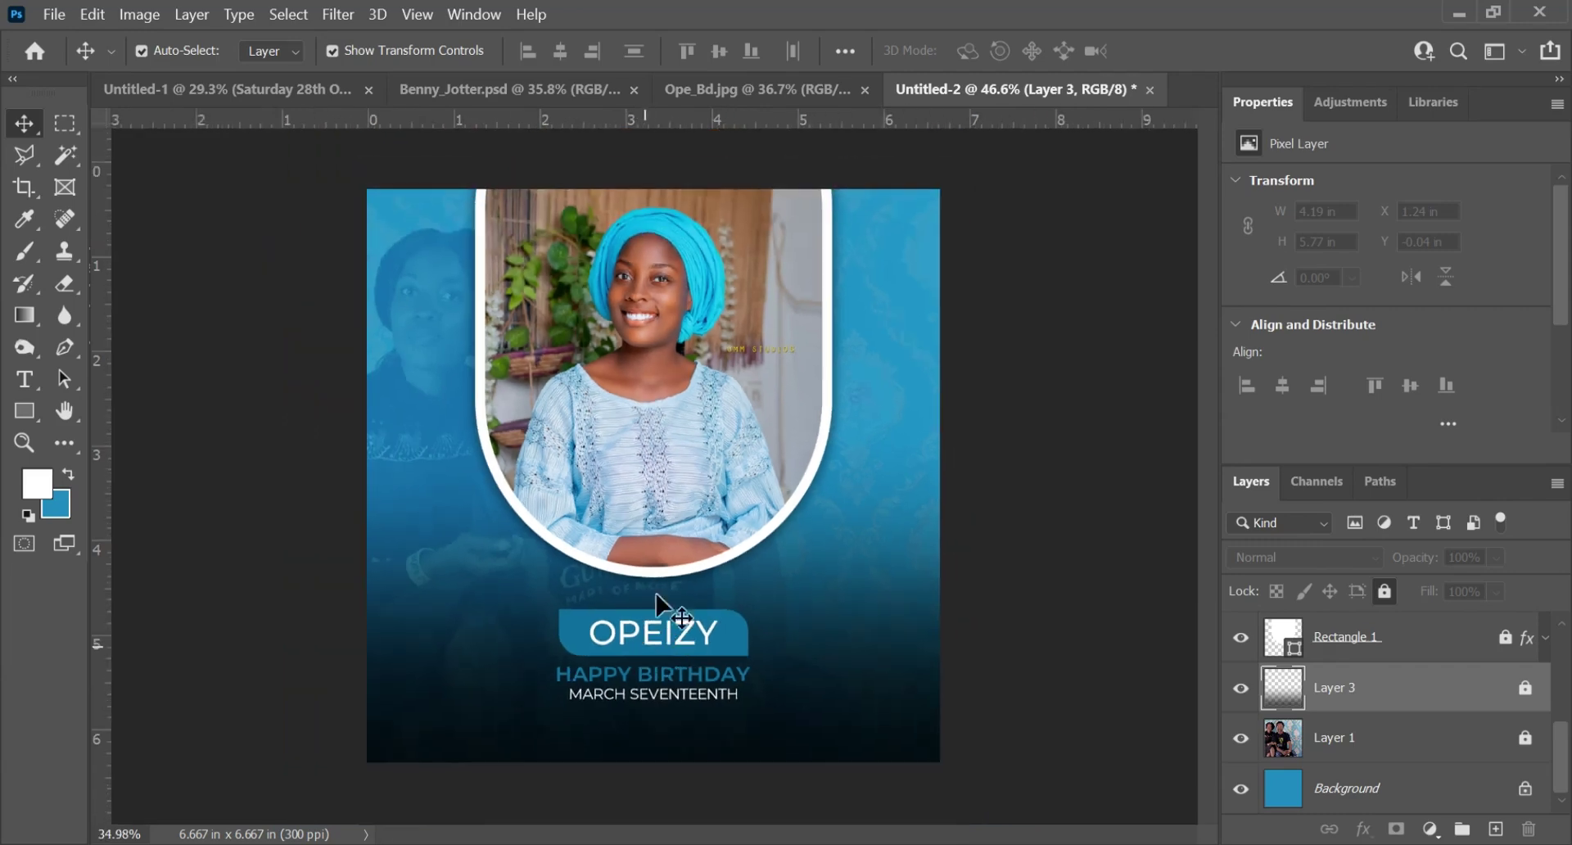
left_click(669, 310)
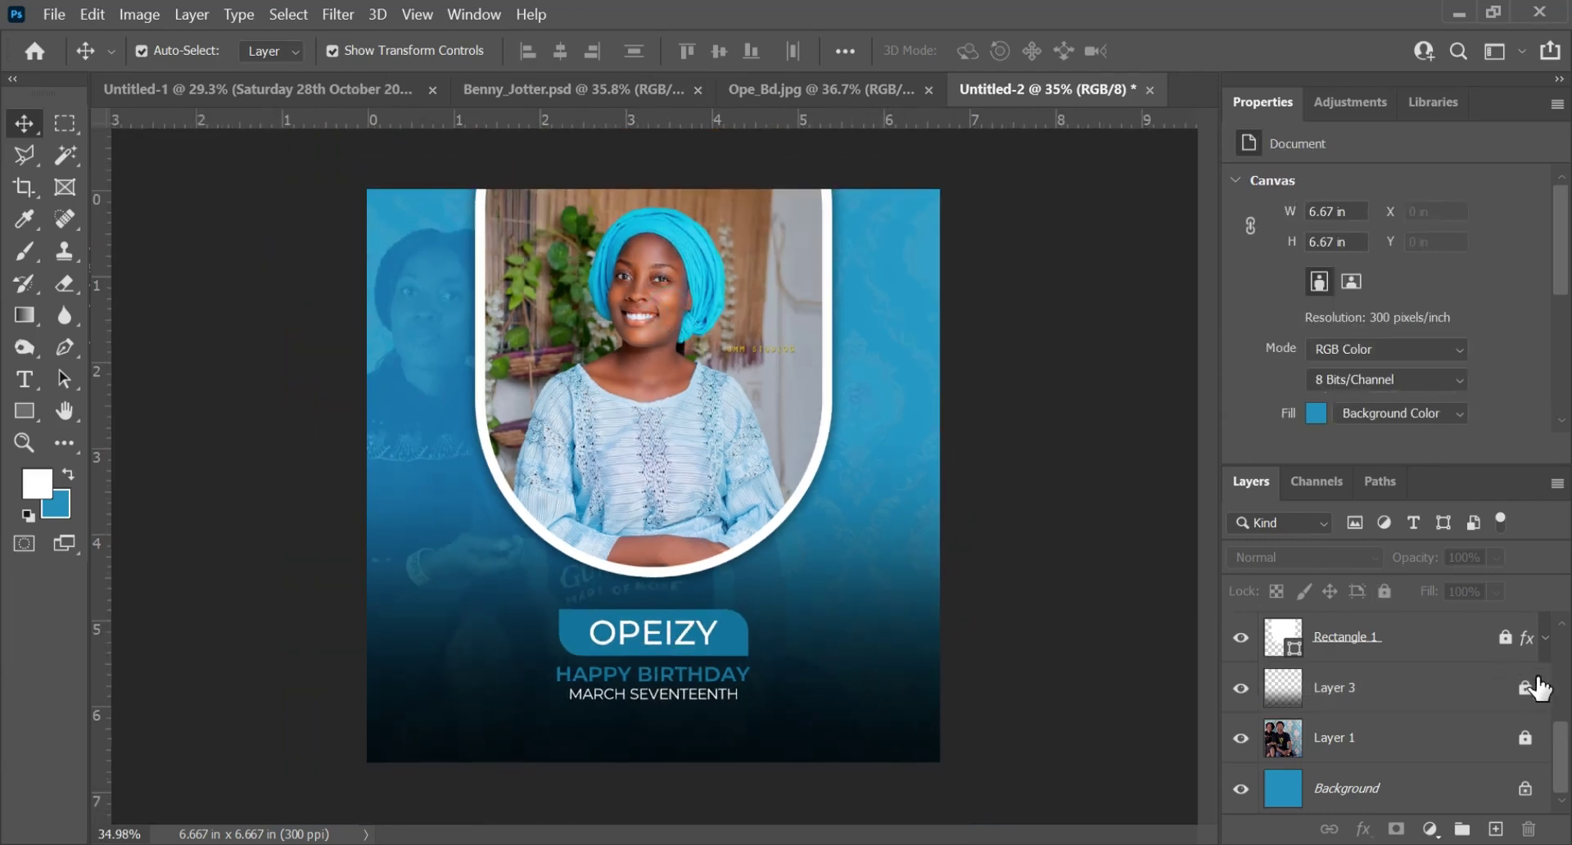
- Add a Vibrance adjustment layer above the portrait photo (Layer 2) and clip it to the photo
scroll(1456, 677, "up", 2)
left_click(1431, 702)
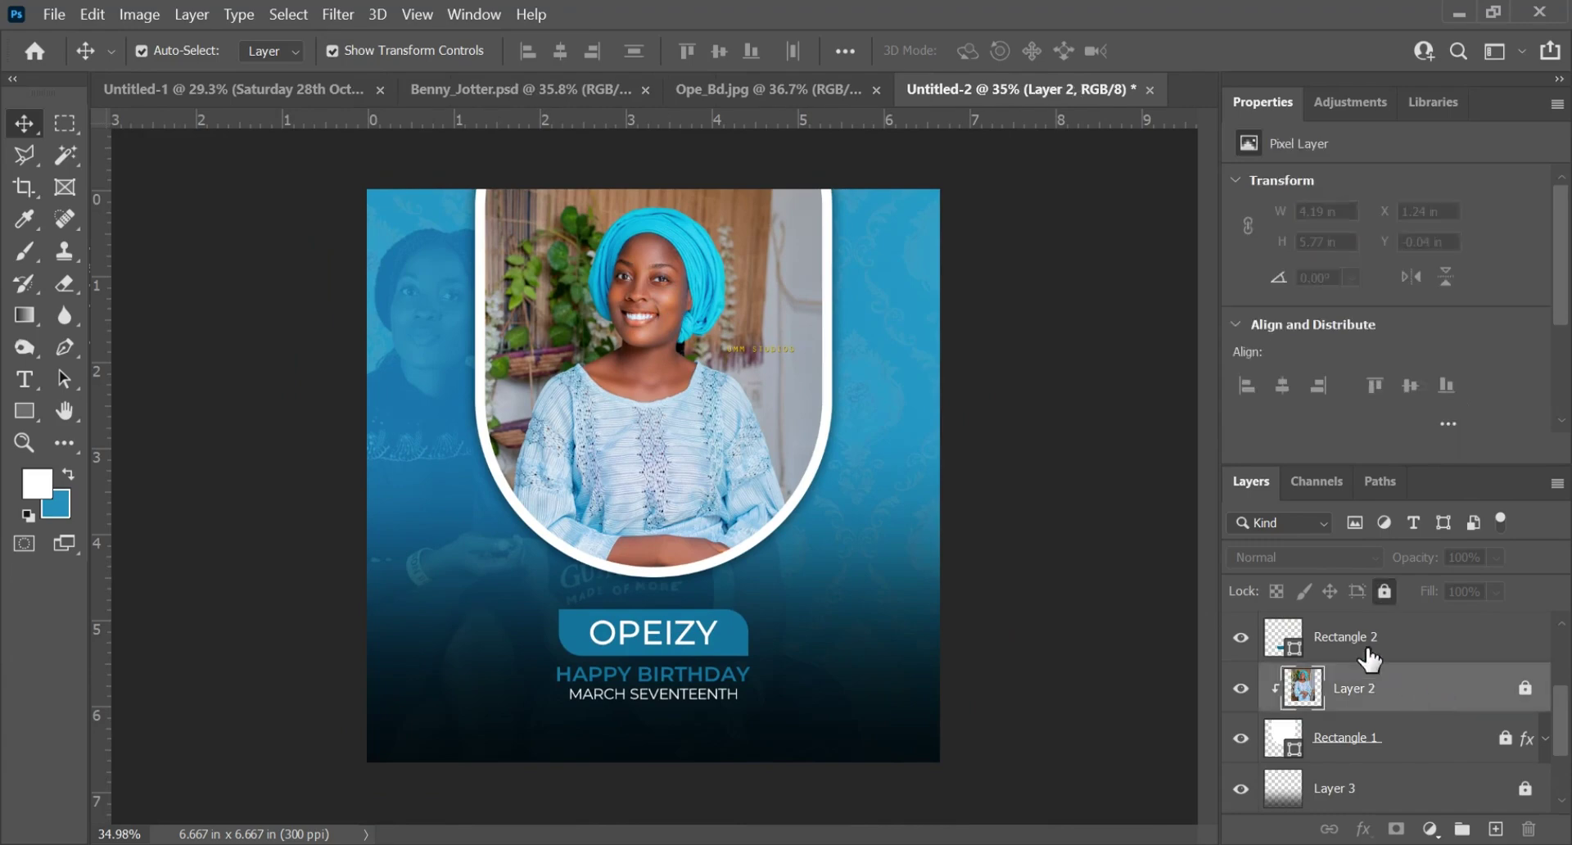
scroll(686, 337, "up", 3)
scroll(686, 335, "down", 3)
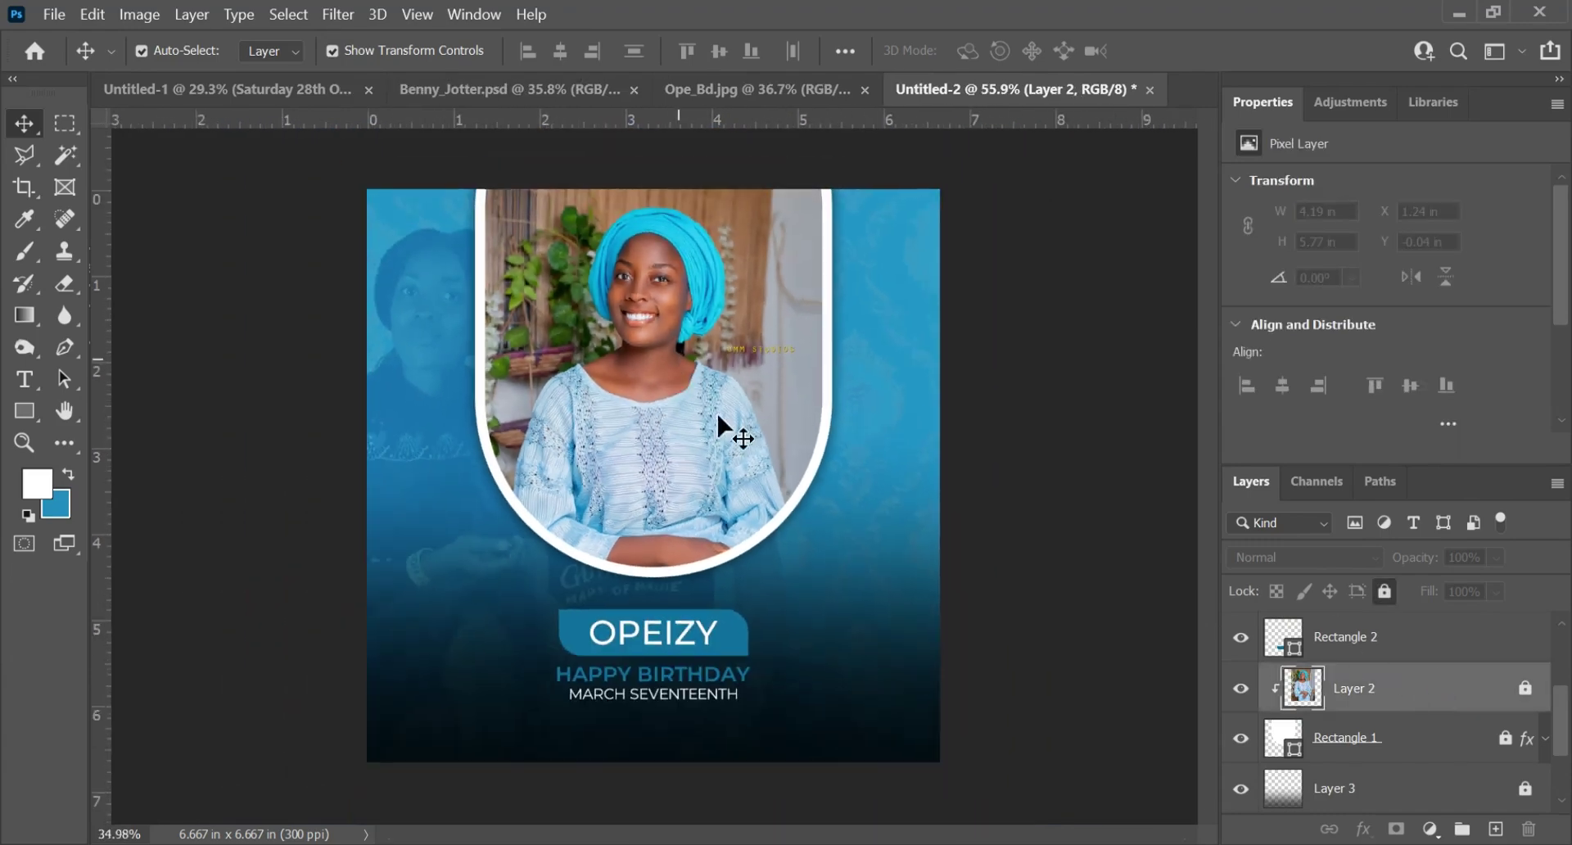
left_click(1431, 830)
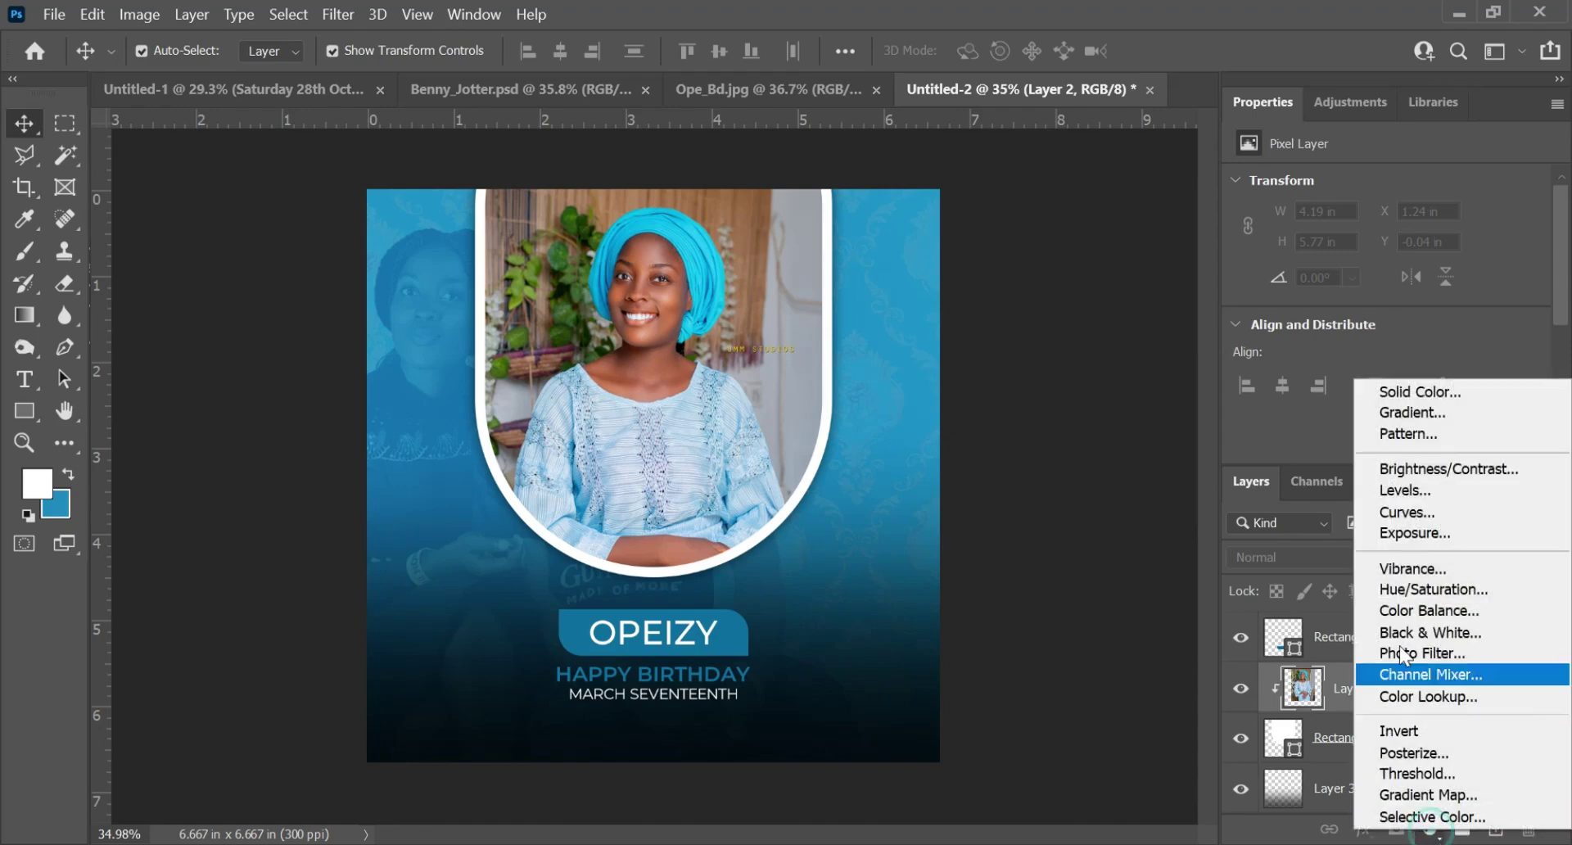
left_click(1388, 571)
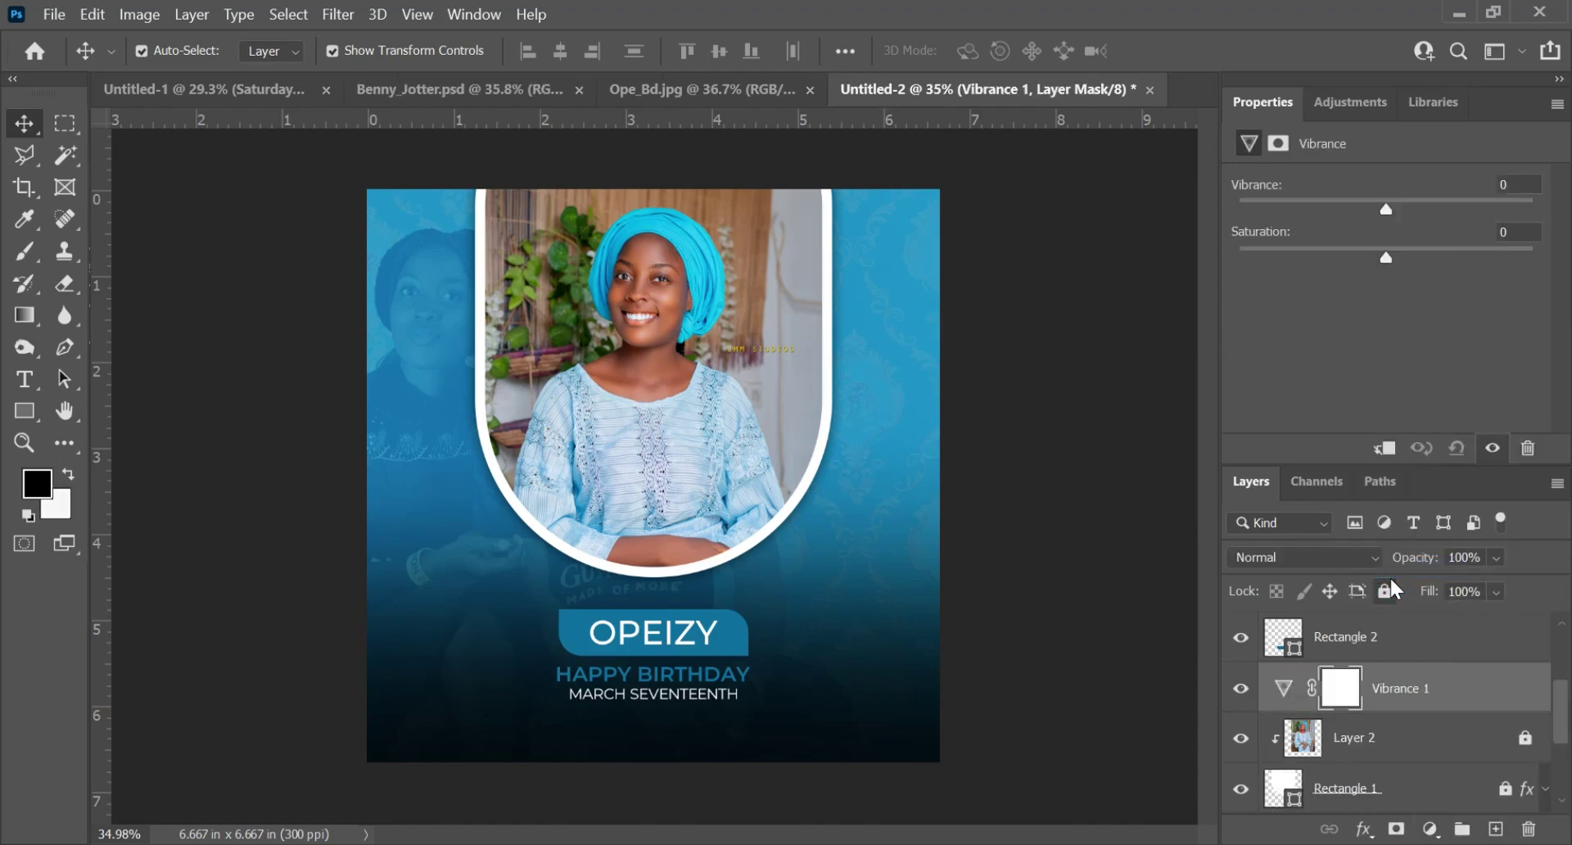
left_click(1384, 448)
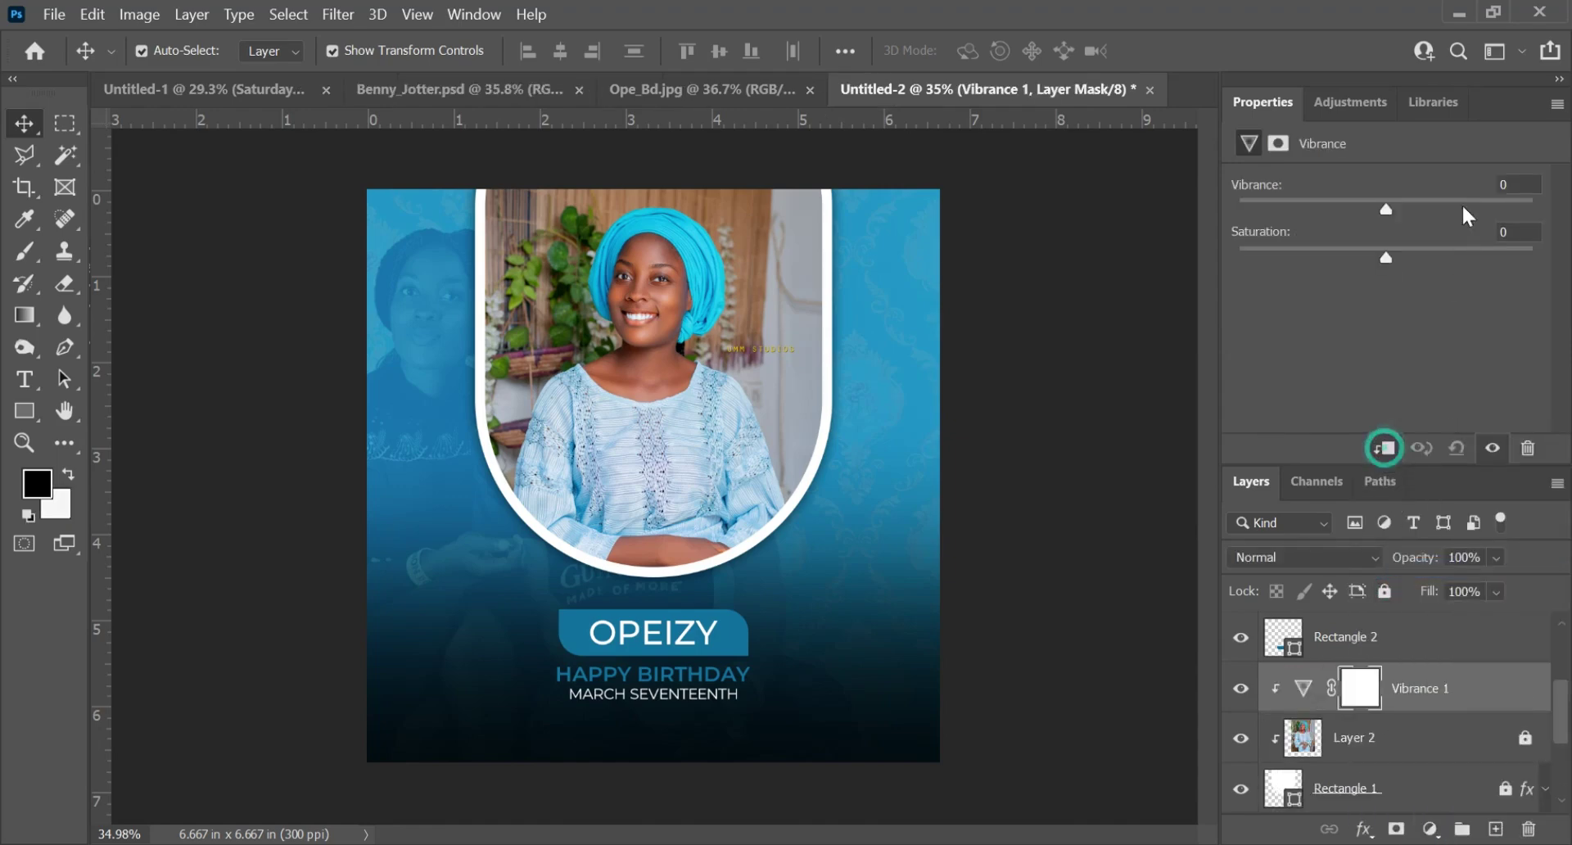
- Raise the portrait adjustment's vibrance to +73 and deselect the layer
left_click_drag(1411, 206, 1459, 209)
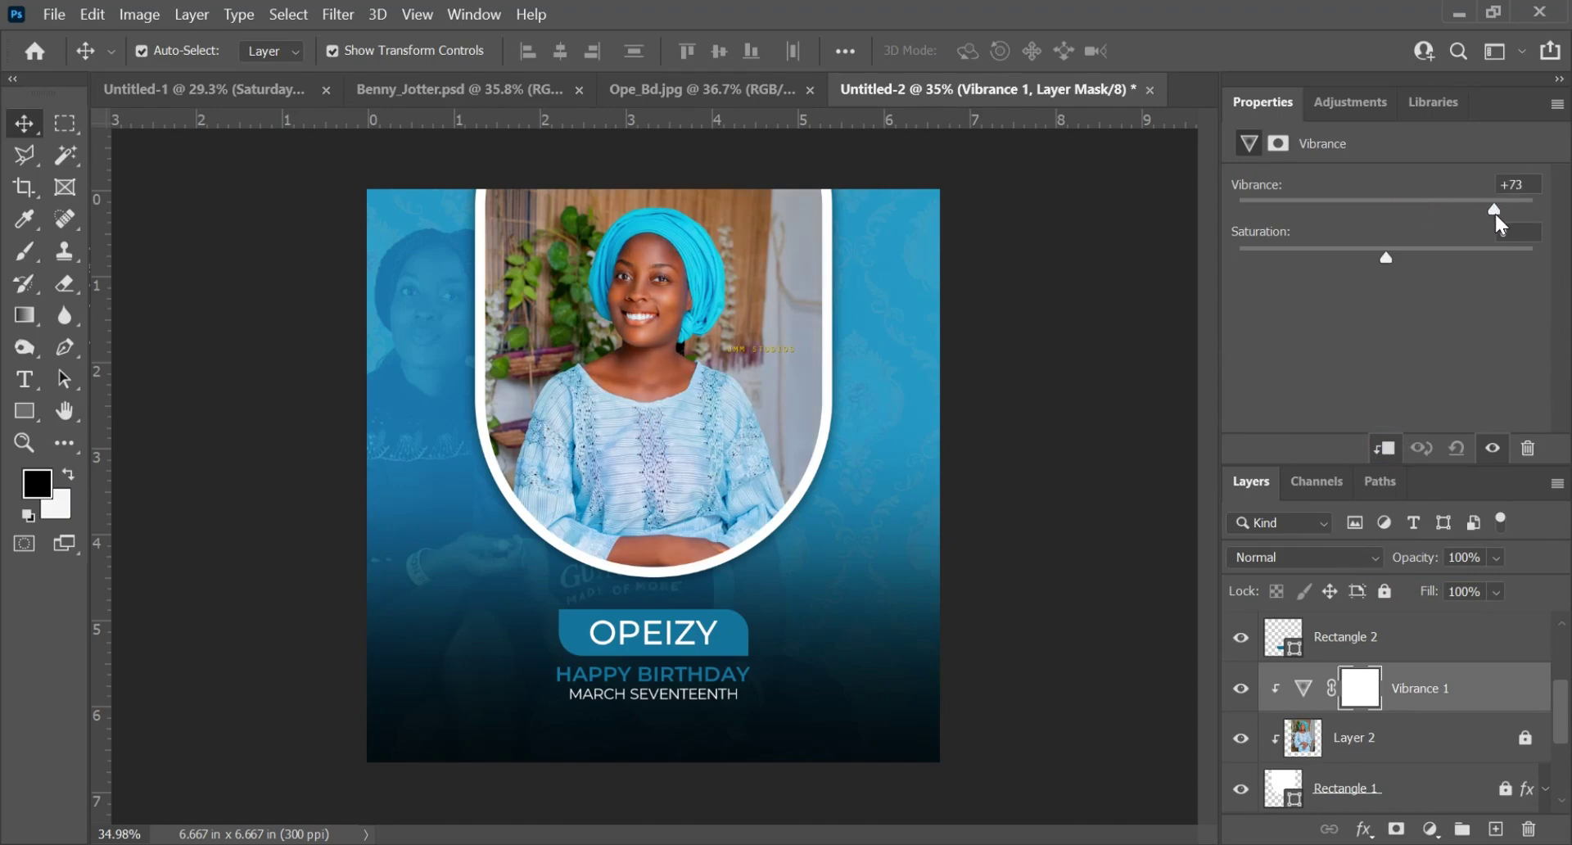
scroll(643, 292, "up", 3)
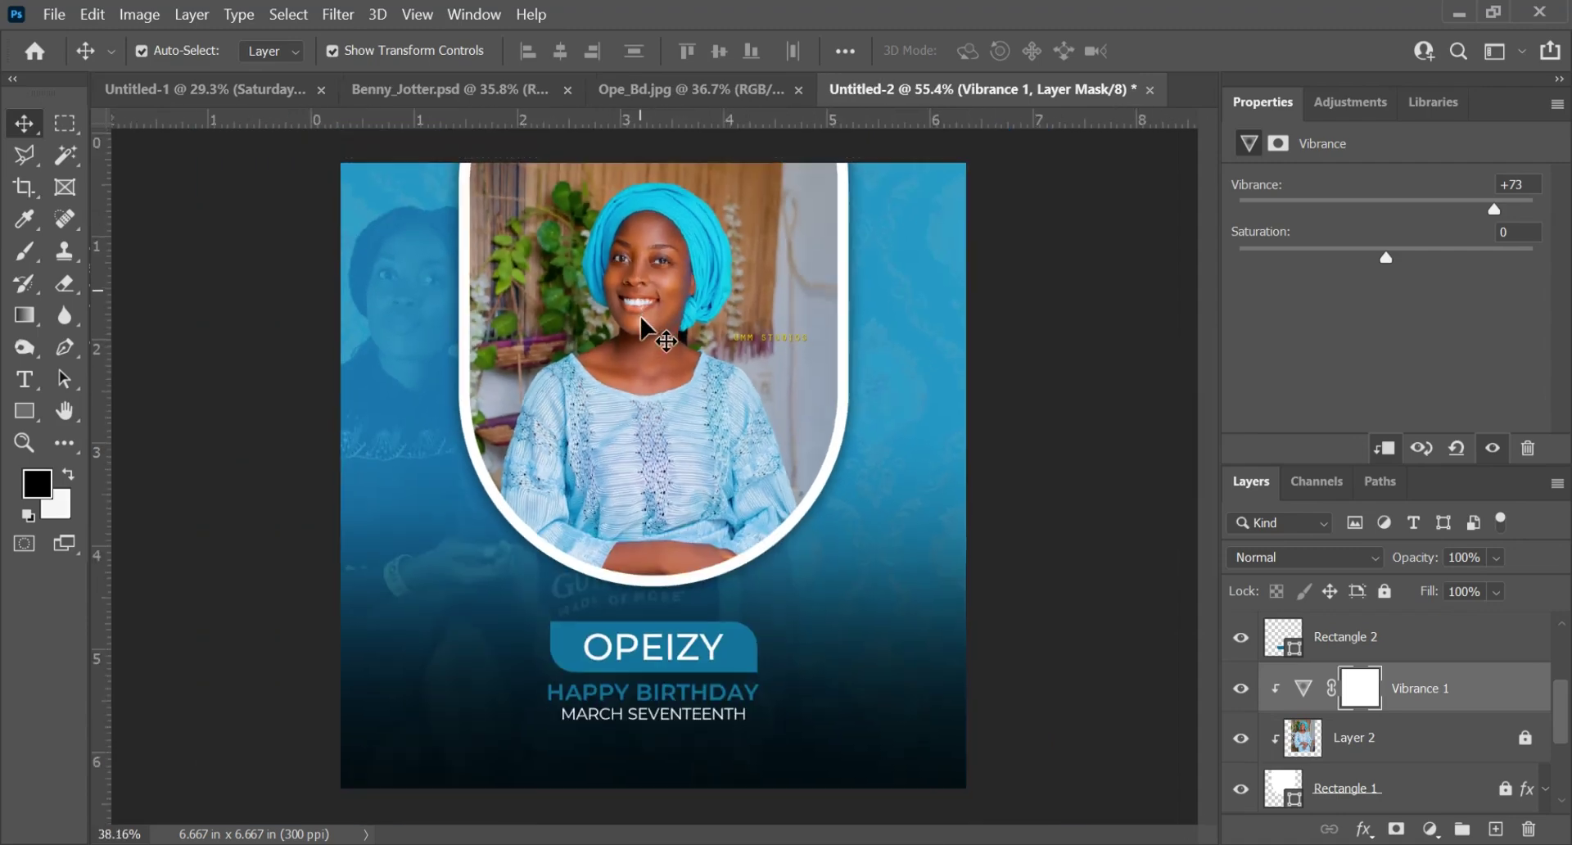
left_click(1005, 364)
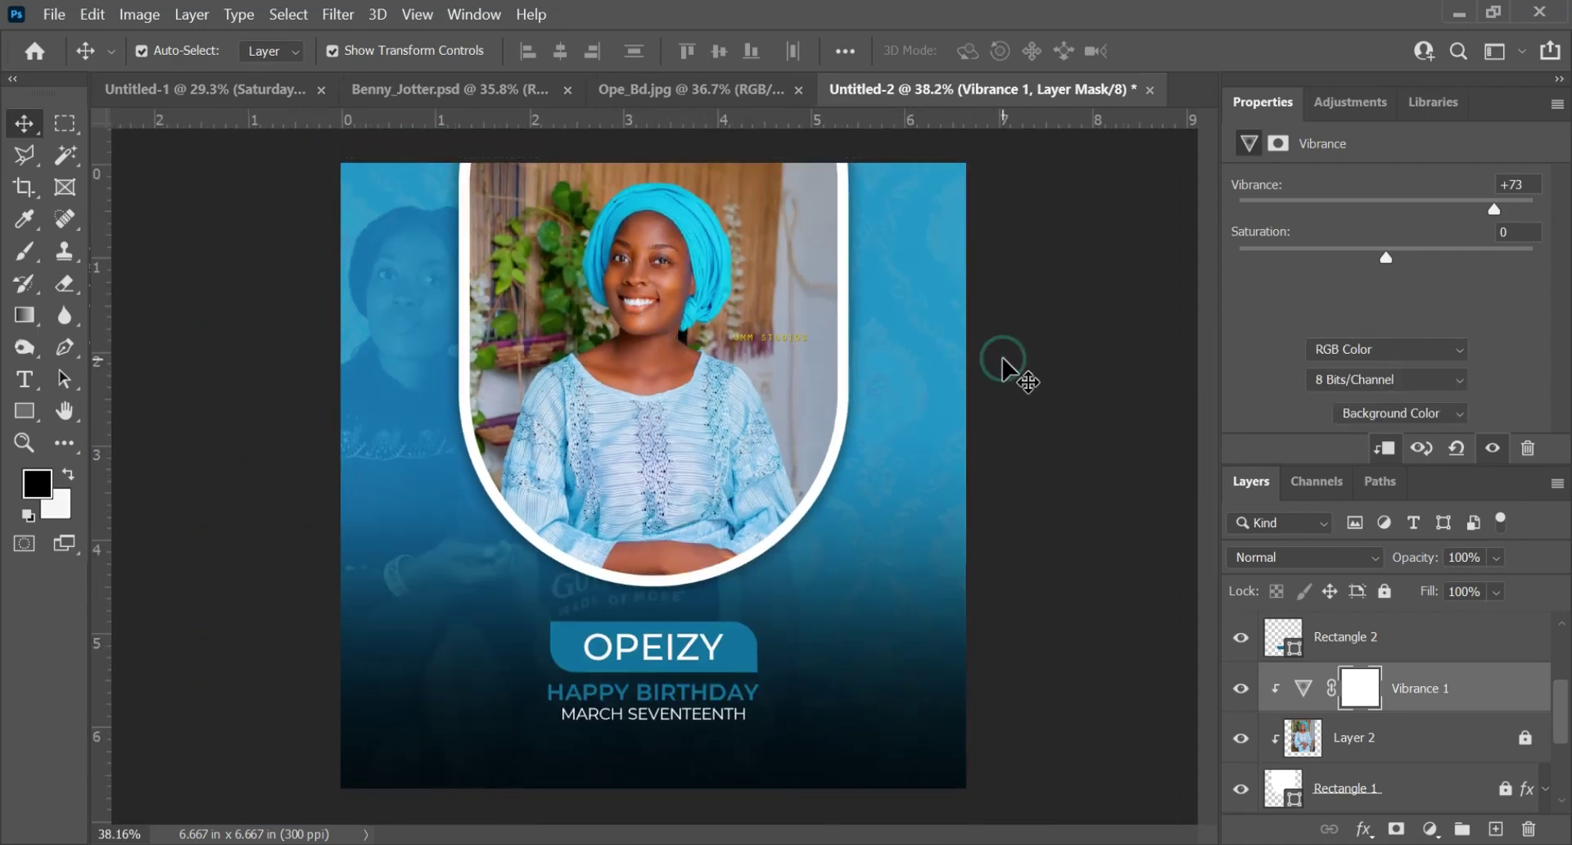